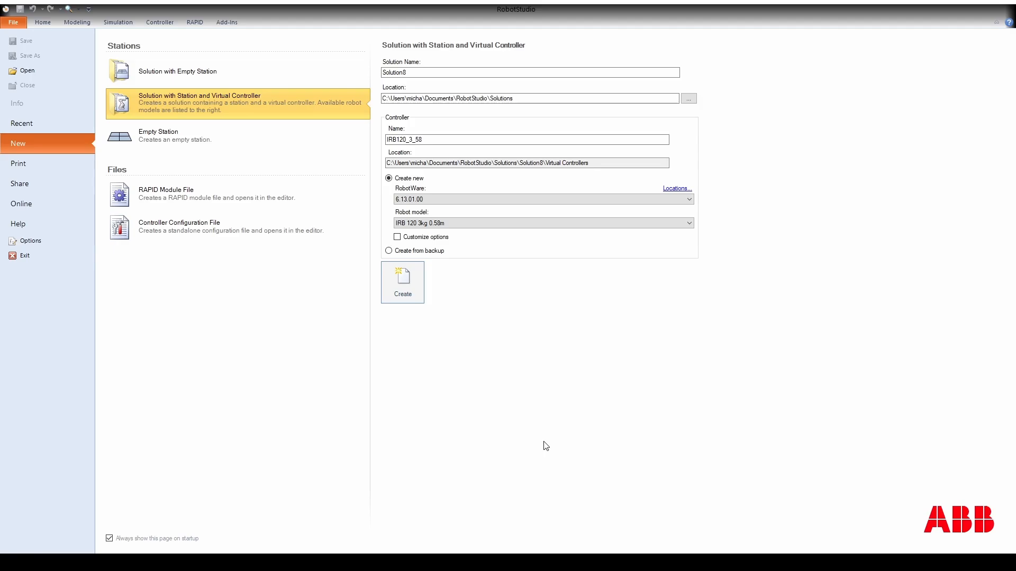
# Create a new solution with station and virtual controller for the IRB 120 3kg 0.58m robot, loading library IRB120_3_58_G_01.
pyautogui.click(22, 125)
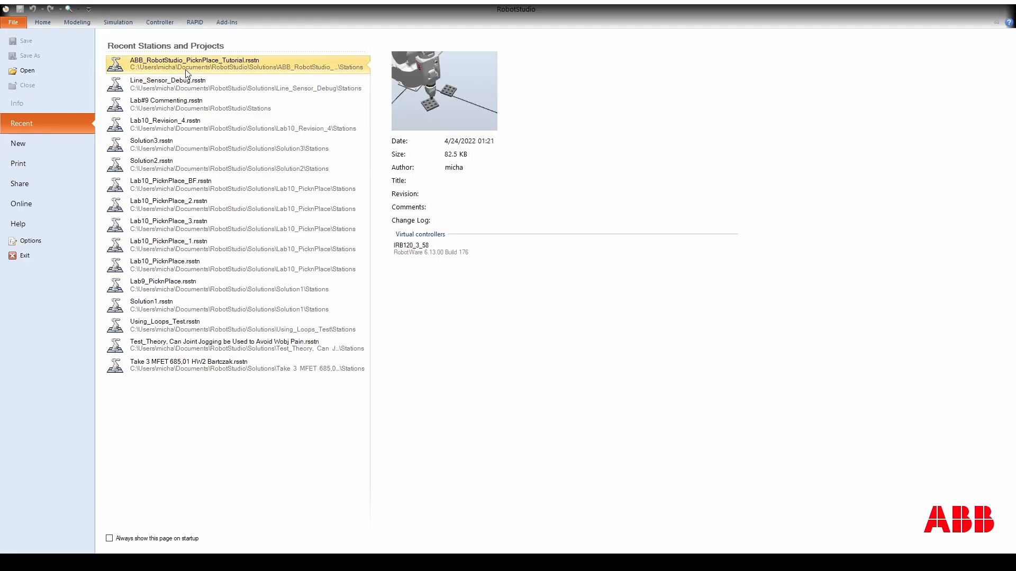
pyautogui.click(51, 150)
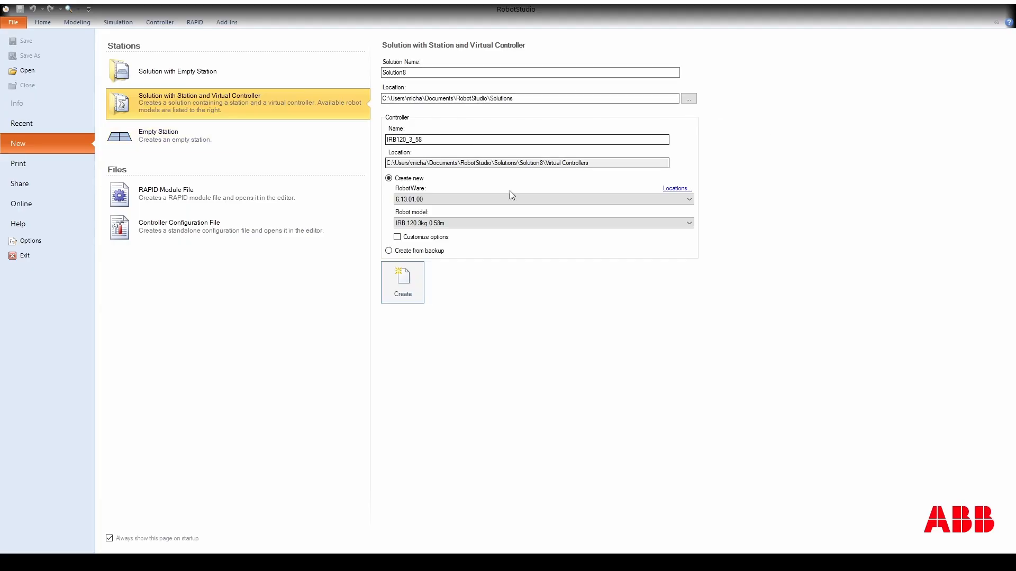
pyautogui.click(407, 287)
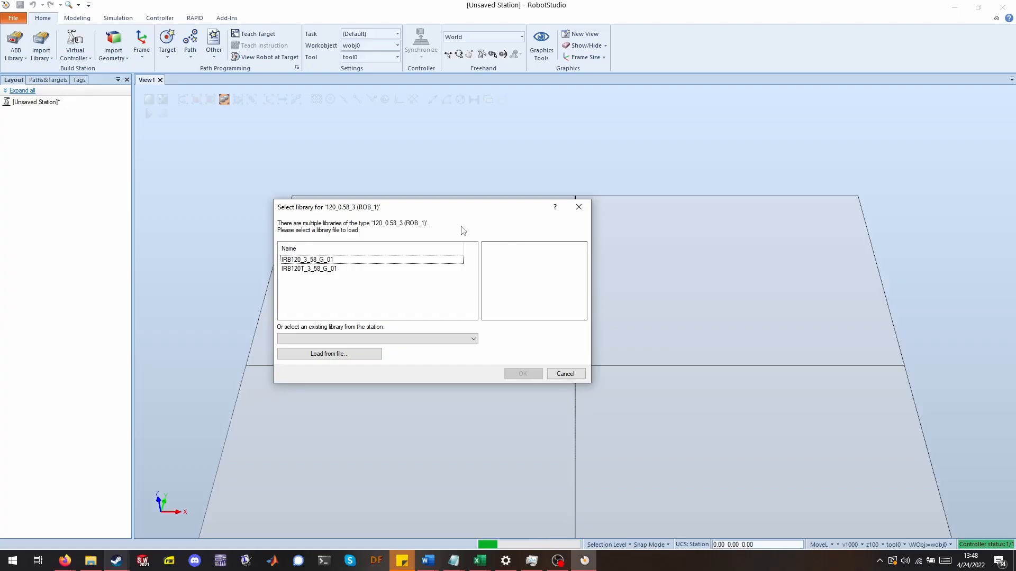
pyautogui.click(374, 260)
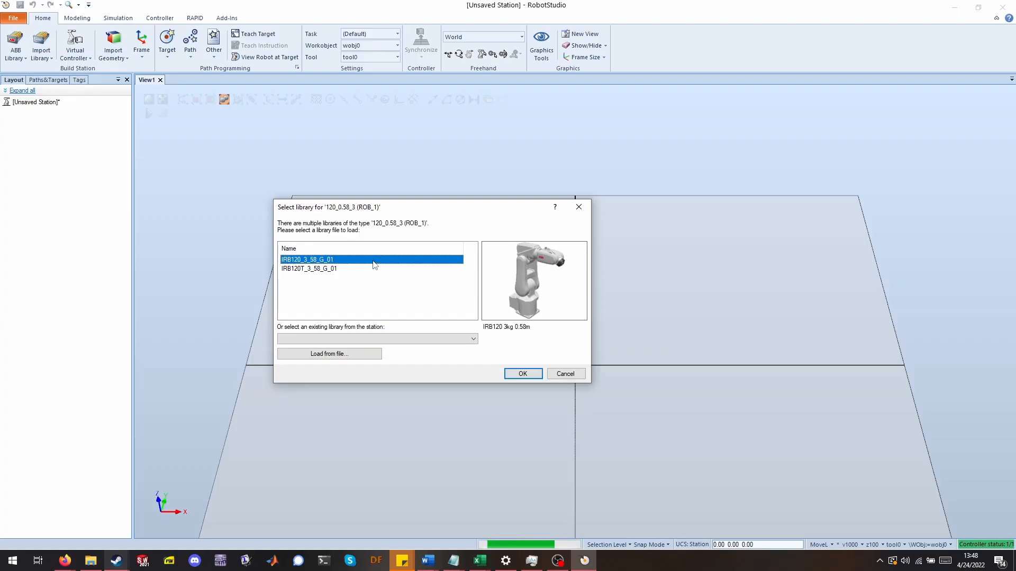
pyautogui.click(522, 373)
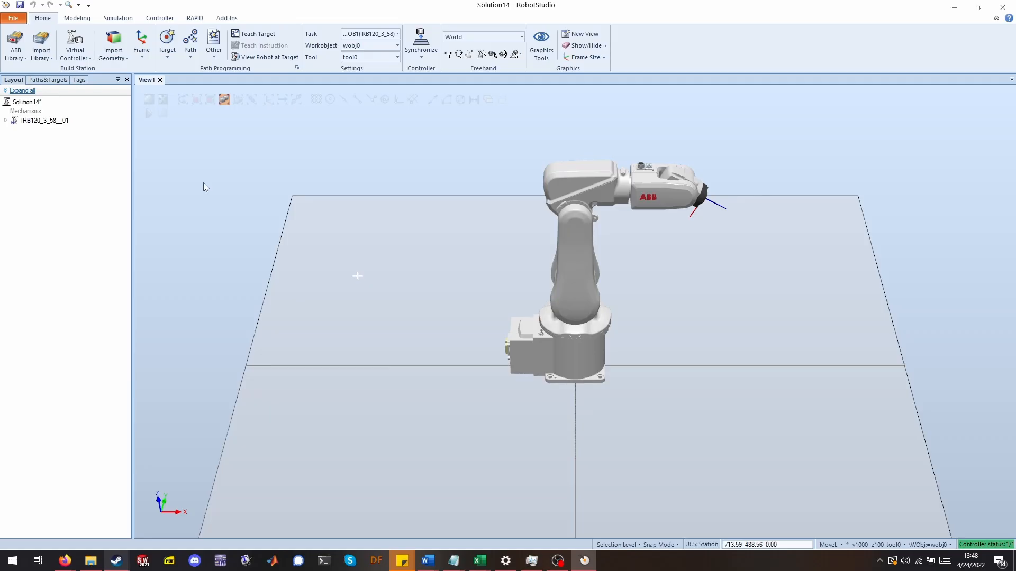
# Import the ABB Smart Gripper from the equipment library in its Servo, Fingers variant.
pyautogui.click(44, 59)
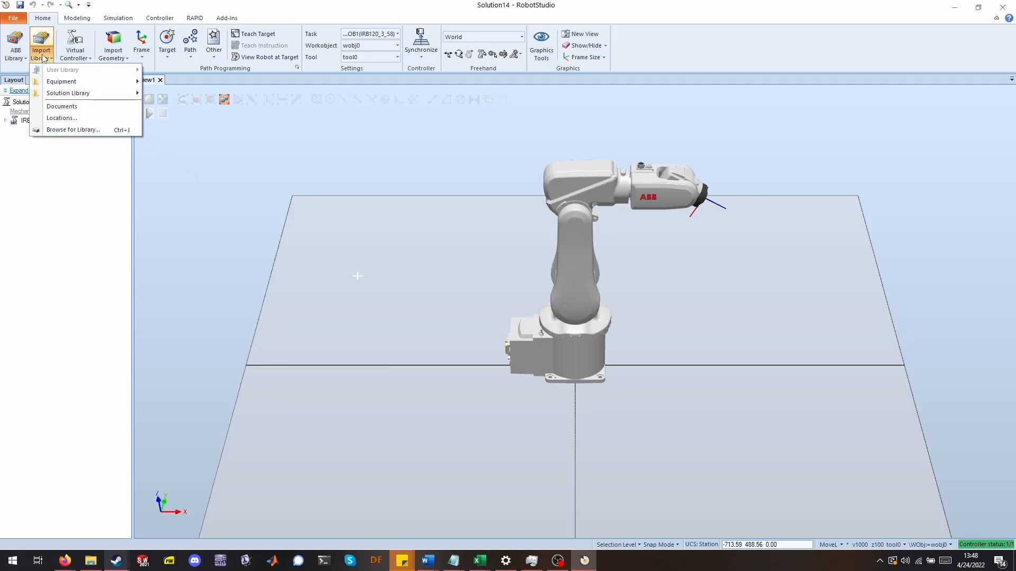
pyautogui.moveTo(53, 81)
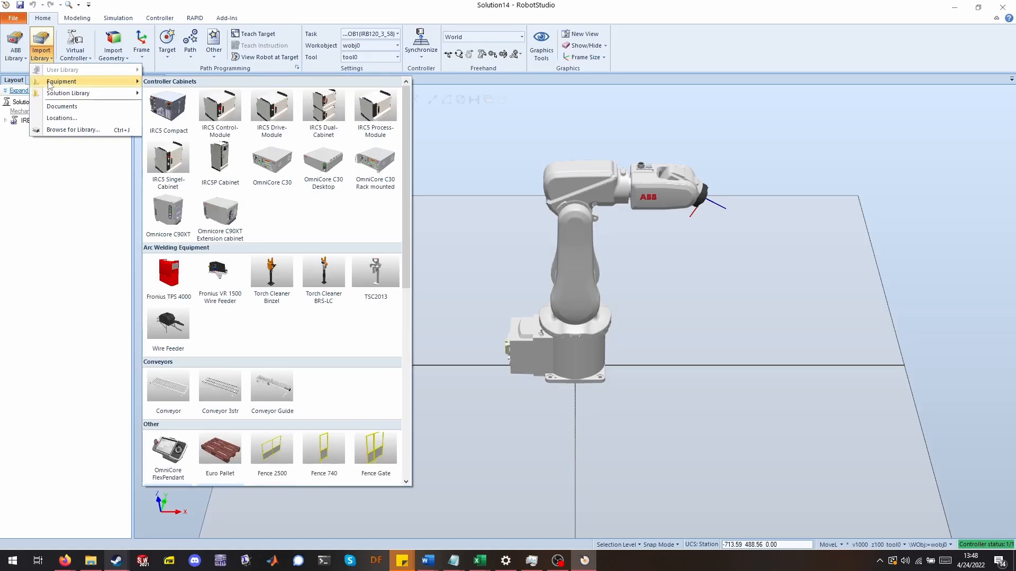
pyautogui.scroll(-10, 282, 166)
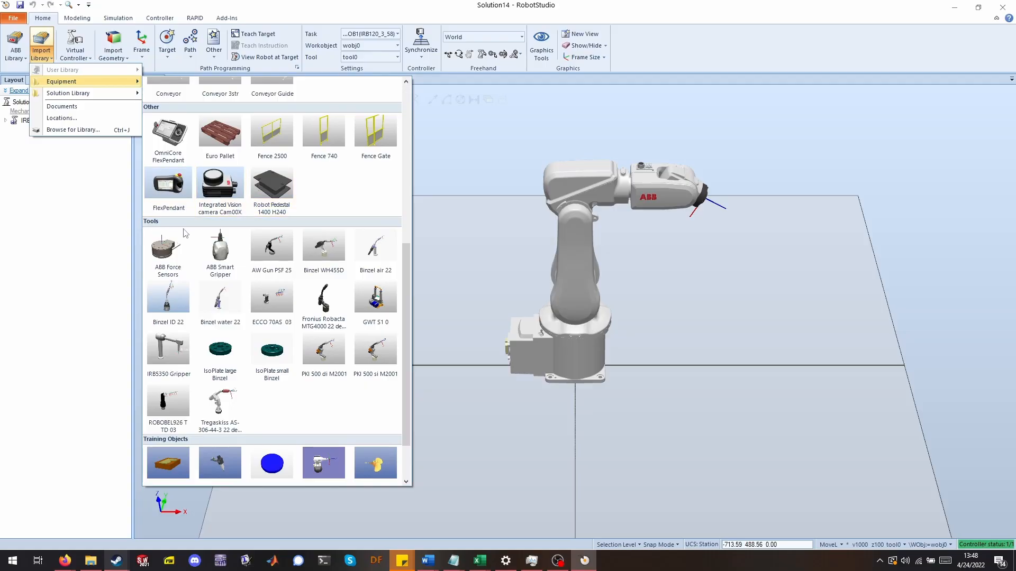
pyautogui.click(232, 251)
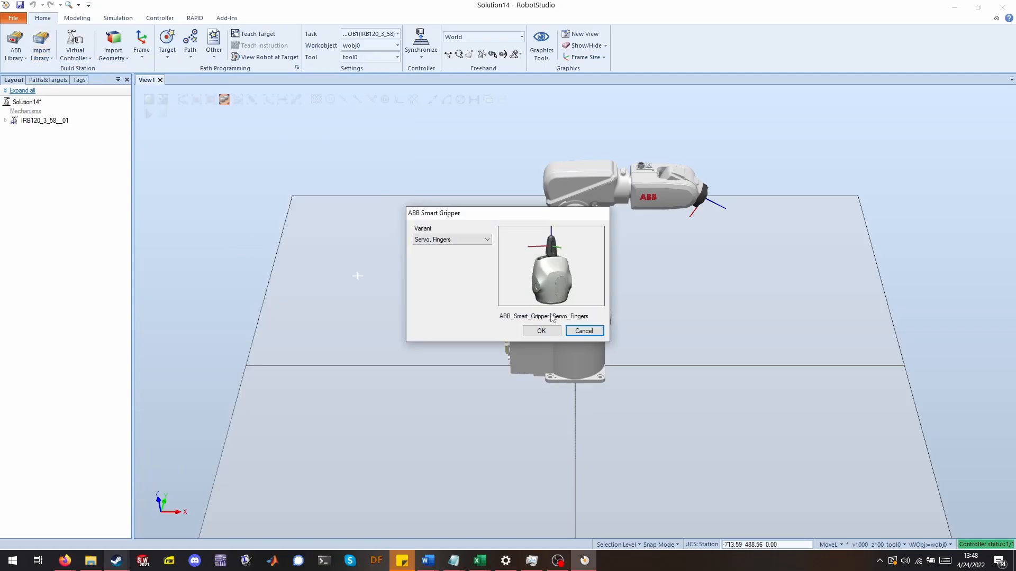
pyautogui.click(557, 331)
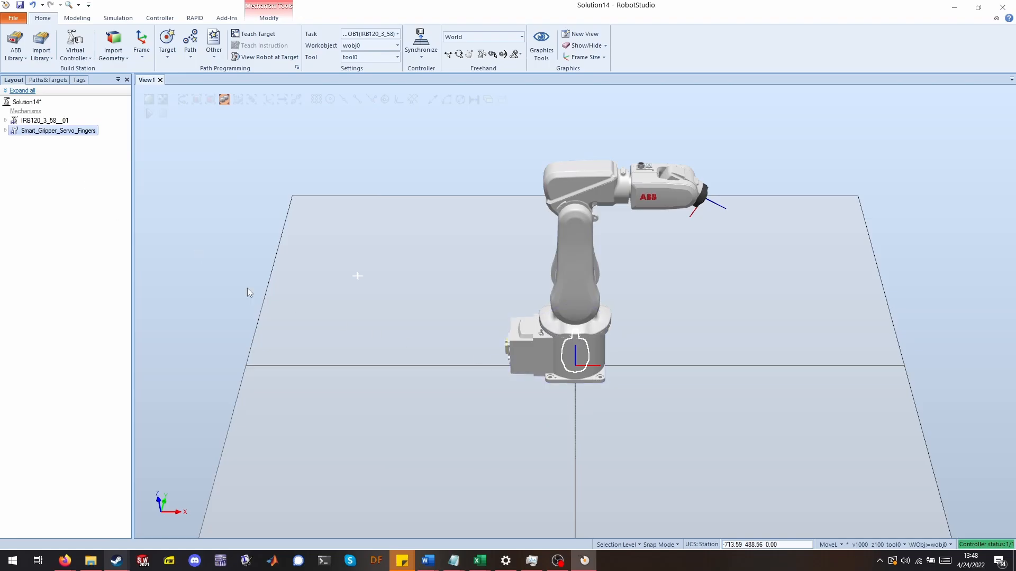
# Attach Smart_Gripper_Servo_Fingers to the robot IRB120_3_58__01, updating the gripper's position.
pyautogui.moveTo(115, 131); pyautogui.dragTo(63, 122)
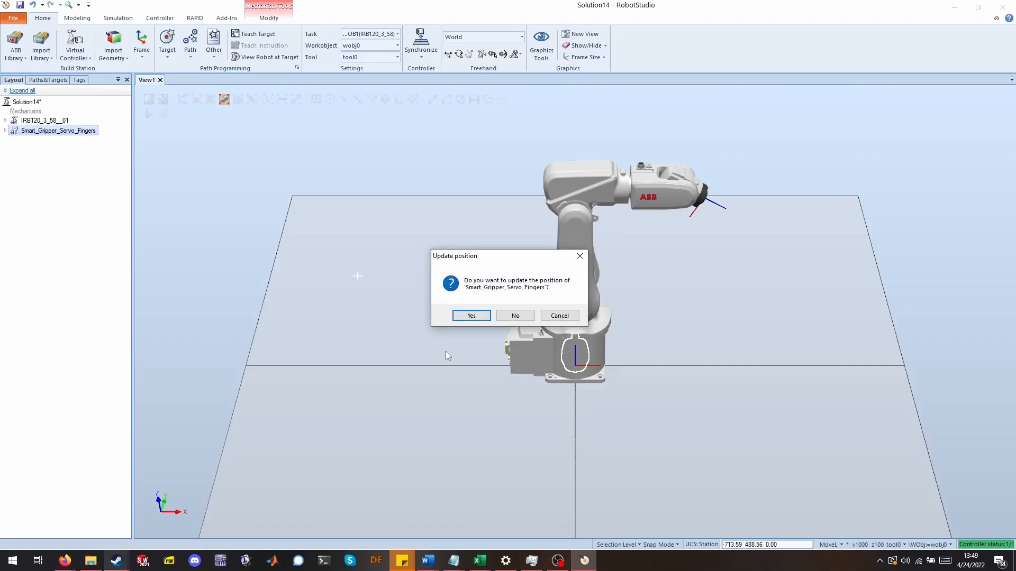
pyautogui.click(471, 315)
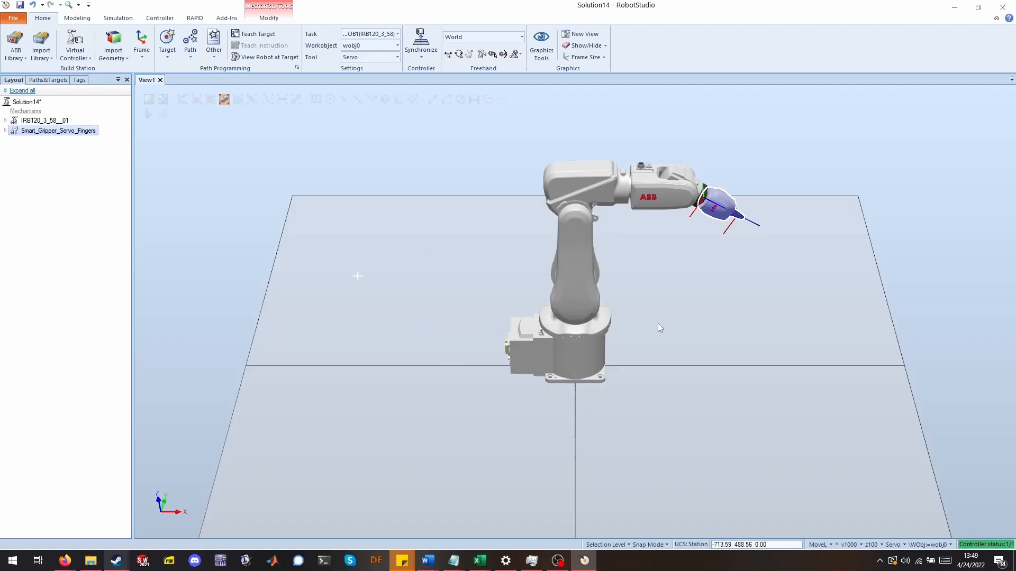
# Synchronize the Servo tool data to RAPID.
pyautogui.scroll(2, 687, 301)
pyautogui.scroll(1, 270, 262)
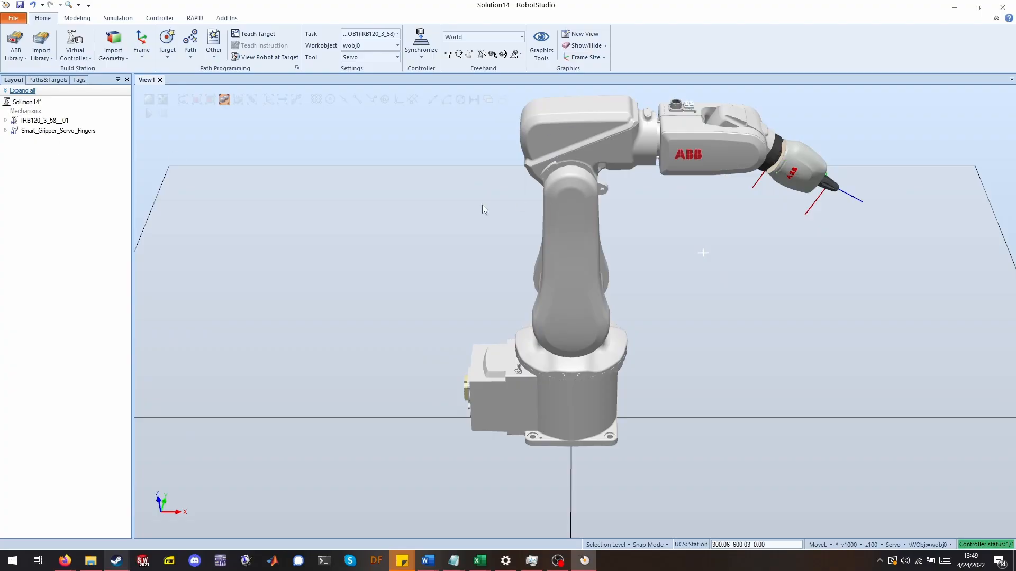
pyautogui.click(422, 38)
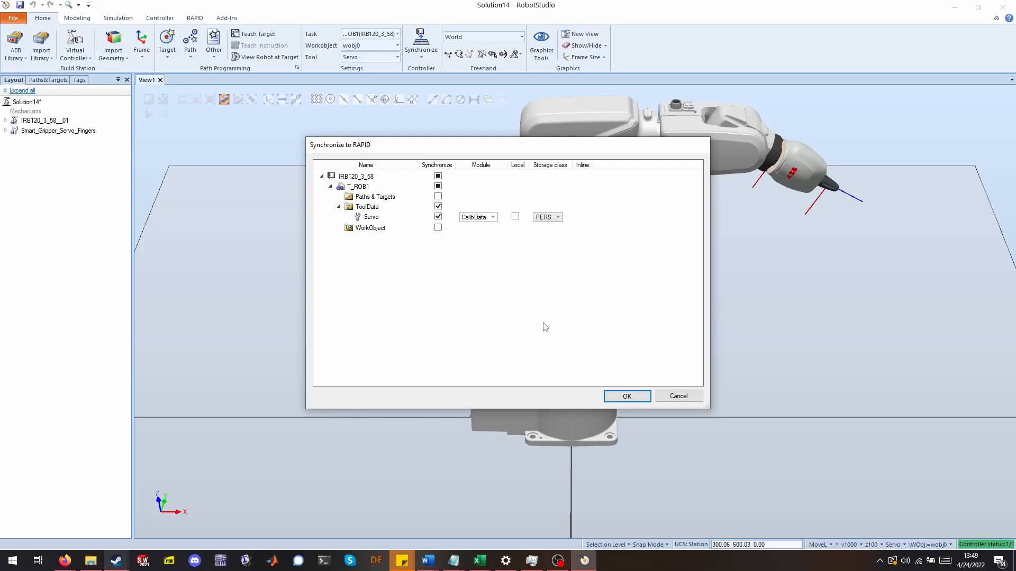
pyautogui.click(638, 399)
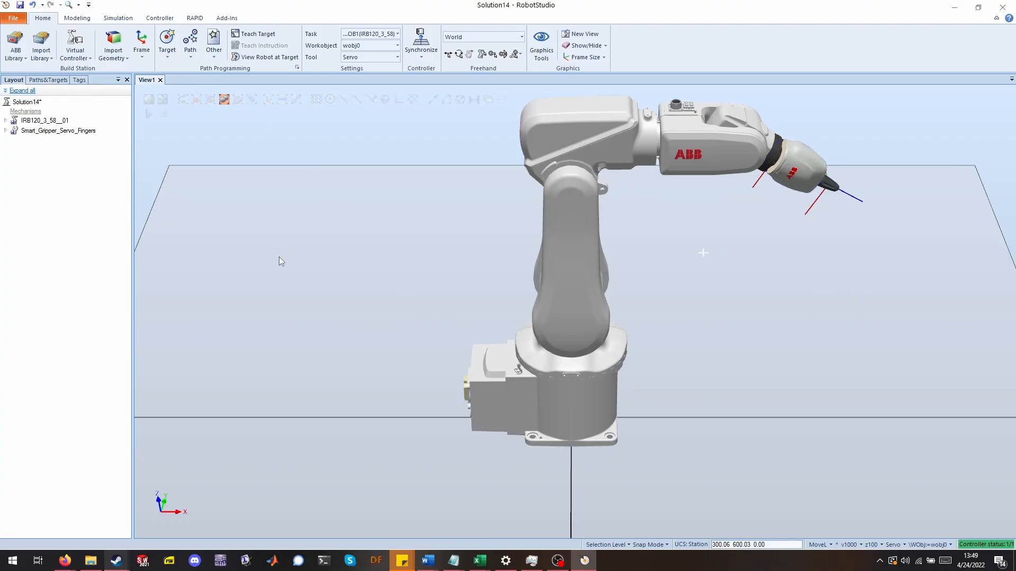
# Modify the gripper mechanism by adding a pose named Open_Gripper with the joint value 25.00.
pyautogui.rightClick(30, 132)
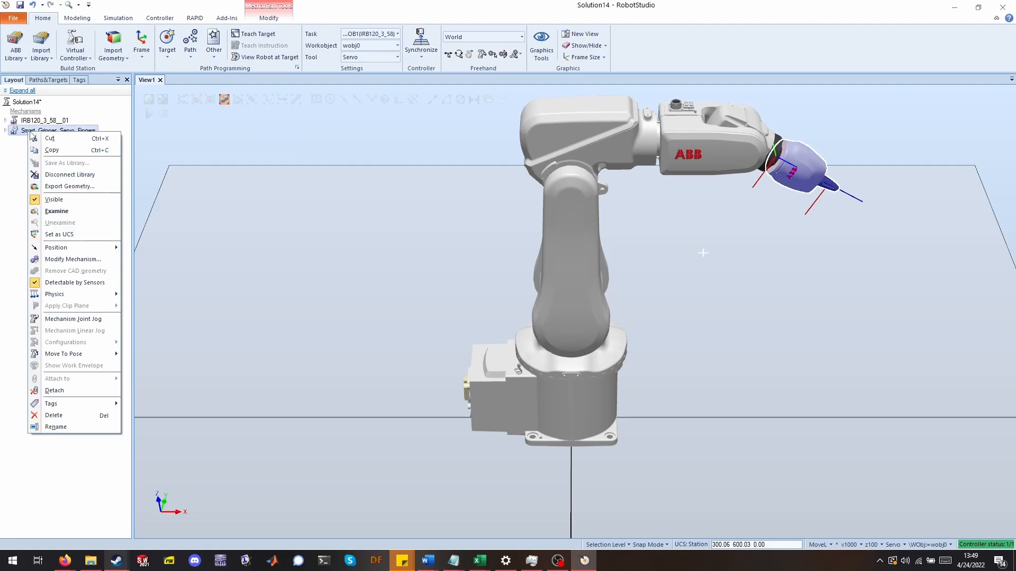
pyautogui.click(98, 261)
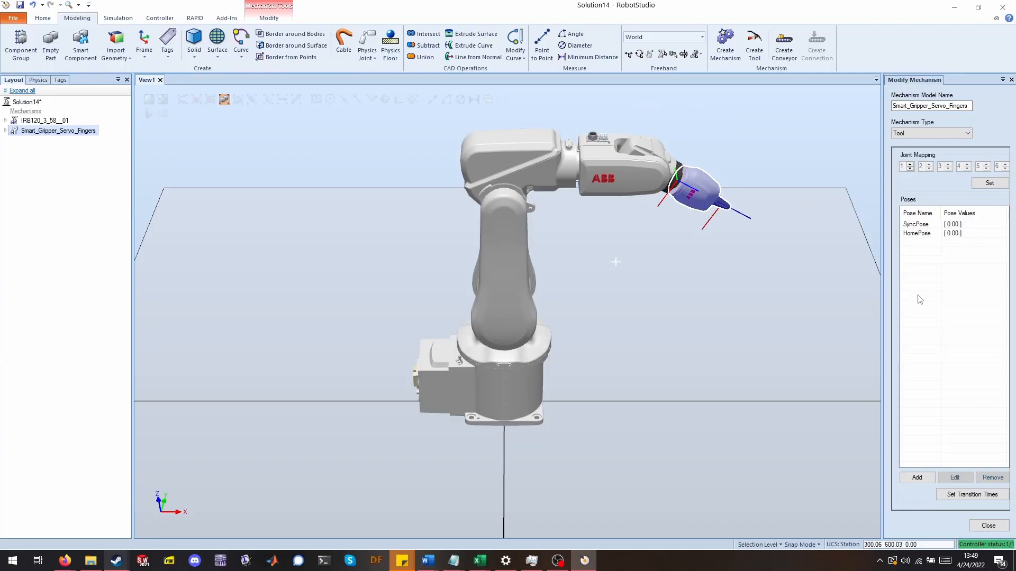
pyautogui.click(921, 478)
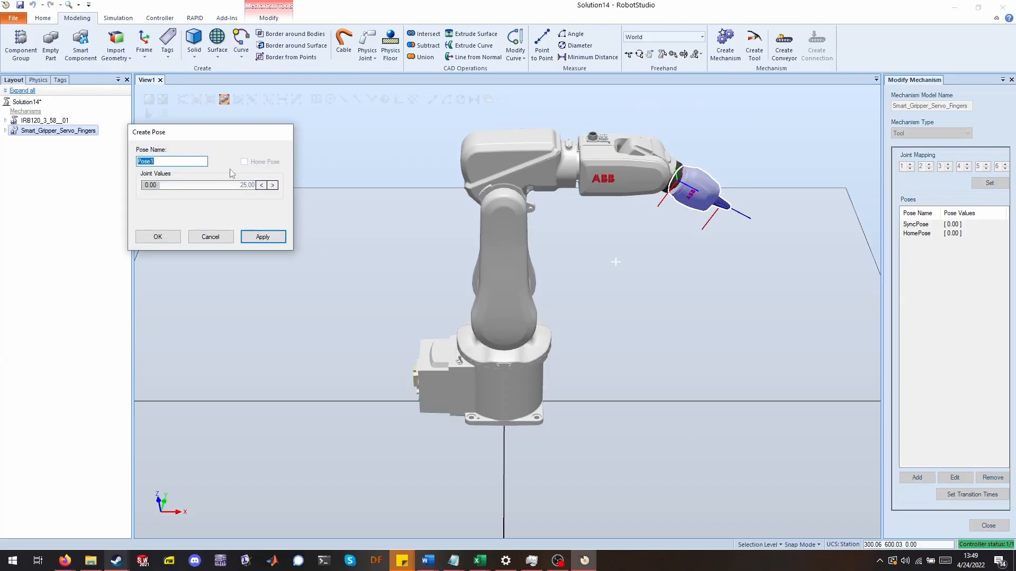
pyautogui.write('Open_Gripper')
pyautogui.moveTo(155, 186); pyautogui.dragTo(338, 199)
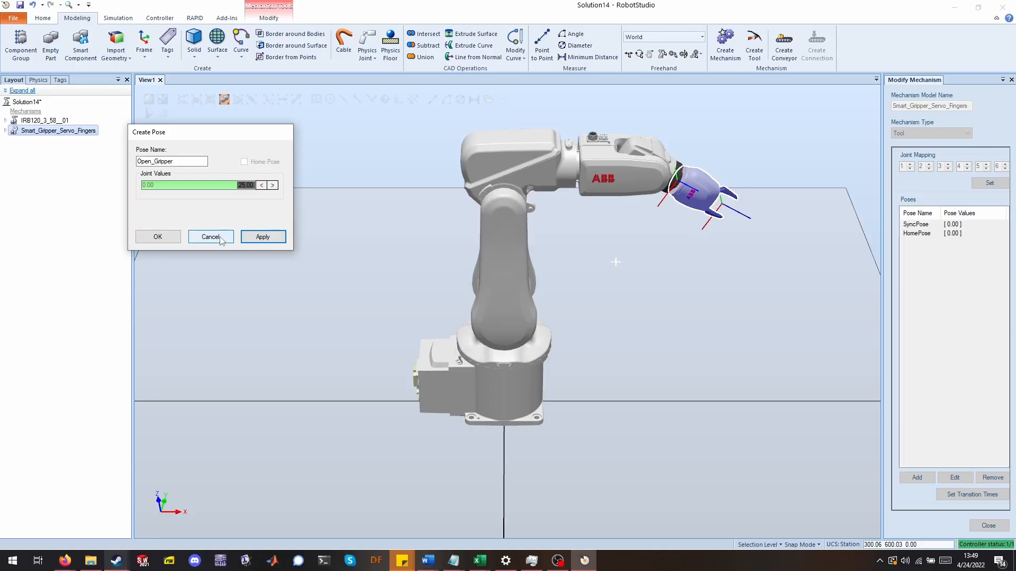
pyautogui.click(154, 237)
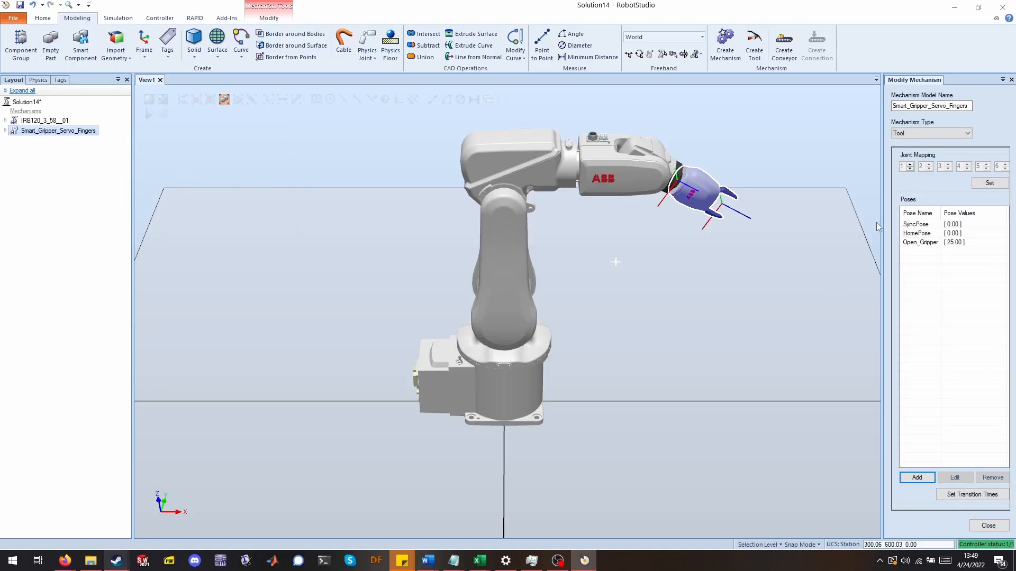
pyautogui.click(919, 243)
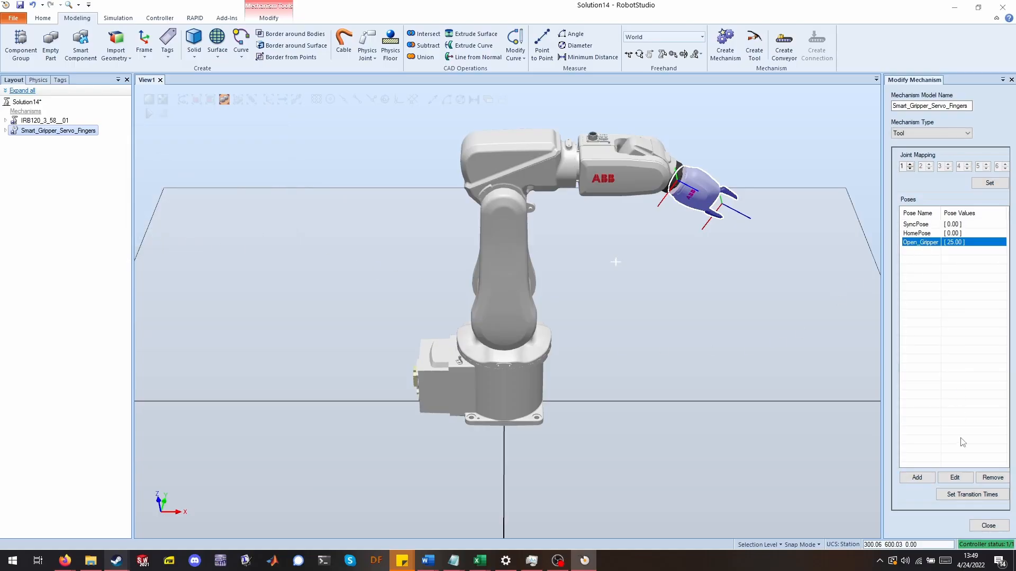
pyautogui.click(988, 526)
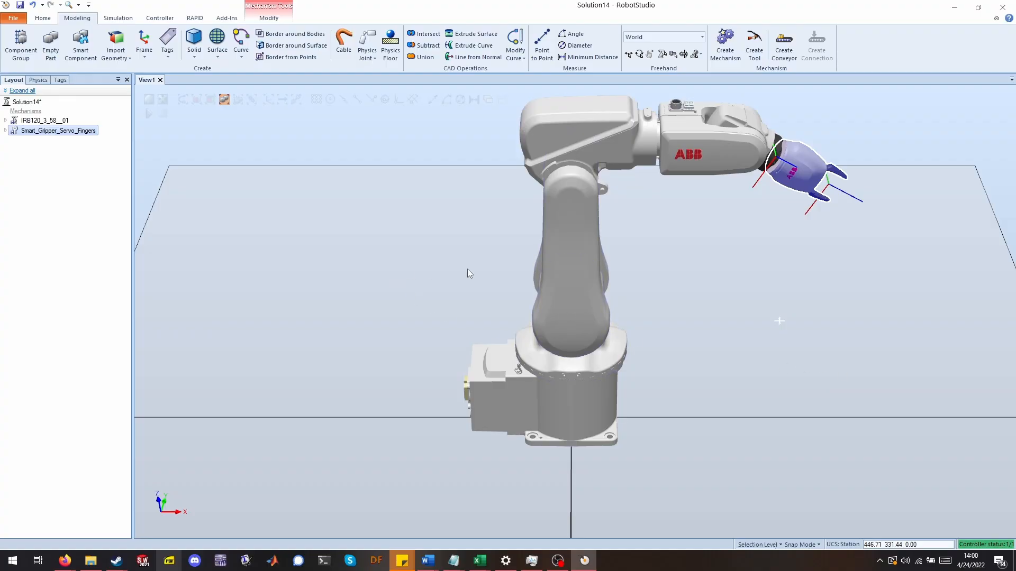
# Open Station Logic in the simulation settings and add a LineSensor smart component.
pyautogui.click(365, 269)
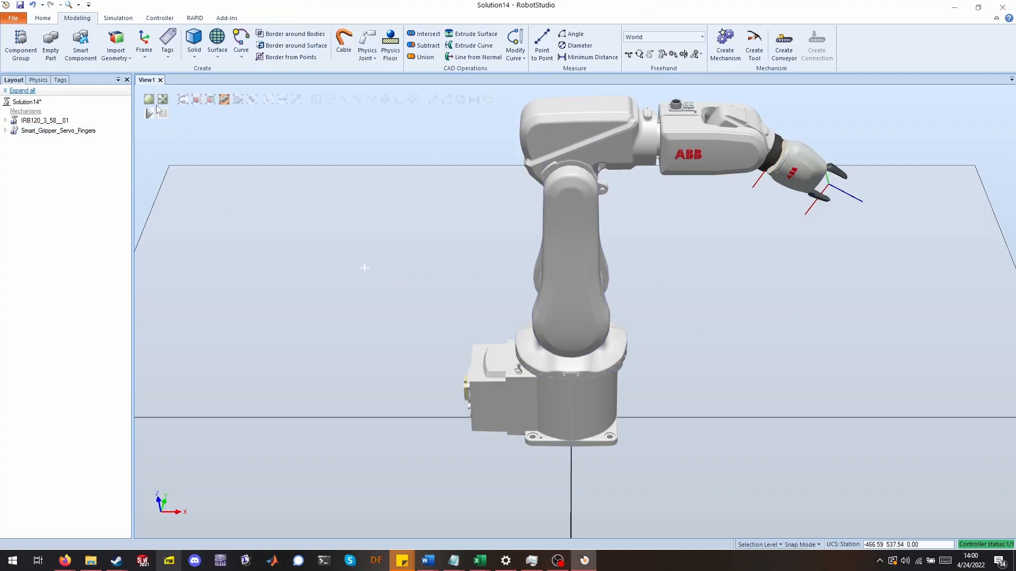
pyautogui.click(118, 19)
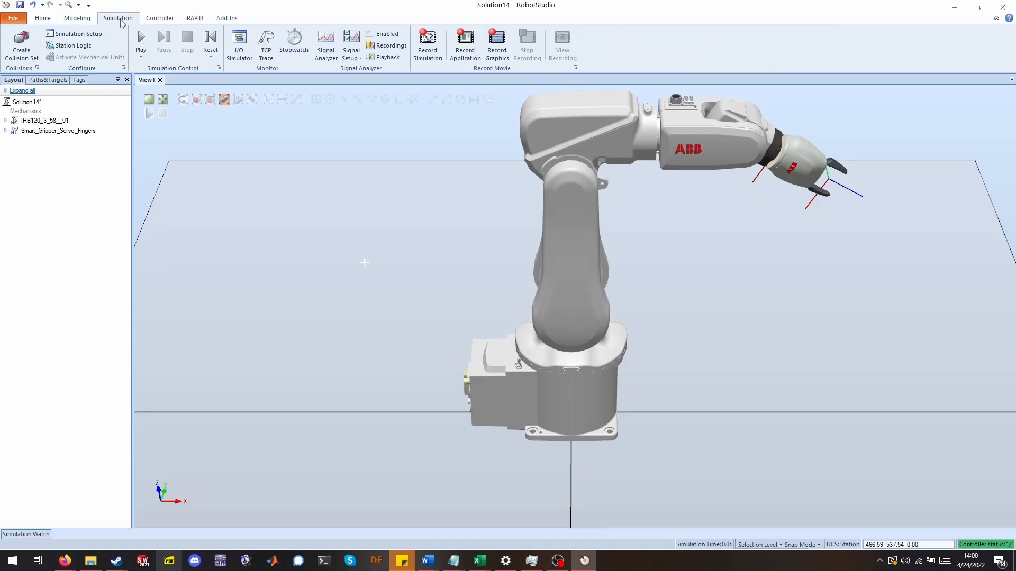
pyautogui.click(90, 49)
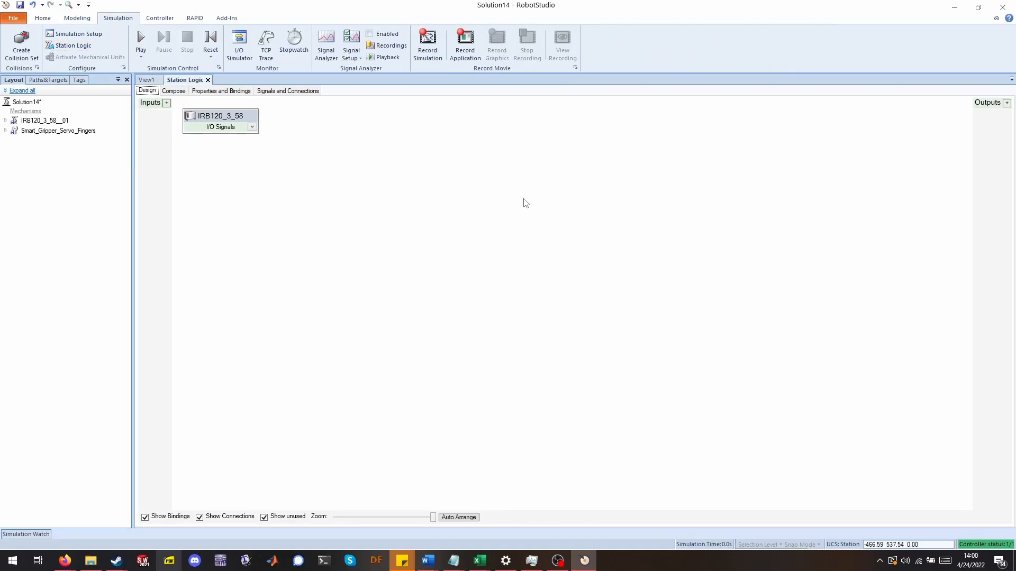
pyautogui.rightClick(486, 132)
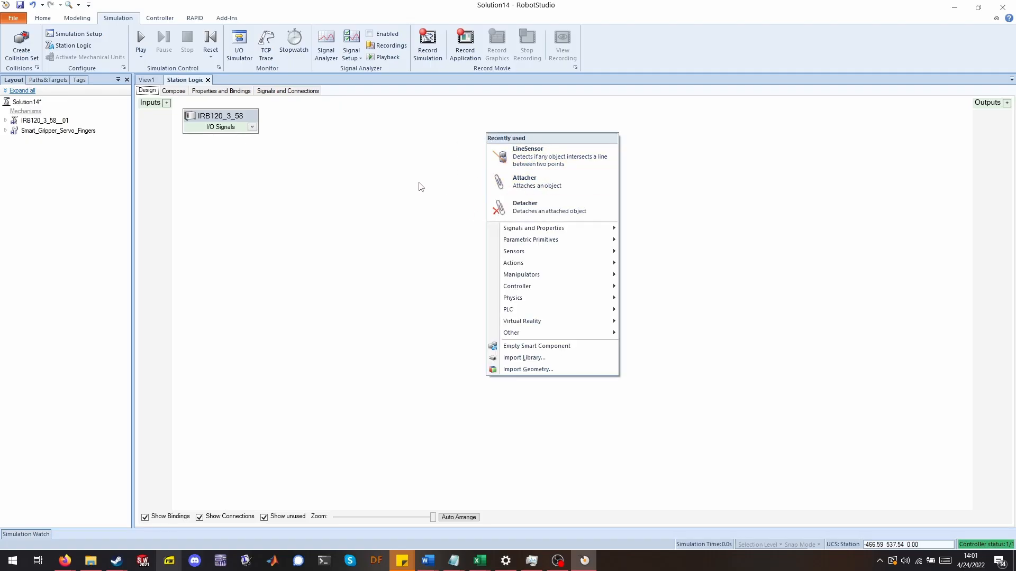
pyautogui.click(253, 155)
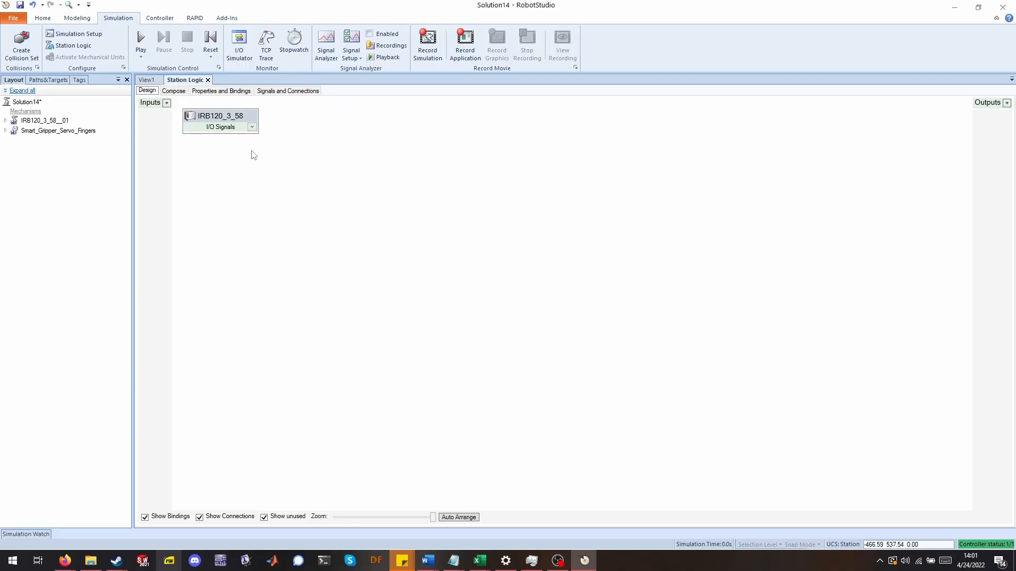
pyautogui.rightClick(417, 127)
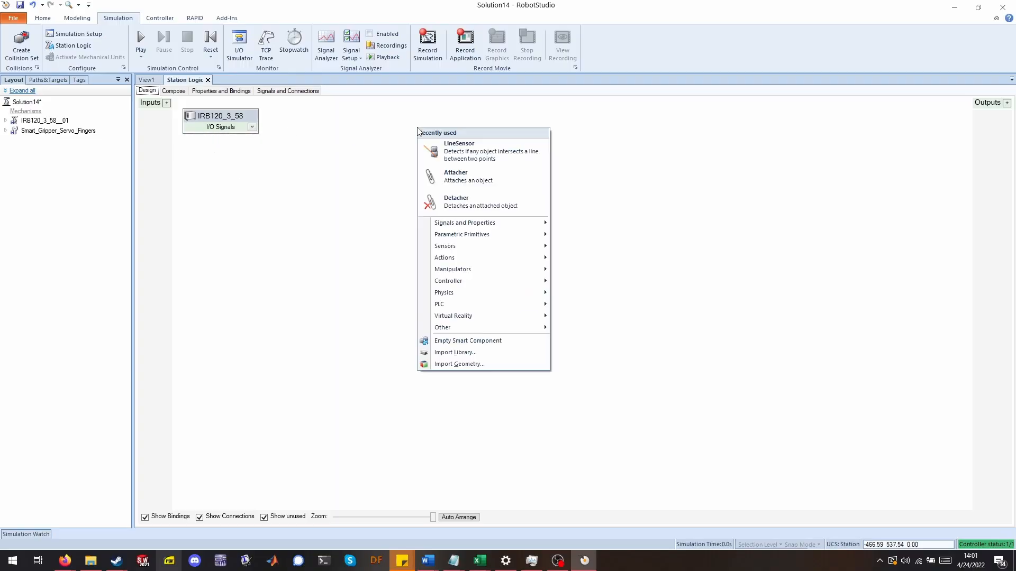
pyautogui.click(478, 157)
pyautogui.moveTo(557, 120); pyautogui.dragTo(523, 119)
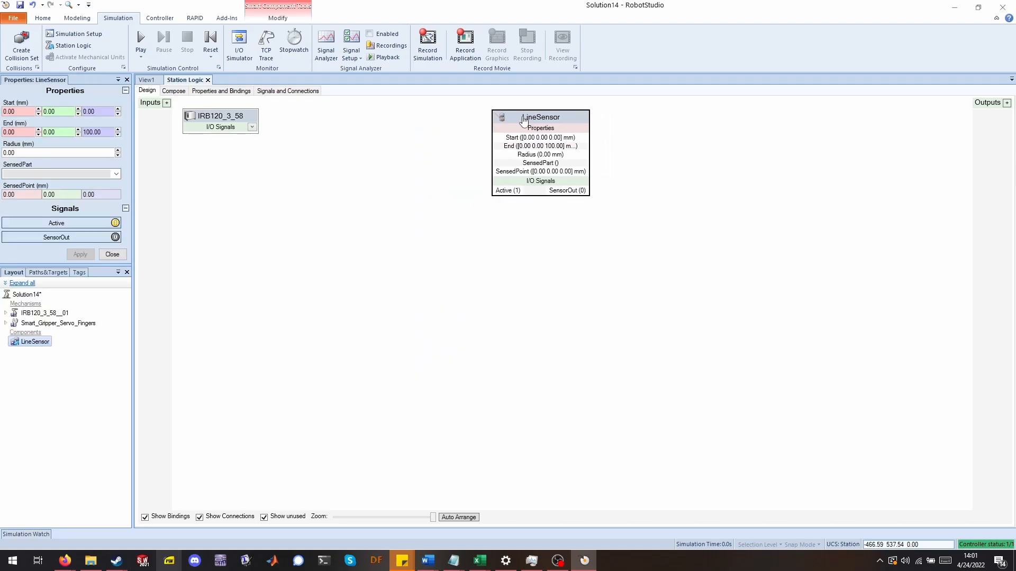
# Set the LineSensor's end point Z to 25 mm and its radius to 10 mm.
pyautogui.click(147, 81)
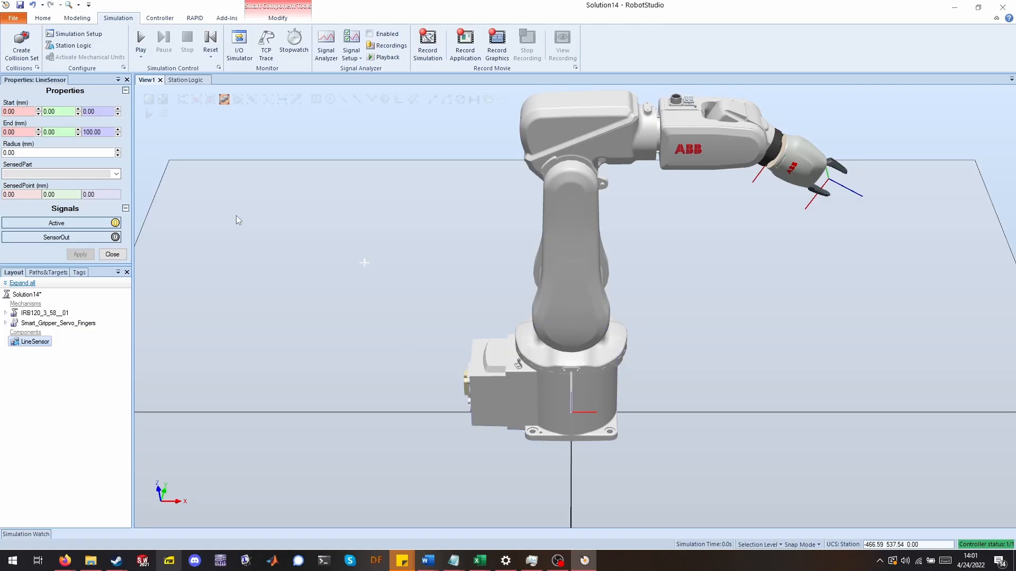
pyautogui.click(108, 131)
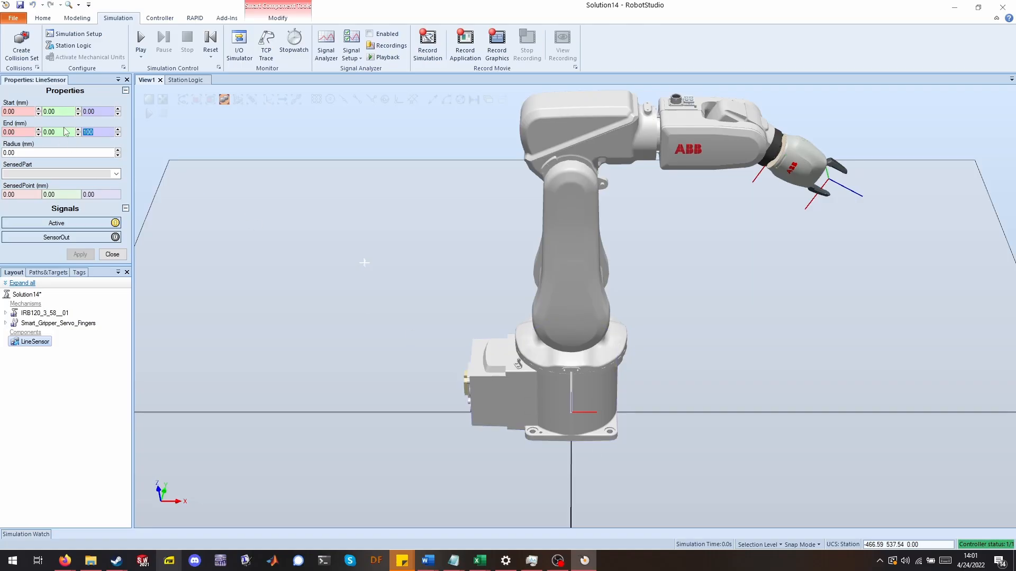
pyautogui.write('25')
pyautogui.click(80, 255)
pyautogui.click(49, 152)
pyautogui.write('10')
pyautogui.press('Return')
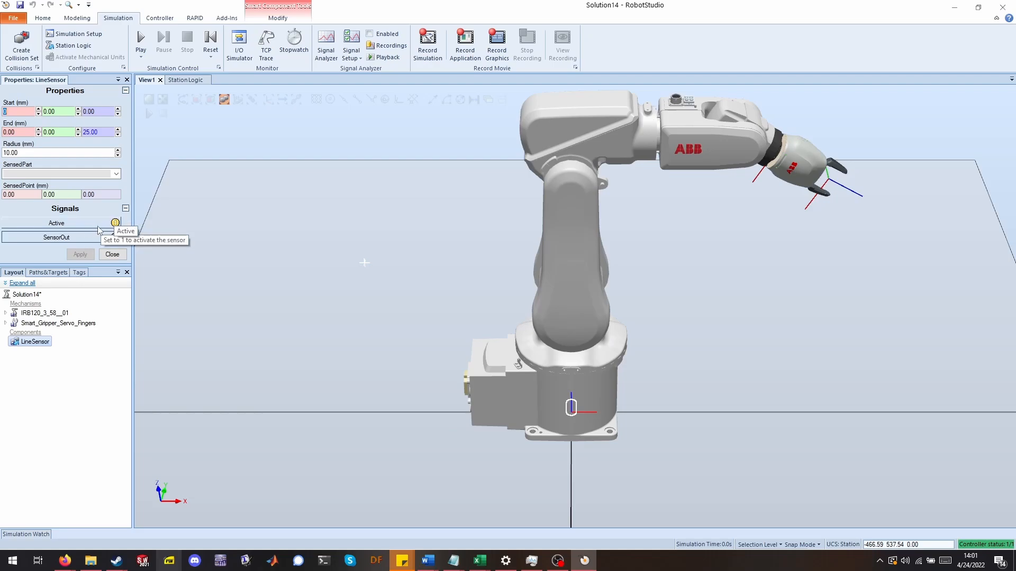
pyautogui.click(112, 255)
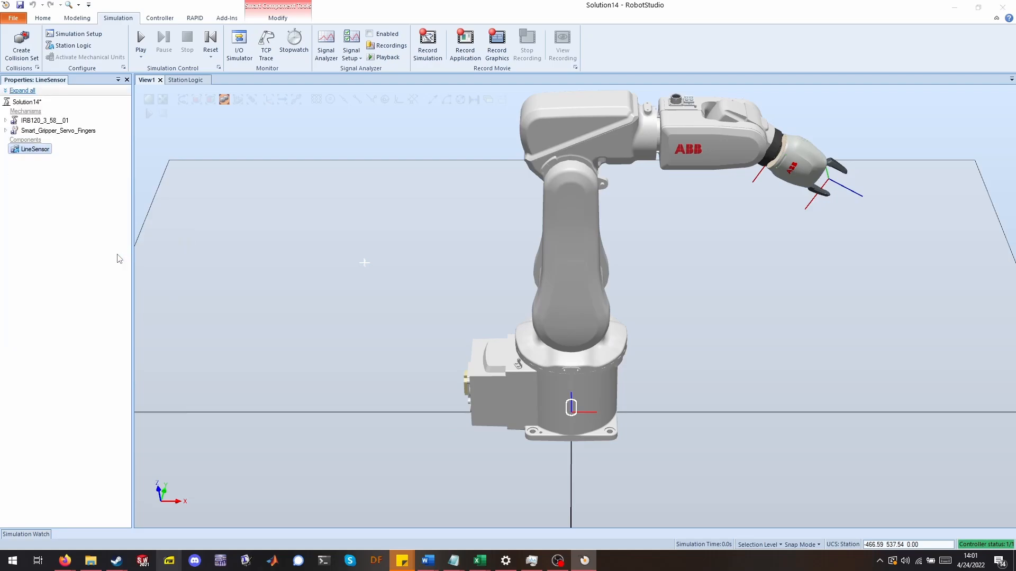
# Attach the LineSensor to Smart_Gripper_Servo_Fingers, accepting the update of its position.
pyautogui.rightClick(35, 150)
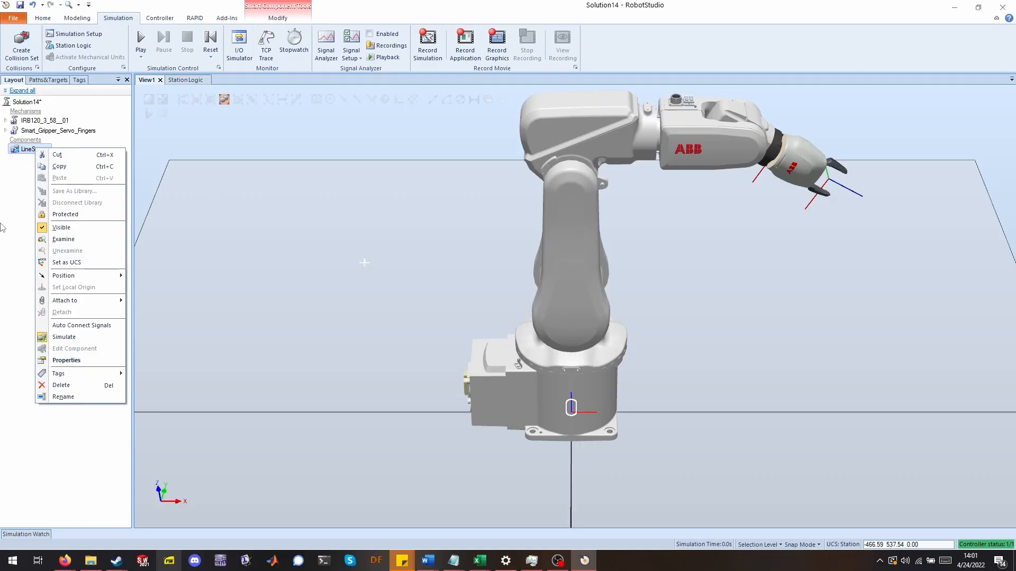
pyautogui.moveTo(54, 305)
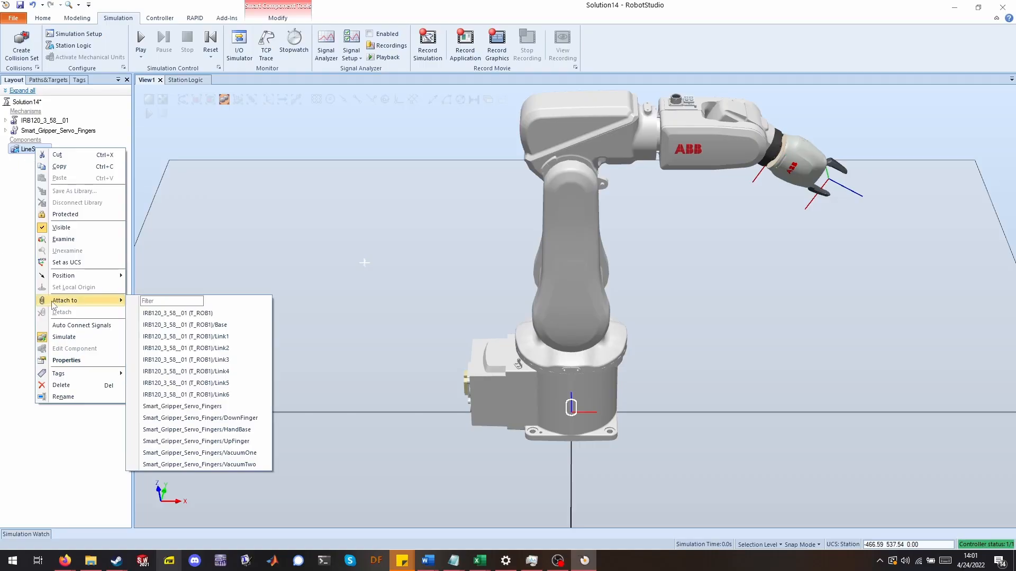
pyautogui.click(221, 408)
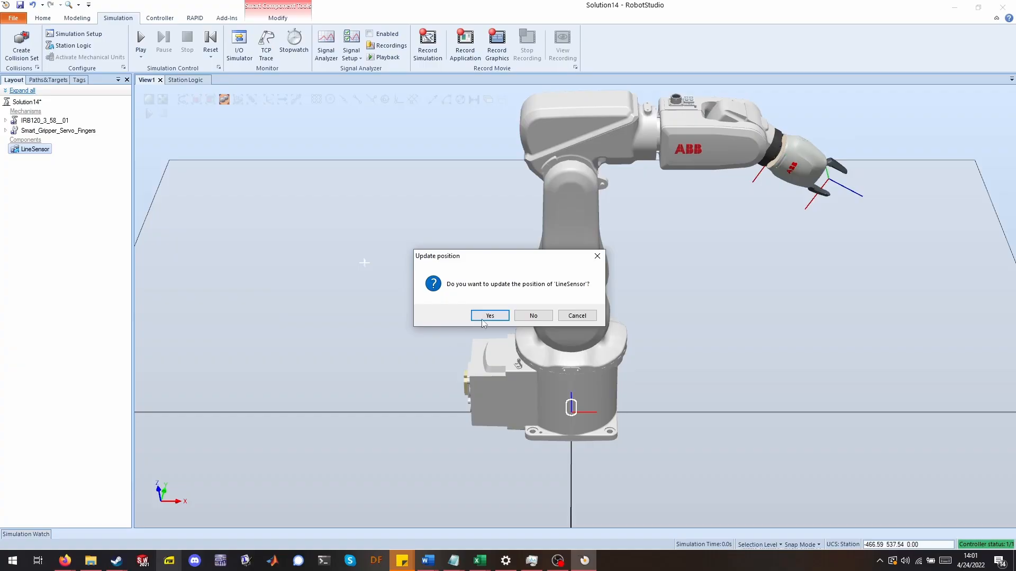
pyautogui.click(483, 317)
# Hide the LineSensor in the 3D view.
pyautogui.scroll(5, 826, 209)
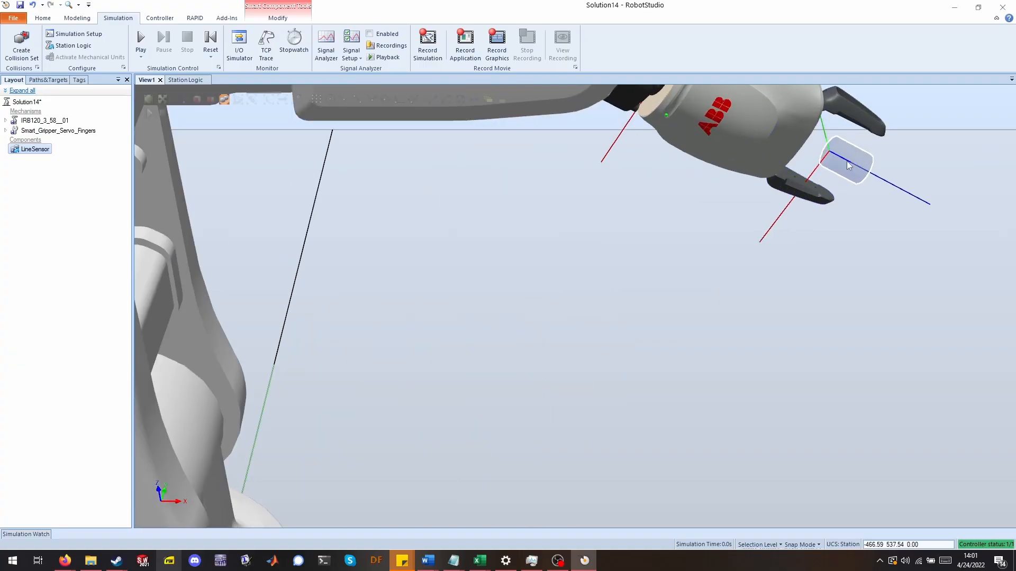
pyautogui.click(766, 283)
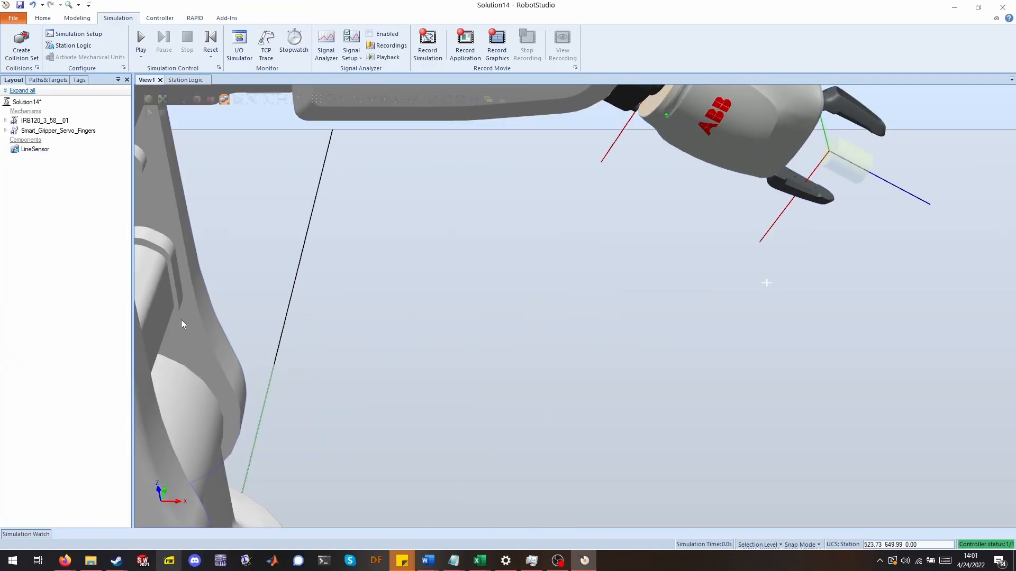
pyautogui.scroll(-4, 337, 213)
pyautogui.rightClick(33, 151)
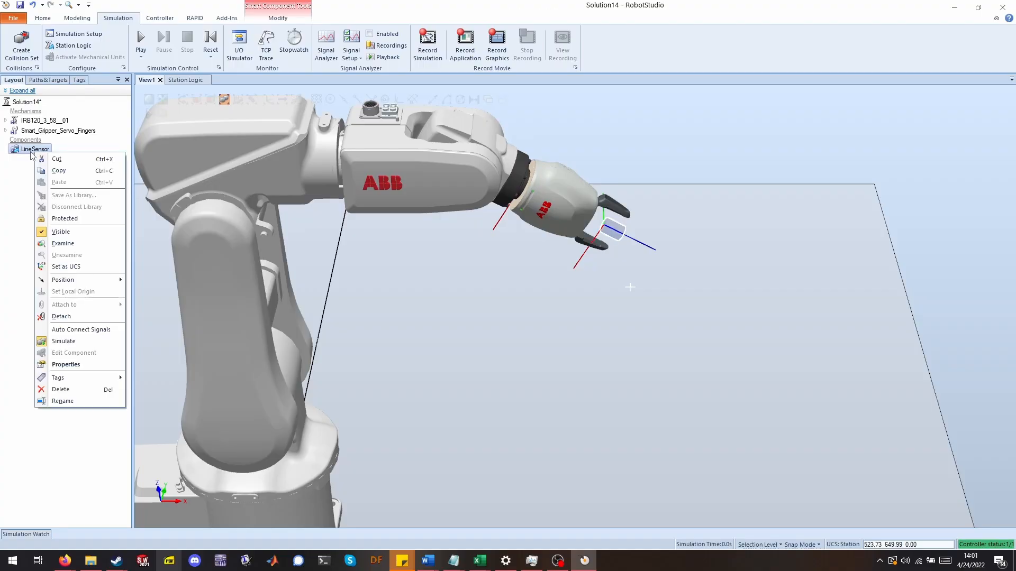
pyautogui.click(53, 232)
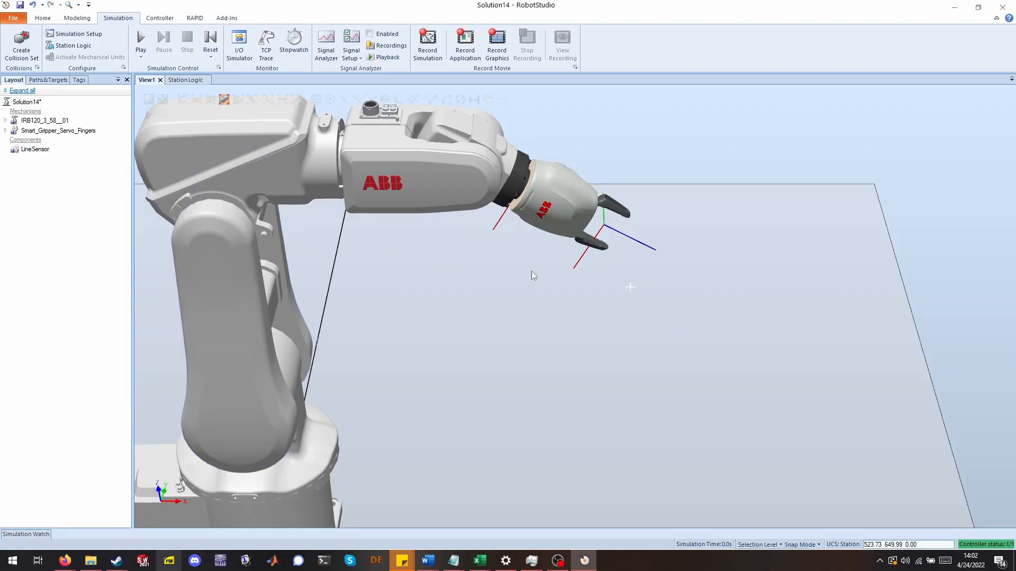
# Add an Attacher smart component in Station Logic and place it beside the LineSensor.
pyautogui.scroll(-2, 303, 243)
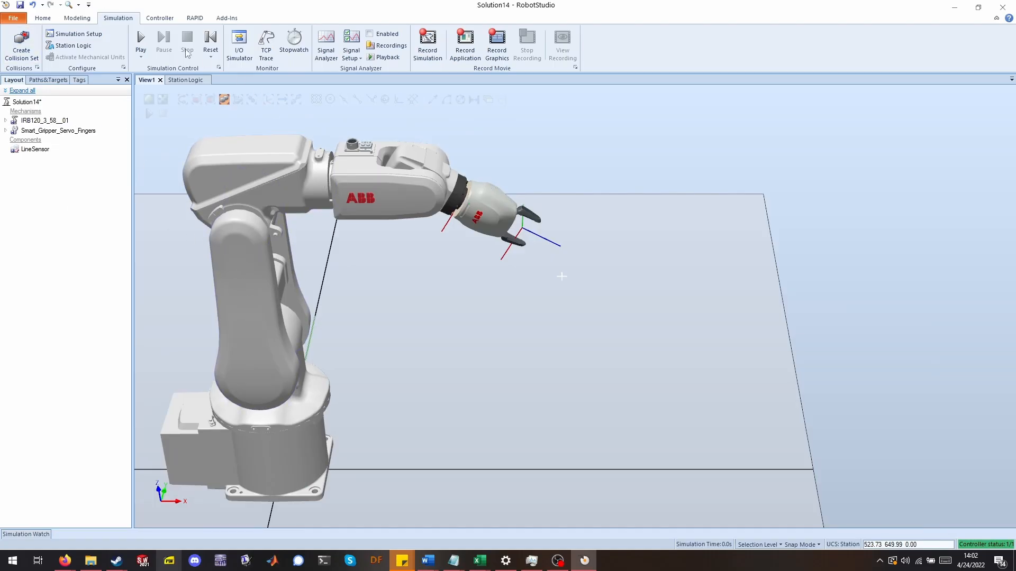
pyautogui.click(185, 80)
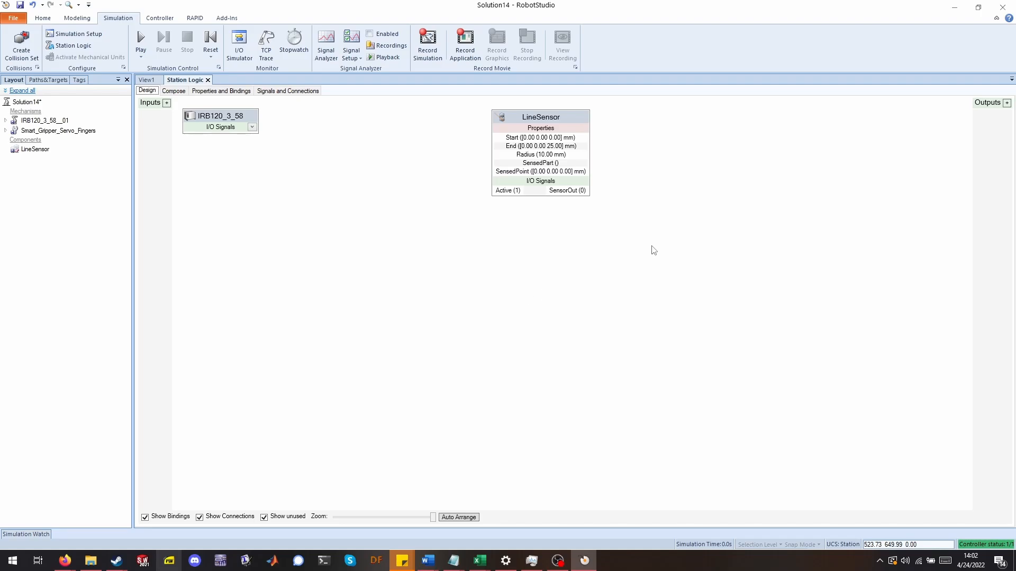
pyautogui.rightClick(601, 253)
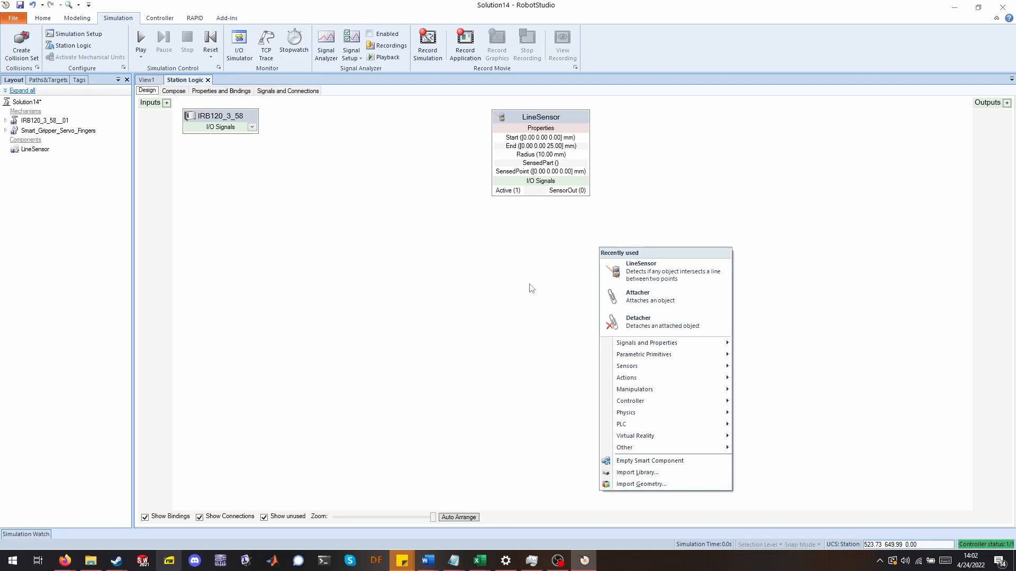
pyautogui.click(671, 294)
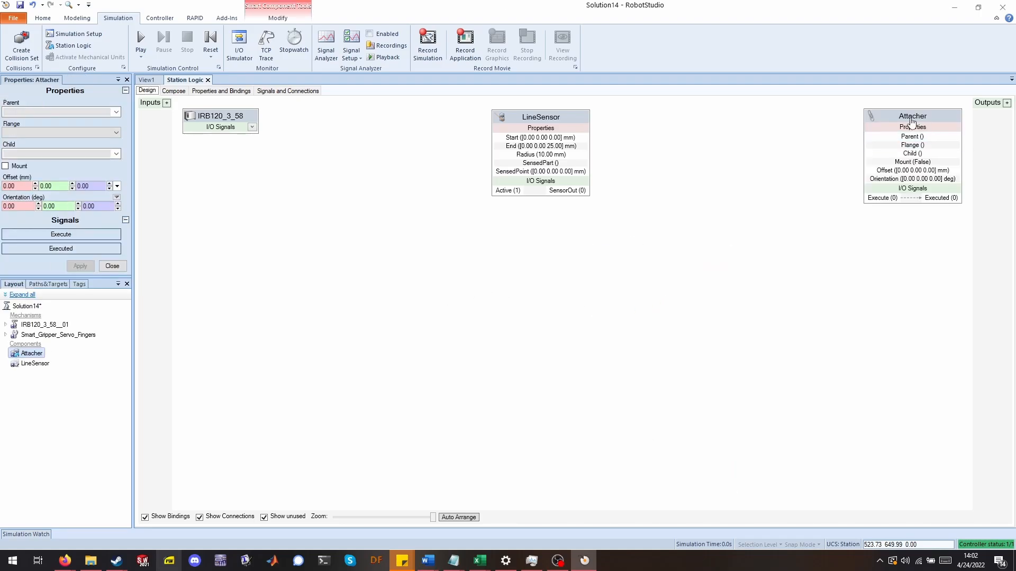
pyautogui.moveTo(911, 121); pyautogui.dragTo(701, 176)
# Add a Detacher smart component and arrange it below the Attacher.
pyautogui.rightClick(511, 327)
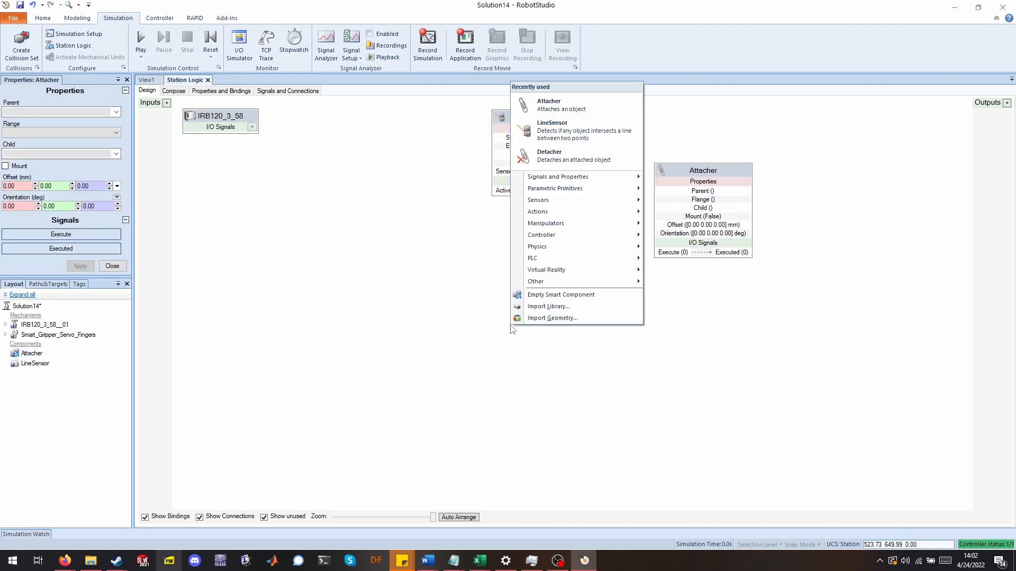
pyautogui.click(540, 161)
pyautogui.moveTo(904, 115); pyautogui.dragTo(841, 280)
pyautogui.moveTo(699, 171)
pyautogui.mouseDown()
pyautogui.moveTo(688, 155)
pyautogui.moveTo(704, 154)
pyautogui.mouseUp()
pyautogui.moveTo(826, 280); pyautogui.dragTo(839, 272)
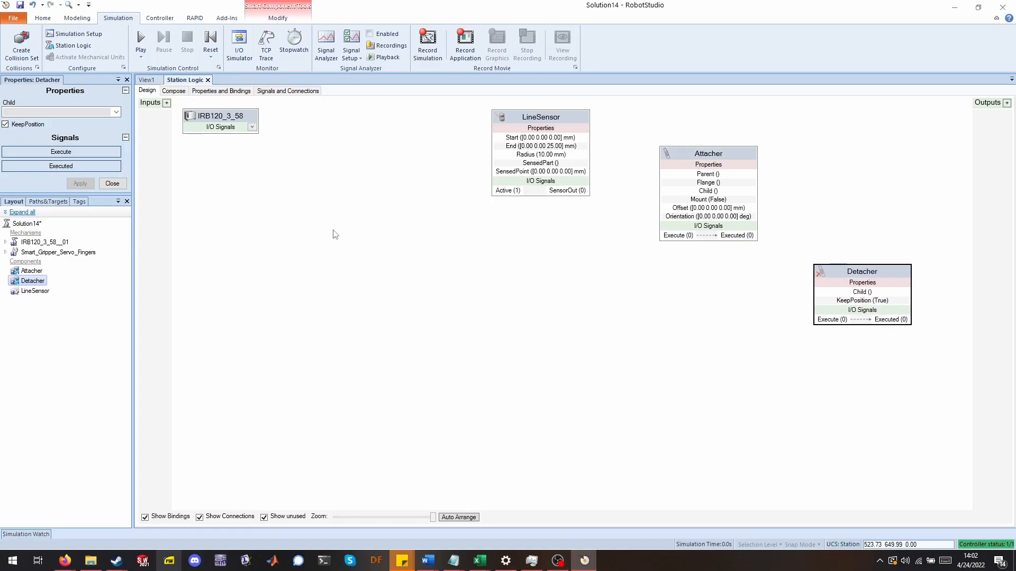
# Bind the LineSensor's SensedPart property to the Attacher's Child property.
pyautogui.moveTo(526, 119); pyautogui.dragTo(506, 113)
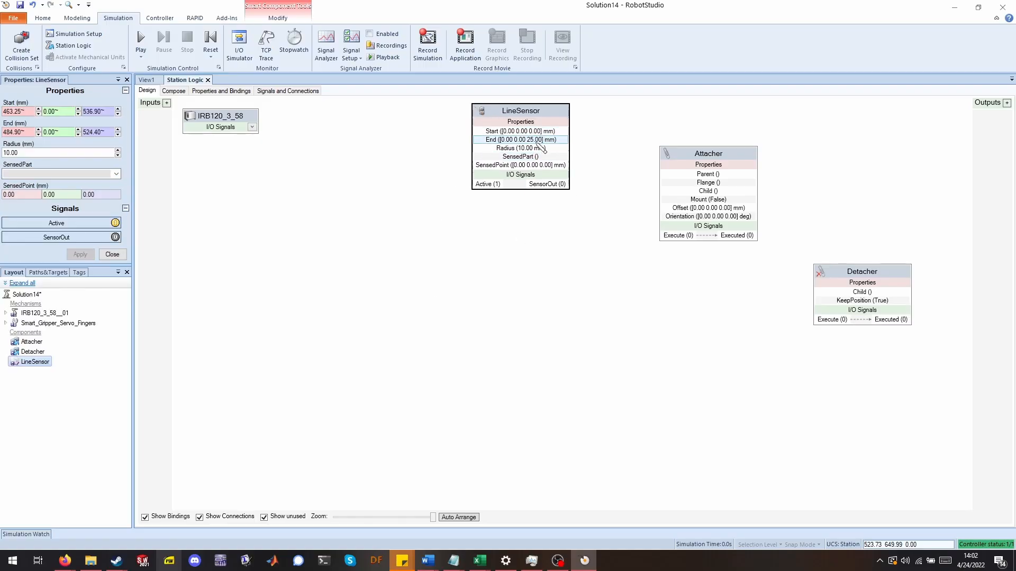
pyautogui.moveTo(556, 157); pyautogui.dragTo(669, 192)
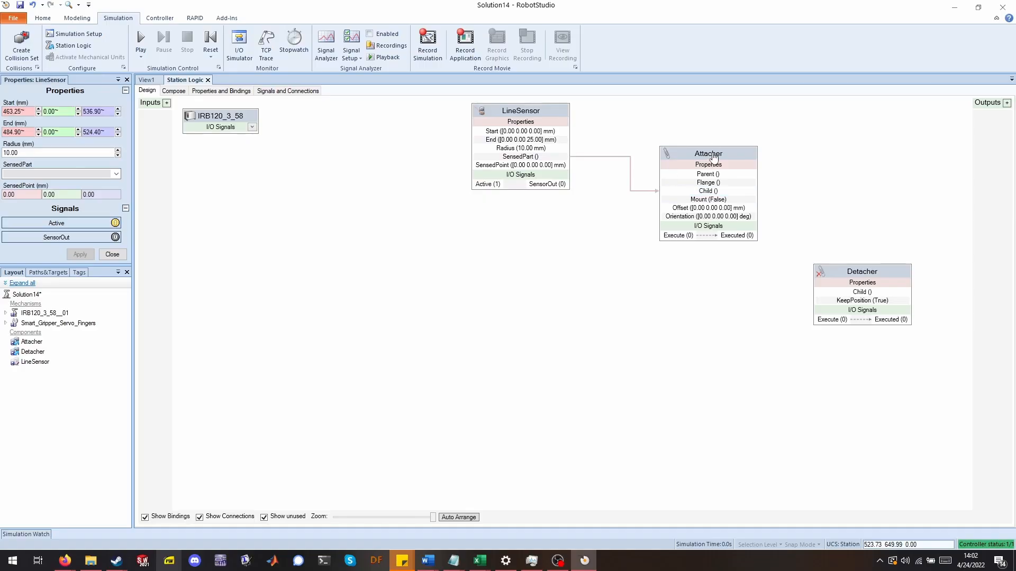
pyautogui.moveTo(713, 158); pyautogui.dragTo(689, 161)
# Bind the Attacher's Child property to the Detacher's Child property.
pyautogui.moveTo(725, 195); pyautogui.dragTo(839, 255)
pyautogui.moveTo(659, 158); pyautogui.dragTo(679, 176)
pyautogui.click(529, 114)
pyautogui.click(684, 145)
pyautogui.moveTo(881, 263); pyautogui.dragTo(883, 278)
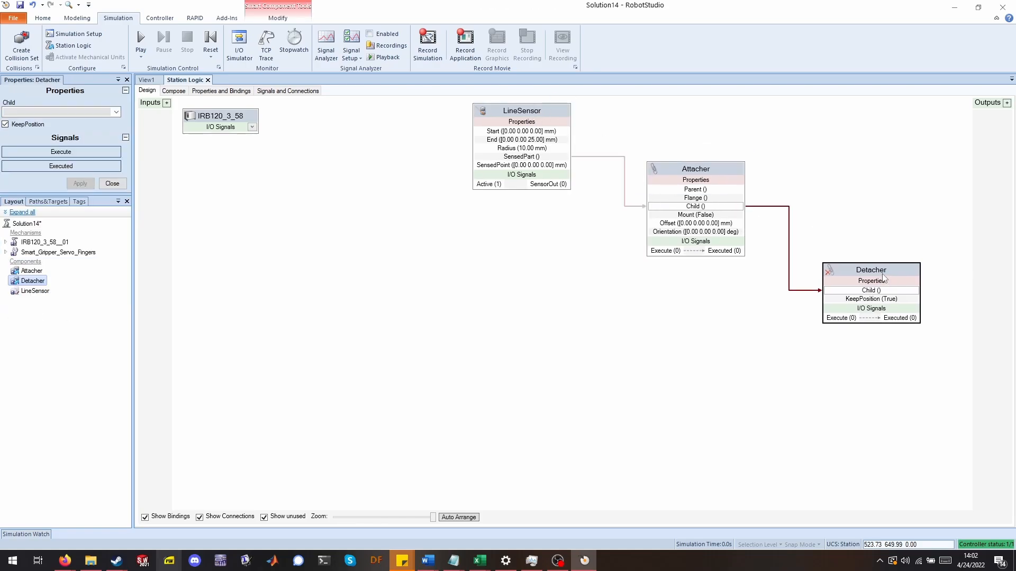
pyautogui.click(668, 328)
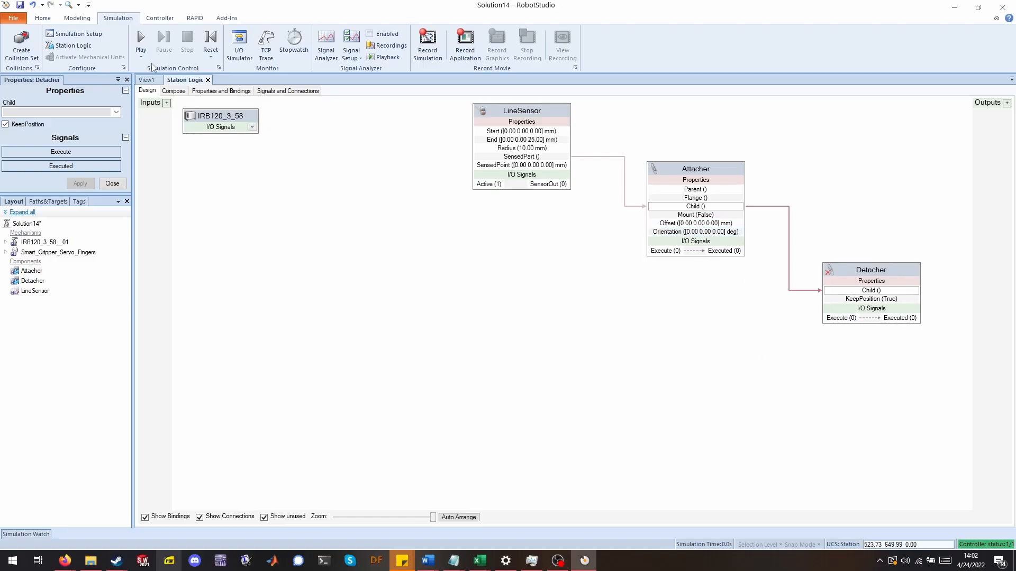
# Create a new Digital Output signal named Attach in the controller's I/O System configuration.
pyautogui.click(161, 21)
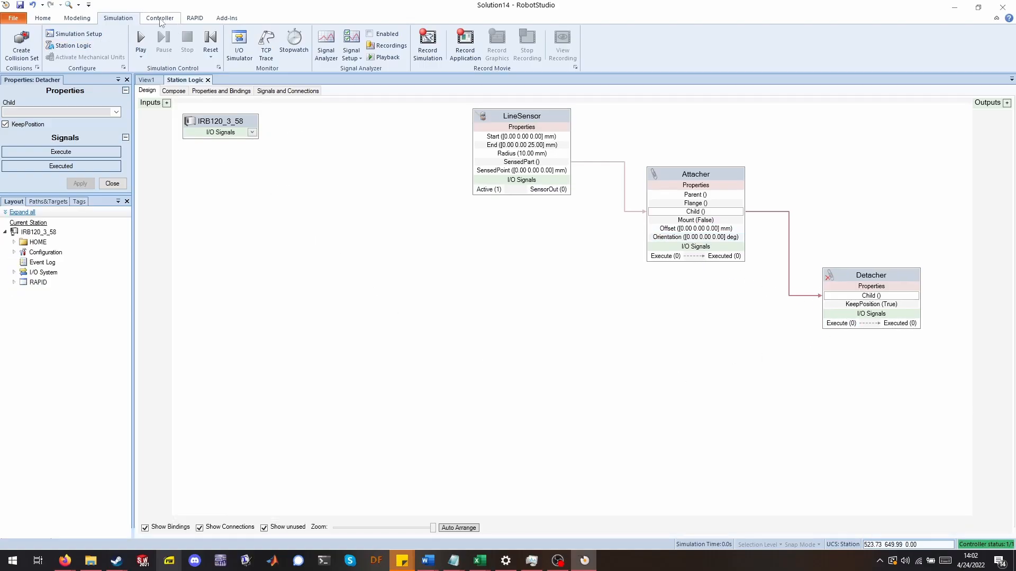
pyautogui.click(437, 60)
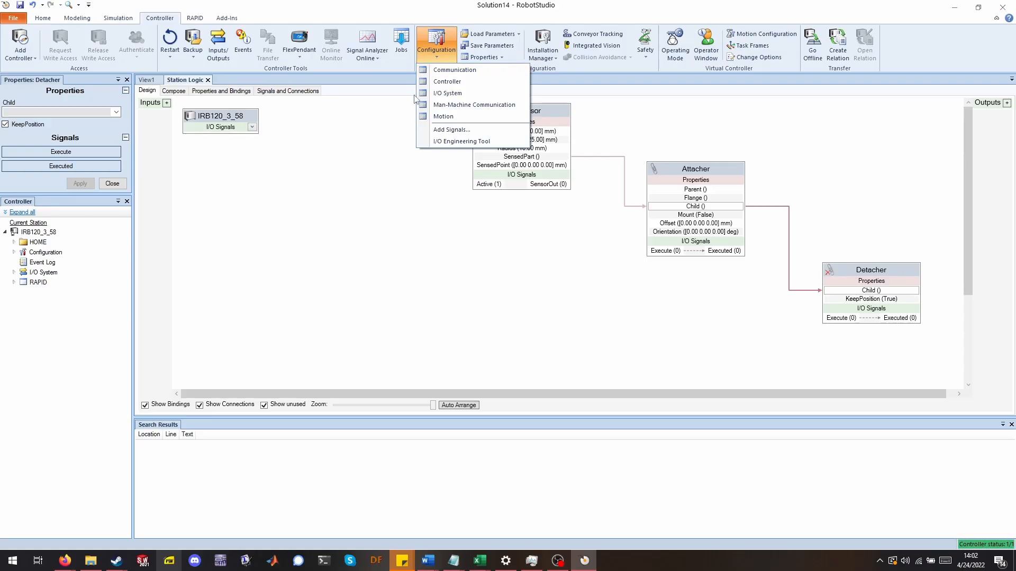
pyautogui.click(446, 94)
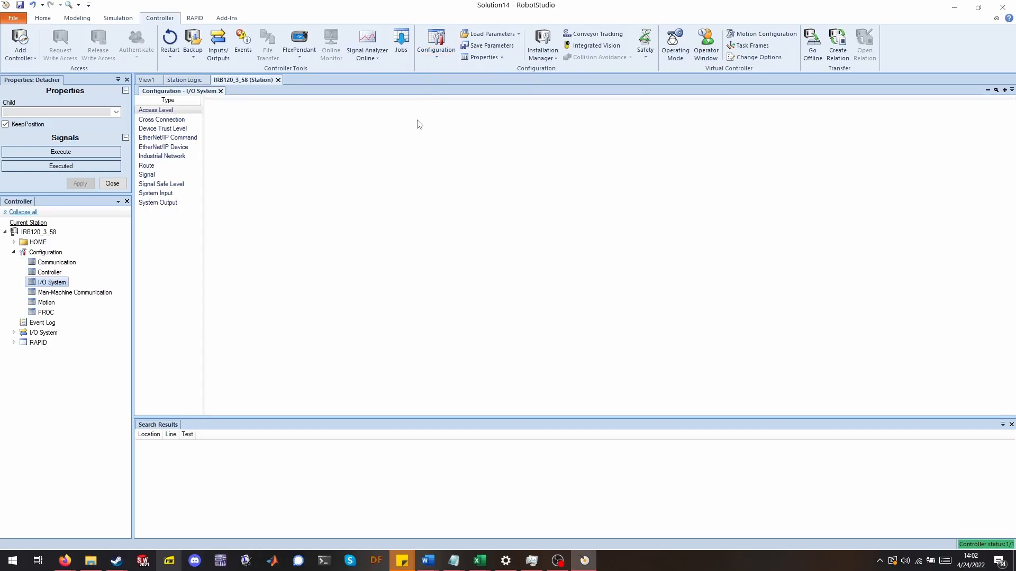
pyautogui.click(157, 177)
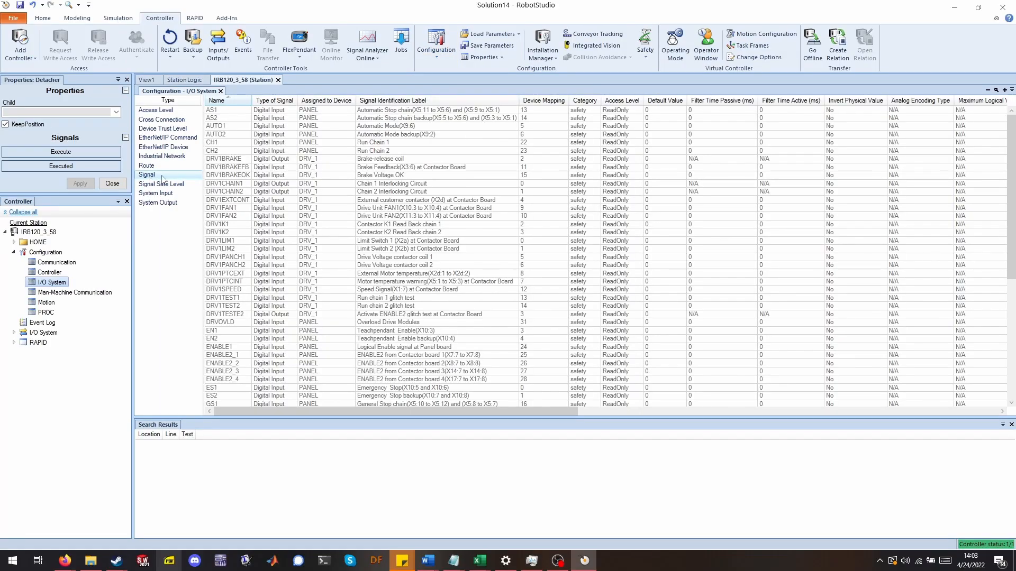
pyautogui.rightClick(163, 177)
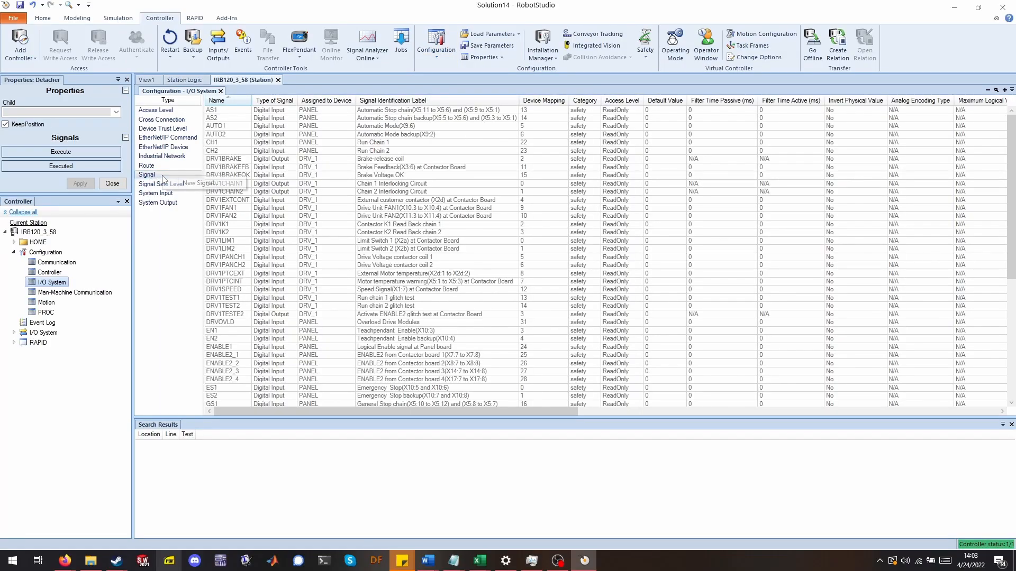
pyautogui.click(191, 185)
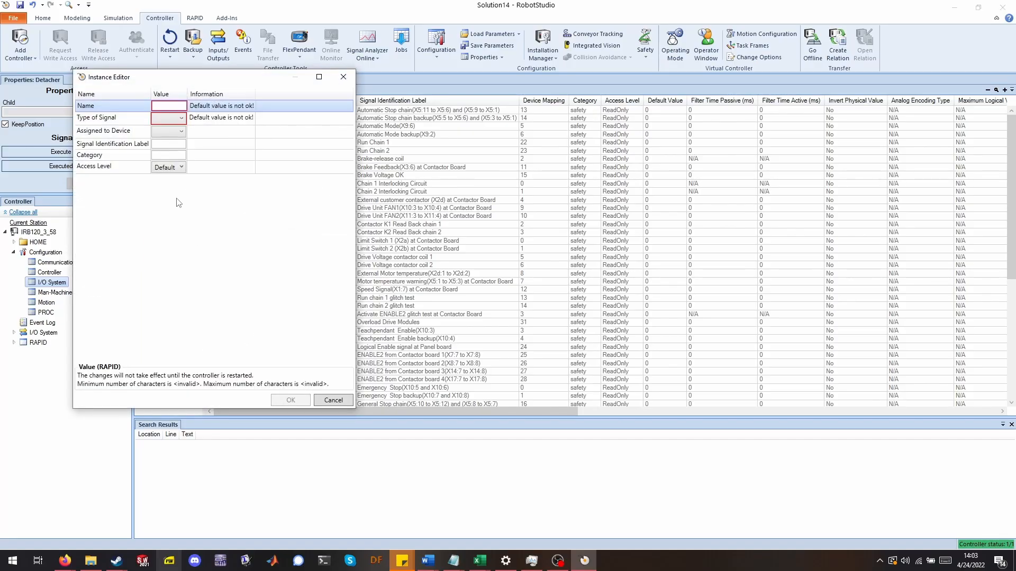
pyautogui.write('Attach')
pyautogui.click(177, 124)
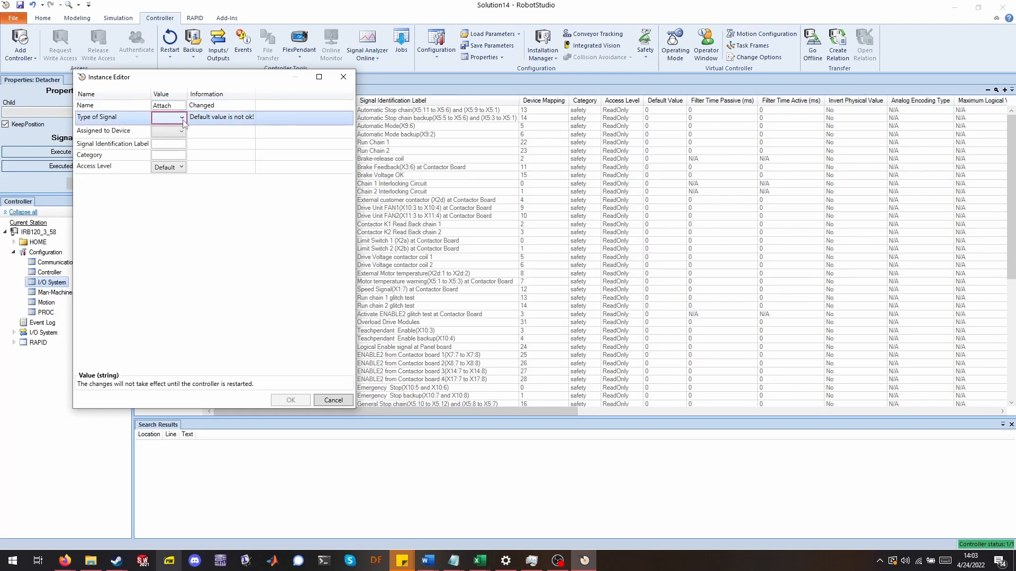
pyautogui.click(182, 120)
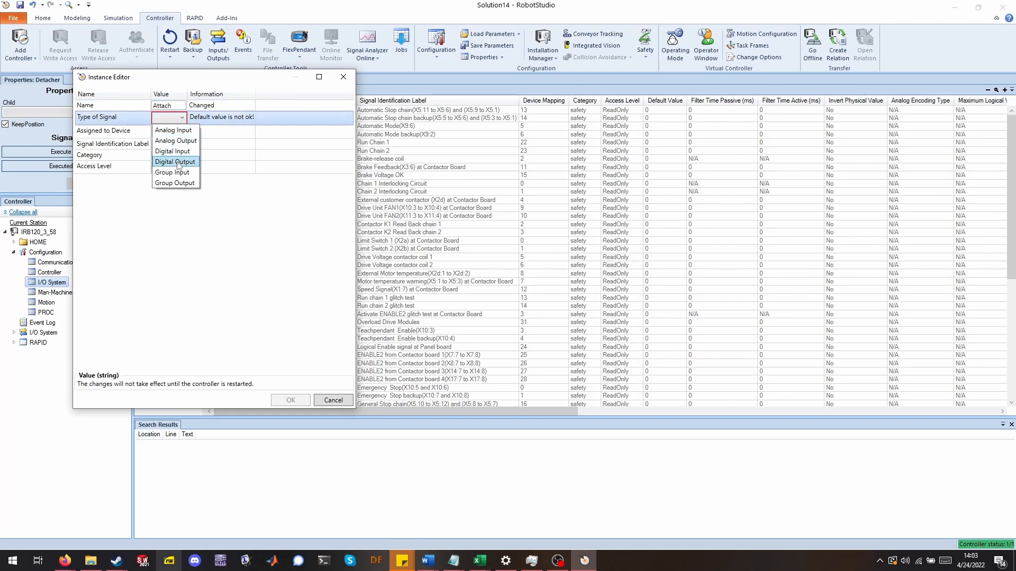
pyautogui.click(192, 163)
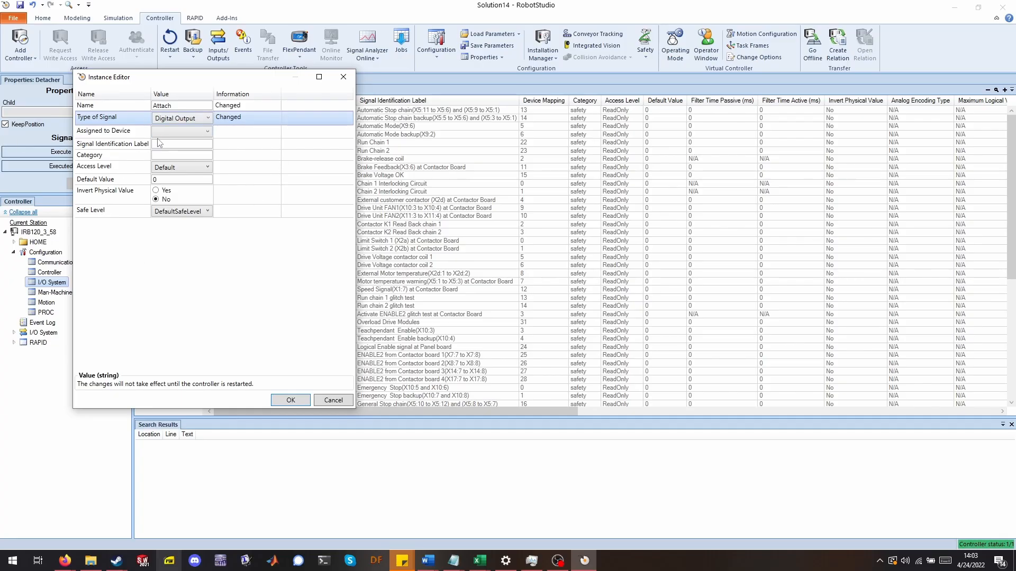
pyautogui.click(292, 400)
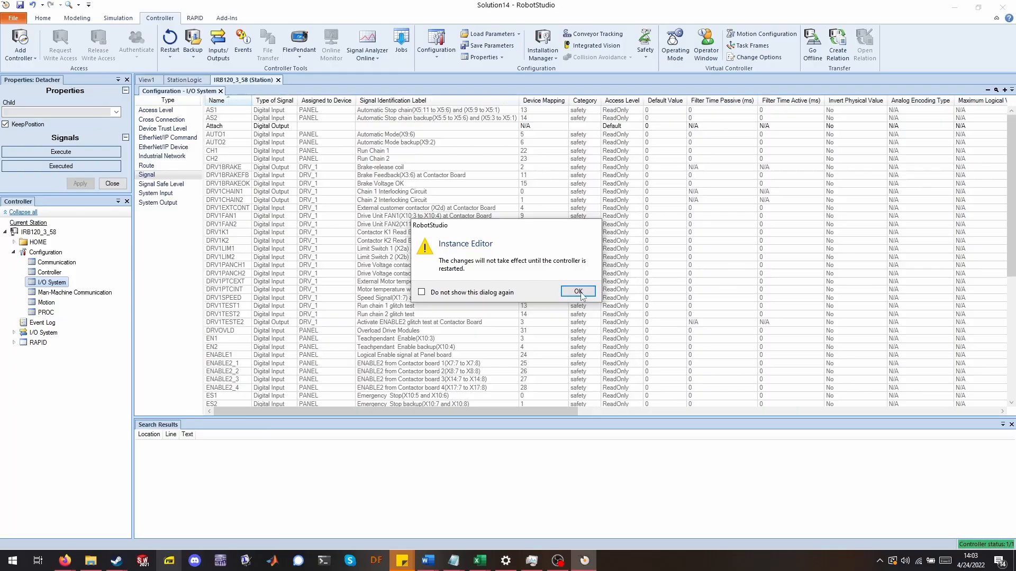
pyautogui.click(579, 292)
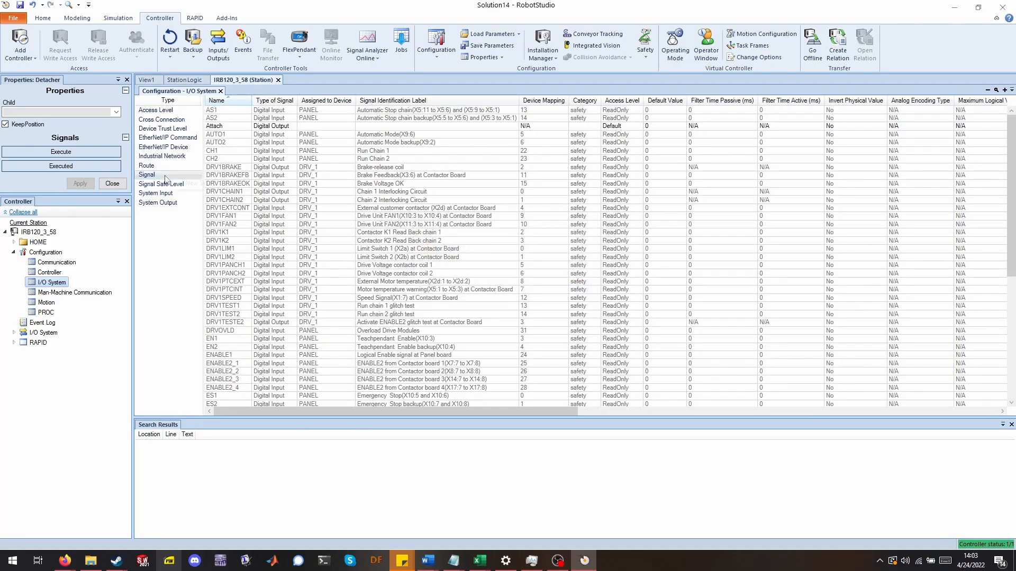
# Create a second Digital Output signal named Detach.
pyautogui.click(201, 184)
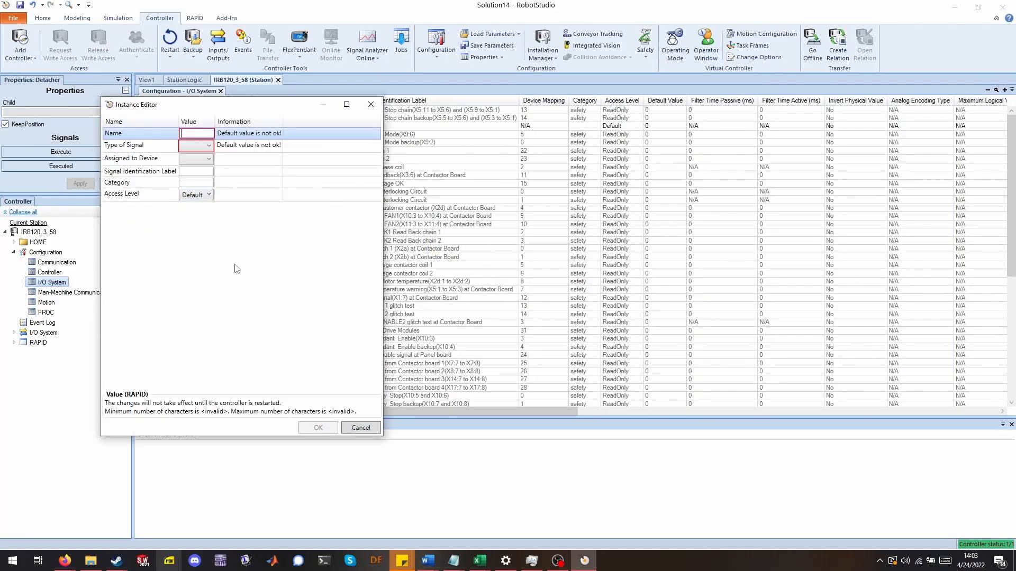
pyautogui.write('Detach')
pyautogui.click(201, 149)
pyautogui.click(208, 146)
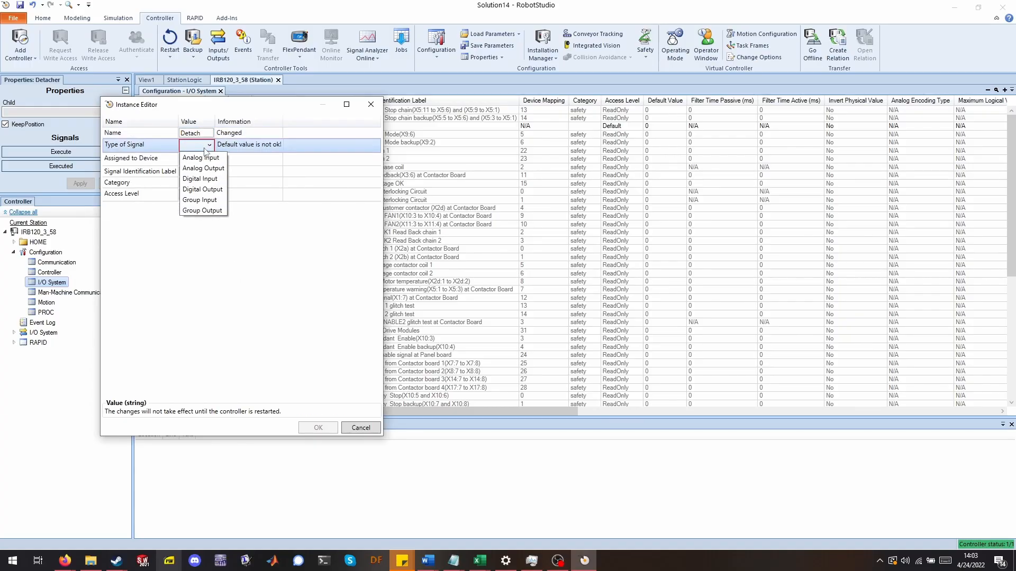
pyautogui.click(203, 189)
pyautogui.click(318, 428)
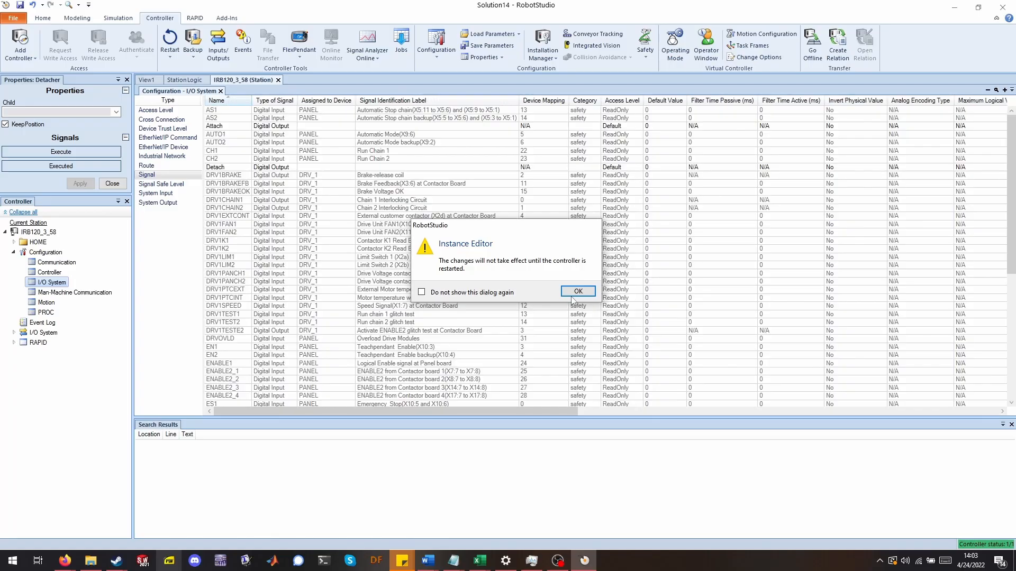
pyautogui.click(576, 291)
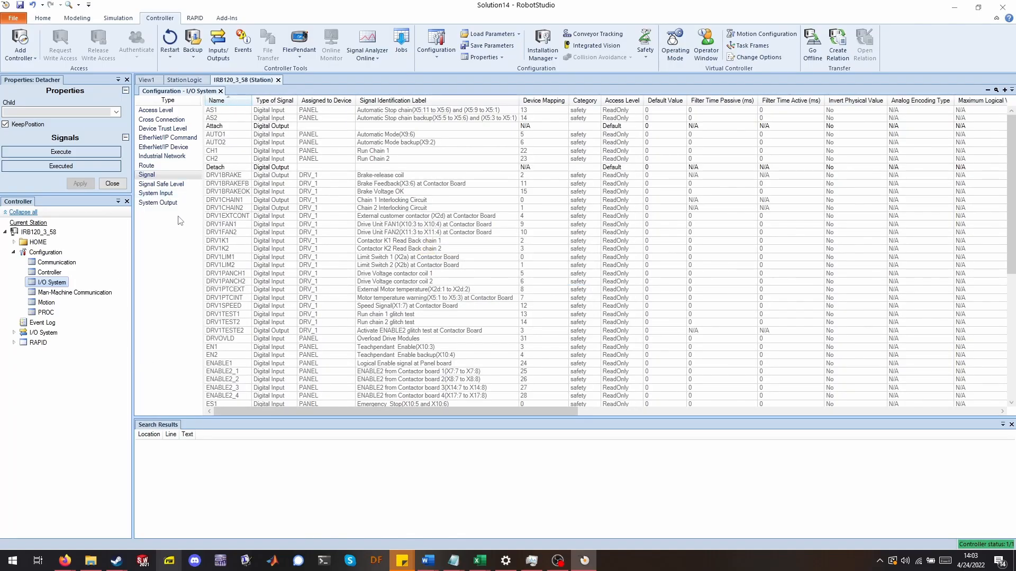
# Warm-restart the controller and return to Station Logic.
pyautogui.click(174, 38)
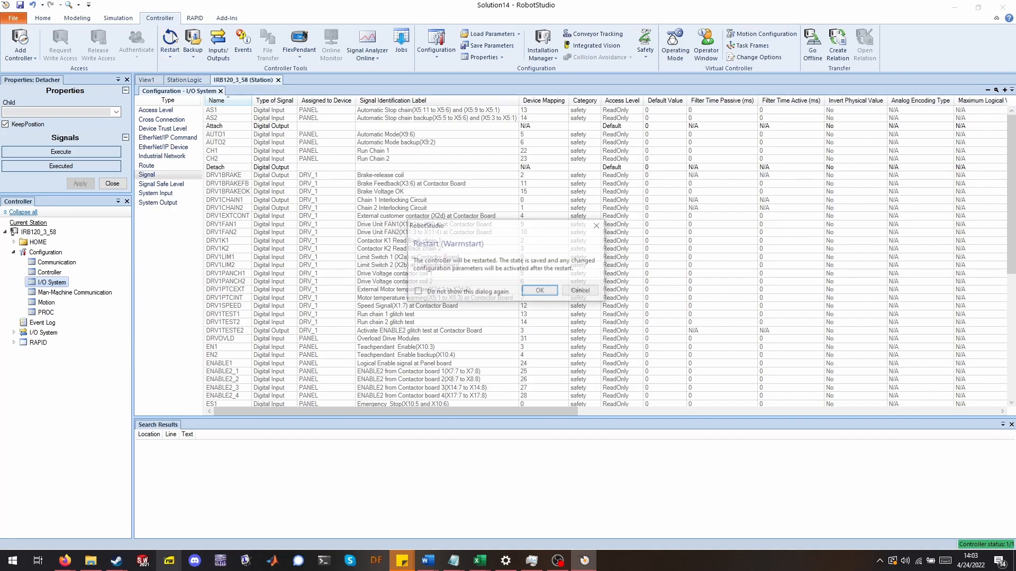
pyautogui.click(540, 285)
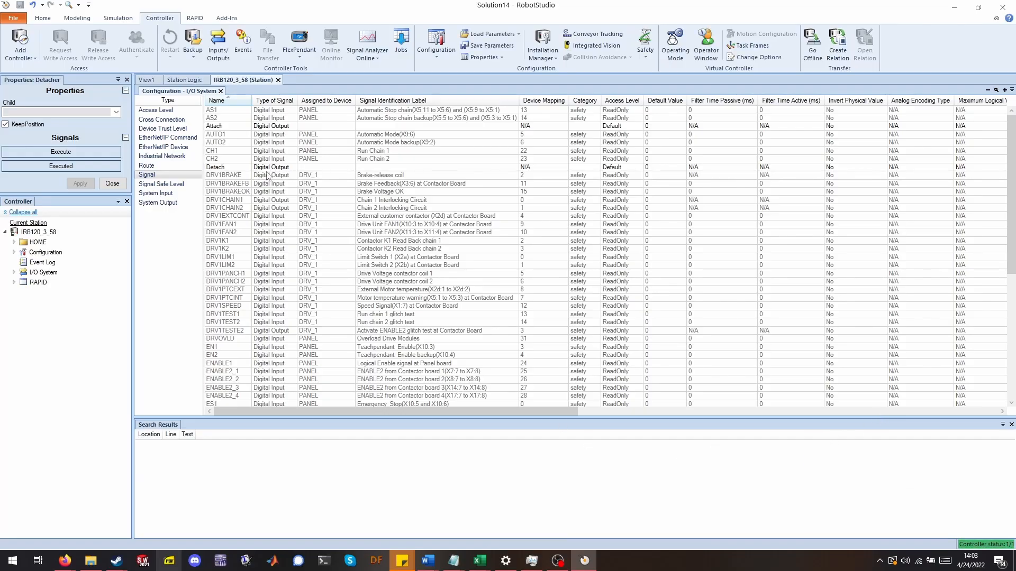
pyautogui.click(185, 80)
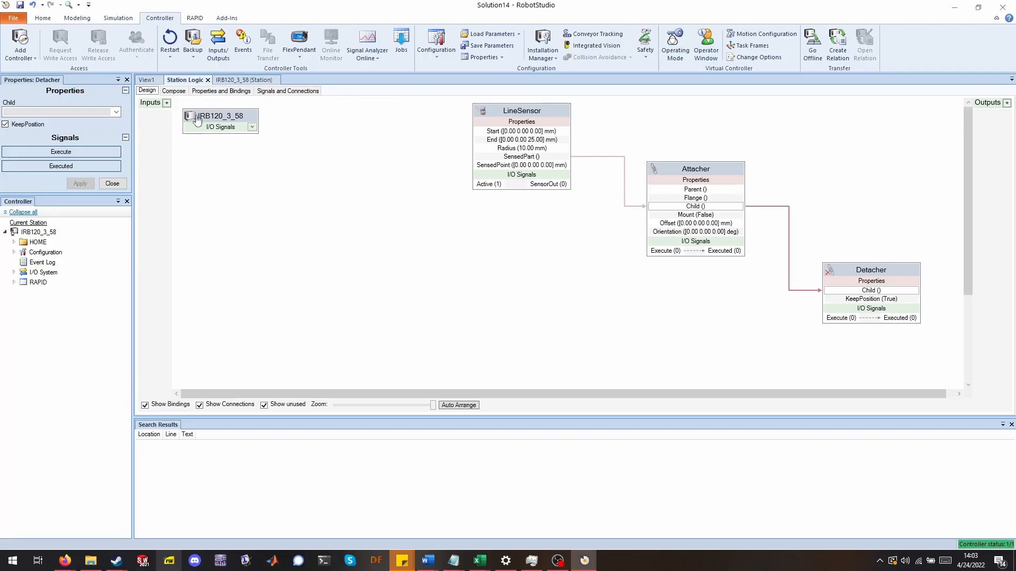
# Add the Attach and Detach signals as outputs of the IRB120 controller's I/O signals in Station Logic.
pyautogui.click(252, 127)
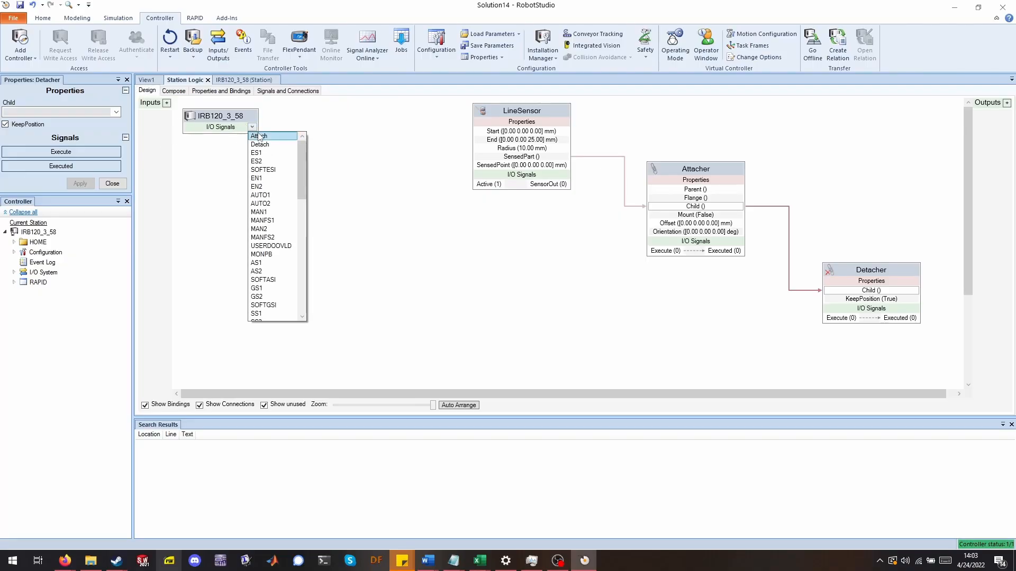
pyautogui.click(259, 136)
pyautogui.click(252, 127)
pyautogui.click(261, 136)
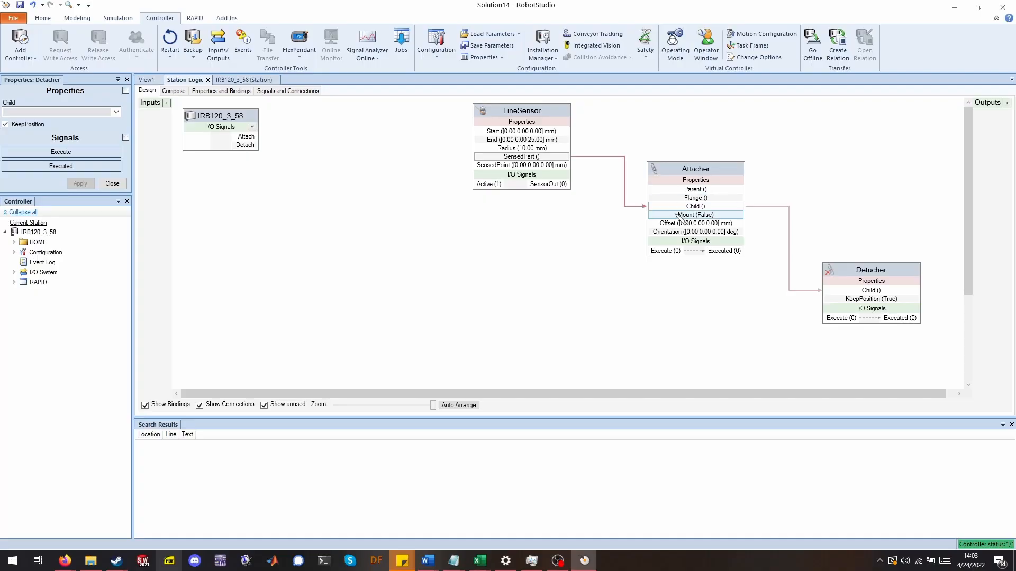
# Connect the controller's Attach signal to the Attacher's Execute input and Detach to the Detacher's Execute input.
pyautogui.moveTo(258, 137); pyautogui.dragTo(650, 251)
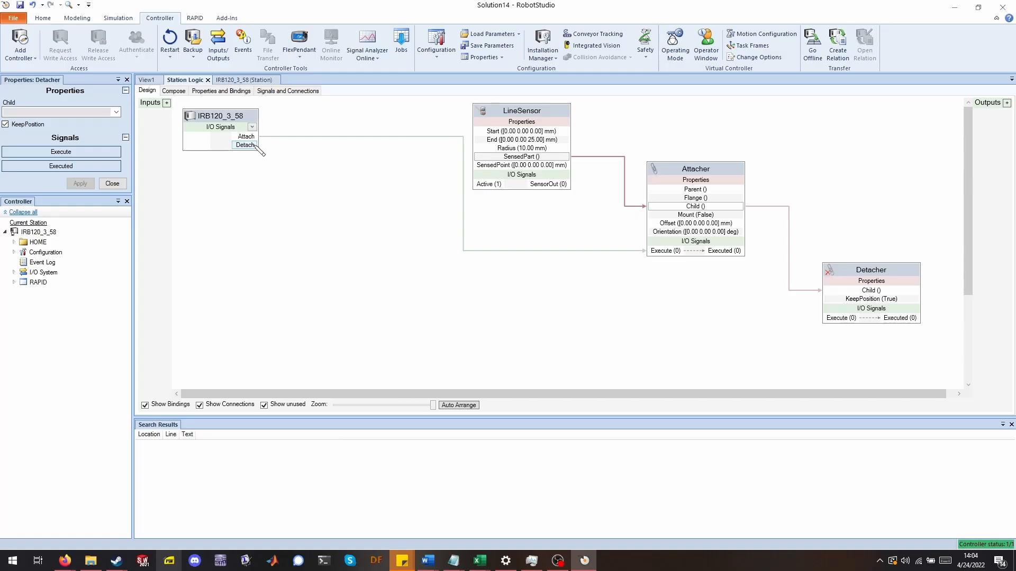
pyautogui.moveTo(256, 145); pyautogui.dragTo(828, 319)
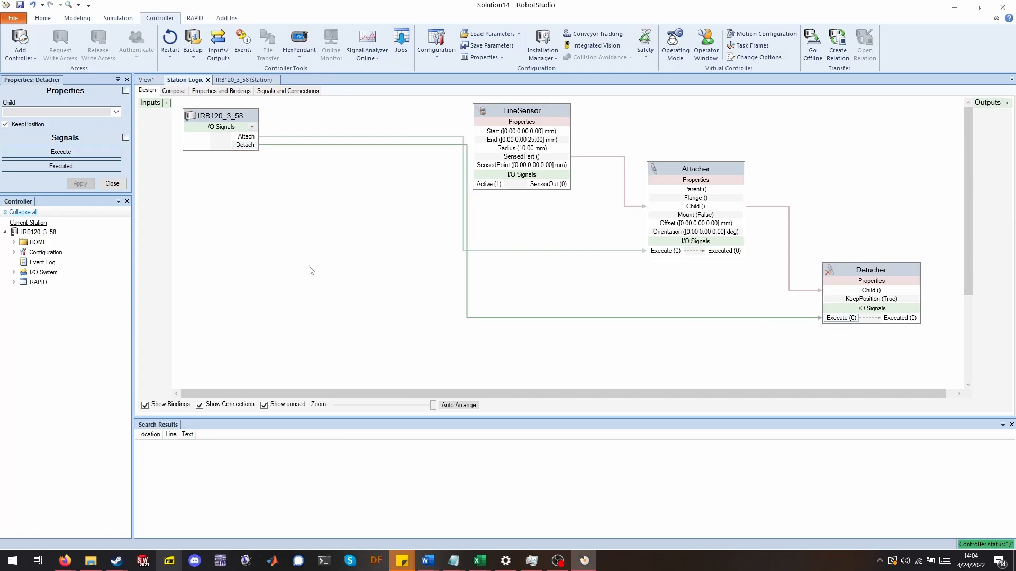
# Set the Attacher's Parent property to the IRB120_3_58__01 robot and close its properties.
pyautogui.click(658, 169)
pyautogui.click(116, 111)
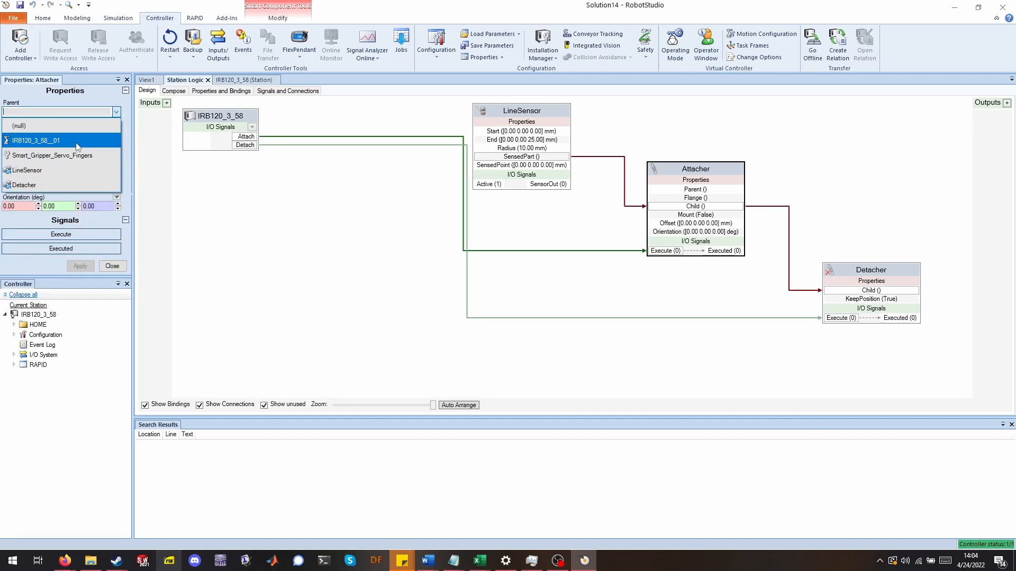
pyautogui.click(77, 146)
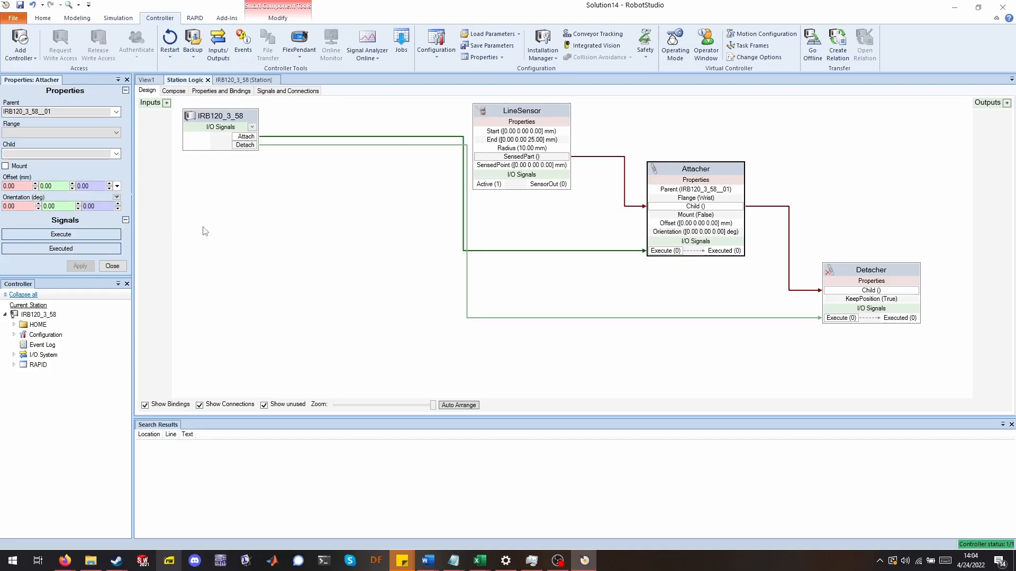
pyautogui.click(113, 266)
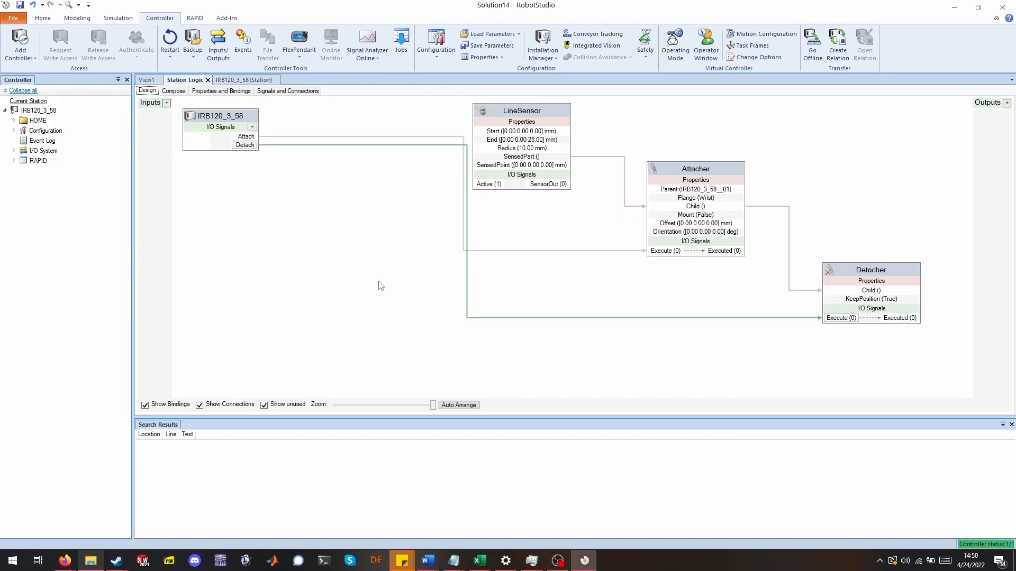
# Return to the 3D view and import the Video Tutorial Plate Object geometry into the station.
pyautogui.click(153, 81)
pyautogui.click(43, 18)
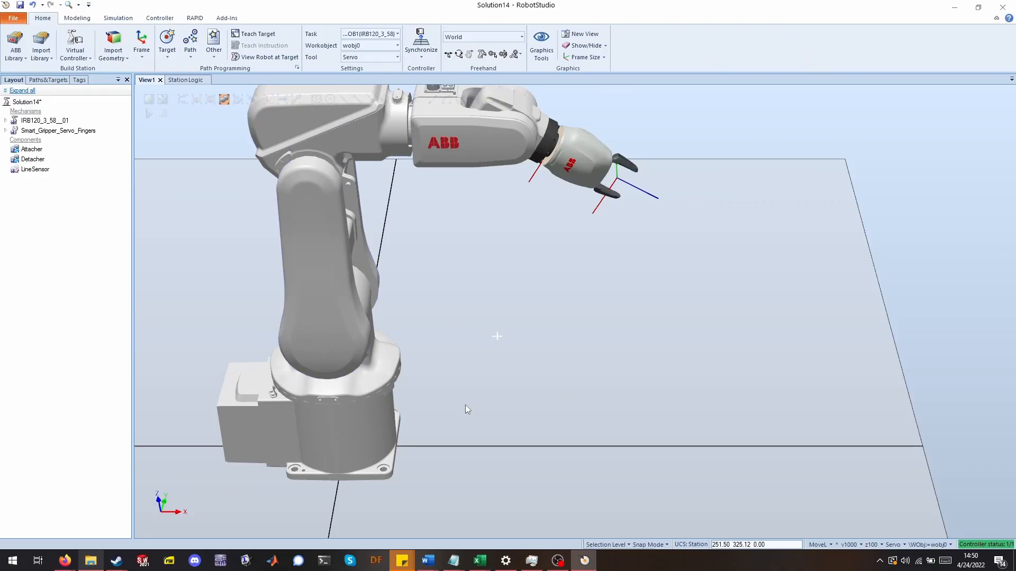
pyautogui.click(111, 47)
pyautogui.click(141, 81)
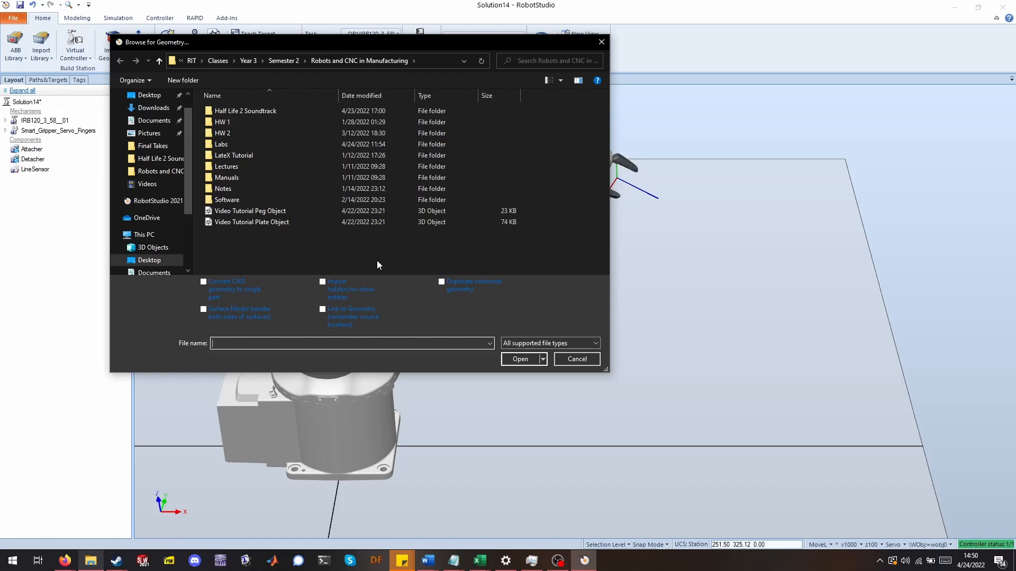
pyautogui.doubleClick(284, 227)
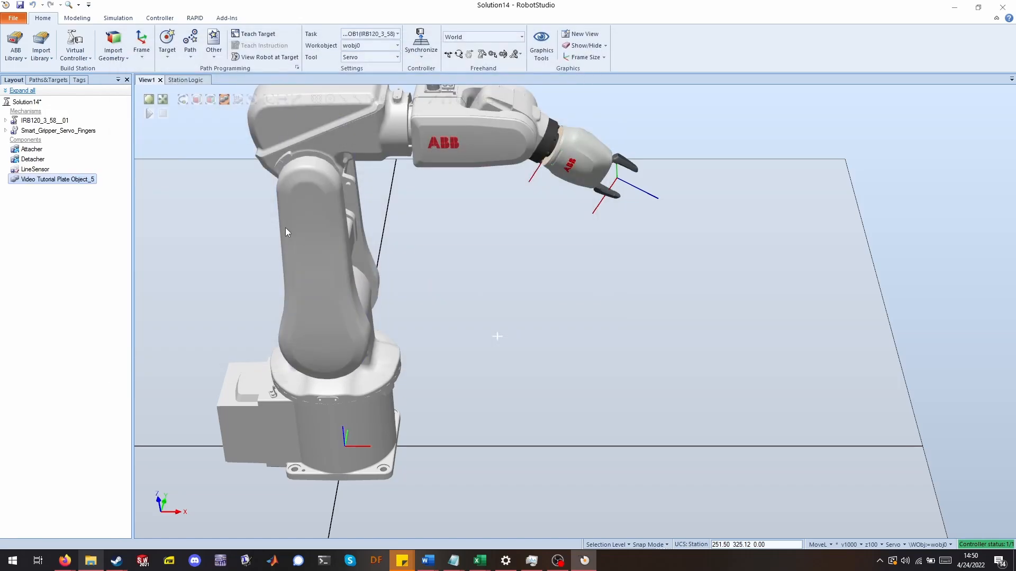
# Set the plate's position to about 453, 335, 0 mm with a 90° X orientation.
pyautogui.rightClick(75, 180)
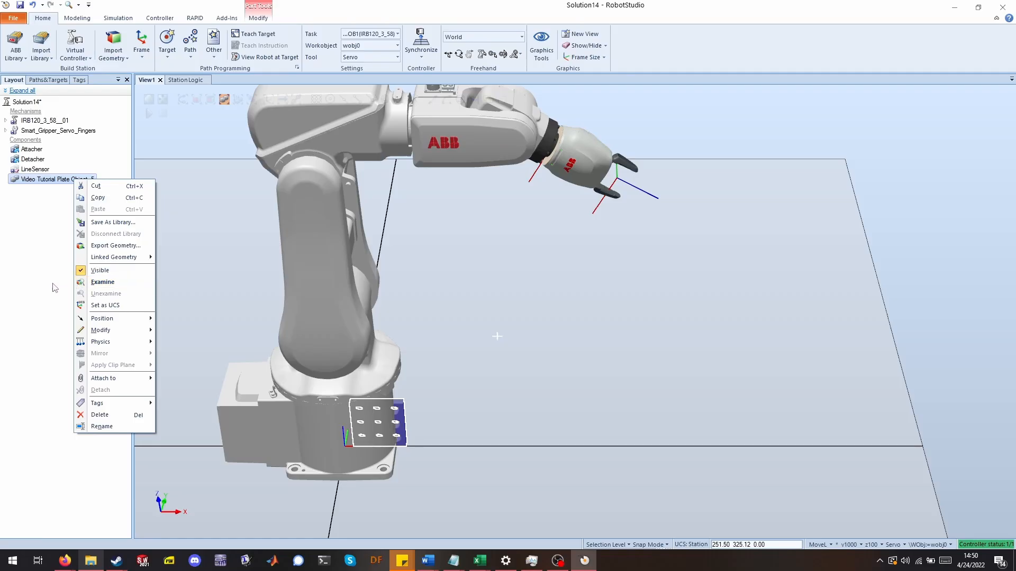
pyautogui.moveTo(152, 320)
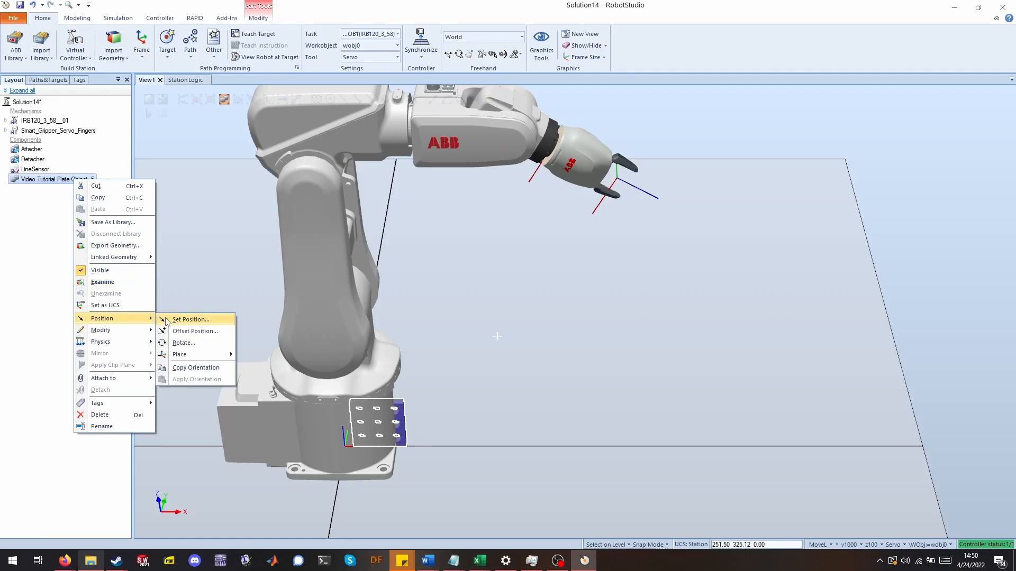
pyautogui.click(186, 320)
pyautogui.click(603, 334)
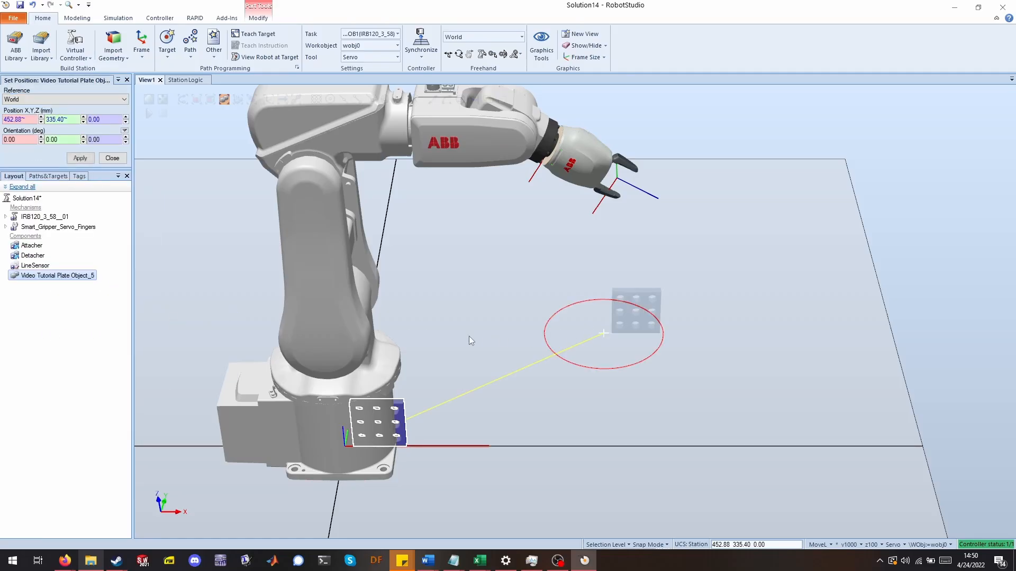
pyautogui.click(30, 139)
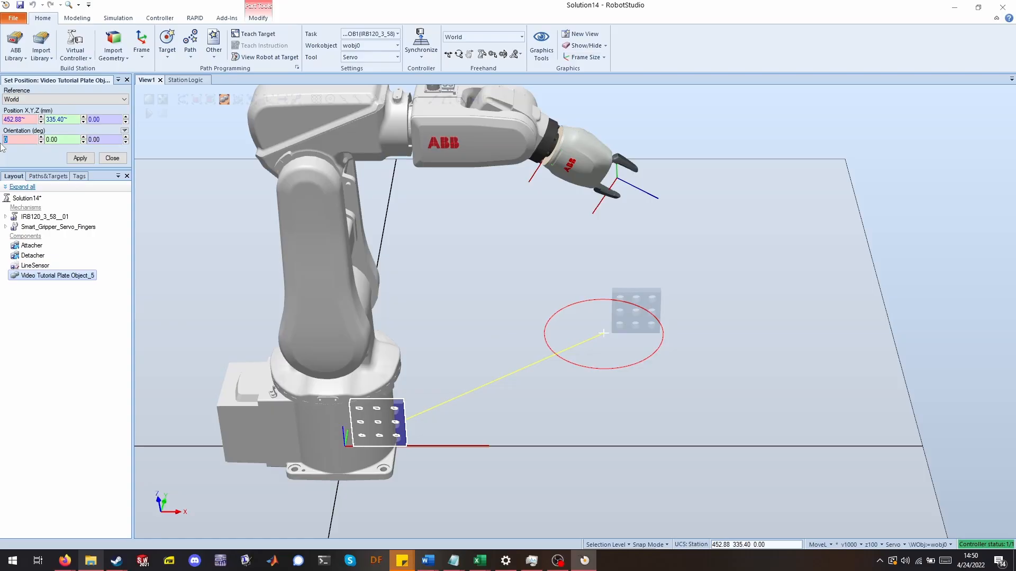
pyautogui.write('90')
pyautogui.click(81, 158)
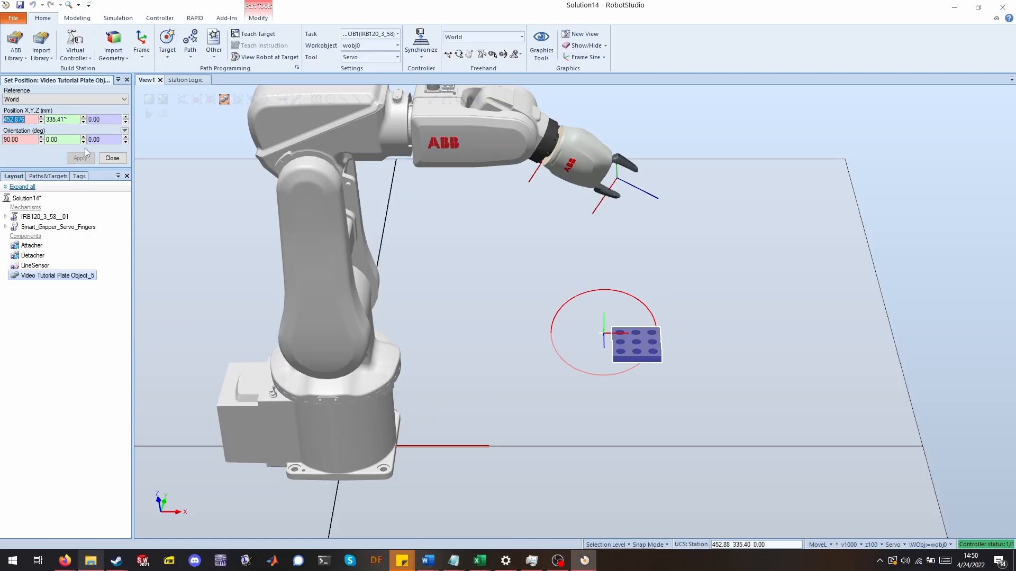
pyautogui.click(112, 158)
# Import the Video Tutorial Peg Object geometry into the station.
pyautogui.click(112, 40)
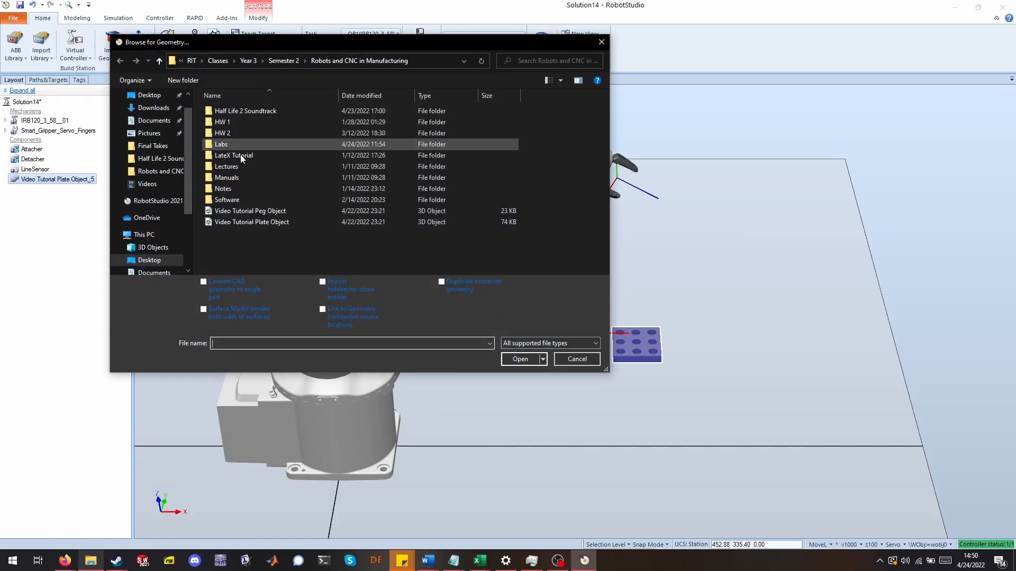
pyautogui.doubleClick(290, 211)
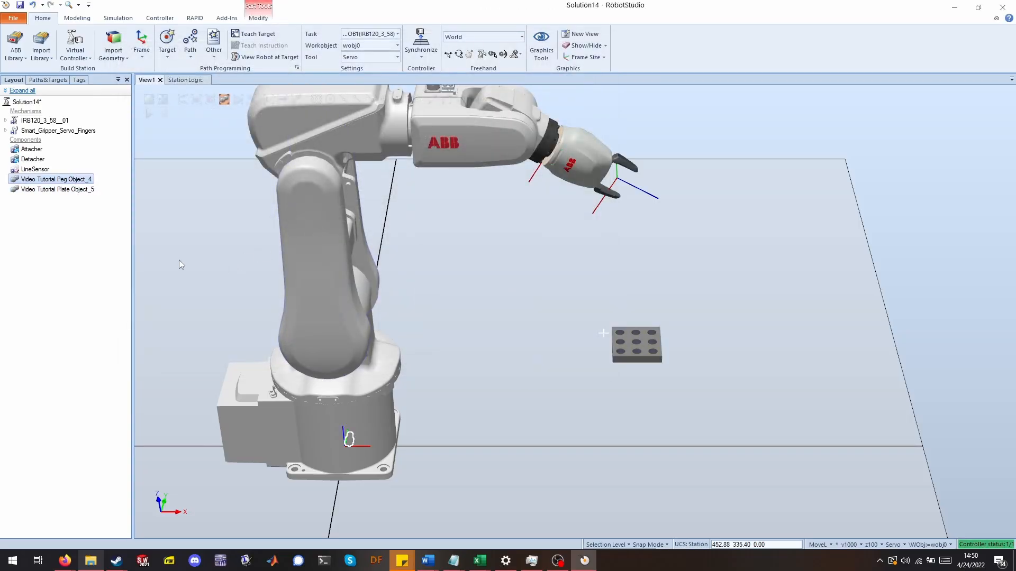
# Set the peg's position to about 400, 2, 0 mm with a 90° X orientation.
pyautogui.rightClick(74, 180)
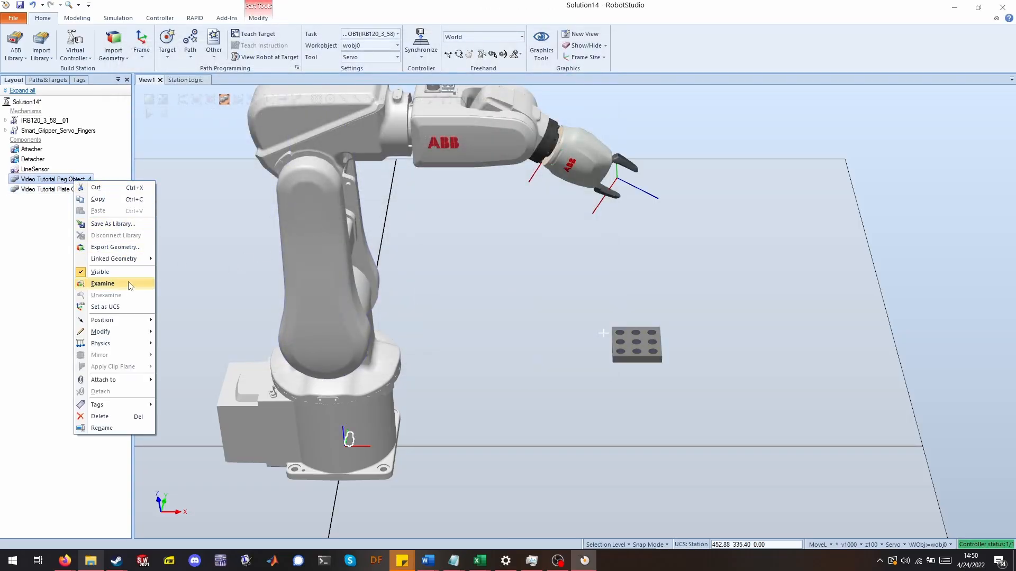
pyautogui.moveTo(140, 322)
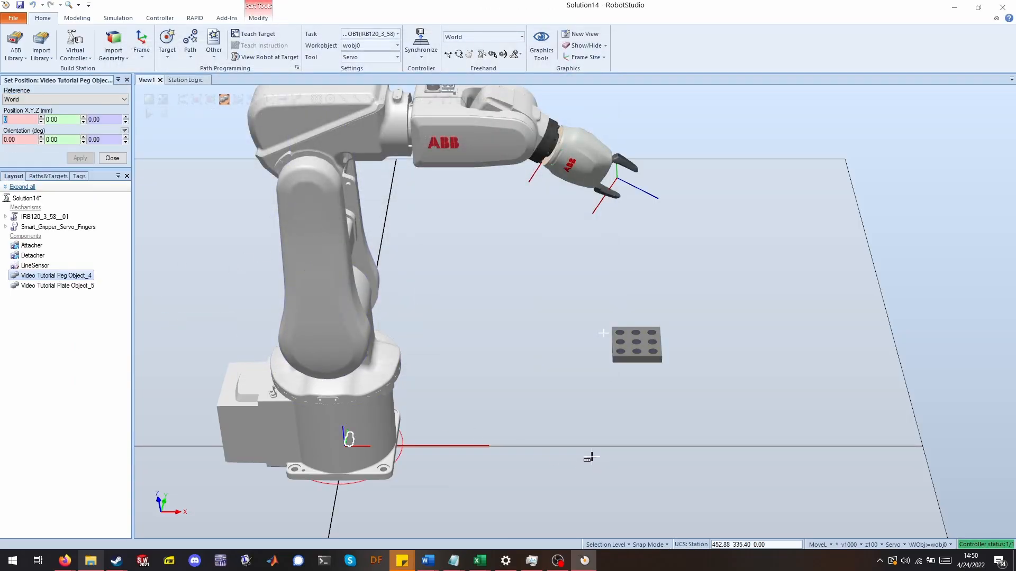
pyautogui.click(576, 446)
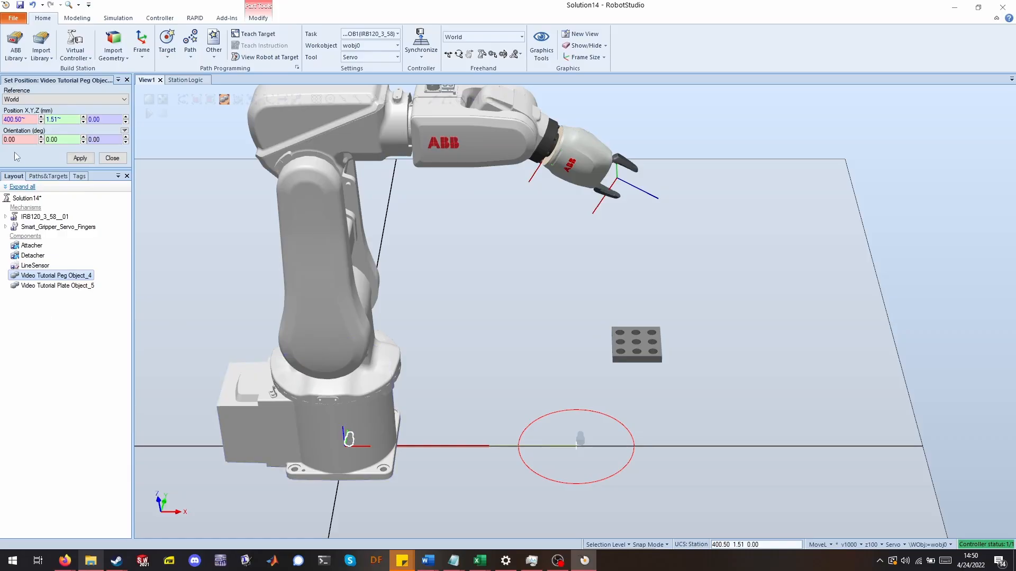
pyautogui.doubleClick(28, 139)
pyautogui.write('90')
pyautogui.press('Return')
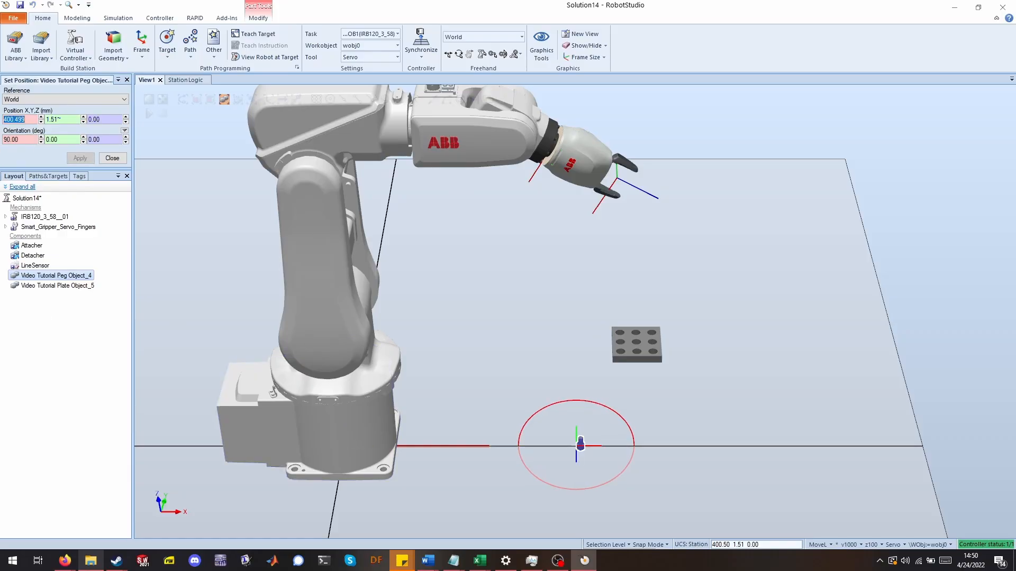
pyautogui.click(112, 158)
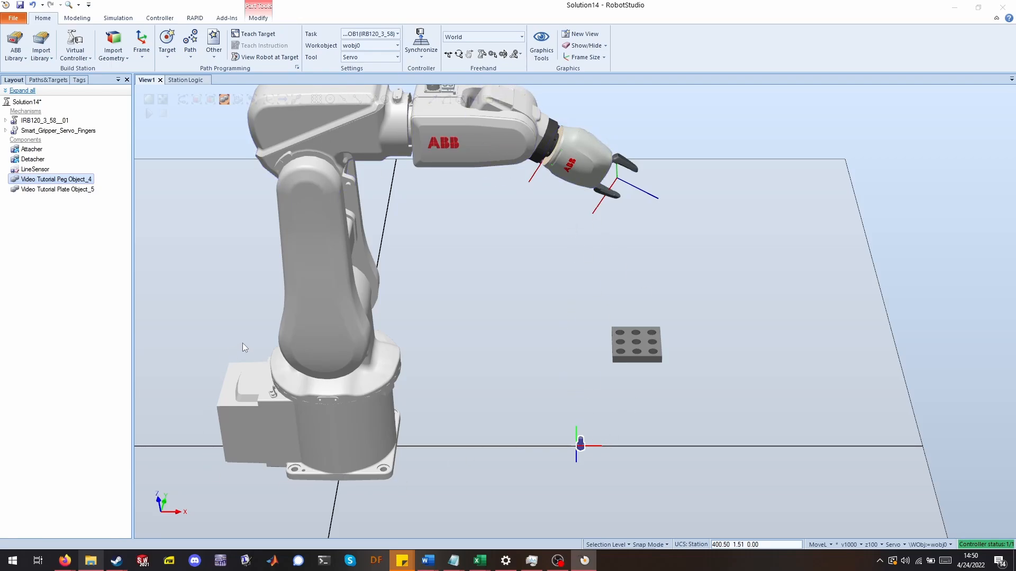
# Modify the Smart Gripper mechanism's Open_Gripper pose to a joint value of 6.35.
pyautogui.click(37, 131)
pyautogui.rightClick(36, 132)
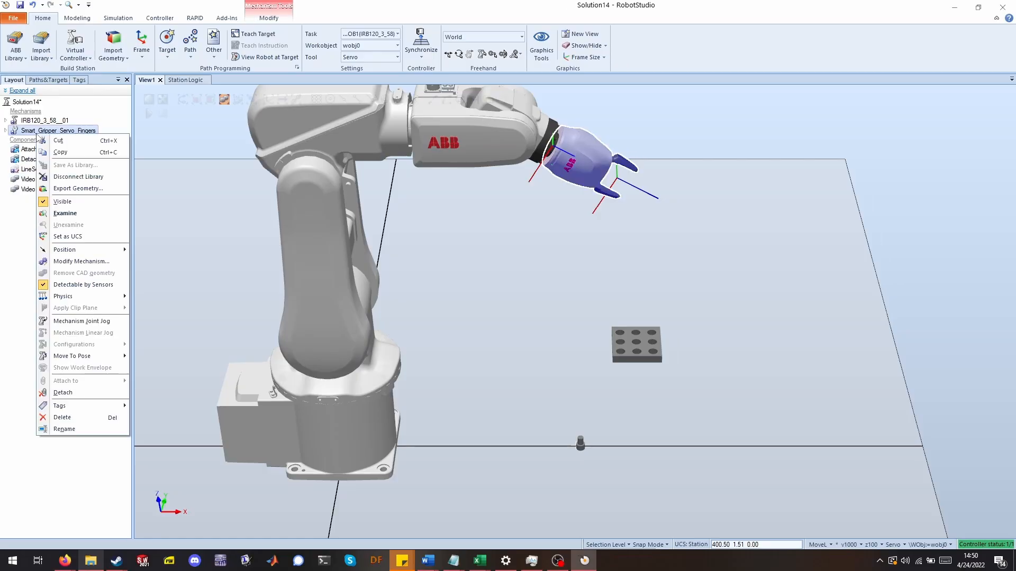
pyautogui.click(70, 263)
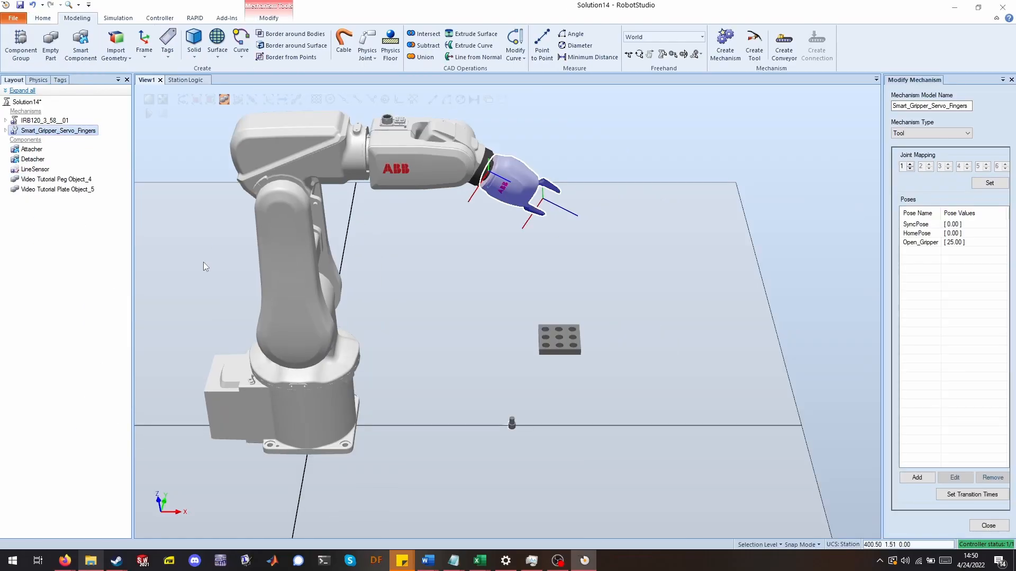
pyautogui.click(926, 243)
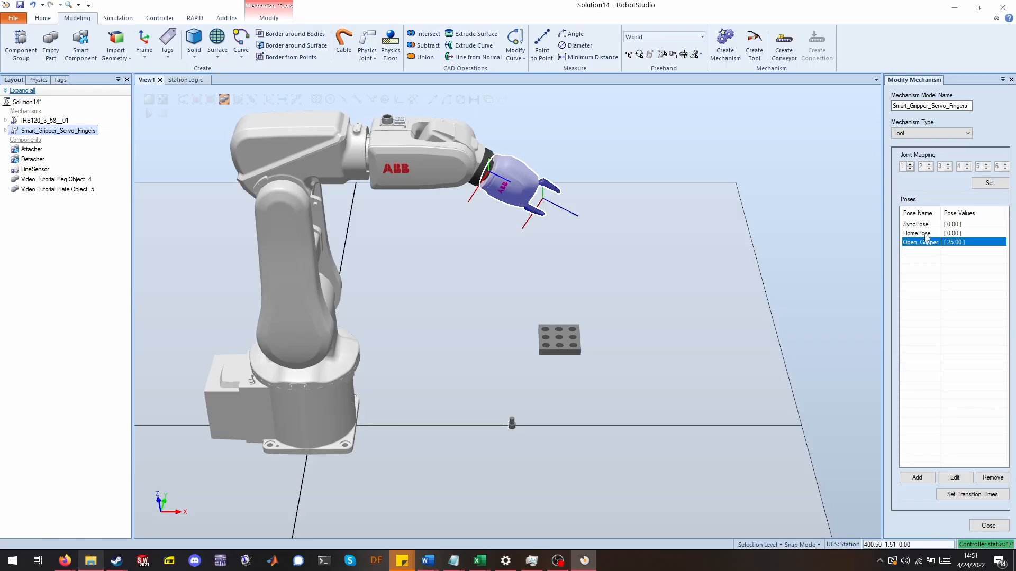
pyautogui.click(925, 234)
pyautogui.click(925, 242)
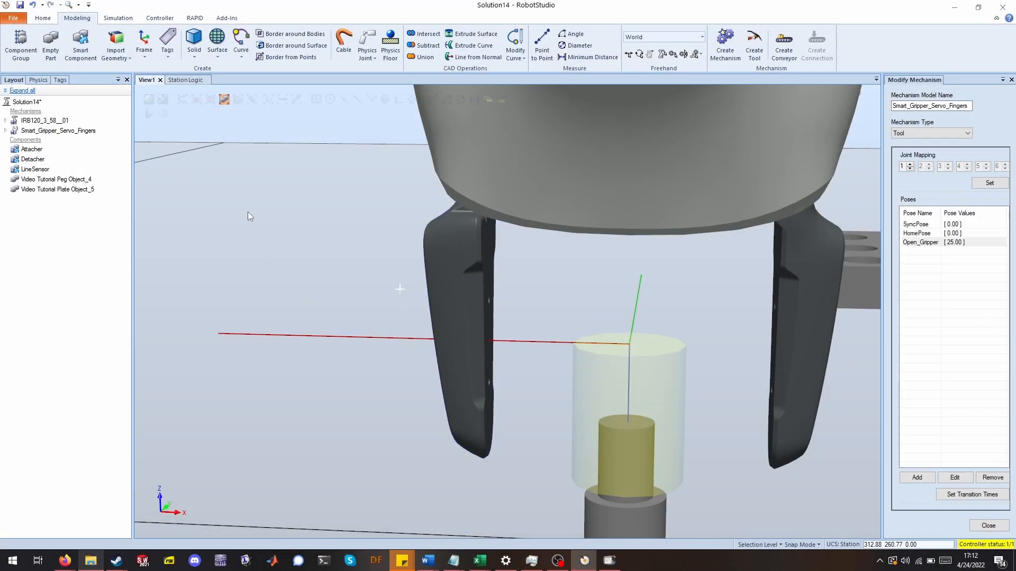
pyautogui.rightClick(64, 132)
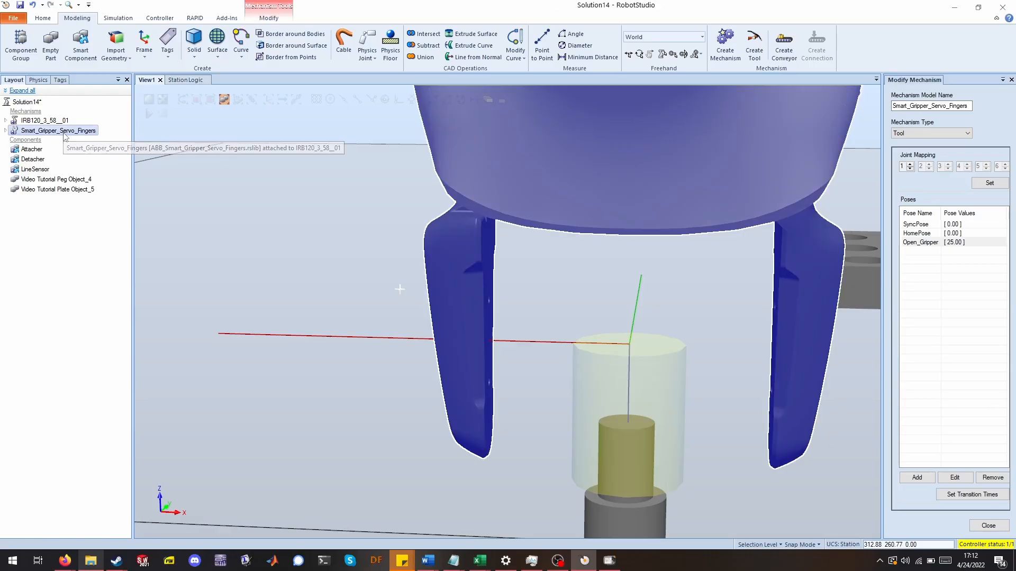
pyautogui.click(42, 260)
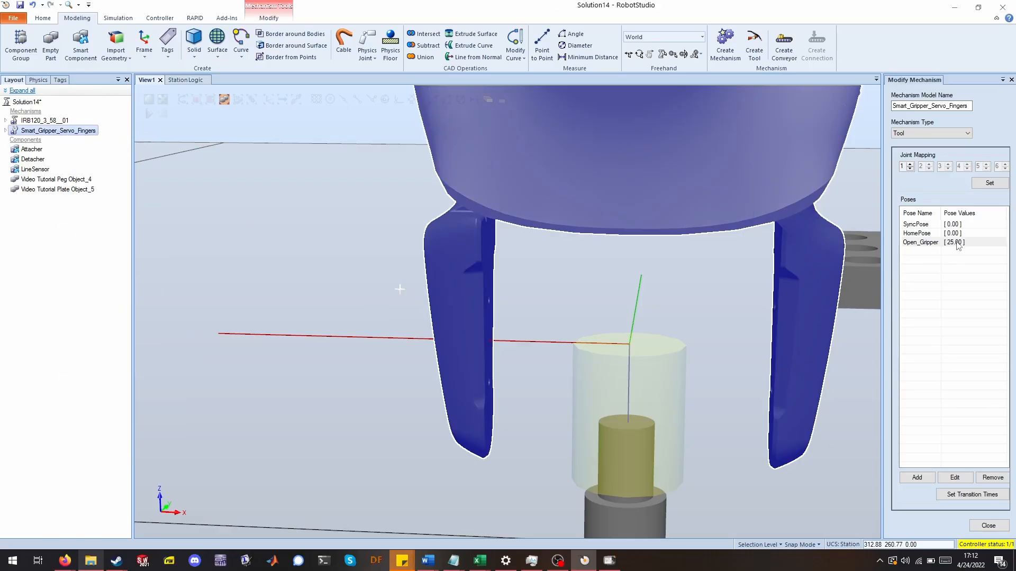
pyautogui.click(962, 478)
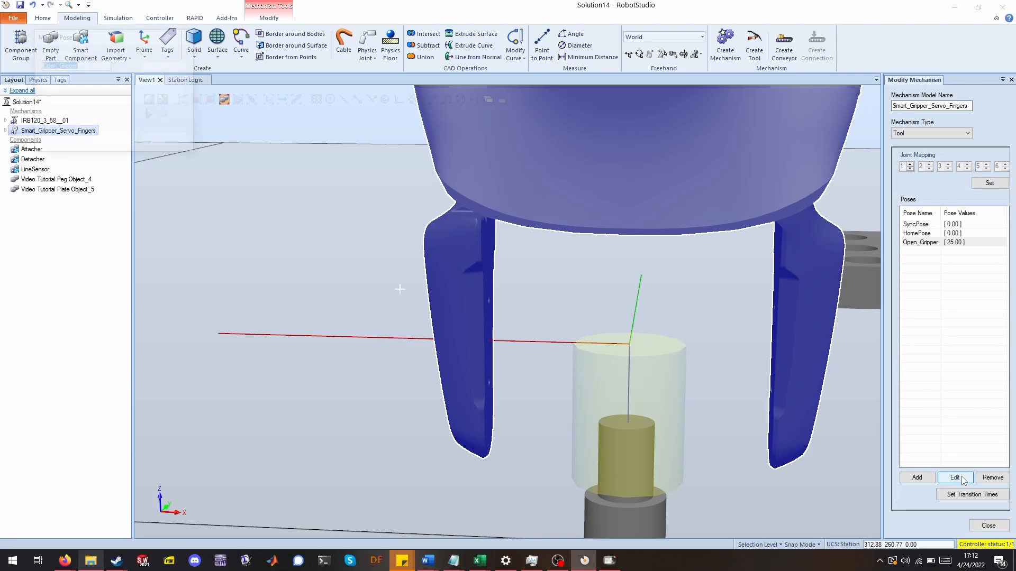
pyautogui.moveTo(150, 88); pyautogui.dragTo(76, 99)
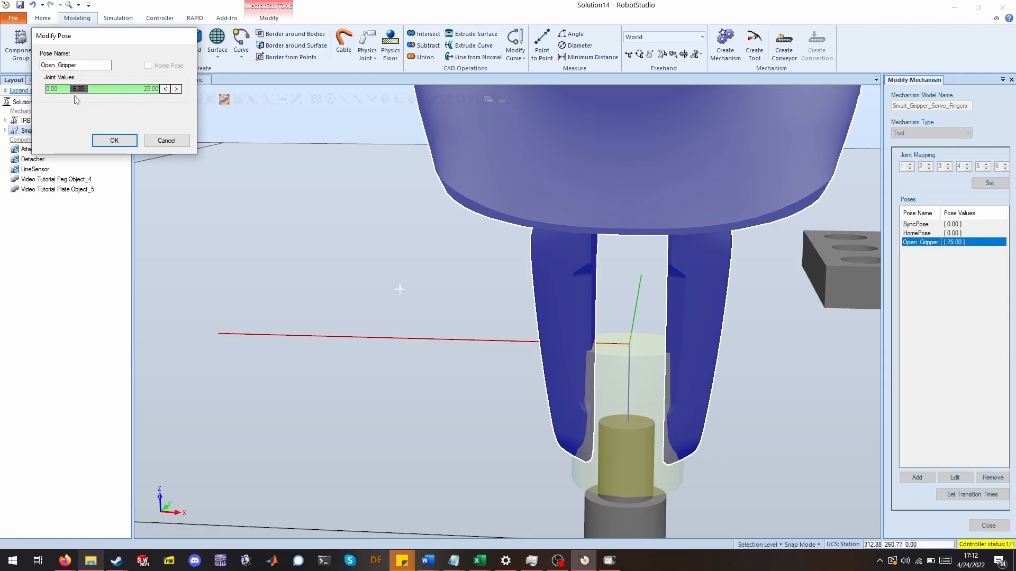
pyautogui.click(113, 141)
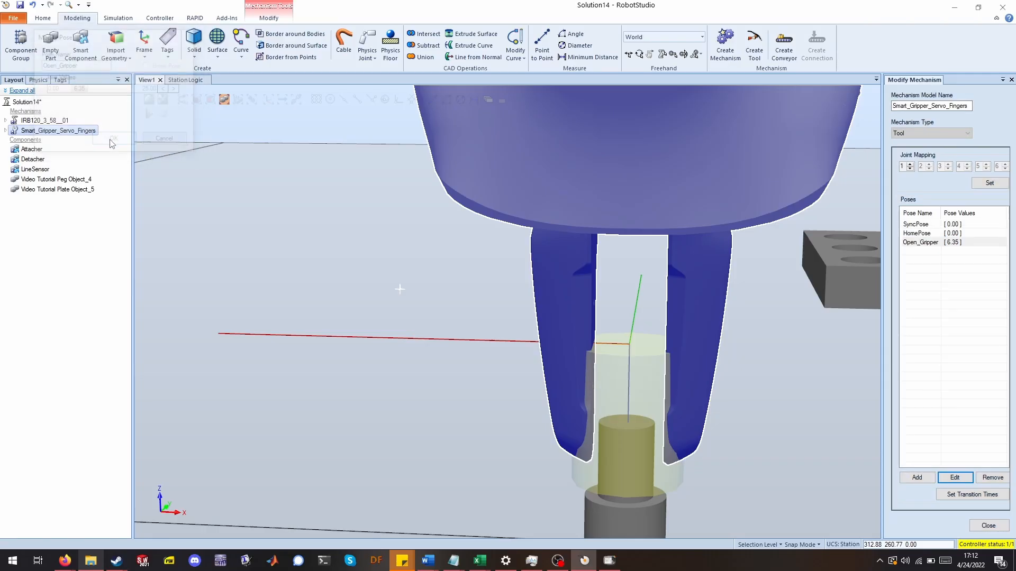
# Add a new gripper pose named Closed_Pose with a joint value of 4.70.
pyautogui.click(917, 478)
pyautogui.write('Closed_Pose')
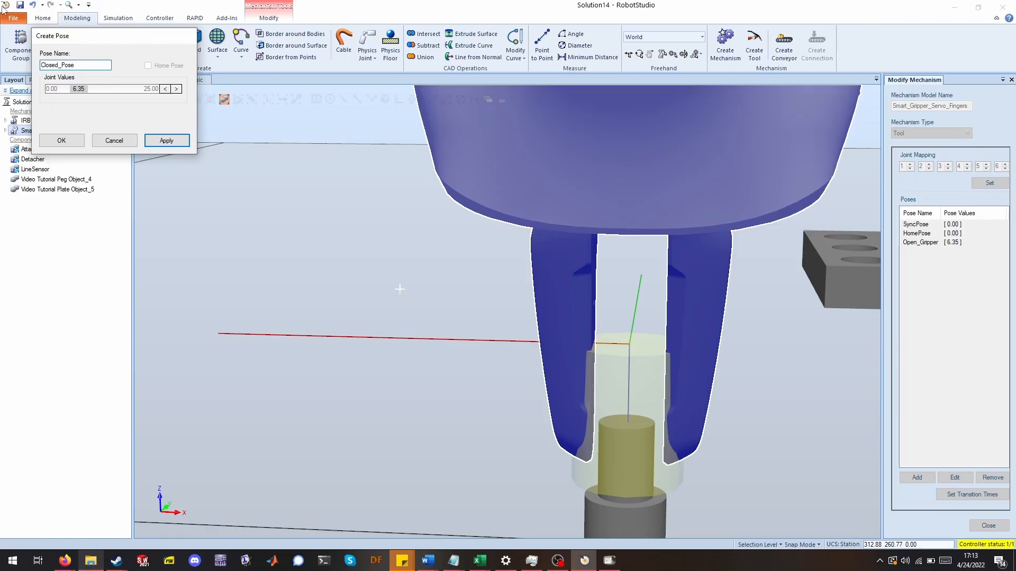
pyautogui.moveTo(79, 89); pyautogui.dragTo(76, 95)
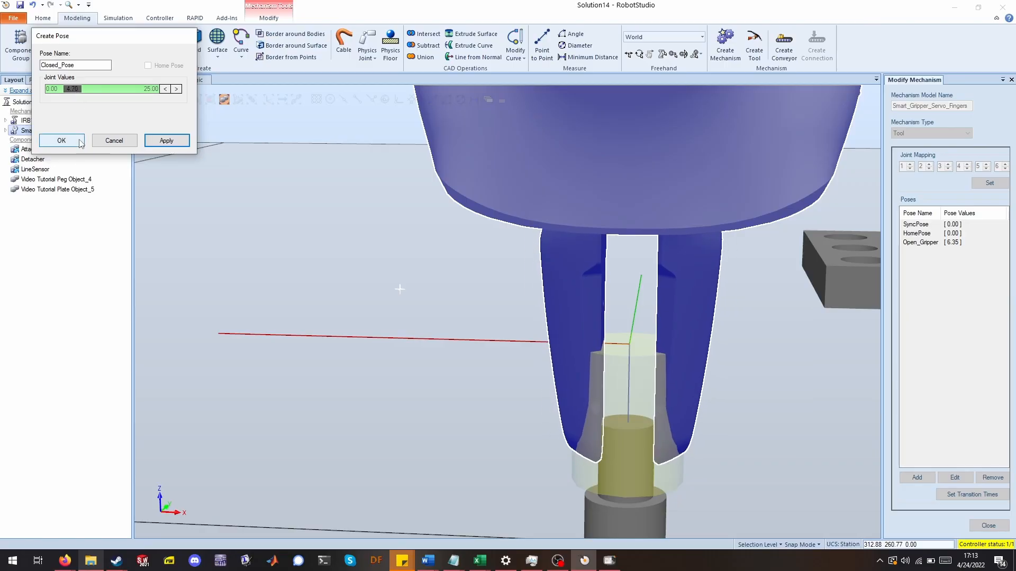
pyautogui.scroll(3, 700, 531)
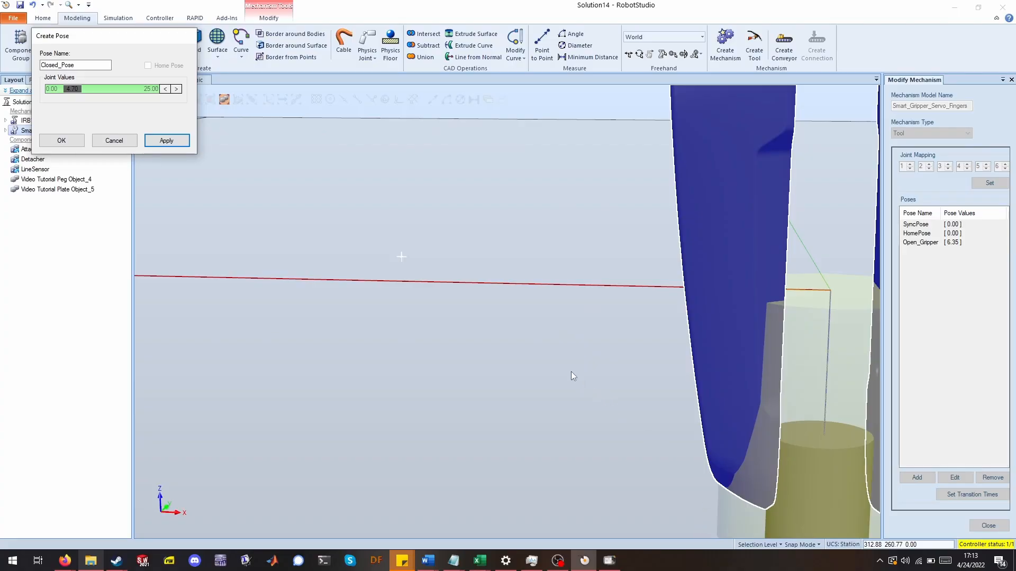
pyautogui.scroll(-3, 557, 357)
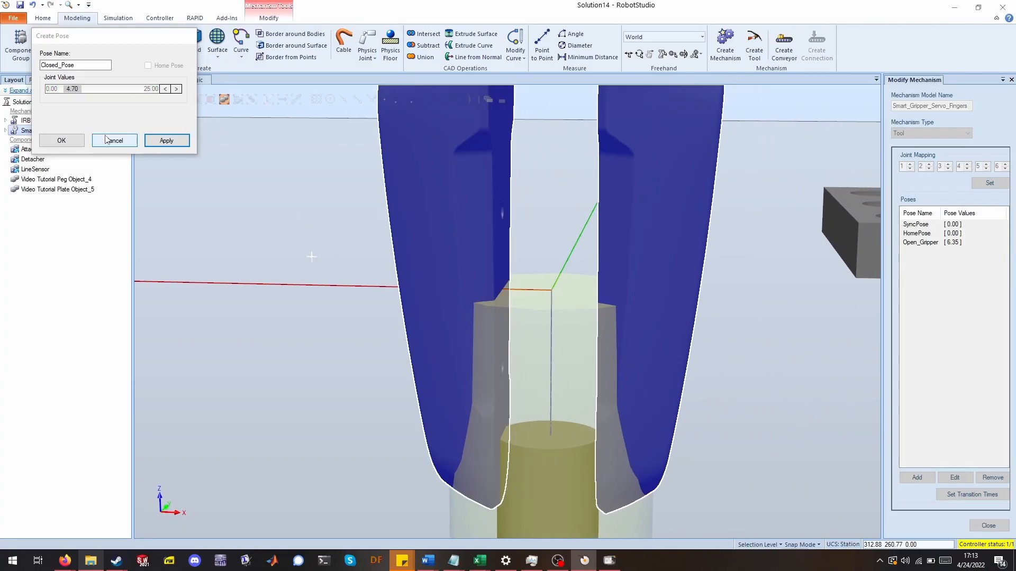
pyautogui.click(62, 140)
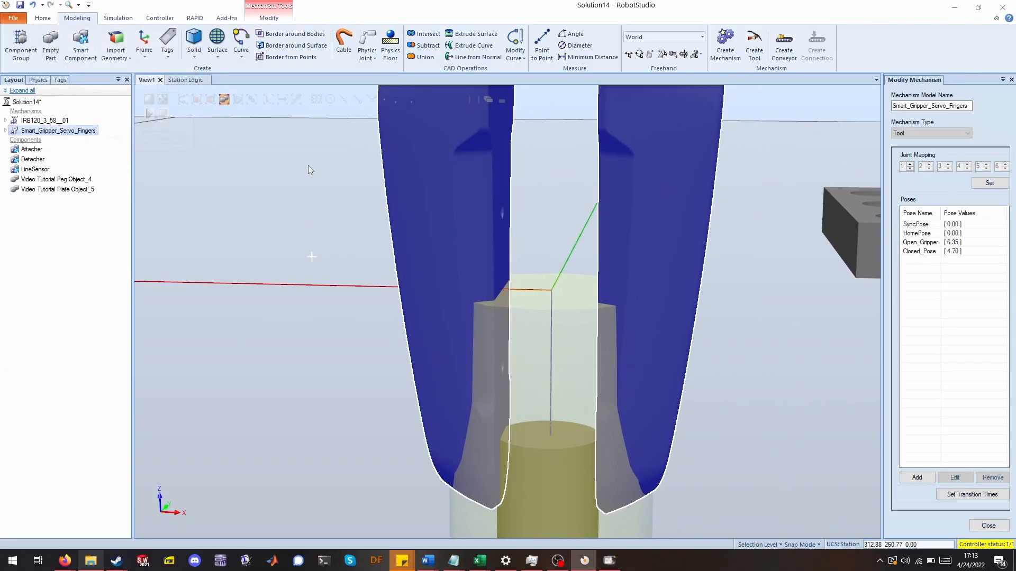
# Compare the gripper's Open_Gripper and Closed_Pose poses, then close the mechanism editor.
pyautogui.click(942, 252)
pyautogui.click(941, 242)
pyautogui.click(941, 251)
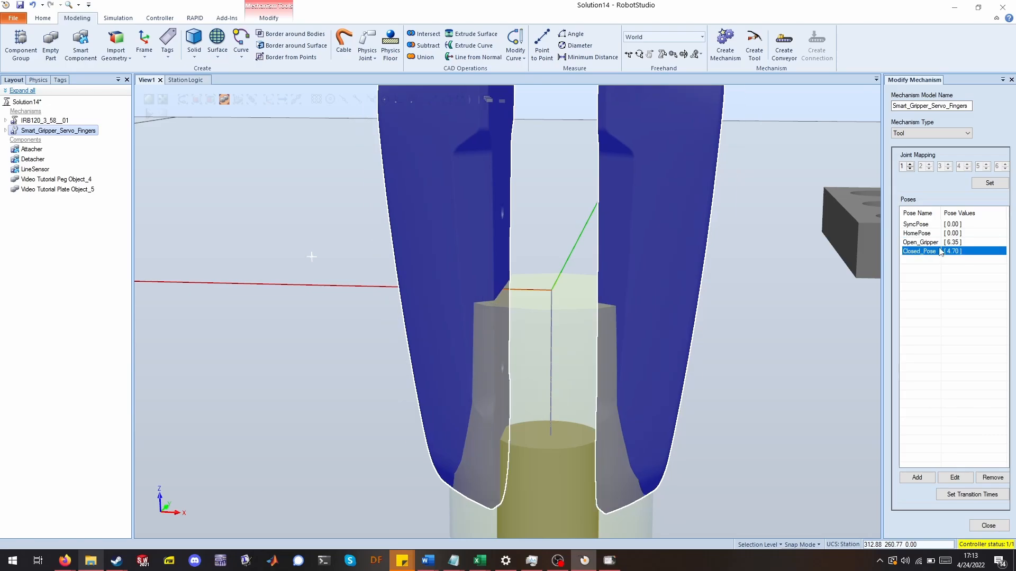
pyautogui.click(941, 242)
pyautogui.click(940, 252)
pyautogui.click(939, 244)
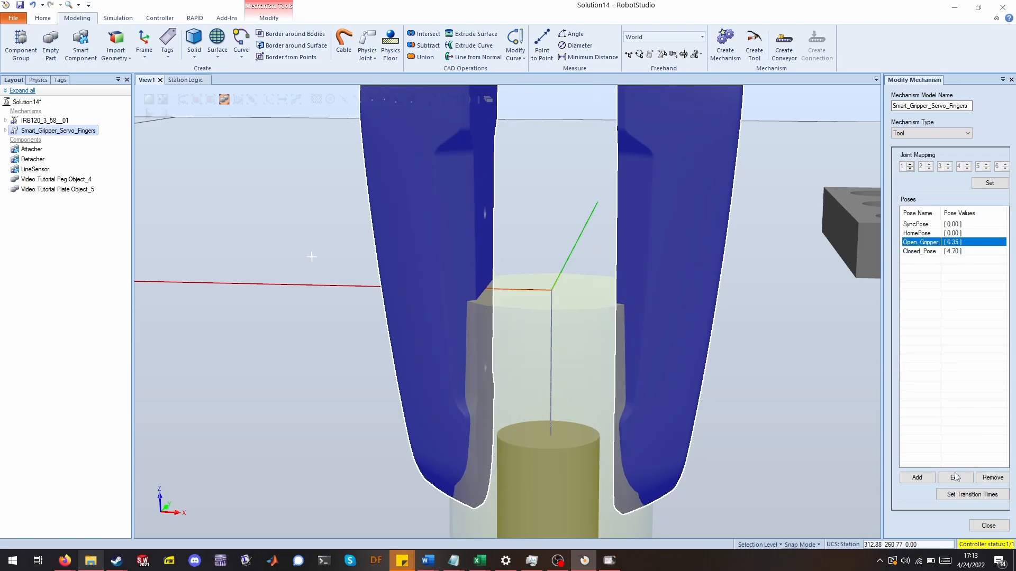
pyautogui.click(988, 526)
pyautogui.scroll(-3, 281, 243)
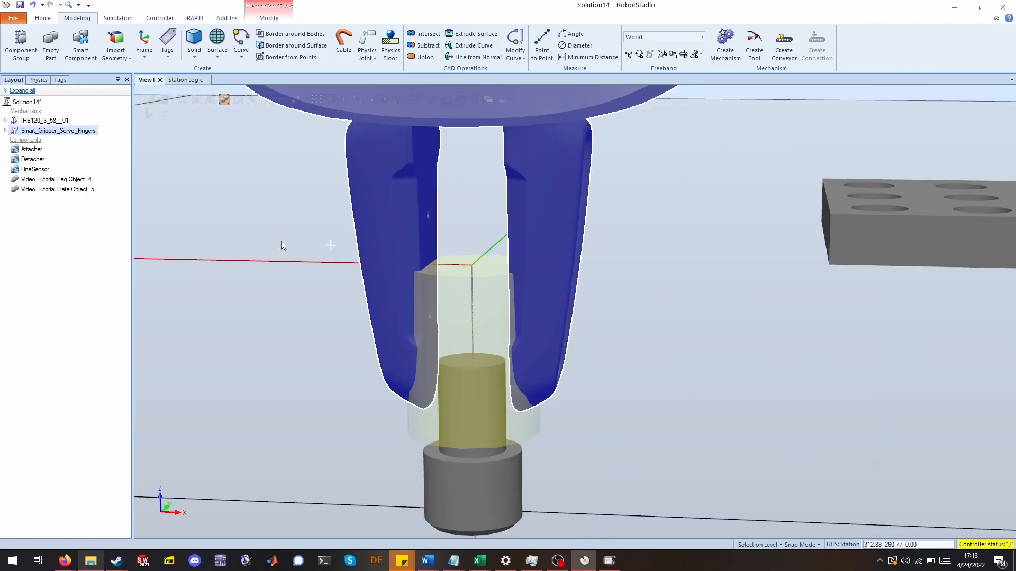
pyautogui.keyDown('ctrl'); pyautogui.moveTo(234, 297); pyautogui.dragTo(249, 297); pyautogui.keyUp('ctrl')
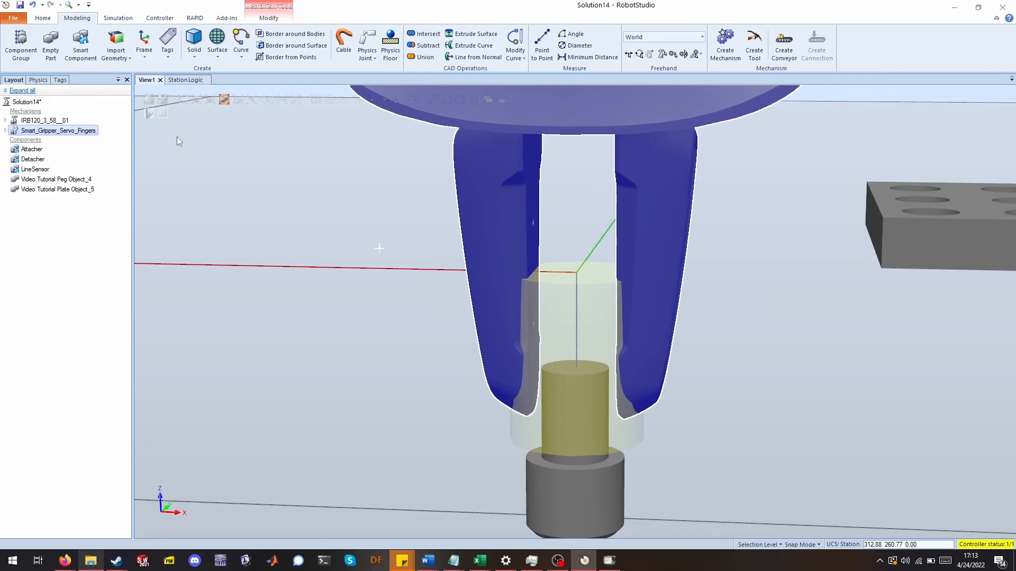
# Add two PoseMover smart components to the station logic.
pyautogui.click(186, 81)
pyautogui.rightClick(274, 260)
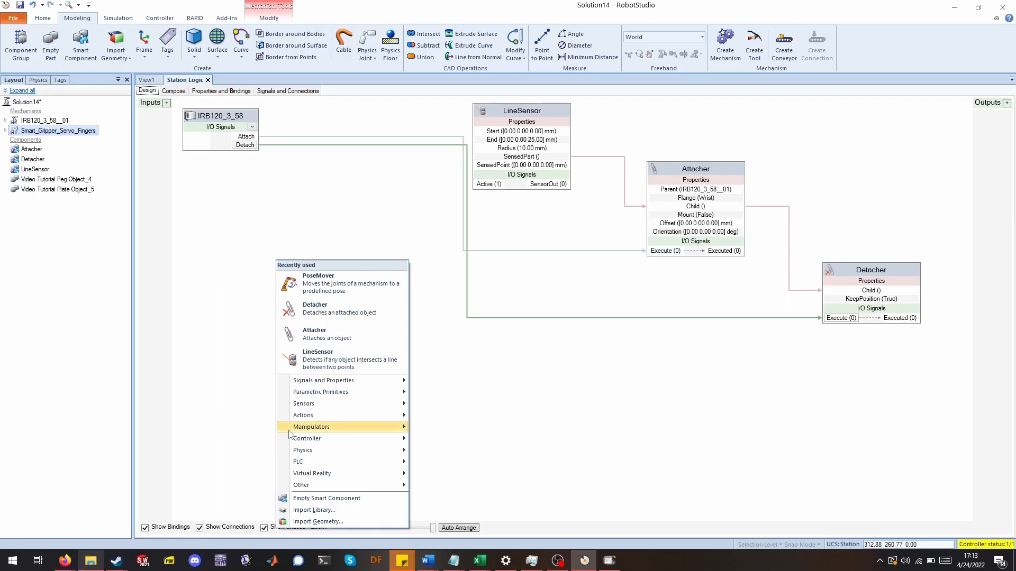
pyautogui.moveTo(314, 432)
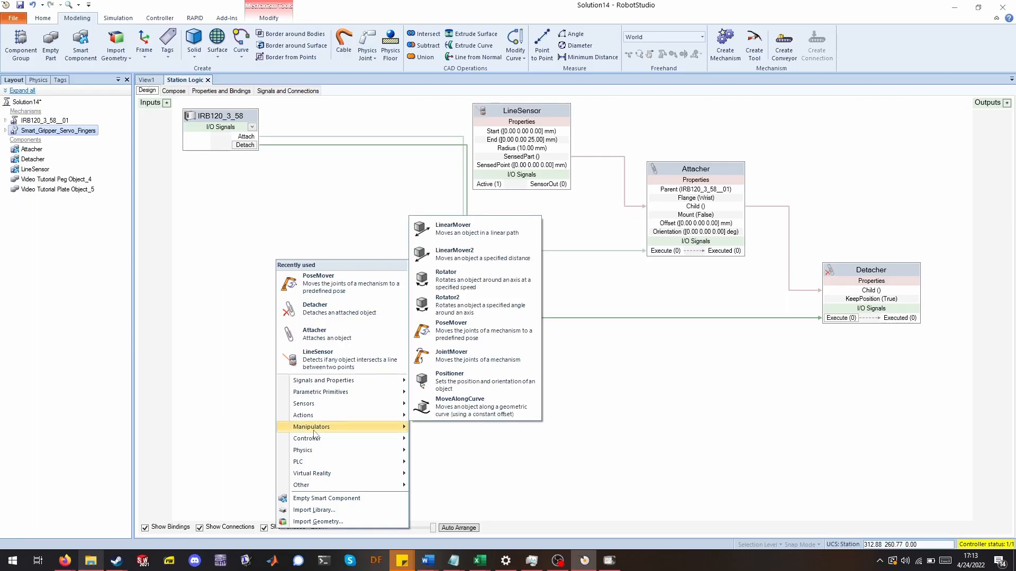
pyautogui.click(471, 334)
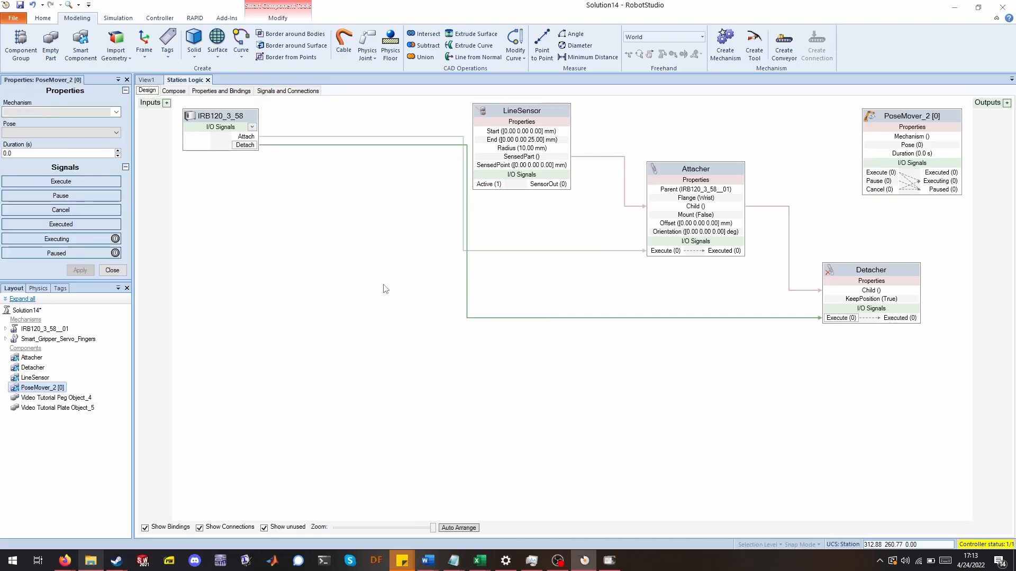
pyautogui.rightClick(370, 311)
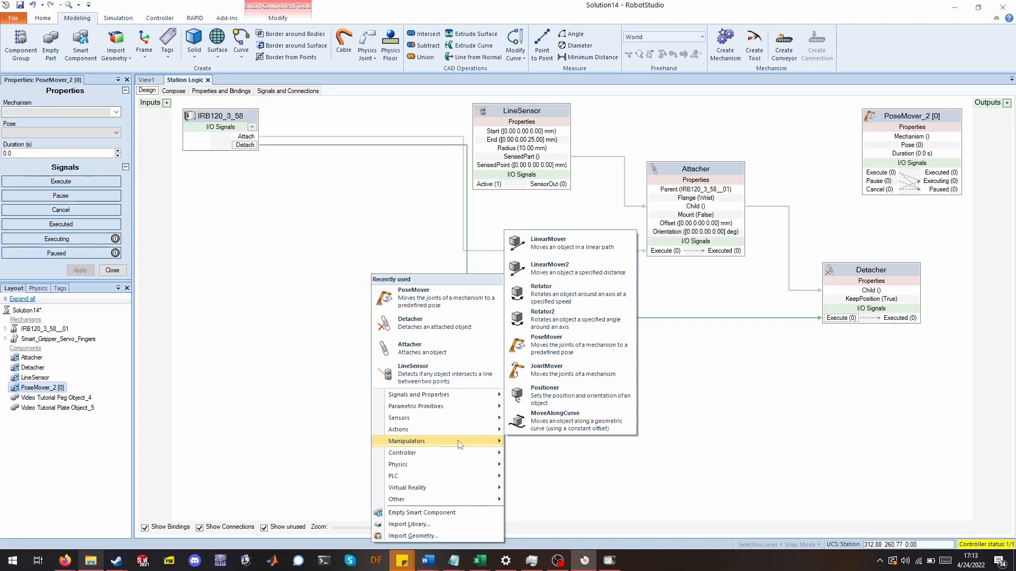
pyautogui.click(426, 300)
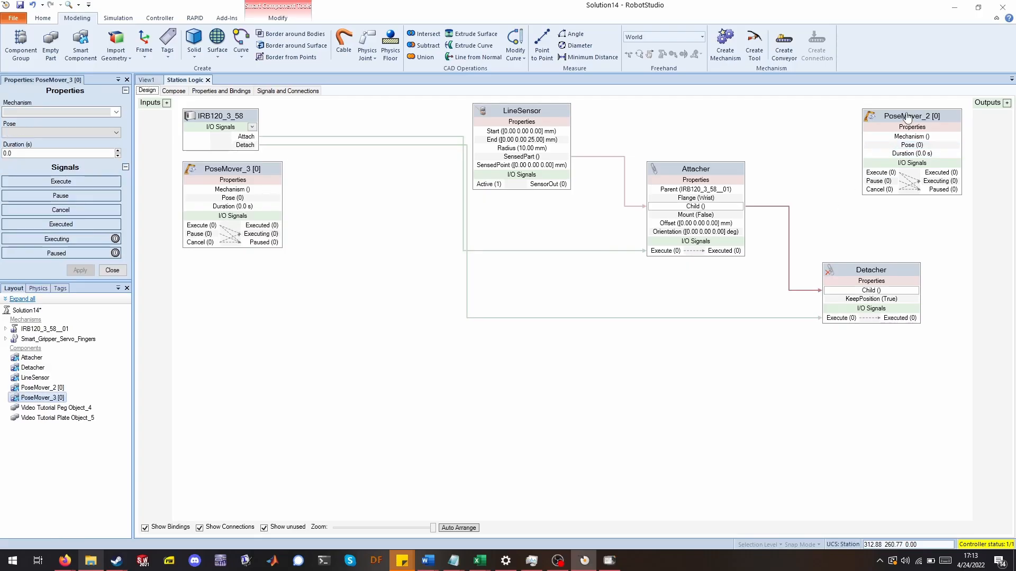
# Arrange the two PoseMover blocks in the logic diagram.
pyautogui.moveTo(895, 120); pyautogui.dragTo(326, 299)
pyautogui.moveTo(233, 172); pyautogui.dragTo(229, 357)
pyautogui.moveTo(333, 296); pyautogui.dragTo(326, 209)
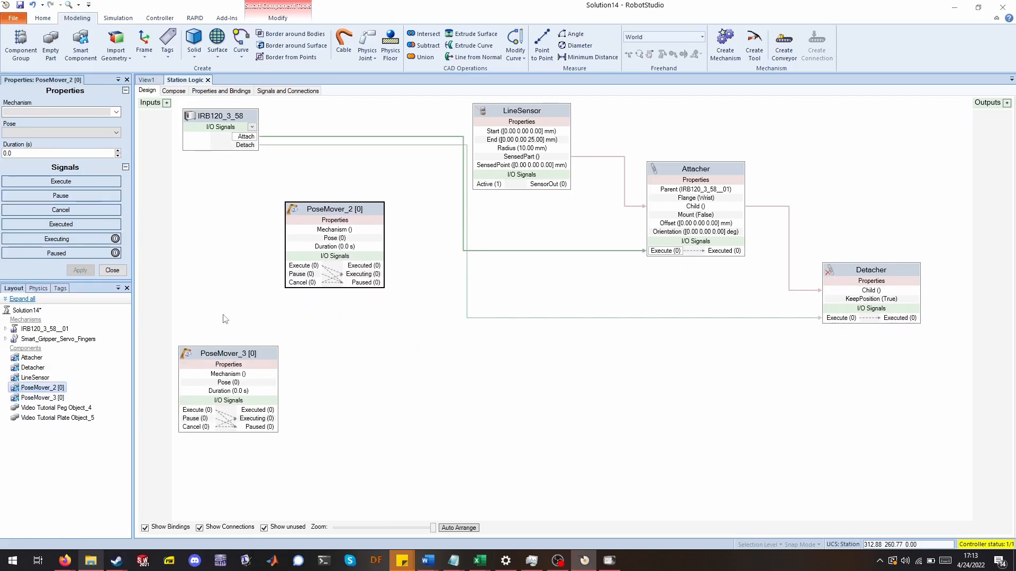
pyautogui.moveTo(214, 354); pyautogui.dragTo(318, 335)
# Set the first PoseMover's mechanism to Smart_Gripper_Servo_Fingers.
pyautogui.click(334, 211)
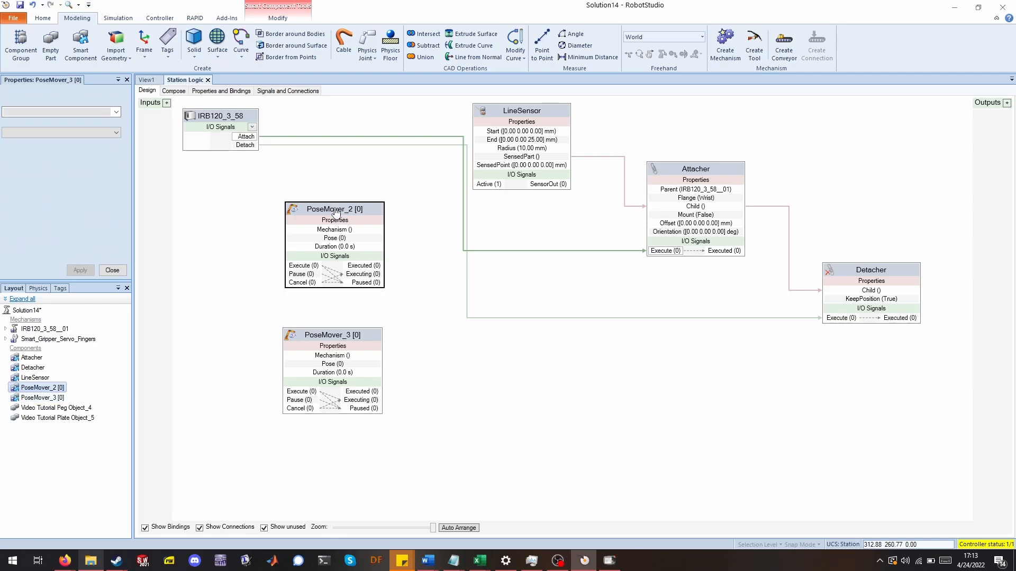
pyautogui.click(116, 112)
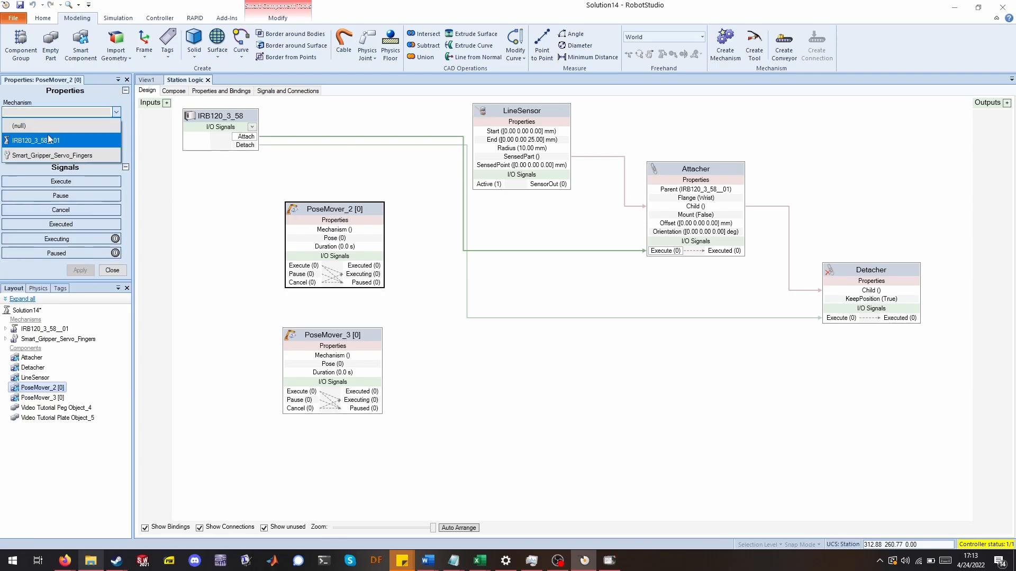
pyautogui.click(39, 155)
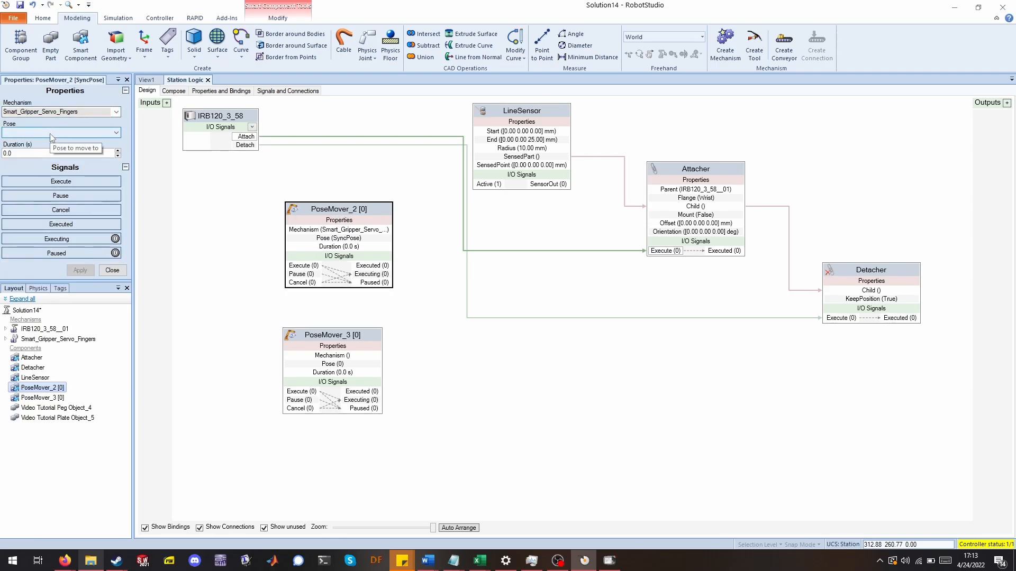
pyautogui.click(52, 134)
pyautogui.click(58, 137)
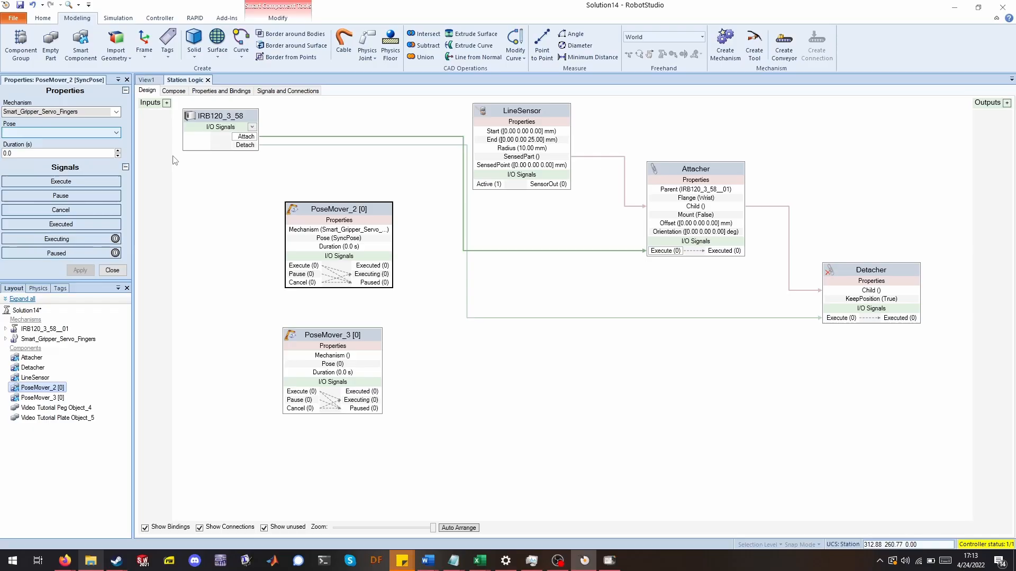
pyautogui.click(333, 208)
pyautogui.click(100, 133)
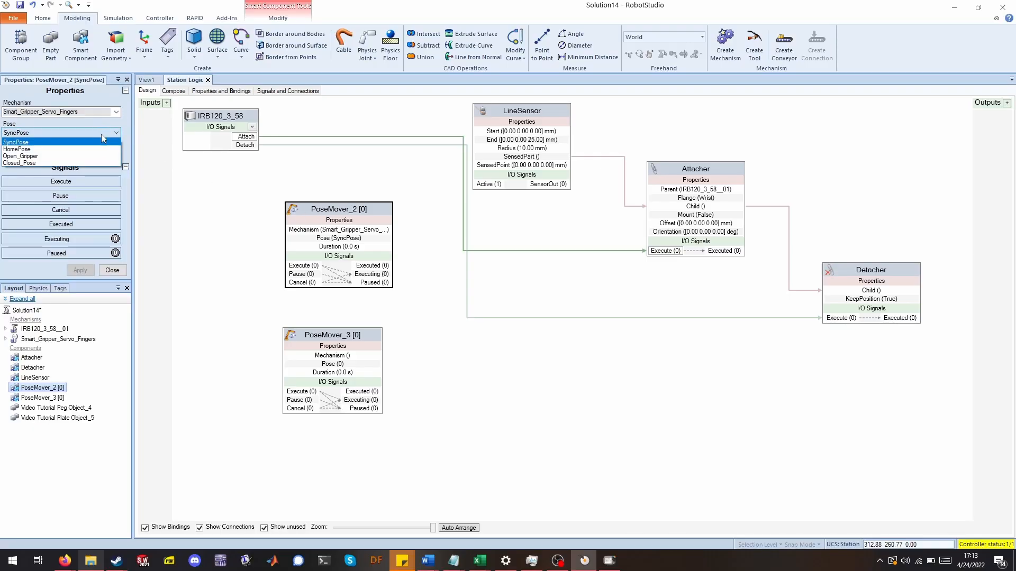
pyautogui.click(53, 157)
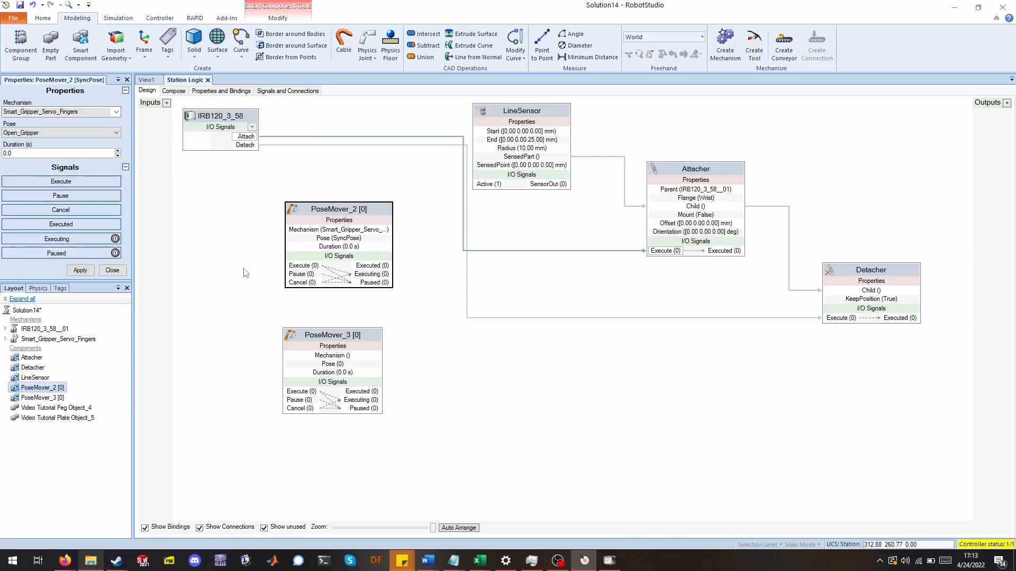
# Set the second PoseMover's mechanism to Smart_Gripper_Servo_Fingers.
pyautogui.click(315, 337)
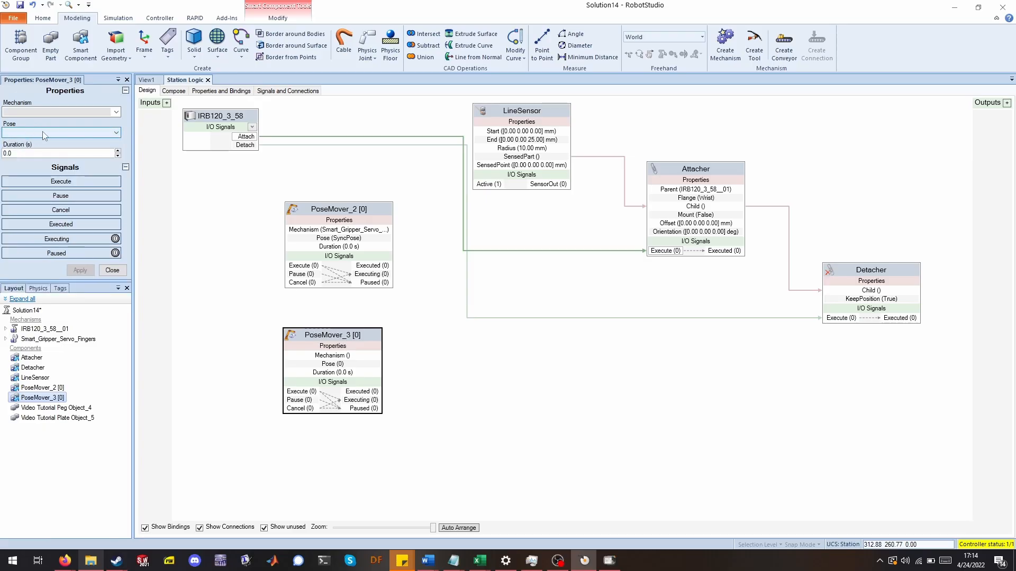
pyautogui.click(116, 112)
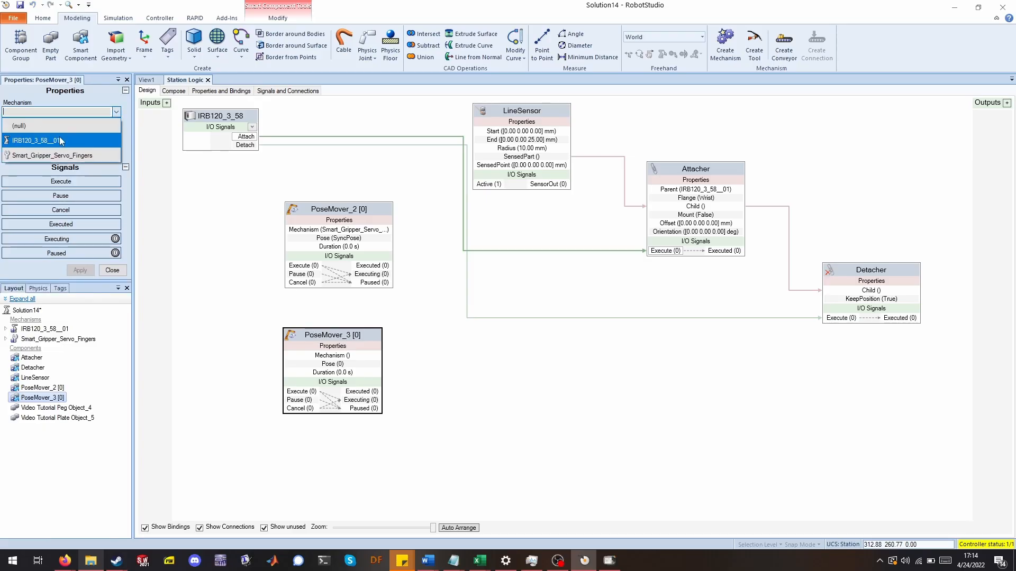
pyautogui.click(44, 148)
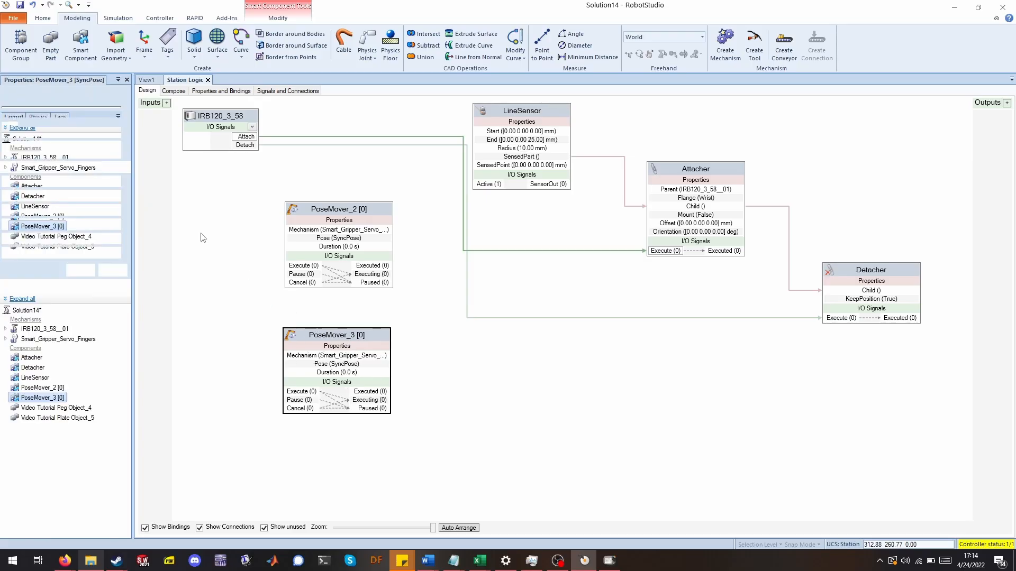
pyautogui.click(63, 132)
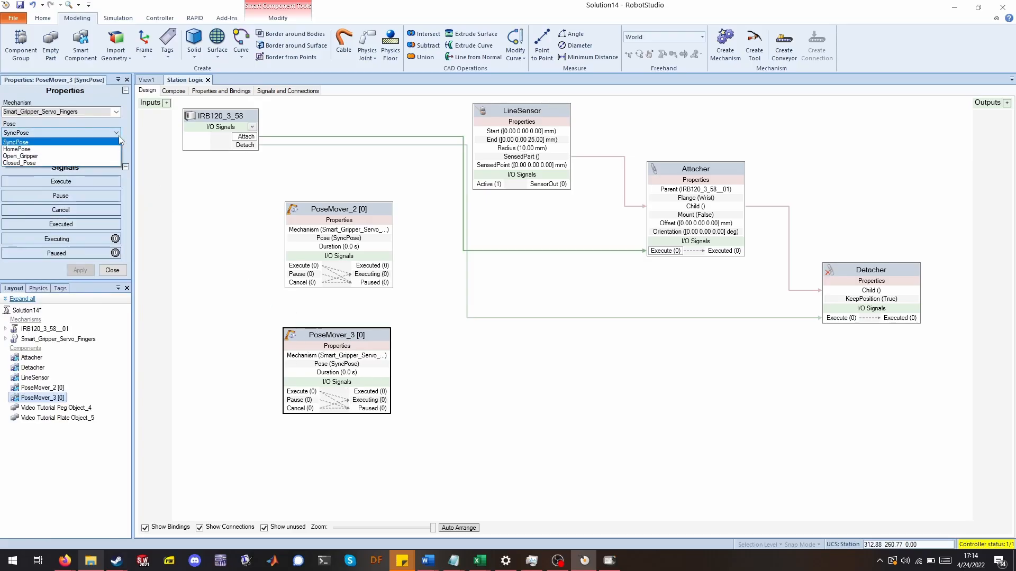
pyautogui.click(62, 163)
pyautogui.click(112, 270)
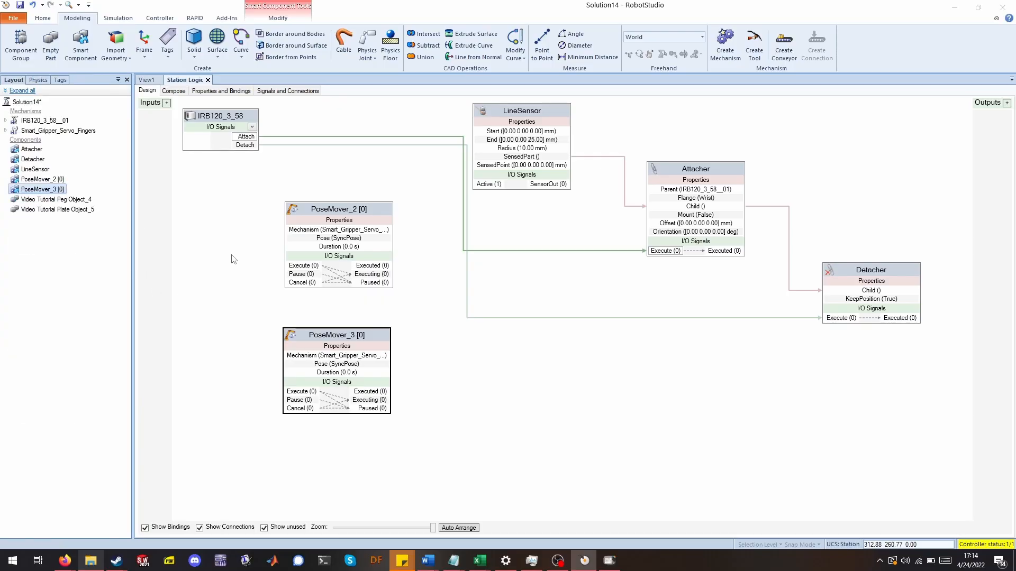
# Reposition the PoseMover blocks and set the second PoseMover's pose to Open_Gripper.
pyautogui.moveTo(332, 225); pyautogui.dragTo(343, 221)
pyautogui.moveTo(325, 339); pyautogui.dragTo(346, 327)
pyautogui.doubleClick(352, 326)
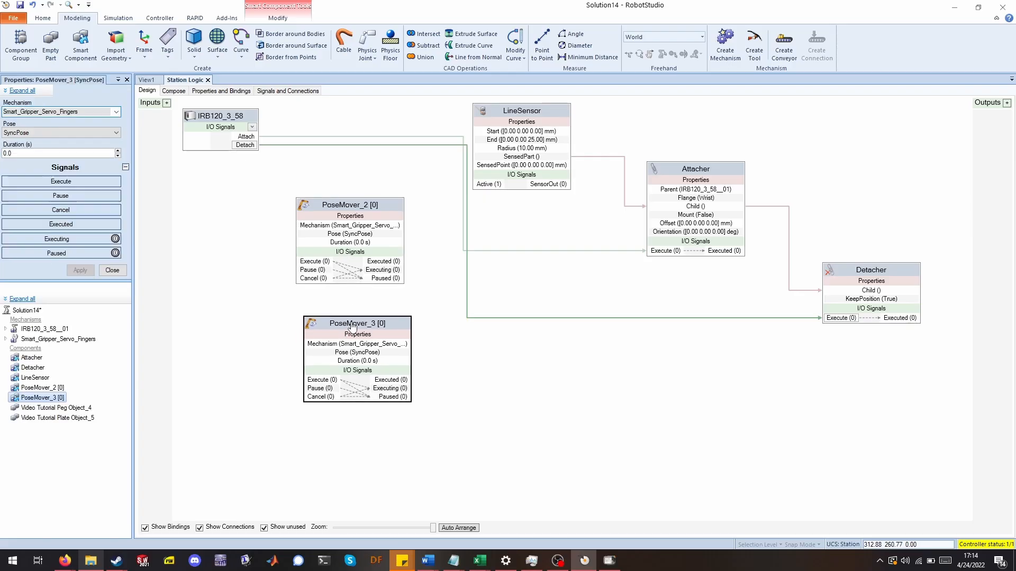
pyautogui.click(116, 132)
pyautogui.click(32, 158)
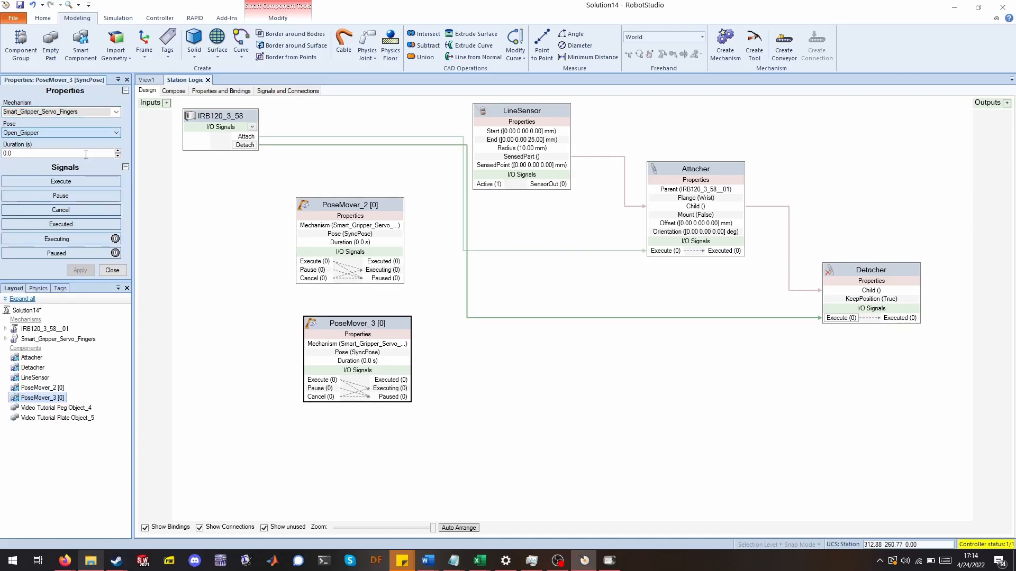
pyautogui.click(80, 270)
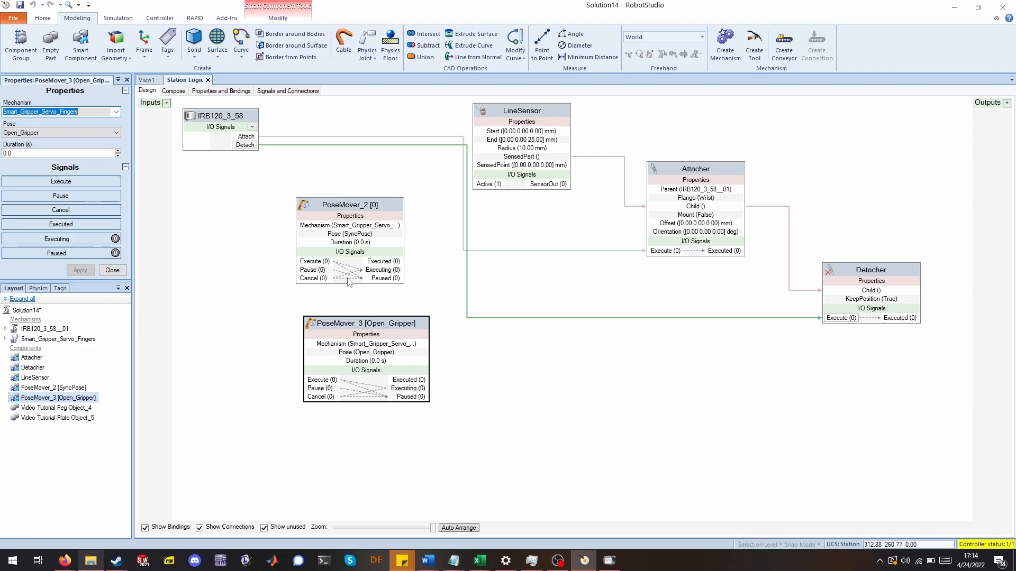
# Set the first PoseMover's pose to Closed_Pose.
pyautogui.doubleClick(341, 214)
pyautogui.click(50, 133)
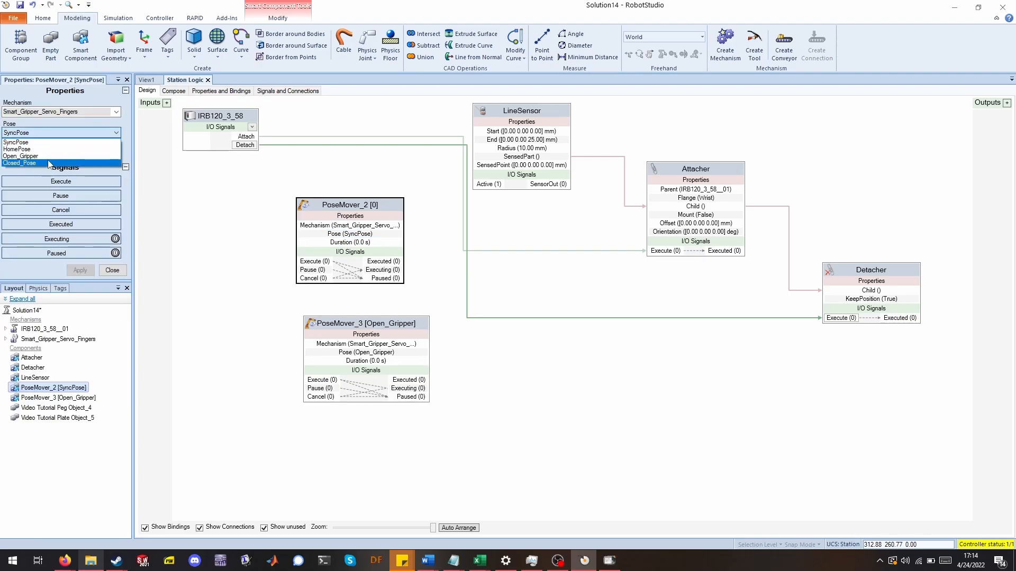
pyautogui.click(48, 159)
pyautogui.click(80, 273)
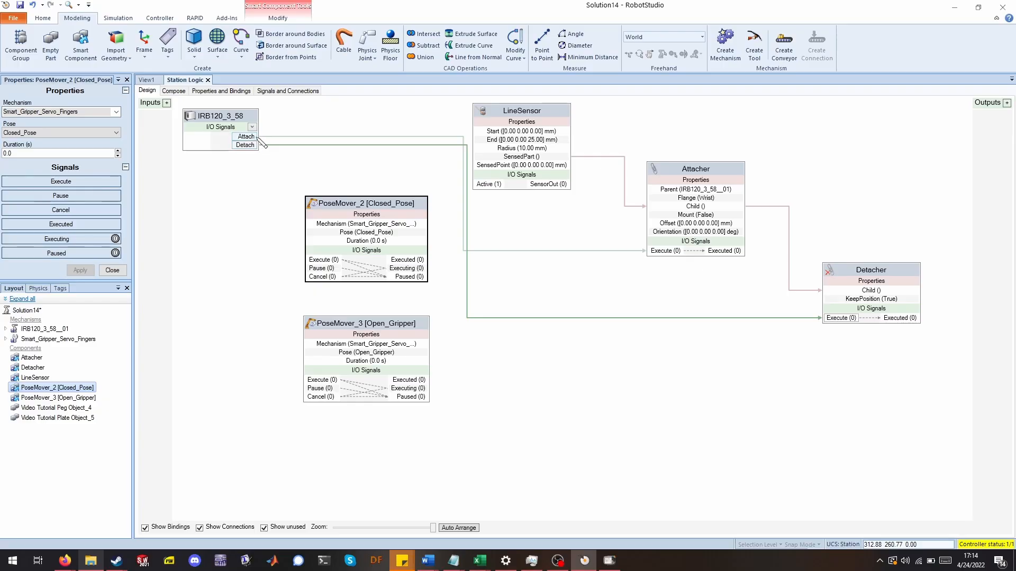
# Connect the robot's Attach signal to the Closed_Pose mover's Execute and Detach to the Open_Gripper mover's Execute.
pyautogui.moveTo(257, 136); pyautogui.dragTo(302, 263)
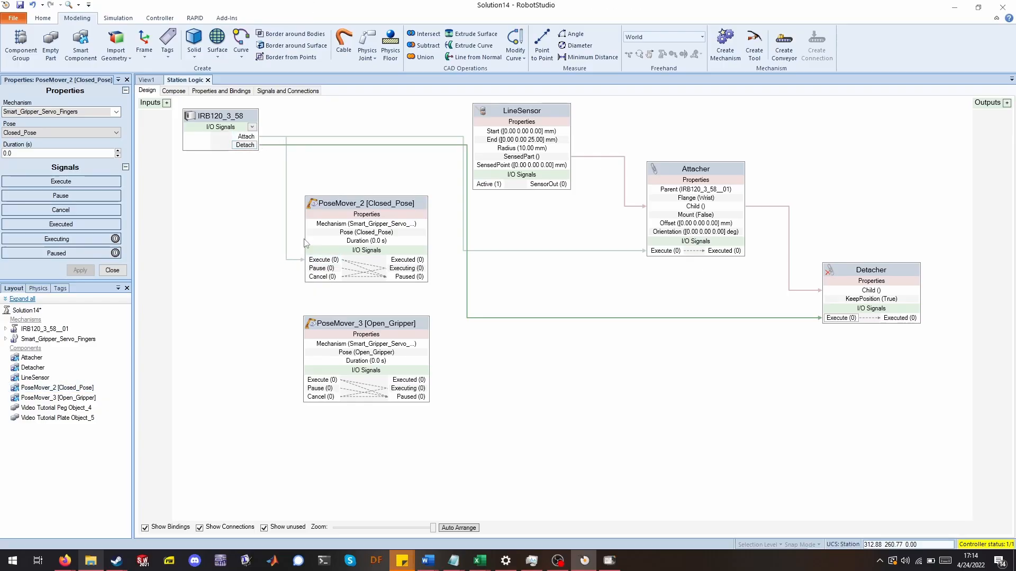
pyautogui.moveTo(256, 145); pyautogui.dragTo(309, 386)
pyautogui.moveTo(353, 327); pyautogui.dragTo(355, 328)
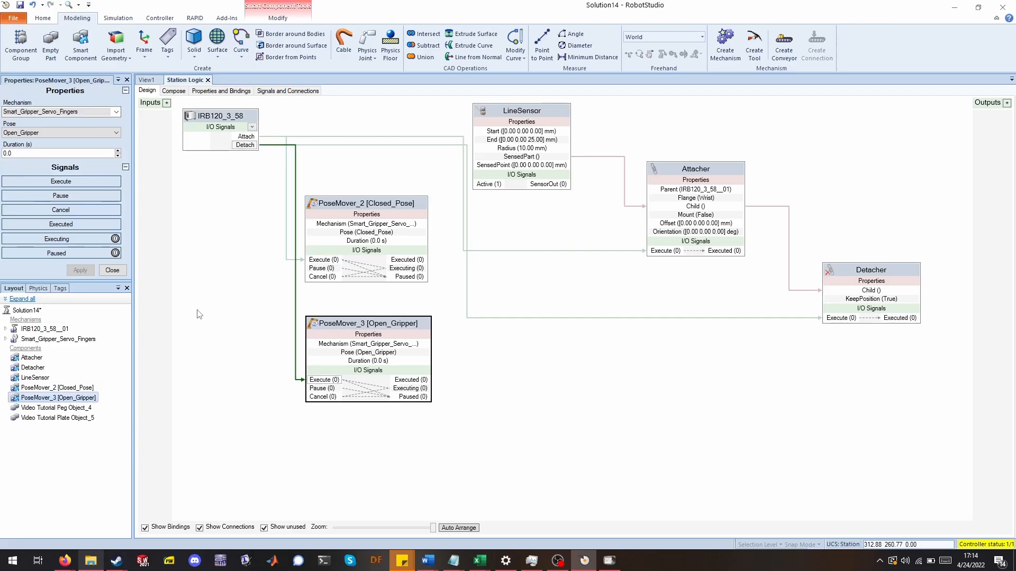
pyautogui.click(200, 248)
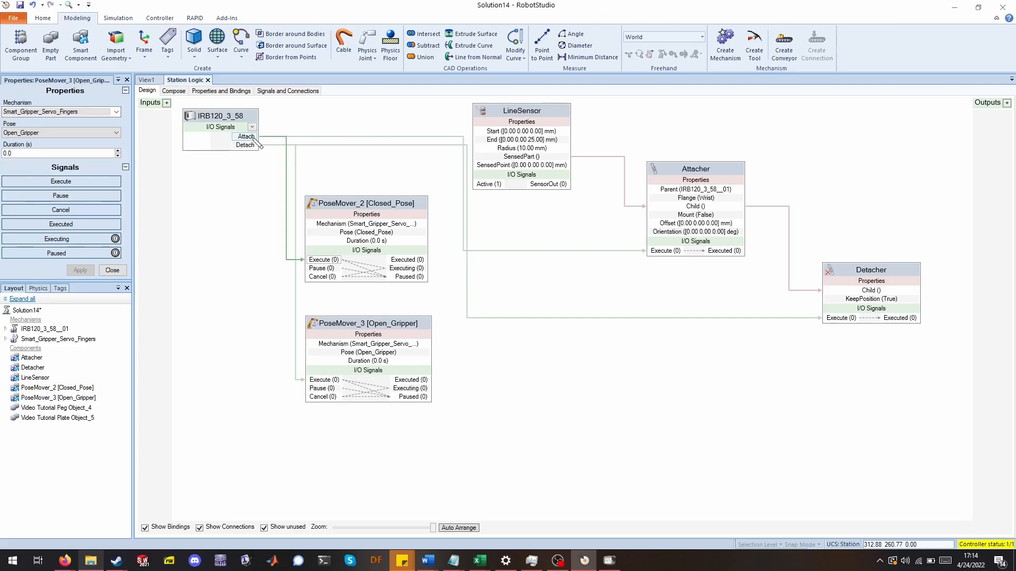
pyautogui.click(112, 270)
pyautogui.click(147, 80)
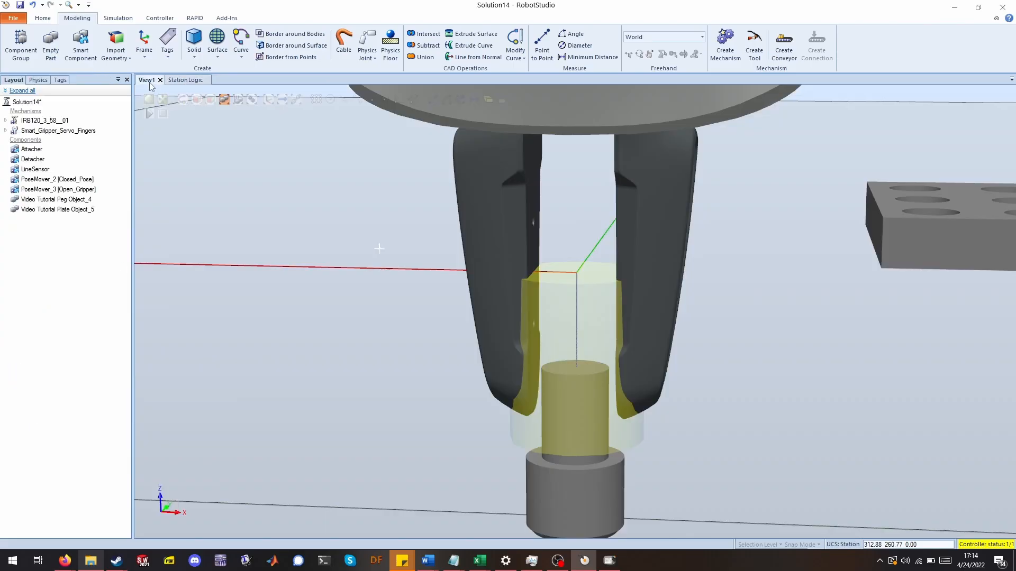
pyautogui.scroll(-5, 274, 290)
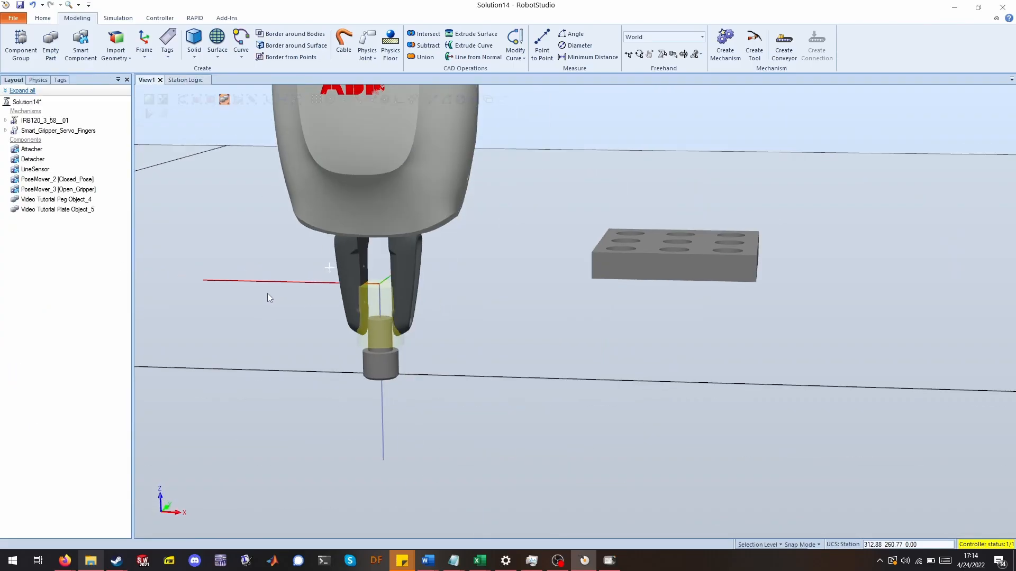
pyautogui.scroll(-5, 292, 297)
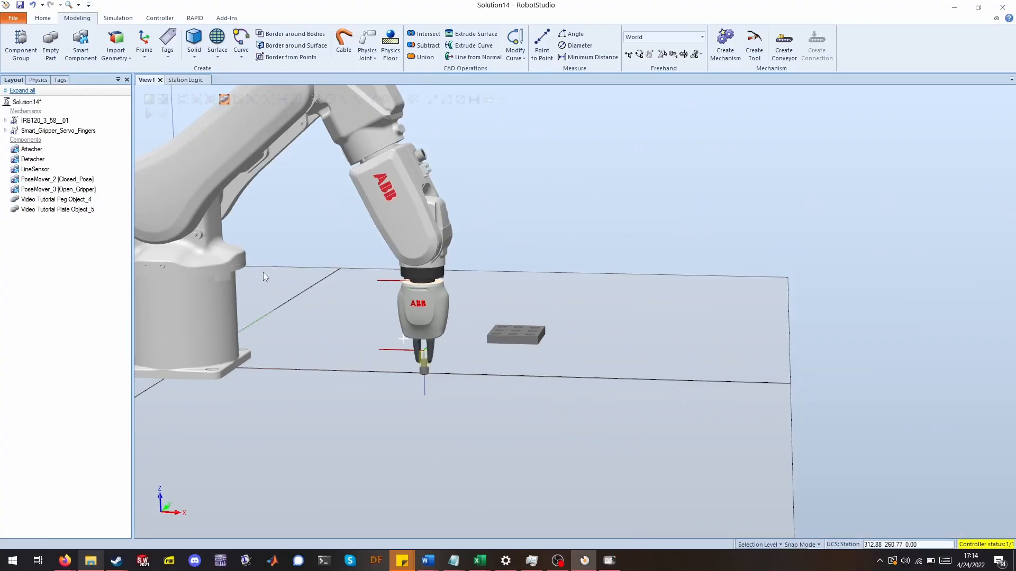
pyautogui.scroll(3, 259, 291)
pyautogui.moveTo(265, 299); pyautogui.dragTo(295, 307, button='middle')
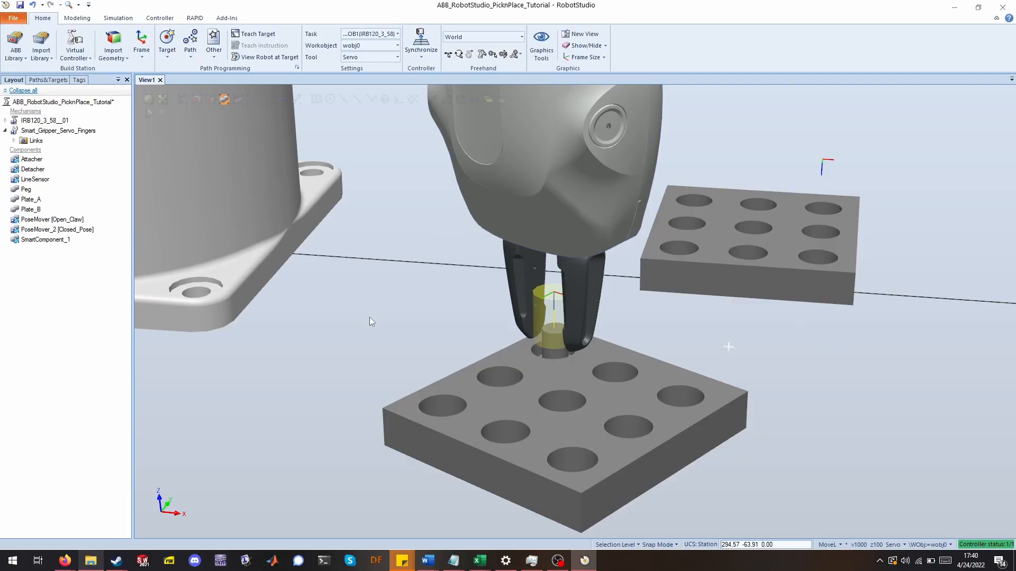
pyautogui.rightClick(521, 179)
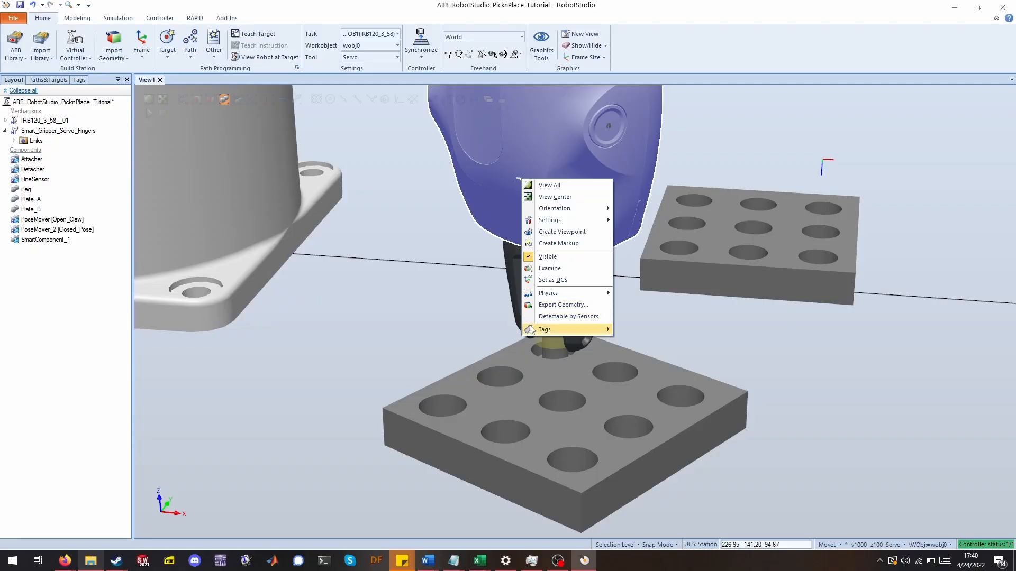
pyautogui.press('Escape')
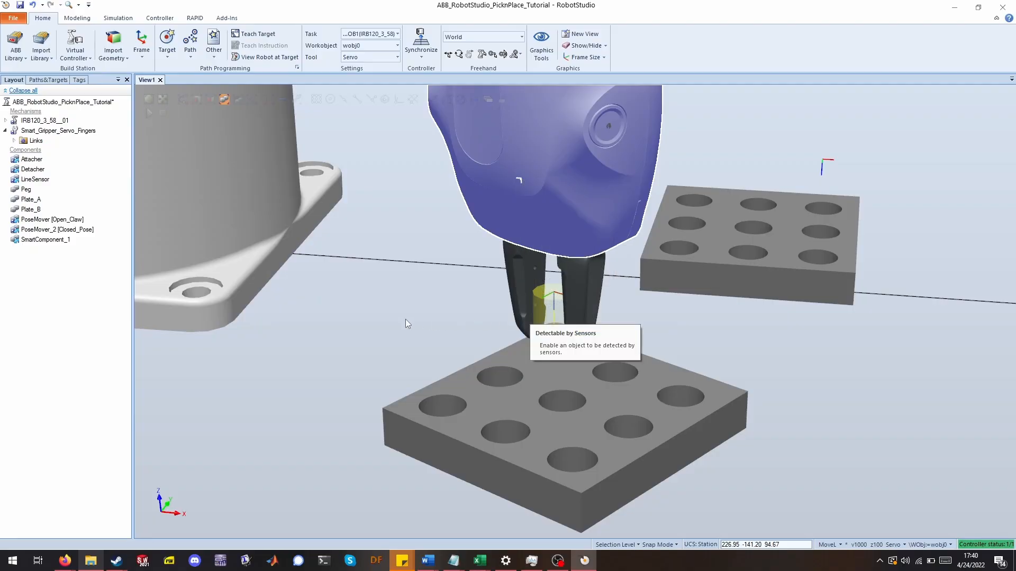
pyautogui.rightClick(459, 389)
pyautogui.moveTo(476, 334)
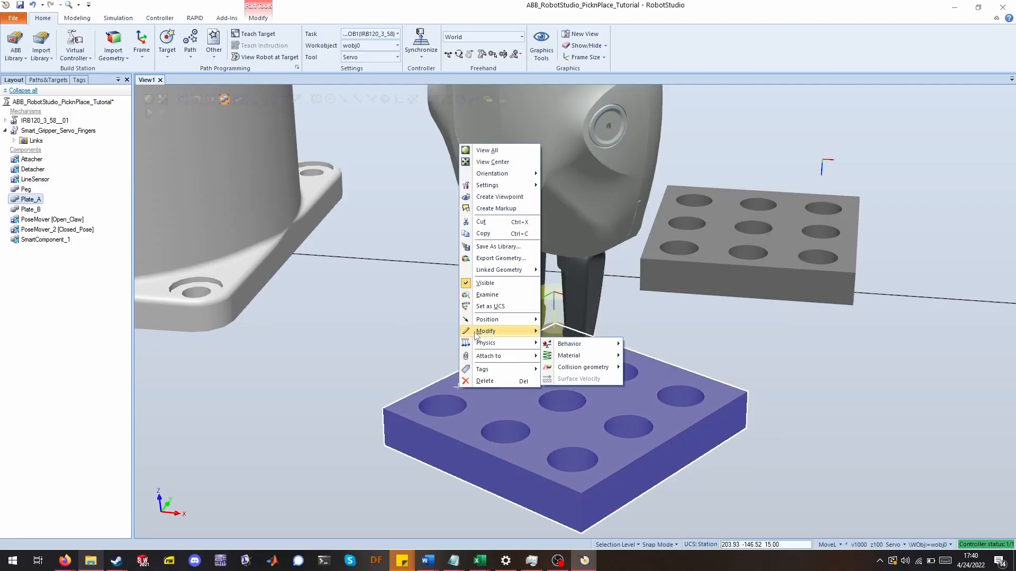
pyautogui.click(354, 333)
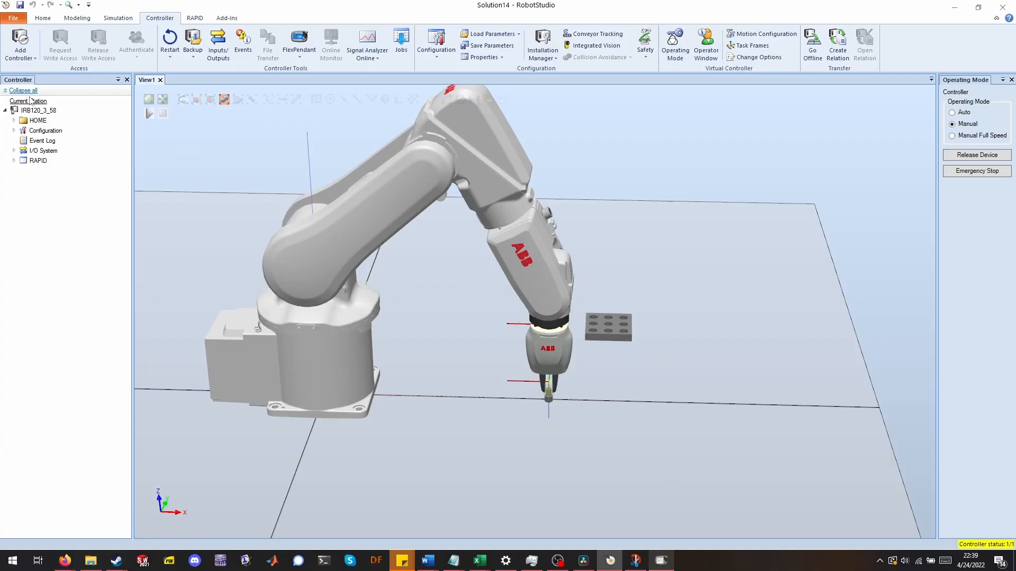
pyautogui.click(43, 18)
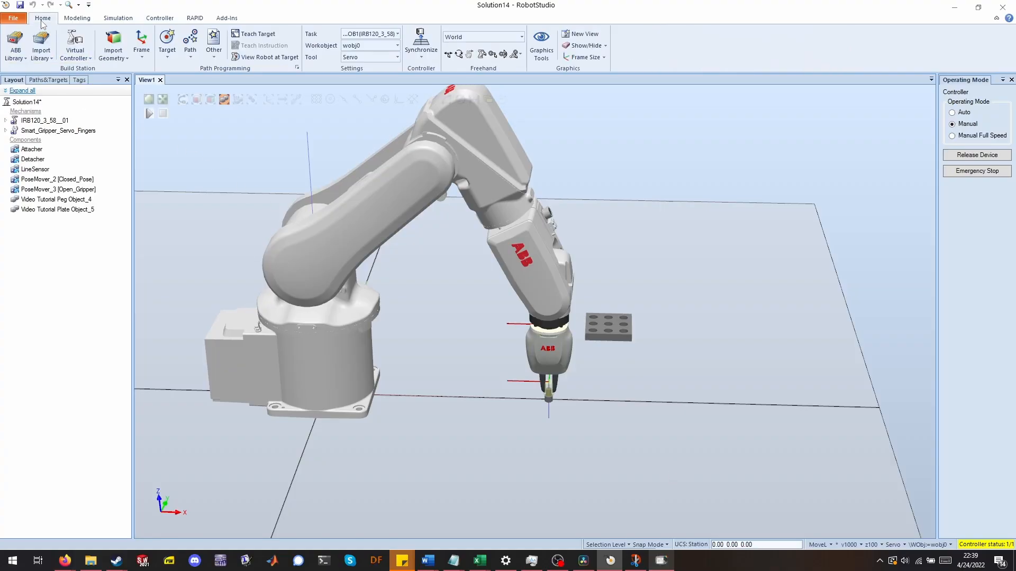
pyautogui.click(421, 42)
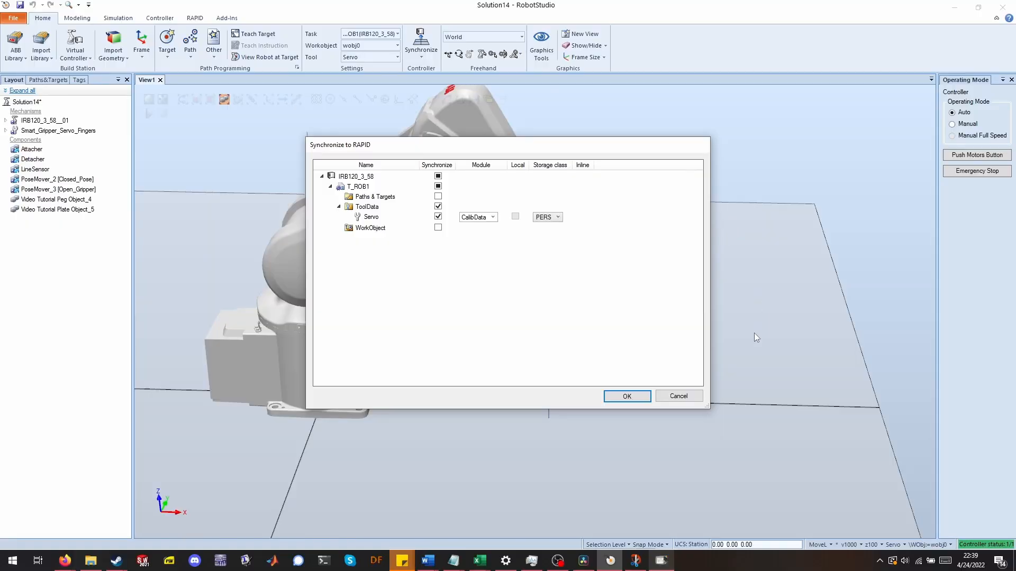
pyautogui.click(688, 396)
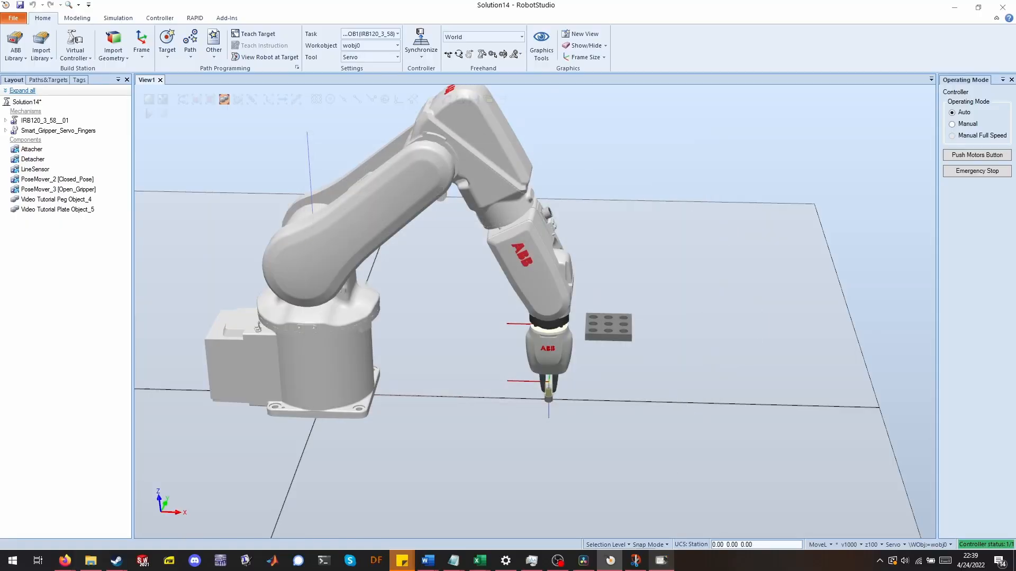
# Open the virtual FlexPendant and go to its Jogging window.
pyautogui.click(661, 560)
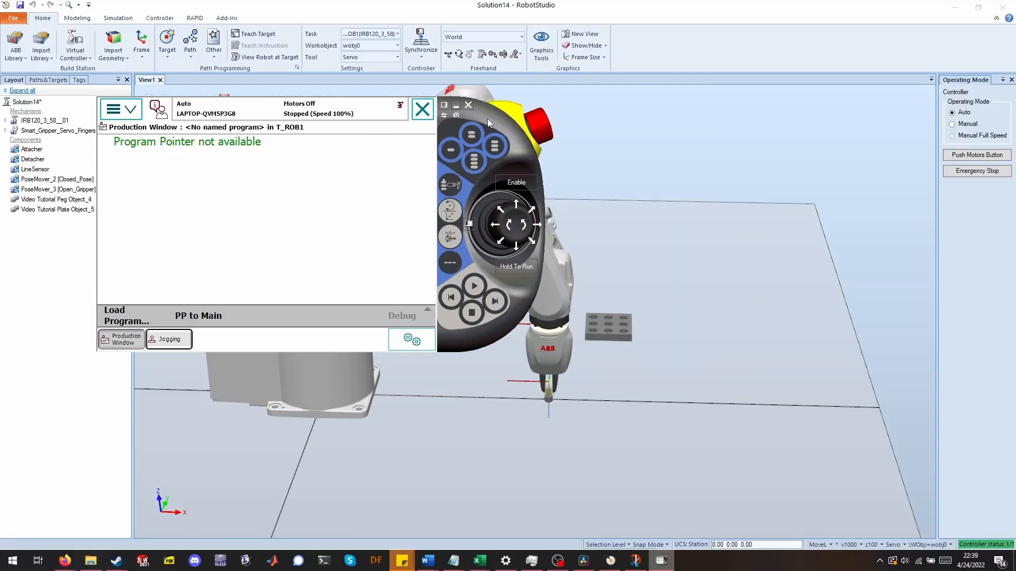
pyautogui.moveTo(487, 119); pyautogui.dragTo(580, 164)
pyautogui.click(219, 159)
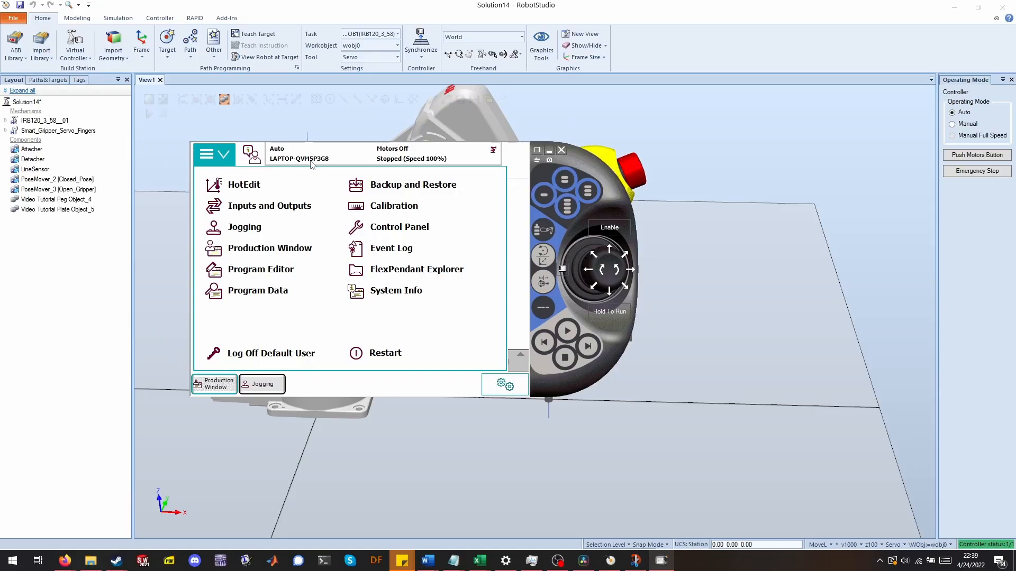
pyautogui.click(258, 230)
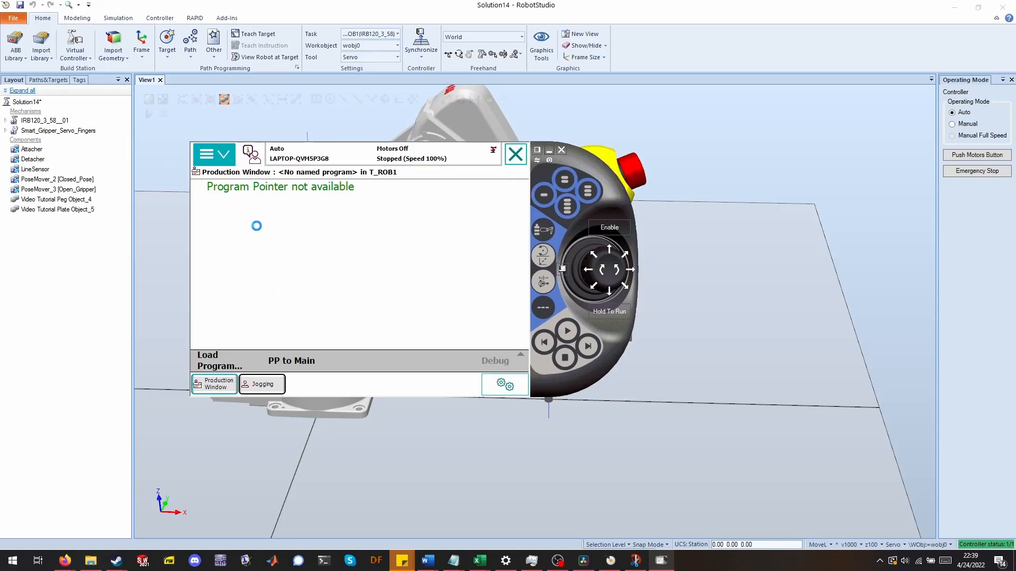
pyautogui.moveTo(589, 179); pyautogui.dragTo(557, 213)
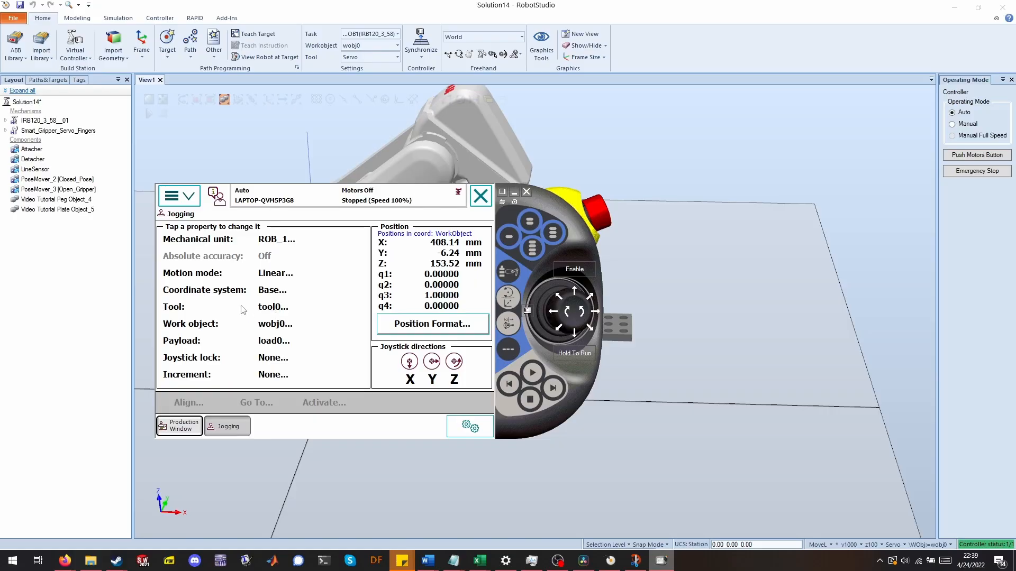
# Switch the virtual controller's operating mode to Manual and enable the device.
pyautogui.click(274, 307)
pyautogui.click(324, 372)
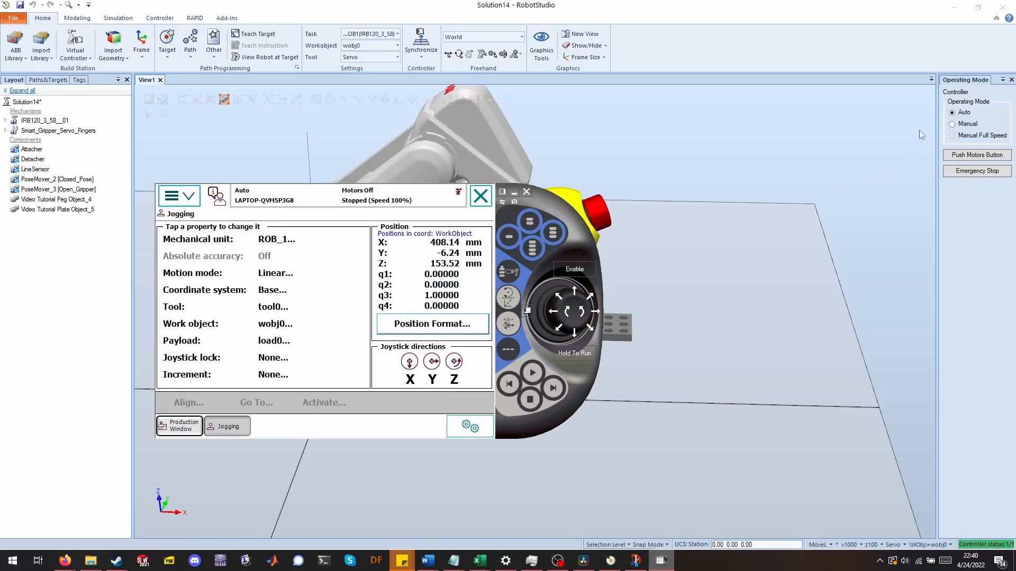
pyautogui.click(959, 126)
pyautogui.click(964, 153)
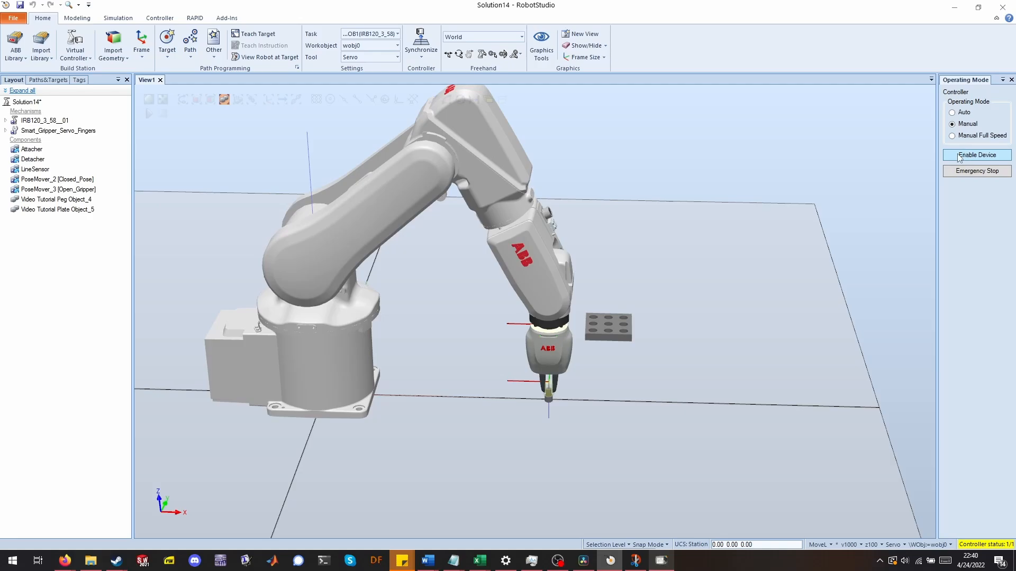
# Review the jogging tool selection on the FlexPendant, keep it, and close the FlexPendant.
pyautogui.click(662, 562)
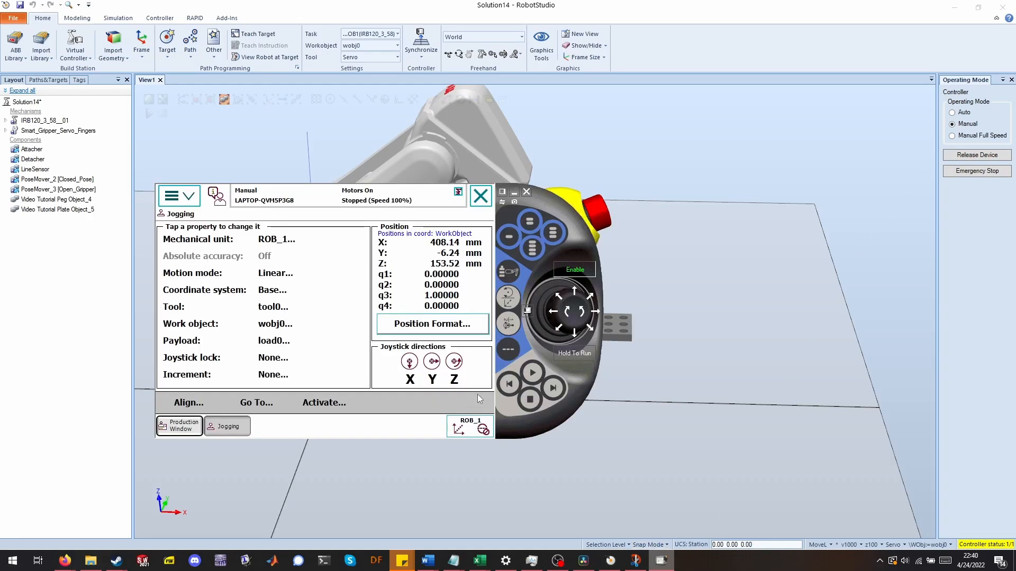
pyautogui.click(260, 315)
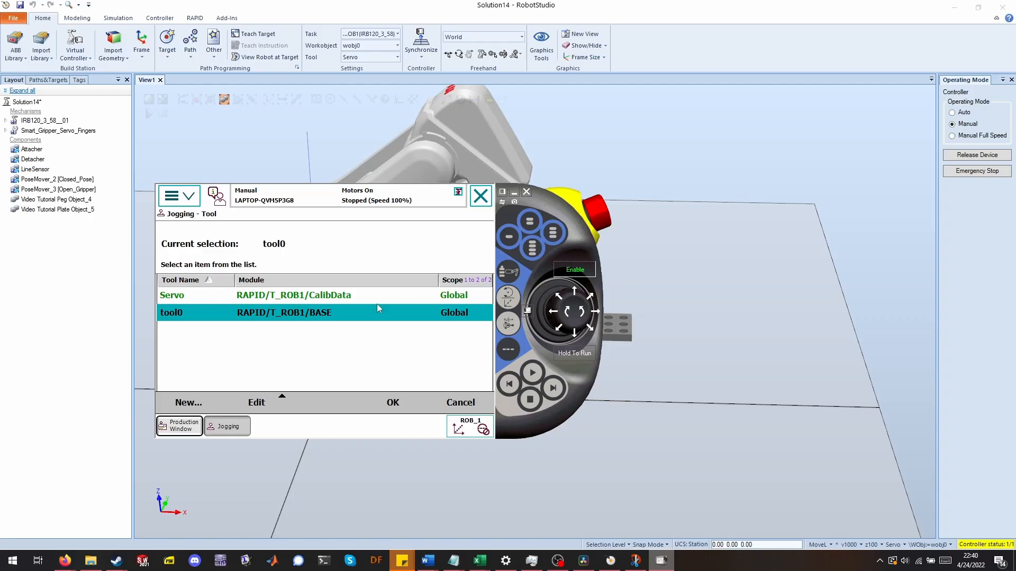
pyautogui.click(393, 403)
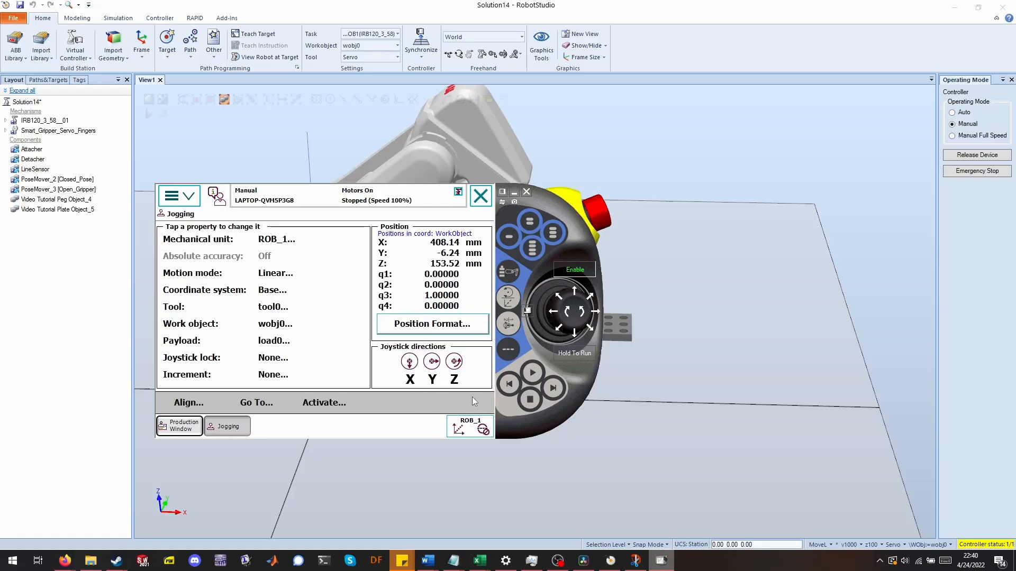
pyautogui.click(525, 191)
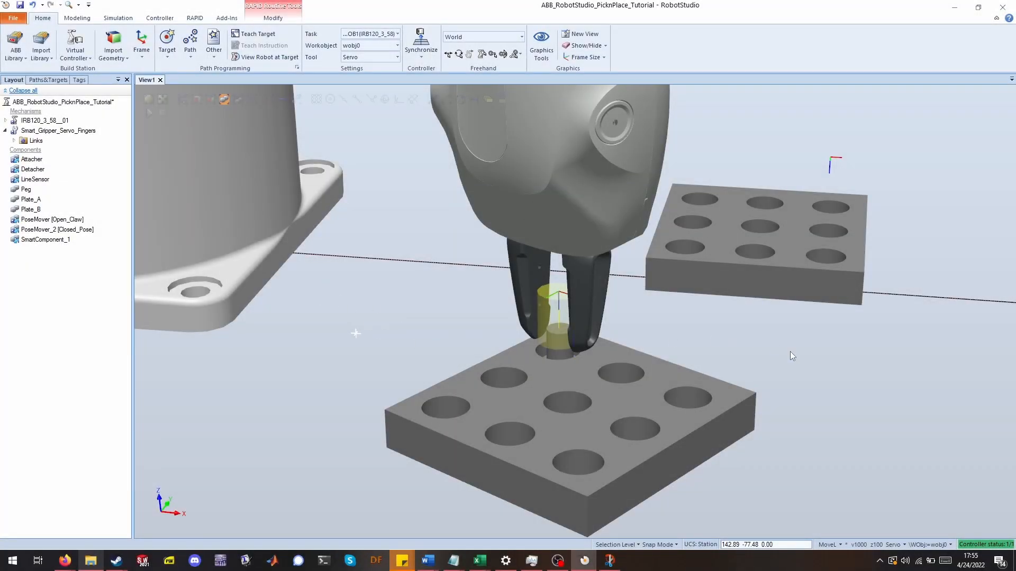
# Open the plate layout in Snip & Sketch and draw red pen paths linking plate A holes to plate B holes.
pyautogui.click(616, 564)
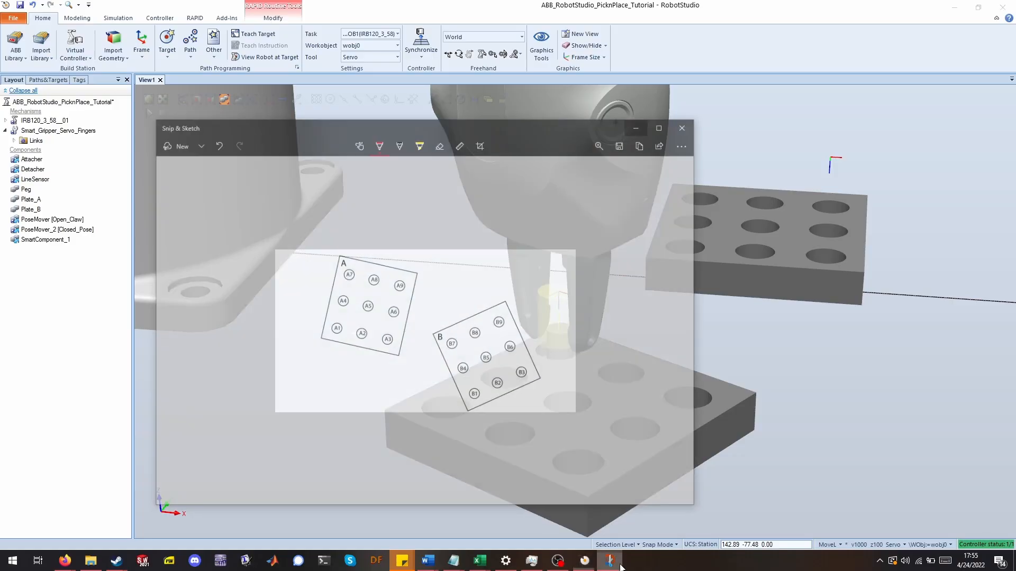
pyautogui.click(360, 121)
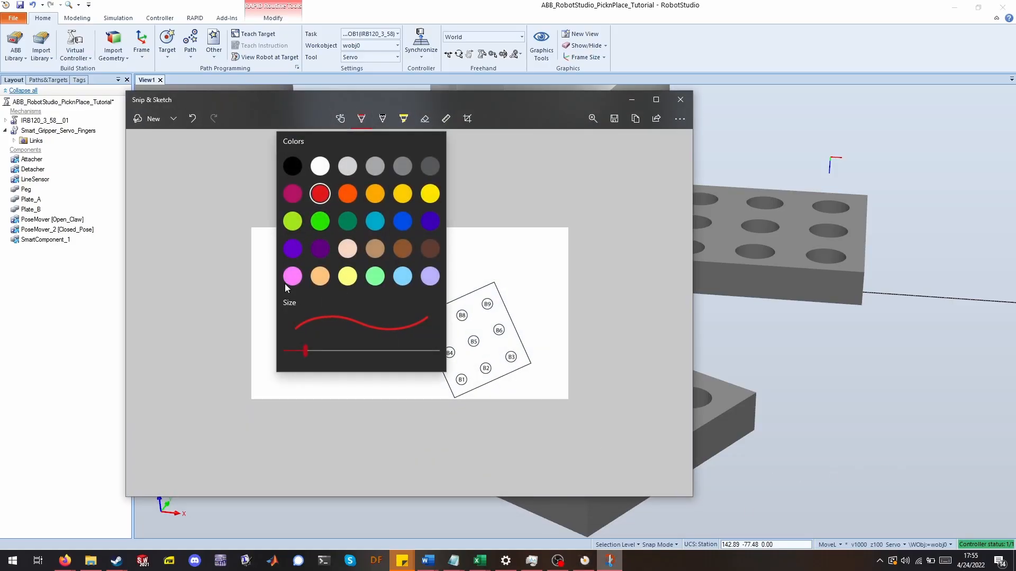
pyautogui.click(321, 195)
pyautogui.moveTo(318, 309)
pyautogui.mouseDown()
pyautogui.moveTo(318, 344)
pyautogui.moveTo(369, 387)
pyautogui.moveTo(452, 396)
pyautogui.moveTo(461, 379)
pyautogui.moveTo(412, 388)
pyautogui.moveTo(350, 347)
pyautogui.moveTo(342, 318)
pyautogui.moveTo(392, 411)
pyautogui.mouseUp()
pyautogui.moveTo(484, 395)
pyautogui.mouseDown()
pyautogui.moveTo(490, 376)
pyautogui.moveTo(418, 404)
pyautogui.moveTo(371, 327)
pyautogui.mouseUp()
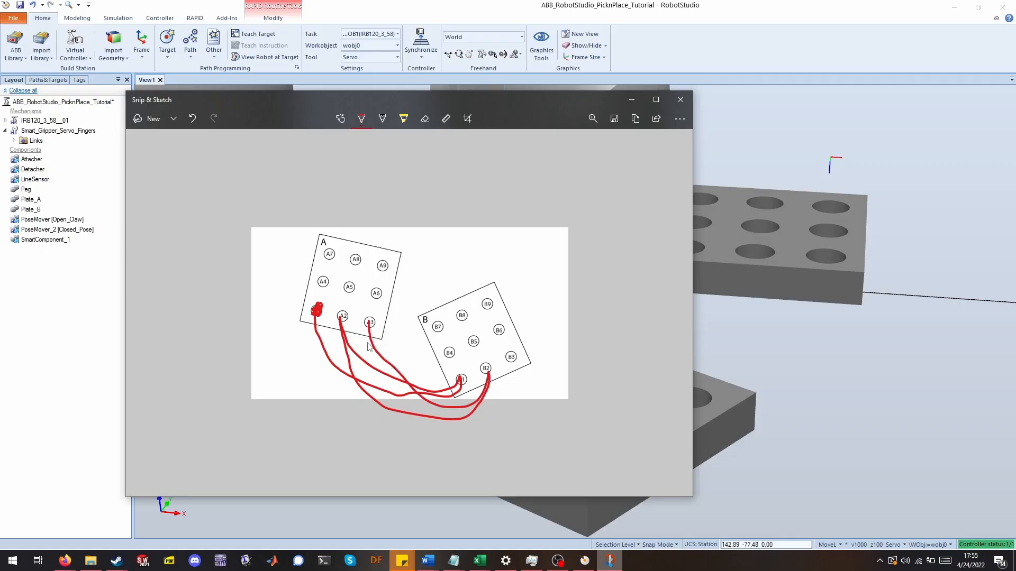
# Cross out holes A9 and B9, underline the B4–B3 row, and minimize Snip & Sketch.
pyautogui.moveTo(444, 362); pyautogui.dragTo(502, 349)
pyautogui.moveTo(490, 296)
pyautogui.mouseDown()
pyautogui.moveTo(478, 316)
pyautogui.moveTo(506, 311)
pyautogui.mouseUp()
pyautogui.moveTo(378, 258)
pyautogui.mouseDown()
pyautogui.moveTo(385, 268)
pyautogui.moveTo(375, 269)
pyautogui.mouseUp()
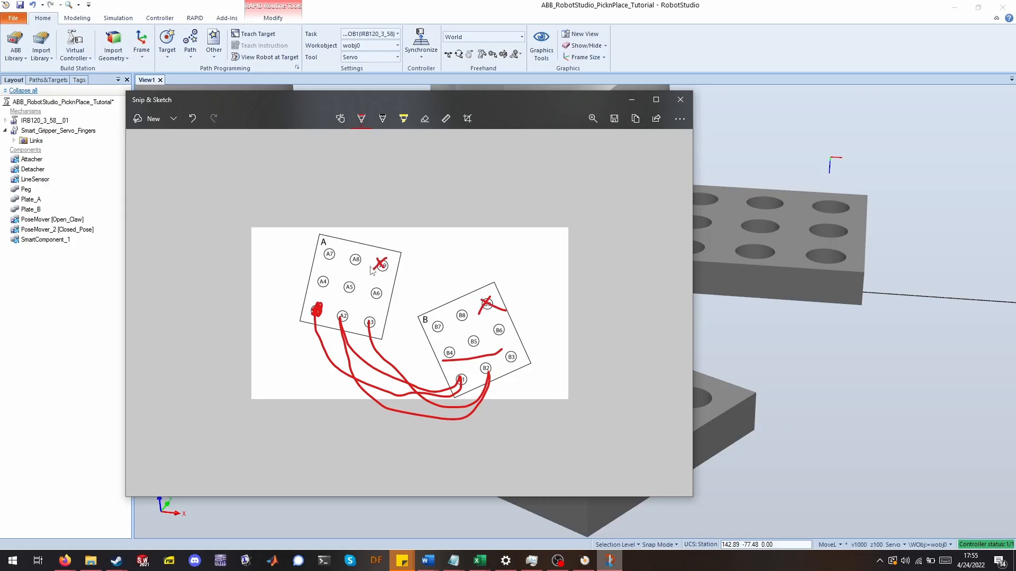
pyautogui.click(632, 100)
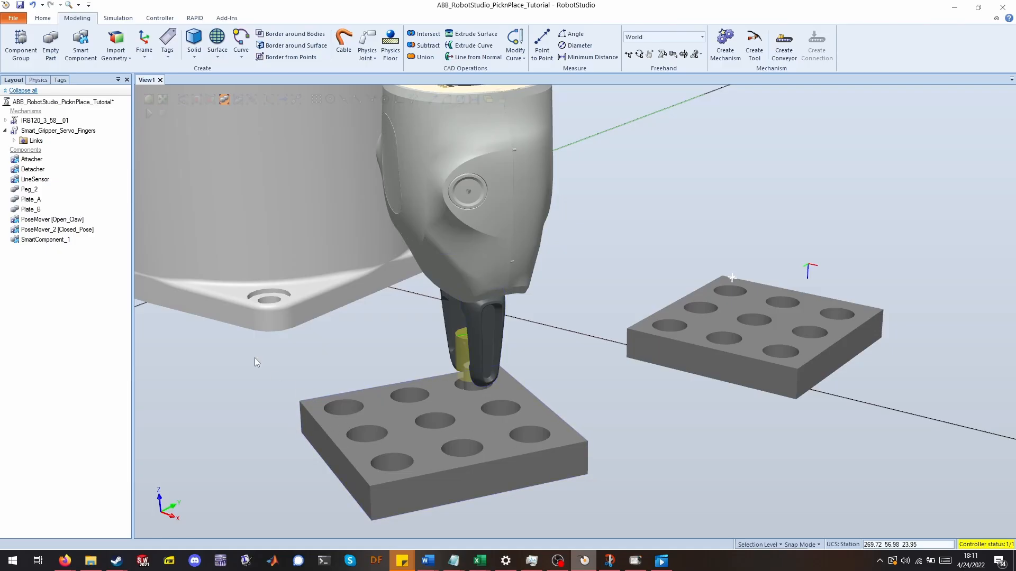
# Open the Operating Mode panel and FlexPendant jogging window, and acknowledge the close-to-singularity error.
pyautogui.keyDown('ctrl'); pyautogui.keyDown('shift'); pyautogui.moveTo(301, 310); pyautogui.dragTo(489, 352); pyautogui.keyUp('shift'); pyautogui.keyUp('ctrl')
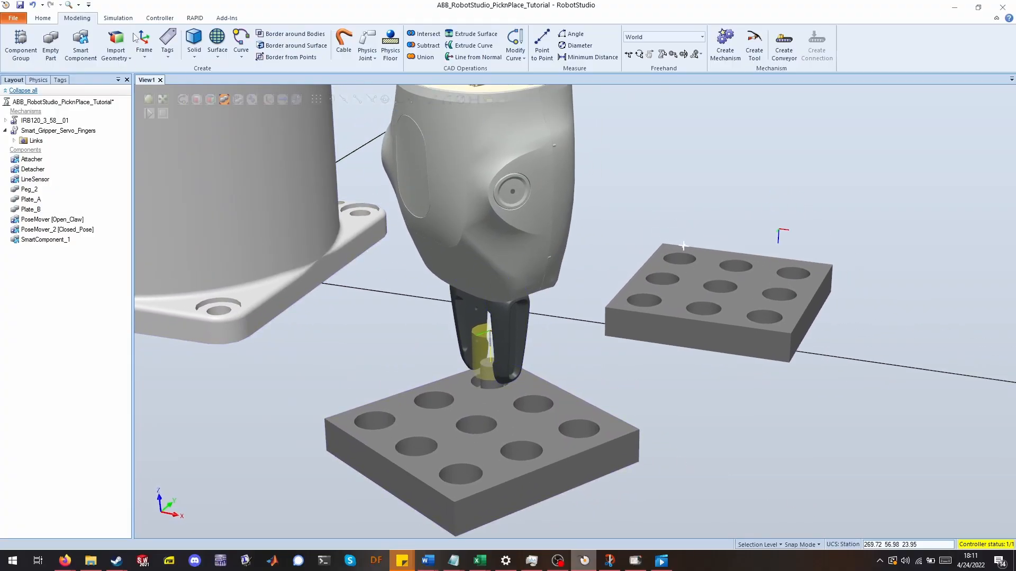
pyautogui.click(160, 18)
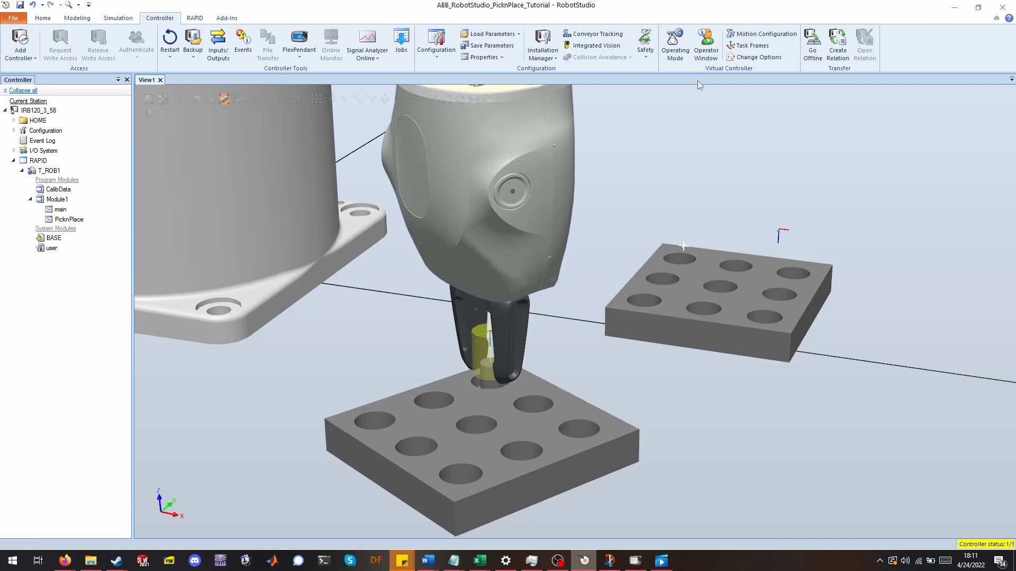
pyautogui.click(681, 56)
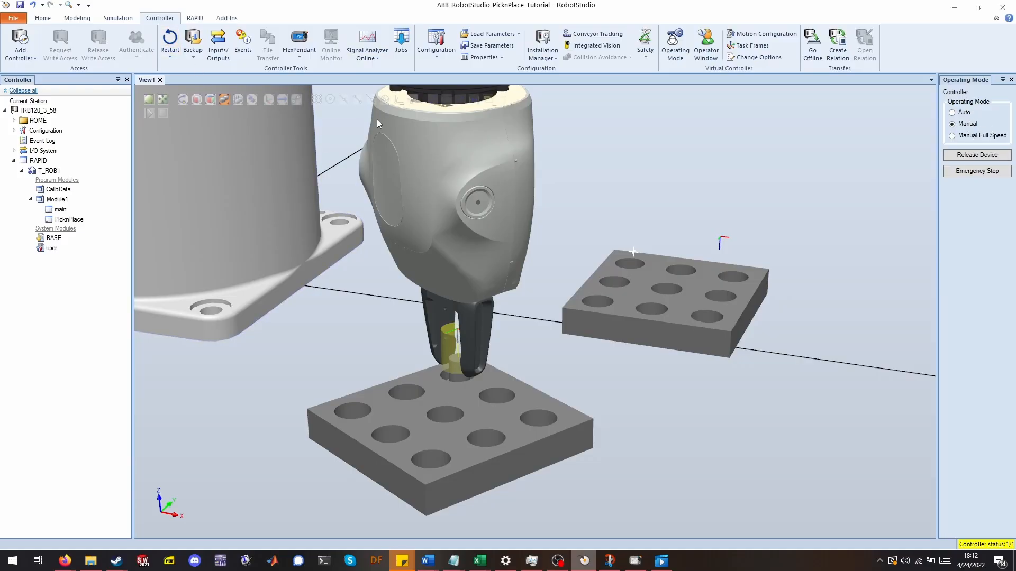
pyautogui.click(306, 44)
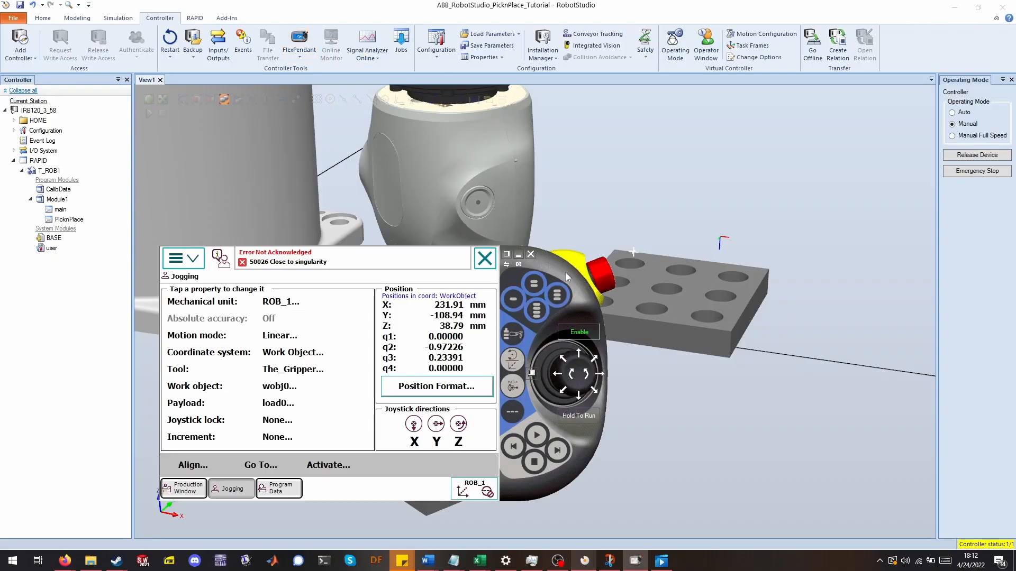
pyautogui.moveTo(566, 272); pyautogui.dragTo(515, 296)
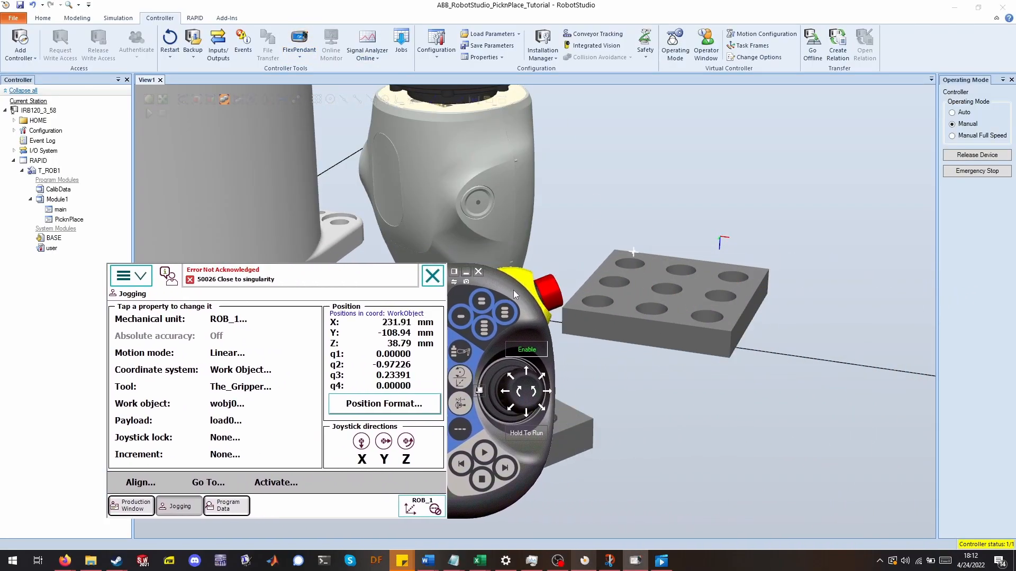
pyautogui.click(369, 286)
pyautogui.click(412, 482)
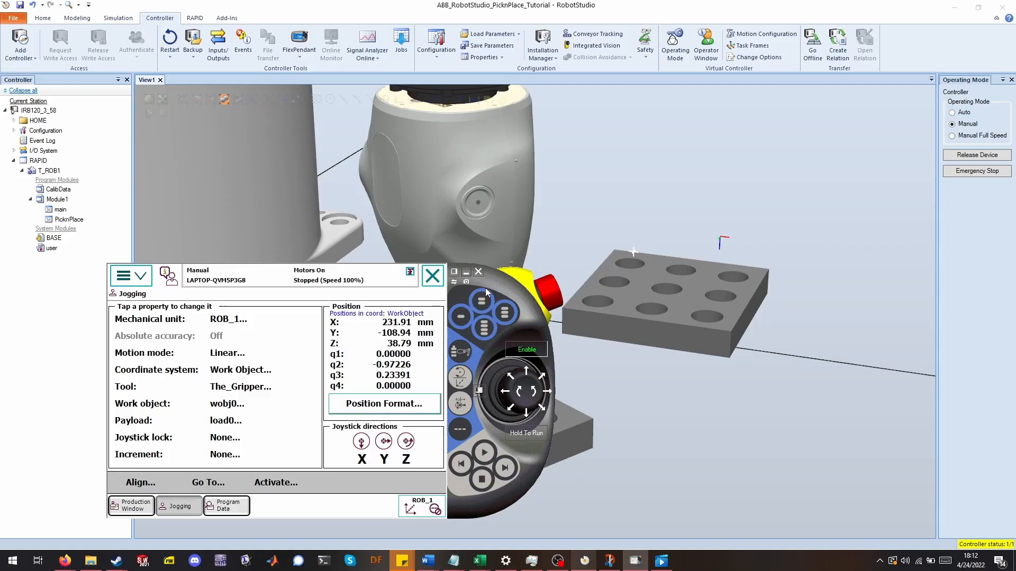
# Set the jogging coordinate system to Base and move the FlexPendant aside.
pyautogui.click(249, 369)
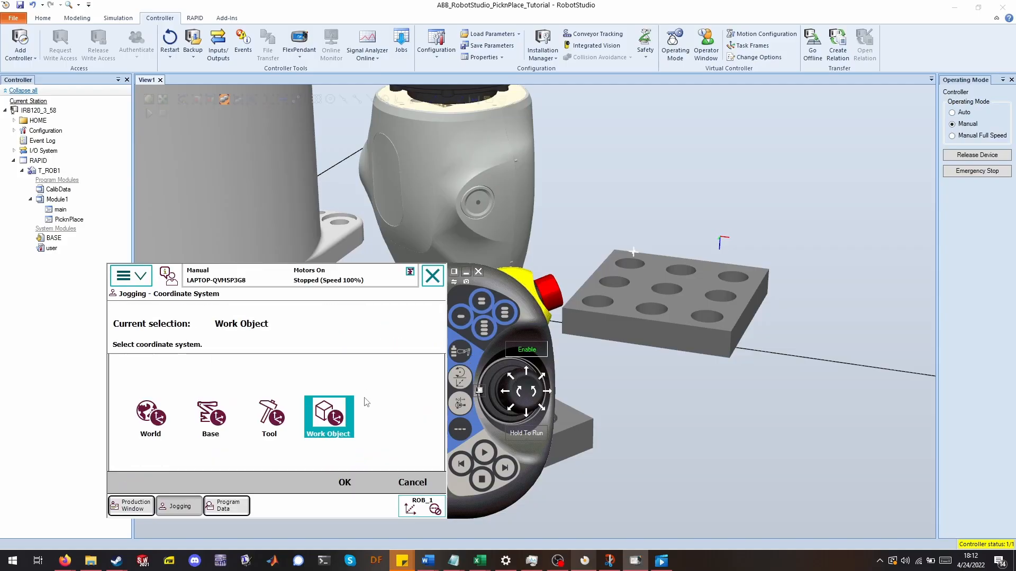
pyautogui.click(215, 420)
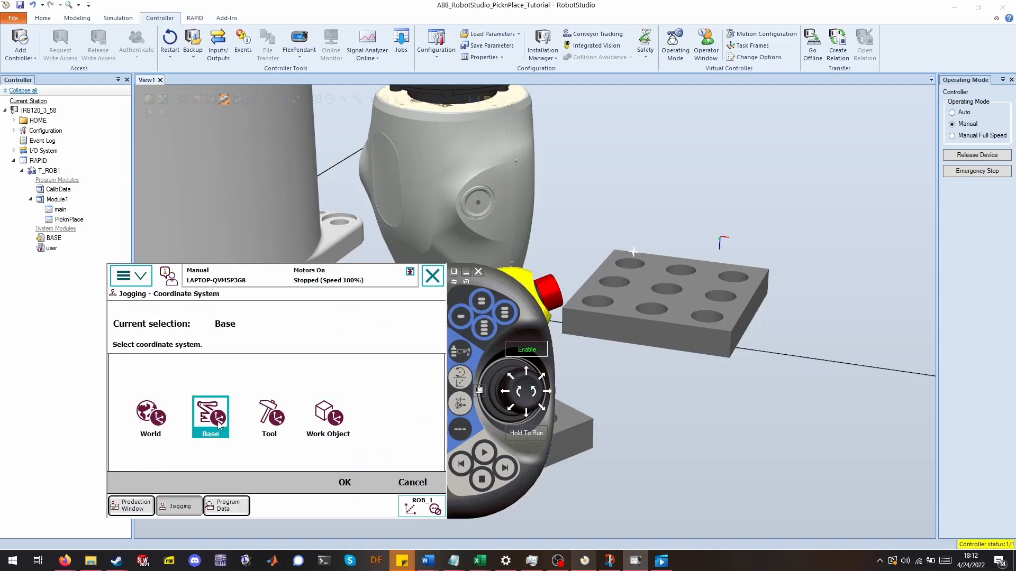
pyautogui.click(344, 482)
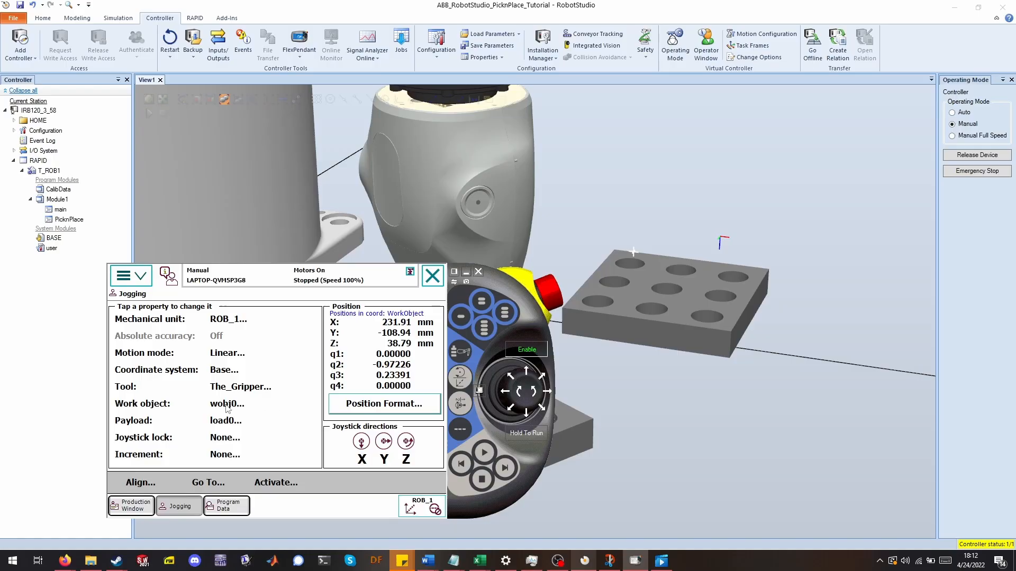
pyautogui.moveTo(513, 288); pyautogui.dragTo(988, 353)
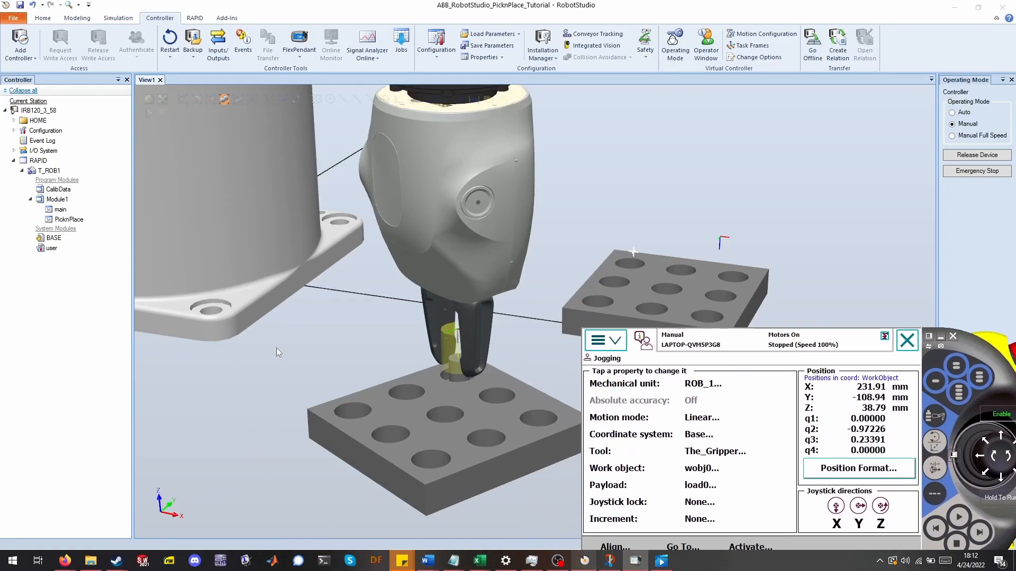
pyautogui.keyDown('ctrl'); pyautogui.keyDown('shift'); pyautogui.moveTo(276, 347); pyautogui.dragTo(450, 411); pyautogui.keyUp('shift'); pyautogui.keyUp('ctrl')
pyautogui.keyDown('ctrl'); pyautogui.keyDown('shift'); pyautogui.moveTo(311, 345); pyautogui.dragTo(575, 432); pyautogui.keyUp('shift'); pyautogui.keyUp('ctrl')
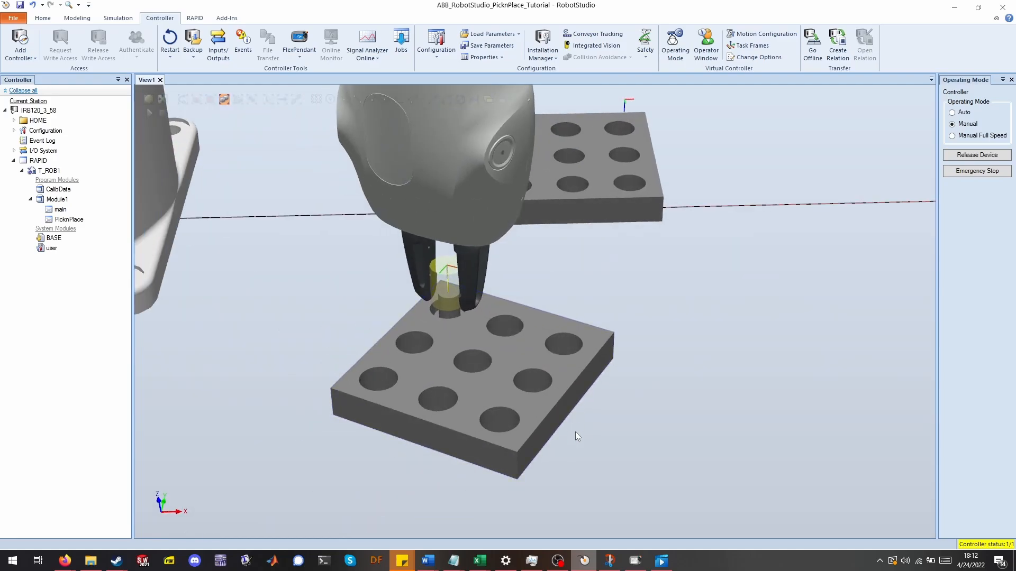
pyautogui.click(635, 561)
pyautogui.moveTo(970, 347); pyautogui.dragTo(838, 279)
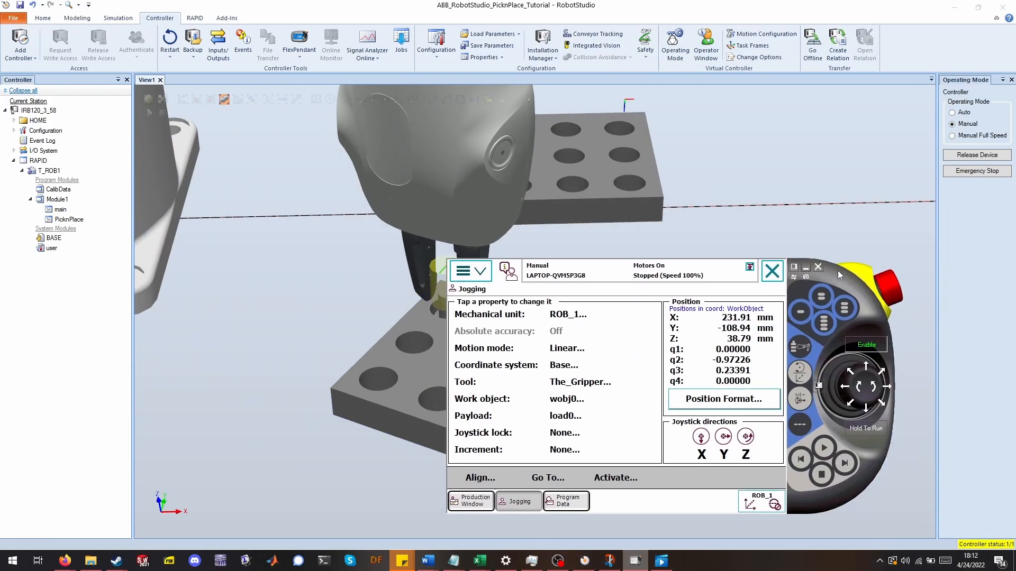
pyautogui.moveTo(878, 392); pyautogui.dragTo(881, 394)
# Return the Smart Gripper fingers to HomePose through Modify Mechanism and close the panel.
pyautogui.click(45, 18)
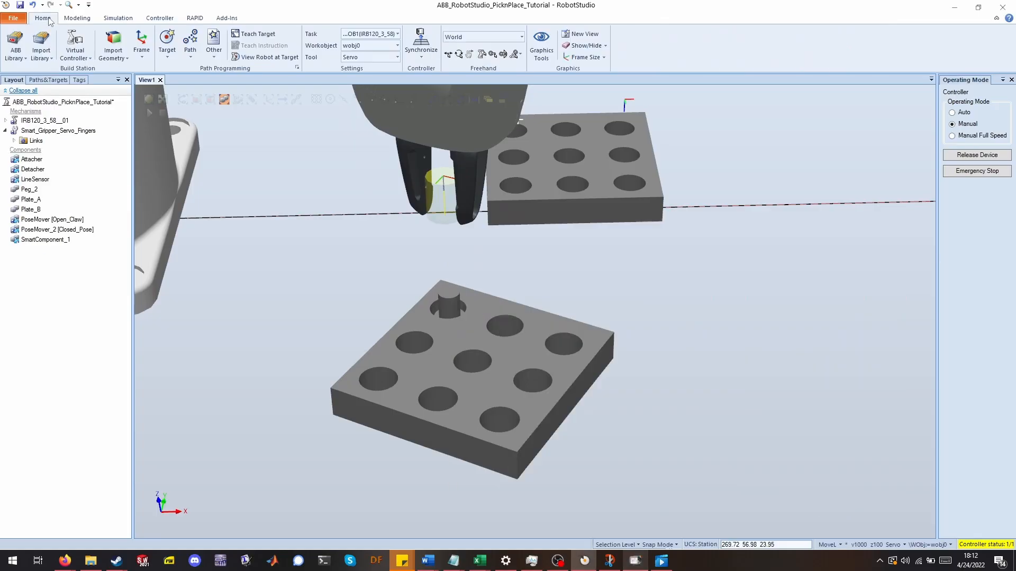
pyautogui.click(58, 130)
pyautogui.rightClick(58, 131)
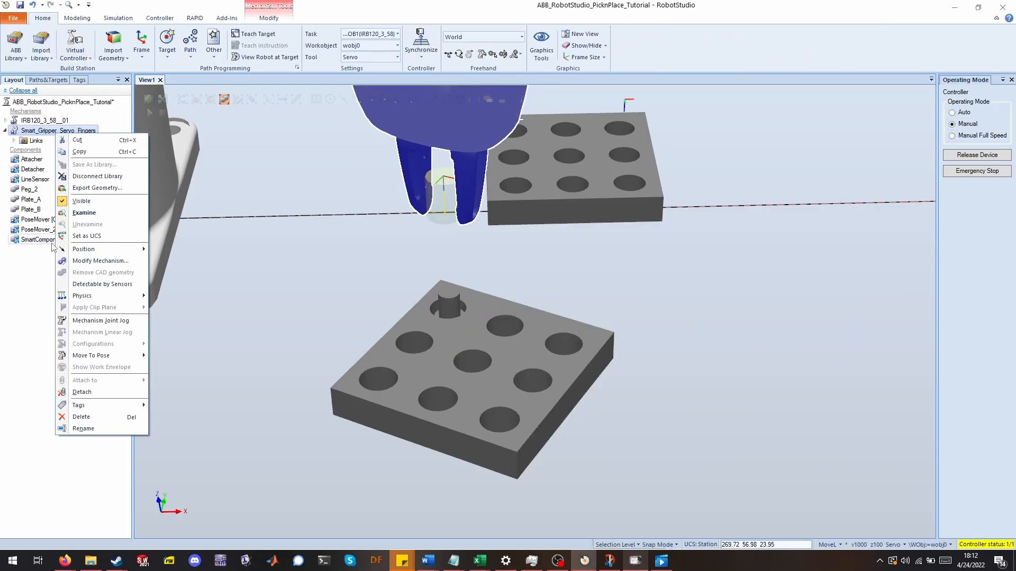
pyautogui.click(90, 261)
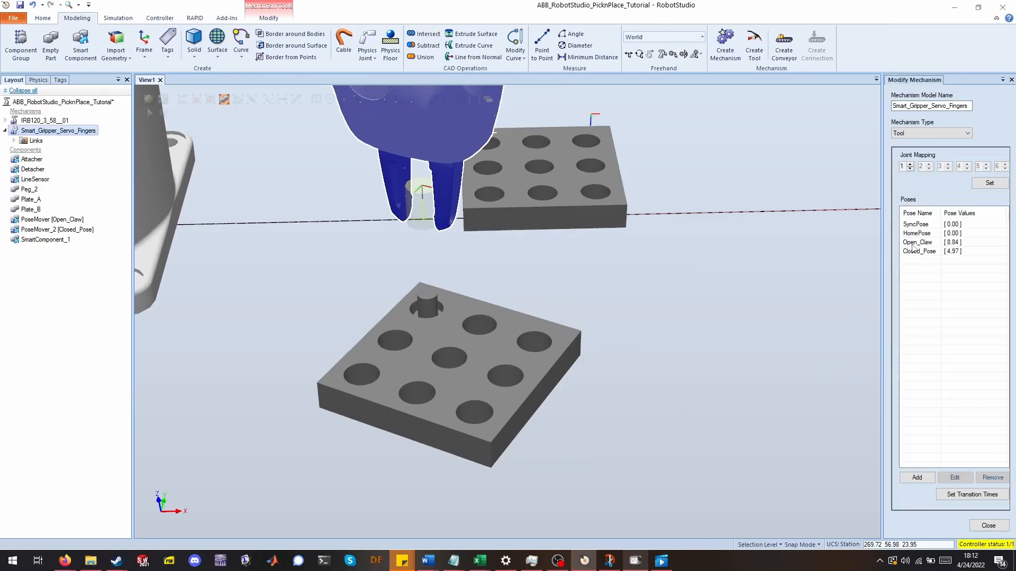
pyautogui.click(921, 234)
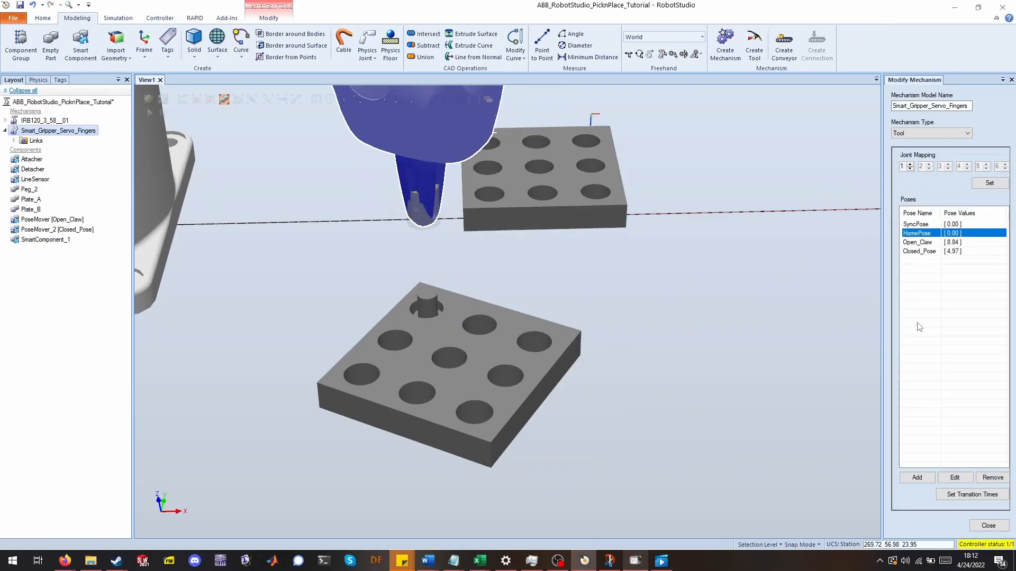
pyautogui.click(987, 525)
# Jog the gripper downward in Base coordinates toward the peg height and move the FlexPendant aside.
pyautogui.click(422, 253)
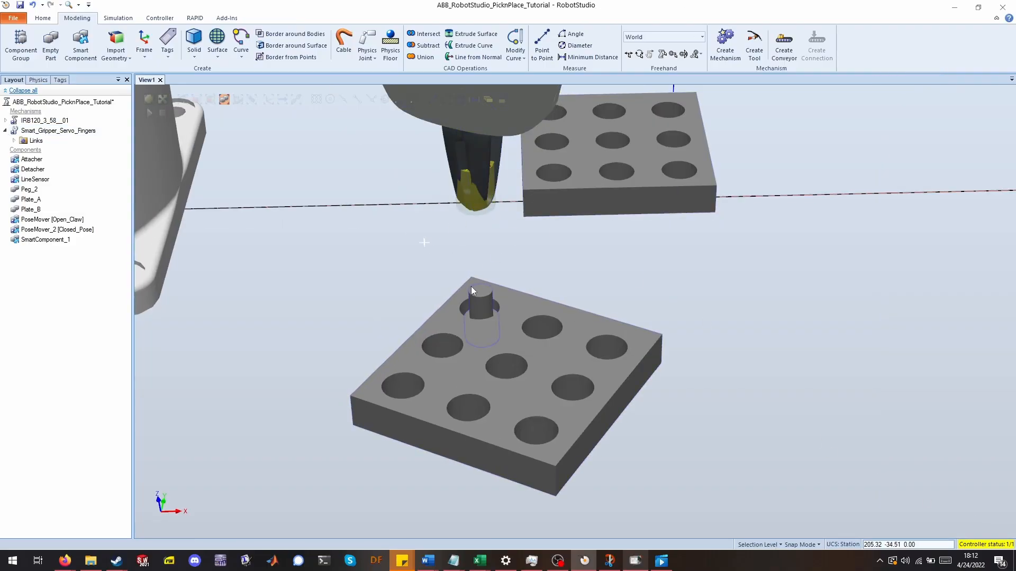
pyautogui.click(638, 562)
pyautogui.keyDown('ctrl'); pyautogui.keyDown('shift'); pyautogui.moveTo(266, 206); pyautogui.dragTo(647, 388); pyautogui.keyUp('shift'); pyautogui.keyUp('ctrl')
pyautogui.scroll(5, 648, 388)
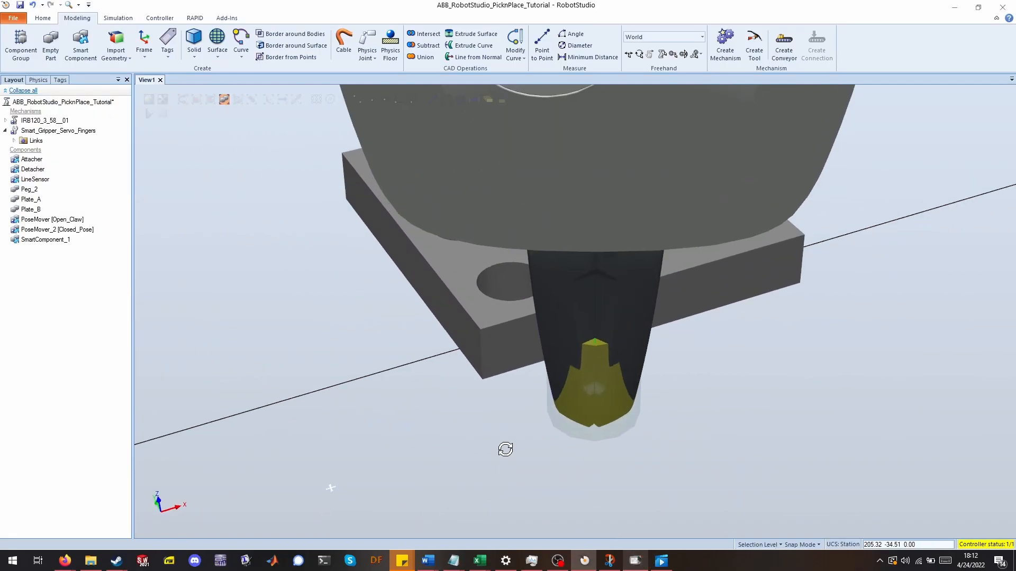
pyautogui.keyDown('ctrl'); pyautogui.keyDown('shift'); pyautogui.moveTo(506, 449); pyautogui.dragTo(534, 440); pyautogui.keyUp('shift'); pyautogui.keyUp('ctrl')
pyautogui.keyDown('ctrl'); pyautogui.moveTo(534, 440); pyautogui.dragTo(723, 168); pyautogui.keyUp('ctrl')
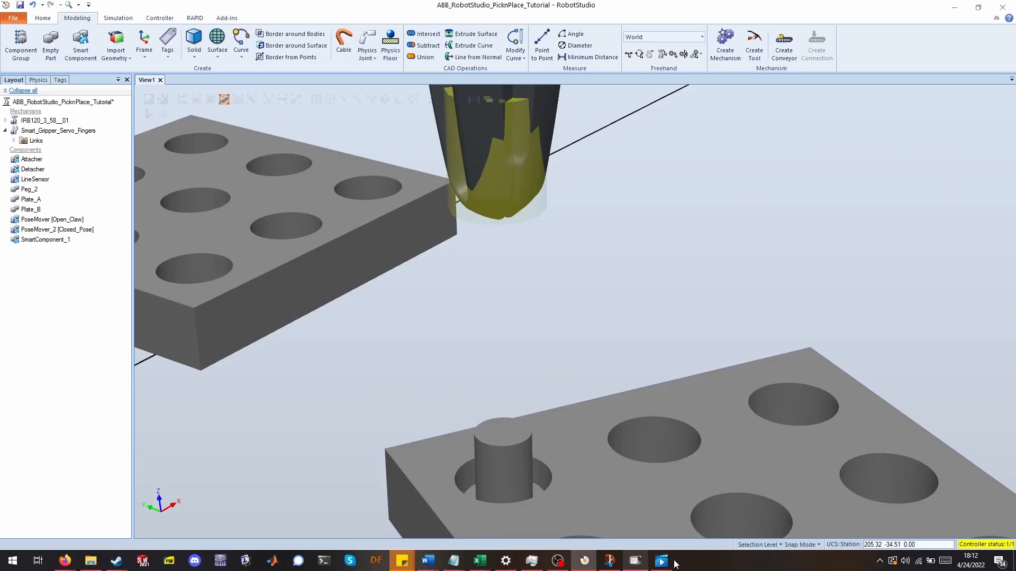
pyautogui.click(634, 564)
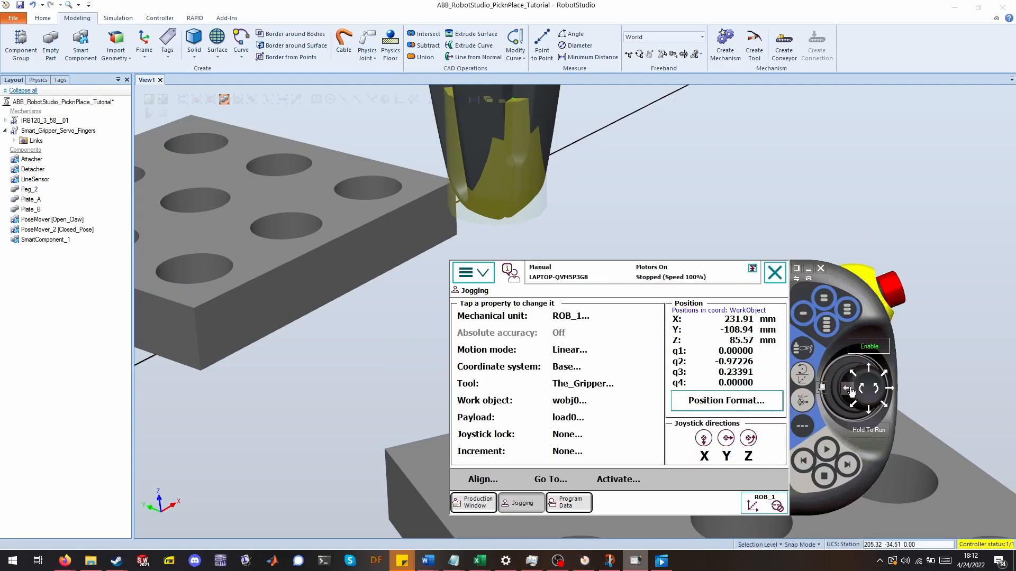
pyautogui.moveTo(851, 392)
pyautogui.mouseDown()
pyautogui.moveTo(889, 389)
pyautogui.moveTo(863, 390)
pyautogui.mouseUp()
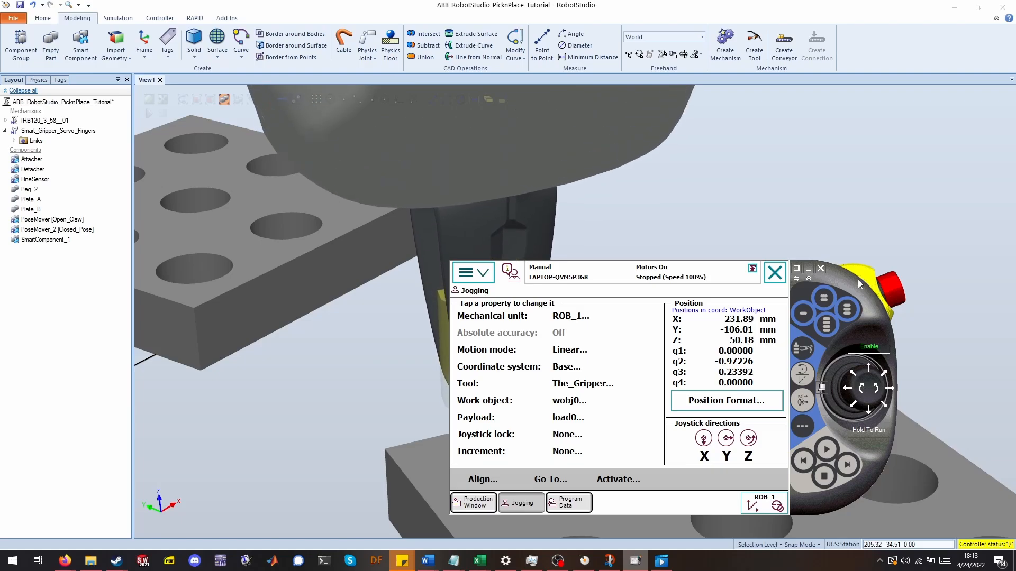
pyautogui.moveTo(858, 280); pyautogui.dragTo(310, 317)
# Jog the gripper sideways in X and Y to approach the peg on the plate.
pyautogui.click(350, 428)
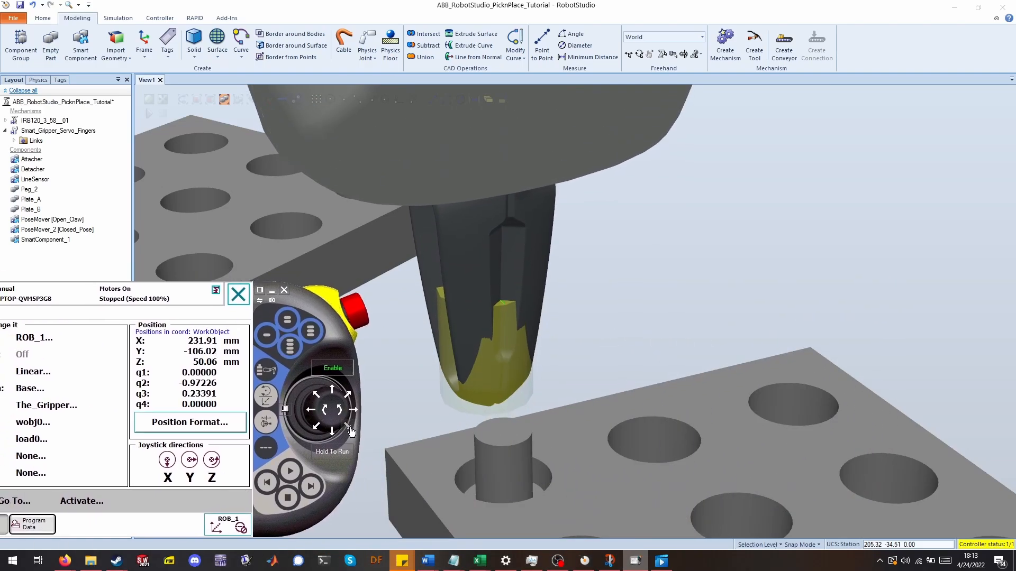
pyautogui.click(349, 396)
pyautogui.click(319, 398)
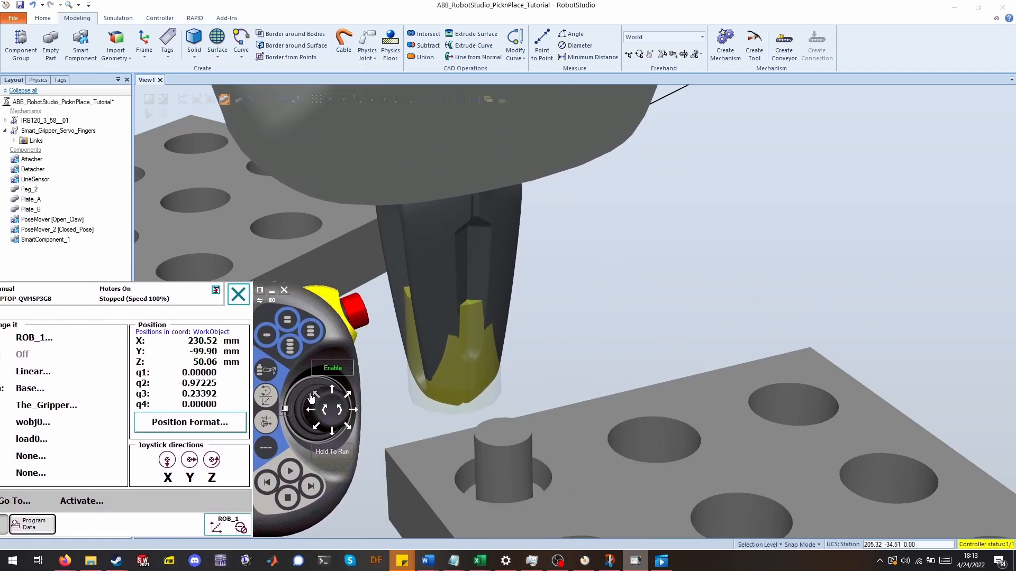
pyautogui.click(349, 396)
pyautogui.click(313, 395)
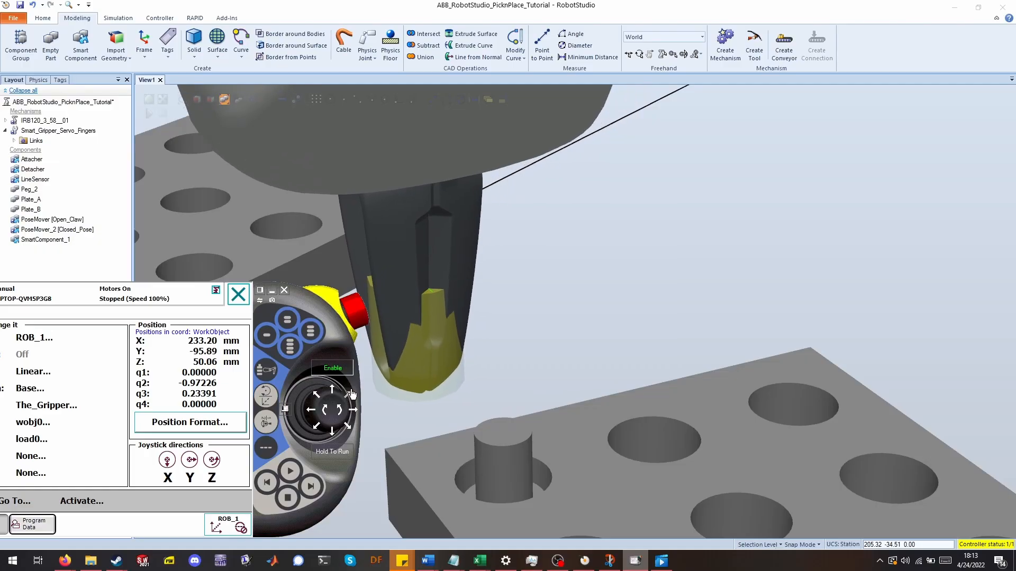
pyautogui.click(313, 395)
pyautogui.click(325, 410)
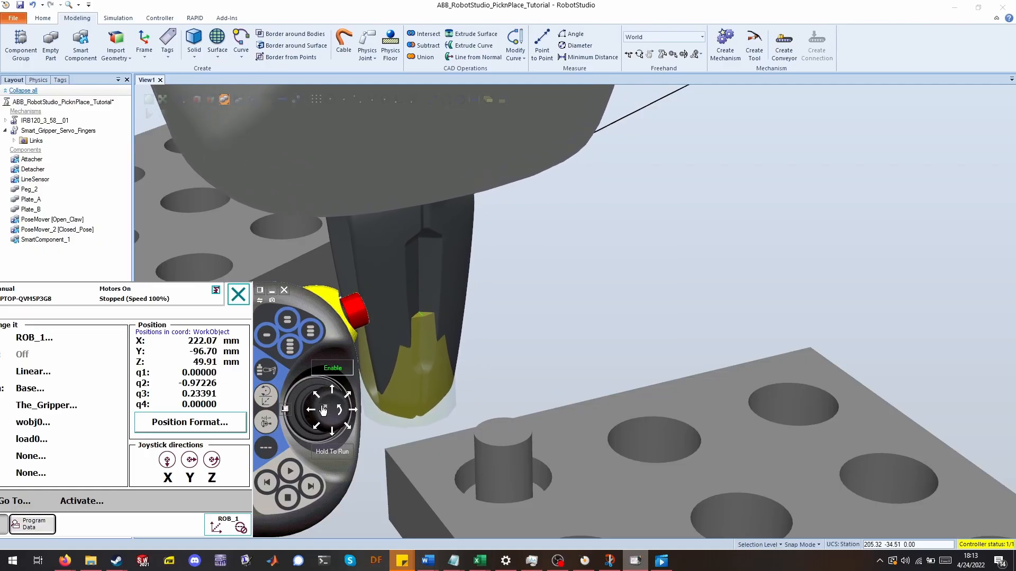
# Jog the gripper lower and closer so its fingertip sits at the plate's edge beside the peg.
pyautogui.keyDown('ctrl'); pyautogui.moveTo(392, 504); pyautogui.dragTo(392, 405); pyautogui.keyUp('ctrl')
pyautogui.scroll(5, 391, 405)
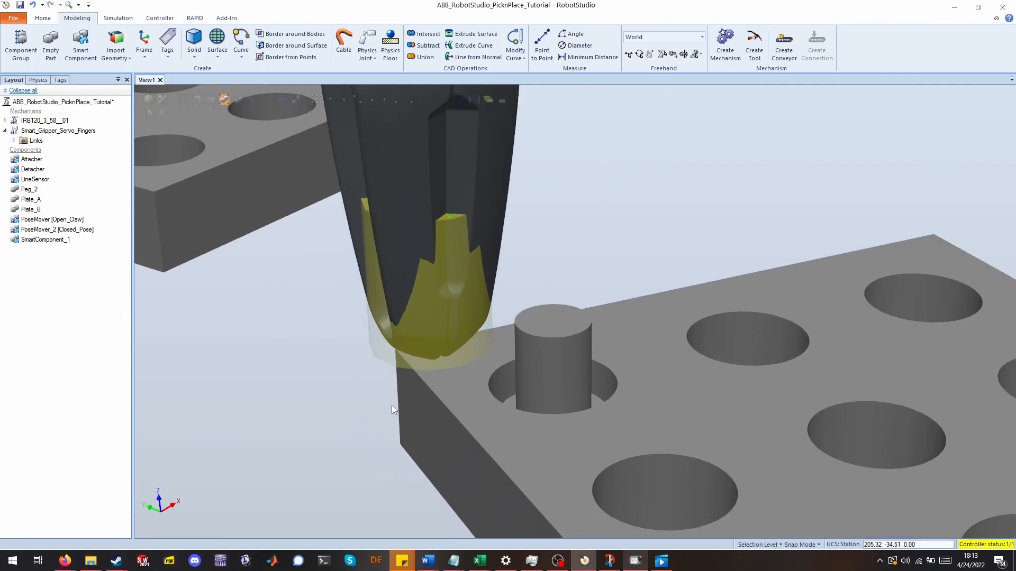
pyautogui.keyDown('ctrl'); pyautogui.moveTo(484, 337); pyautogui.dragTo(697, 324); pyautogui.keyUp('ctrl')
pyautogui.click(636, 561)
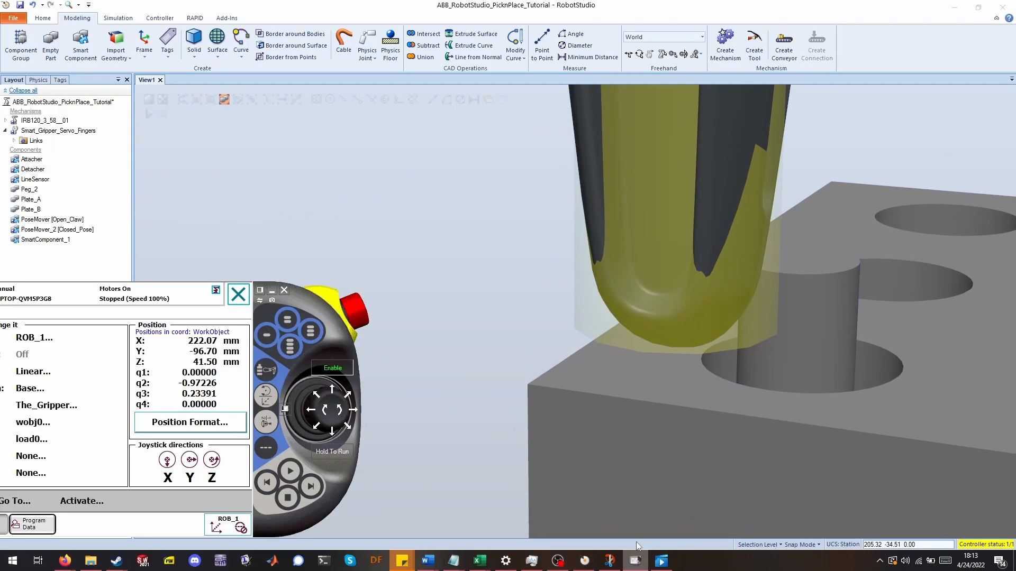
pyautogui.moveTo(345, 429)
pyautogui.mouseDown()
pyautogui.moveTo(327, 413)
pyautogui.moveTo(351, 413)
pyautogui.mouseUp()
pyautogui.click(343, 414)
pyautogui.click(343, 413)
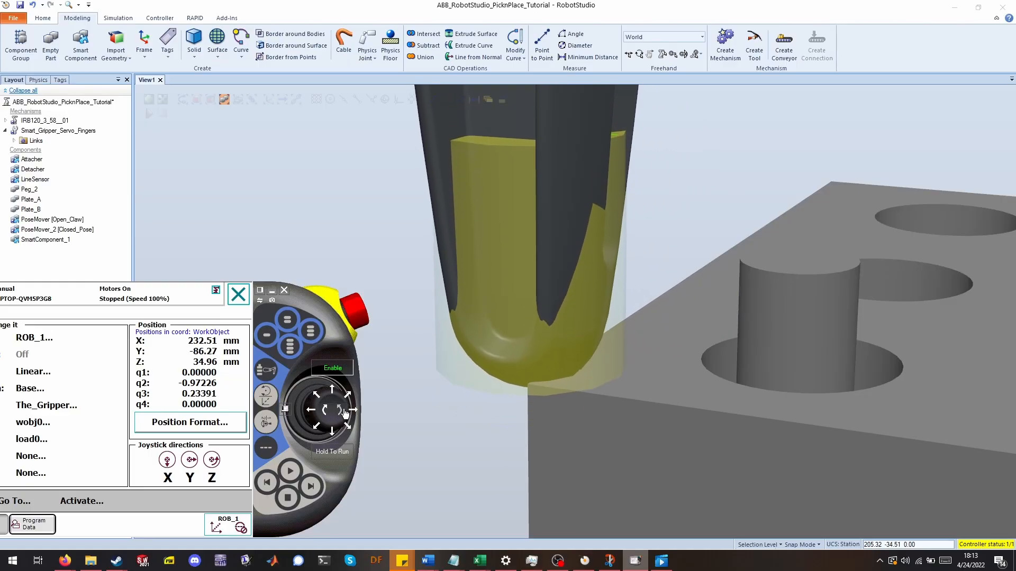
# Fine-tune the gripper position at the plate corner with small jogs.
pyautogui.keyDown('ctrl'); pyautogui.keyDown('shift'); pyautogui.moveTo(461, 408); pyautogui.dragTo(554, 326); pyautogui.keyUp('shift'); pyautogui.keyUp('ctrl')
pyautogui.click(644, 569)
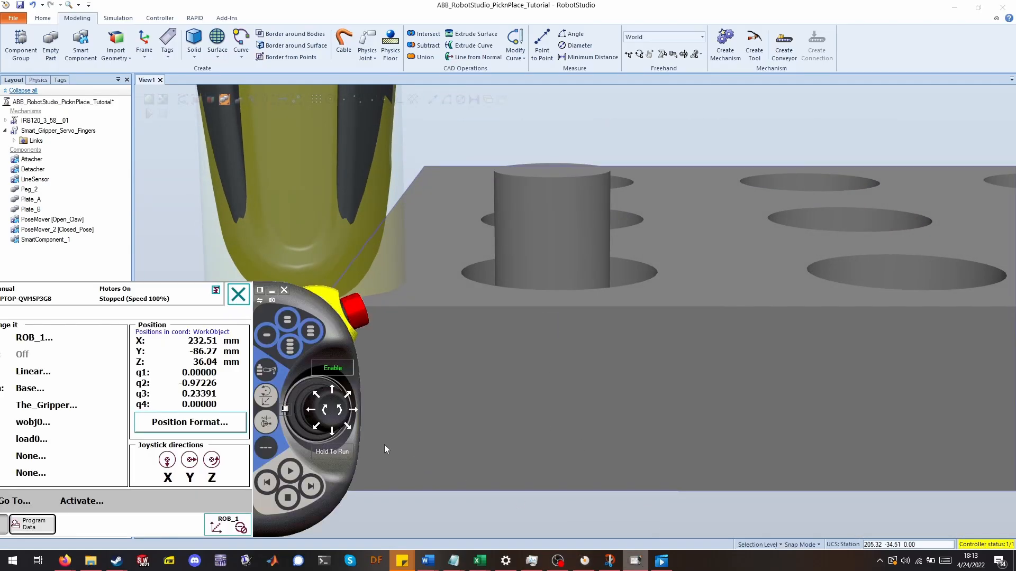
pyautogui.keyDown('ctrl'); pyautogui.moveTo(433, 414); pyautogui.dragTo(640, 444); pyautogui.keyUp('ctrl')
pyautogui.click(637, 568)
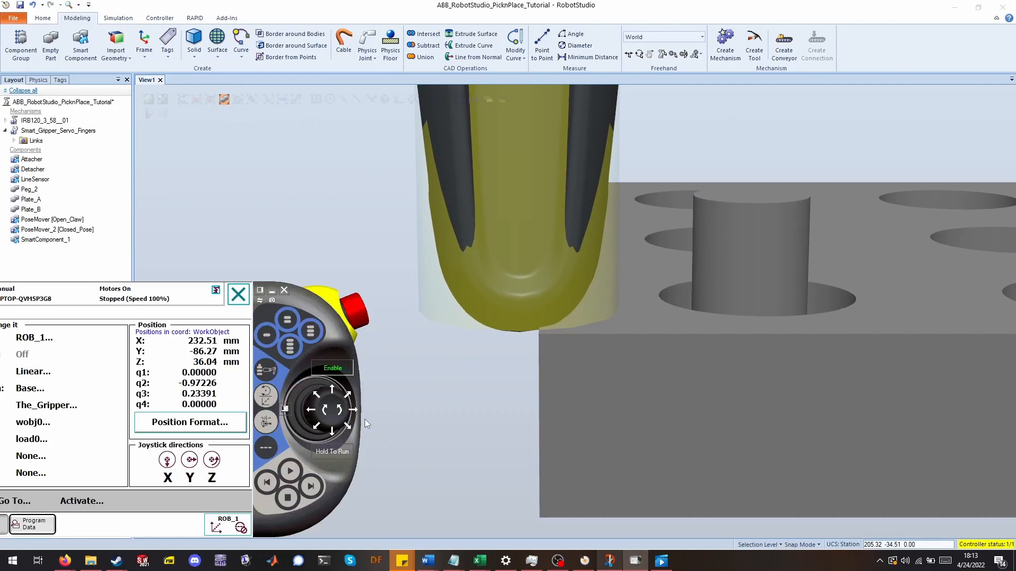
pyautogui.moveTo(312, 411); pyautogui.dragTo(312, 412)
pyautogui.click(339, 415)
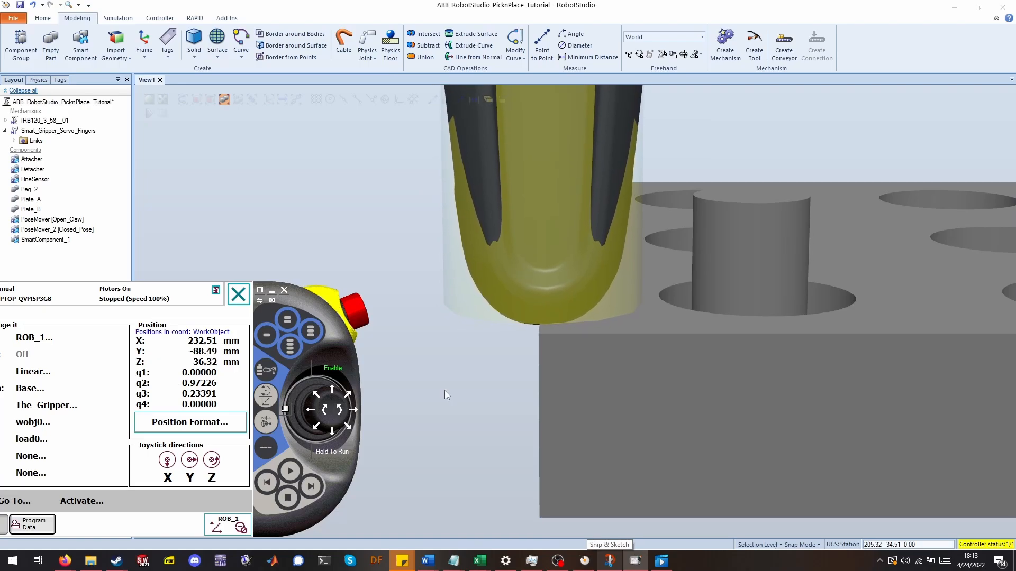
# Declare a new global wobjdata work object in Program Data with the default name.
pyautogui.keyDown('ctrl'); pyautogui.keyDown('shift'); pyautogui.moveTo(445, 390); pyautogui.dragTo(251, 398); pyautogui.keyUp('shift'); pyautogui.keyUp('ctrl')
pyautogui.scroll(-5, 415, 318)
pyautogui.keyDown('ctrl'); pyautogui.moveTo(463, 259); pyautogui.dragTo(312, 355); pyautogui.keyUp('ctrl')
pyautogui.keyDown('ctrl'); pyautogui.moveTo(311, 356); pyautogui.dragTo(251, 377); pyautogui.keyUp('ctrl')
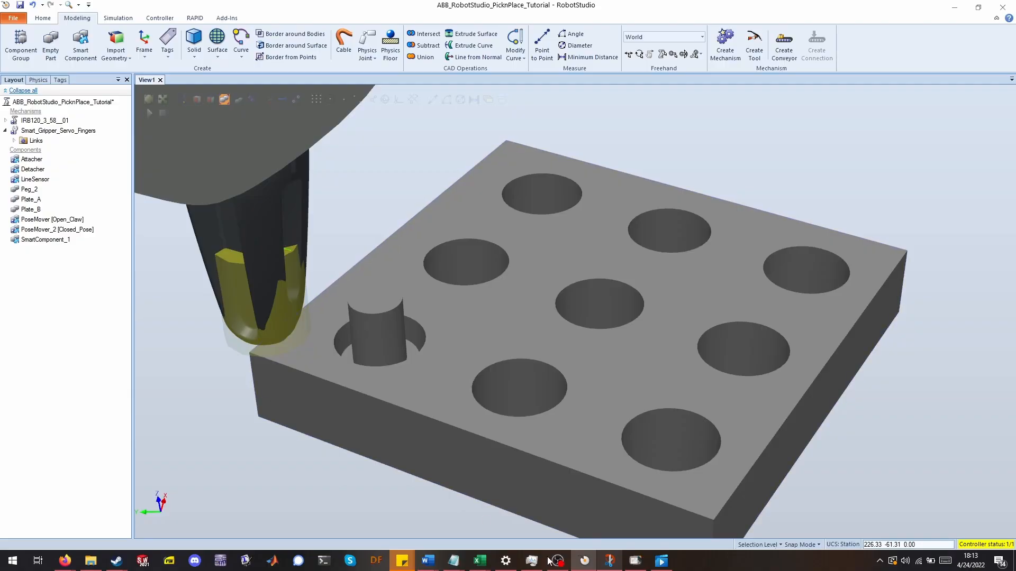
pyautogui.click(636, 561)
pyautogui.keyDown('ctrl'); pyautogui.moveTo(441, 229); pyautogui.dragTo(424, 268); pyautogui.keyUp('ctrl')
pyautogui.click(634, 565)
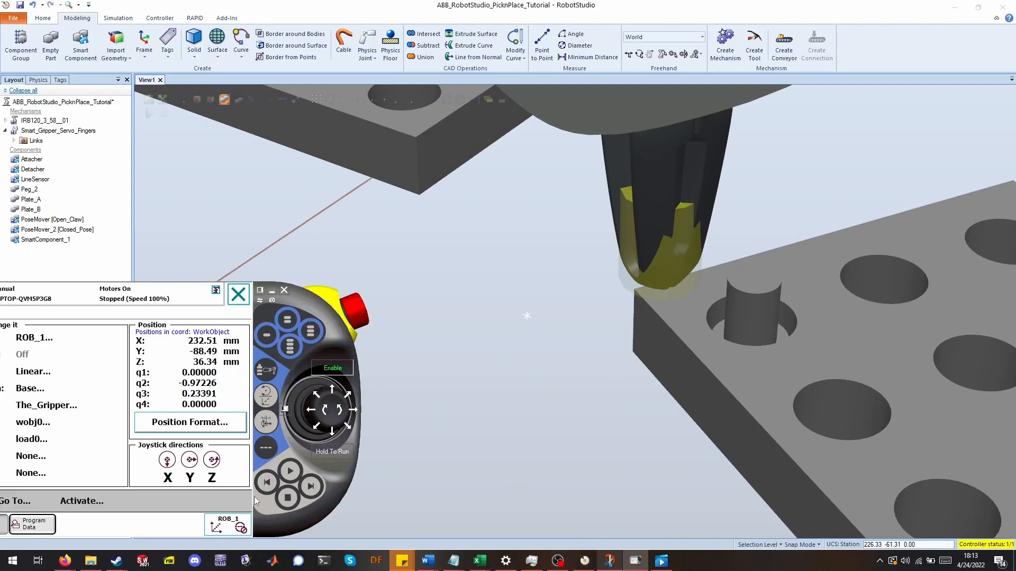
pyautogui.moveTo(315, 299); pyautogui.dragTo(461, 302)
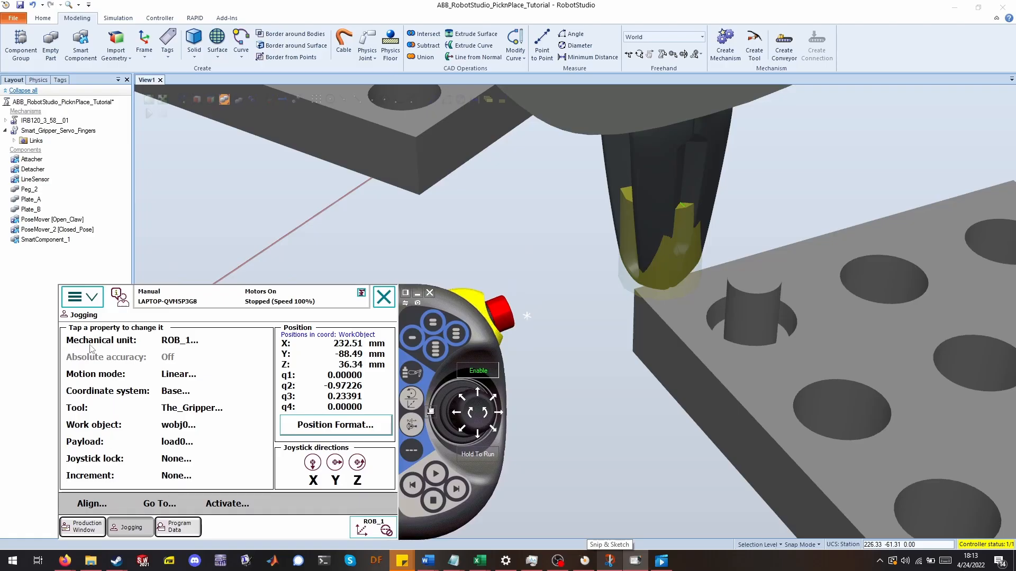
pyautogui.click(95, 298)
pyautogui.click(132, 431)
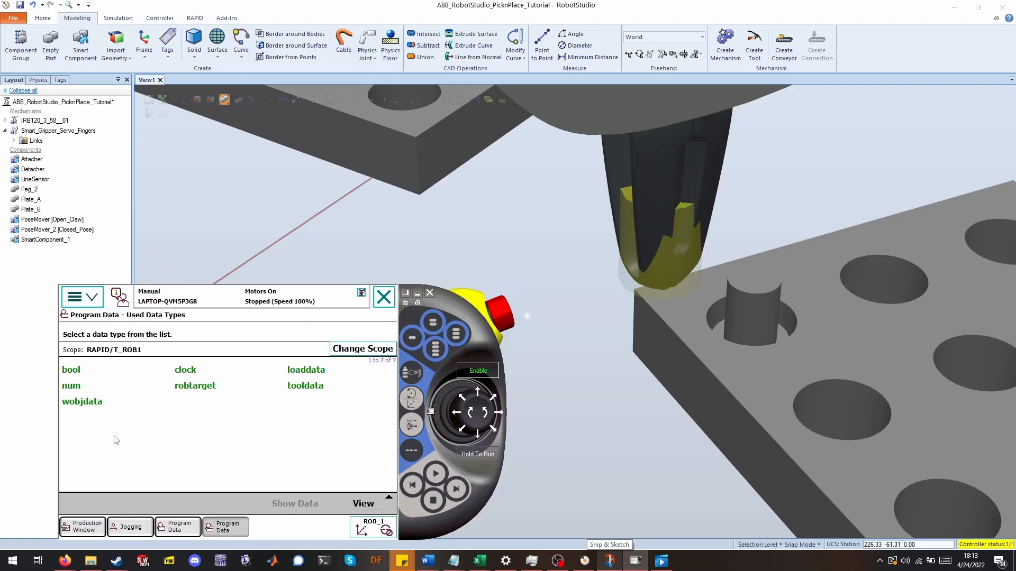
pyautogui.doubleClick(95, 410)
pyautogui.click(161, 504)
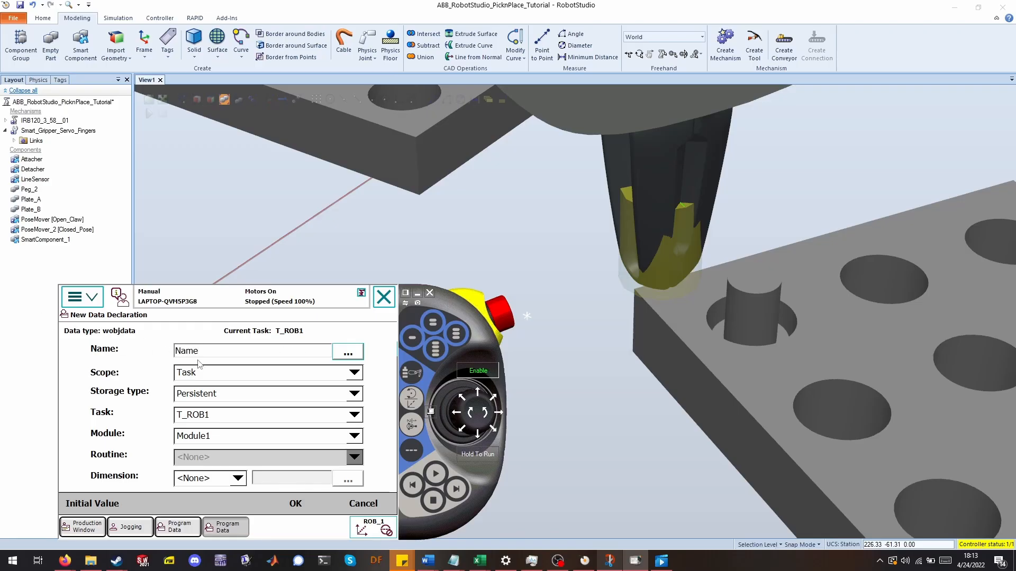
pyautogui.click(354, 374)
pyautogui.click(284, 391)
pyautogui.click(303, 501)
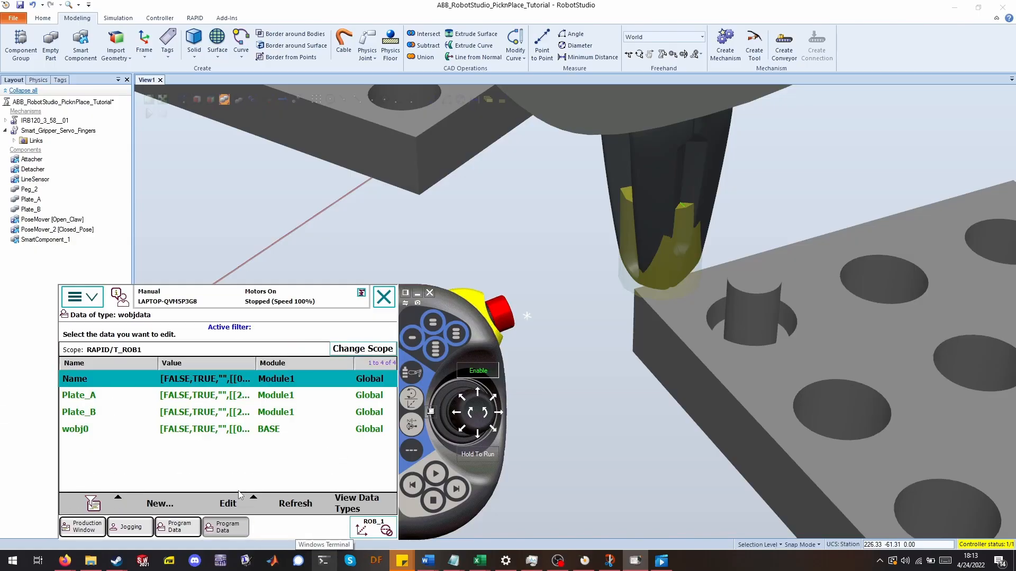
# Start defining the new work object frame using the 3 points user method.
pyautogui.click(228, 502)
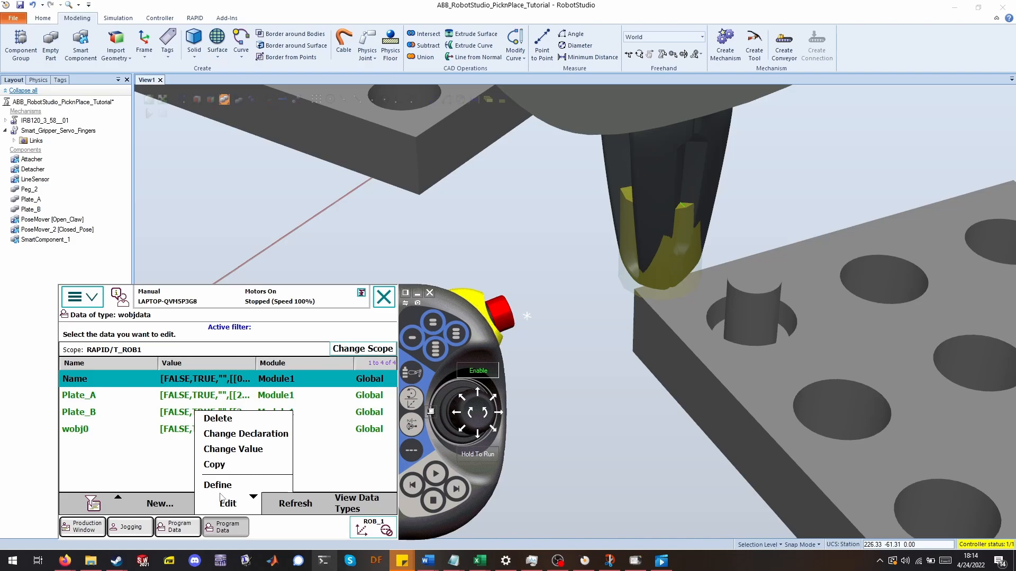
pyautogui.click(219, 495)
pyautogui.click(201, 389)
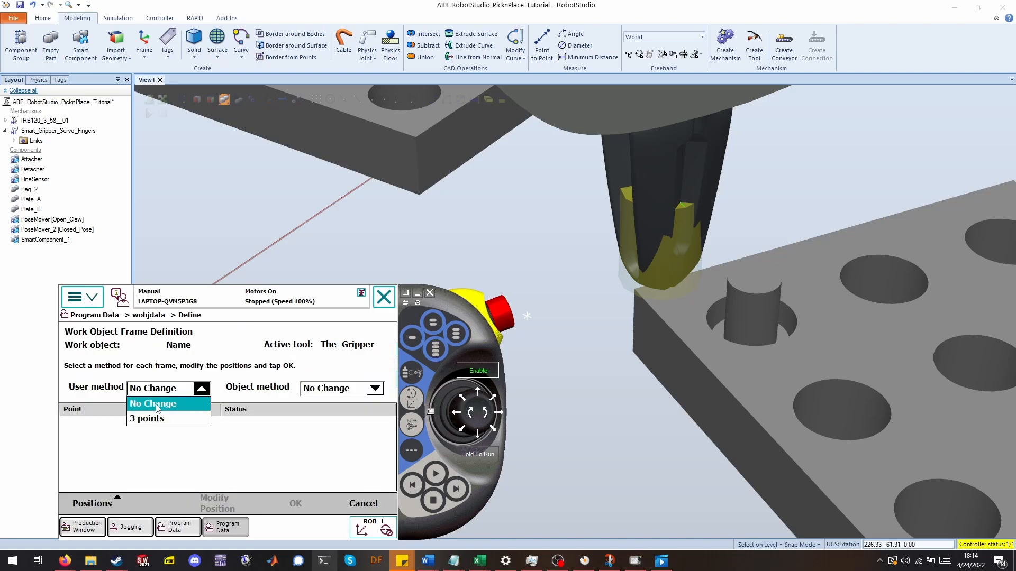
pyautogui.click(143, 419)
pyautogui.click(155, 426)
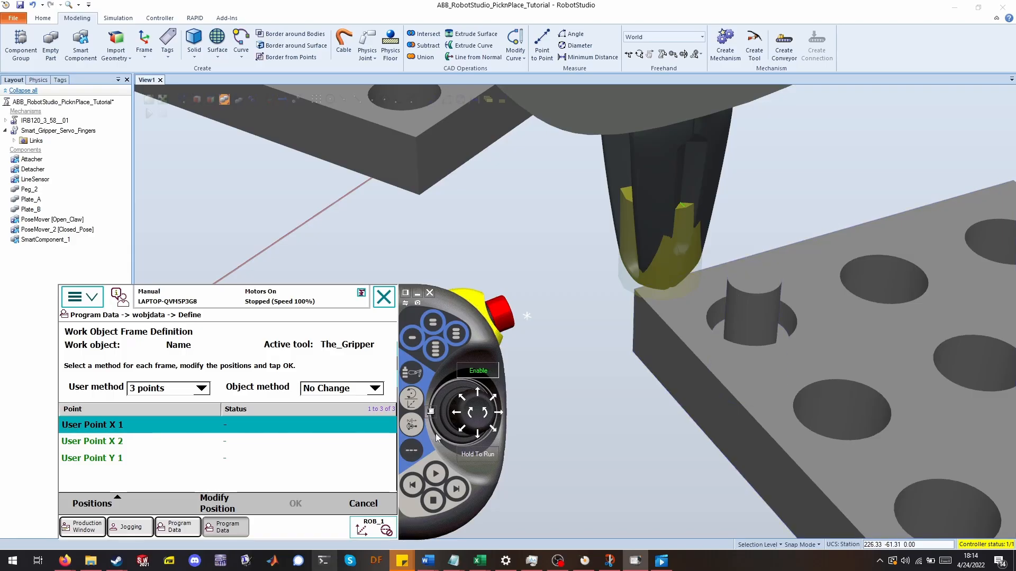
# Jog the tool slightly and record its position as User Point X 1.
pyautogui.click(462, 429)
pyautogui.click(495, 399)
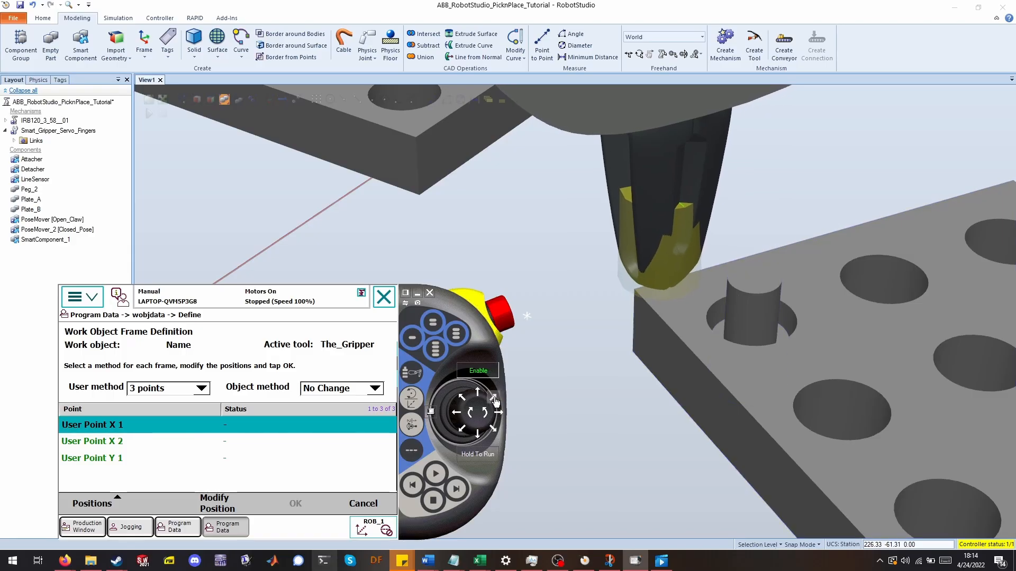
pyautogui.click(495, 401)
pyautogui.click(495, 401)
pyautogui.click(495, 401)
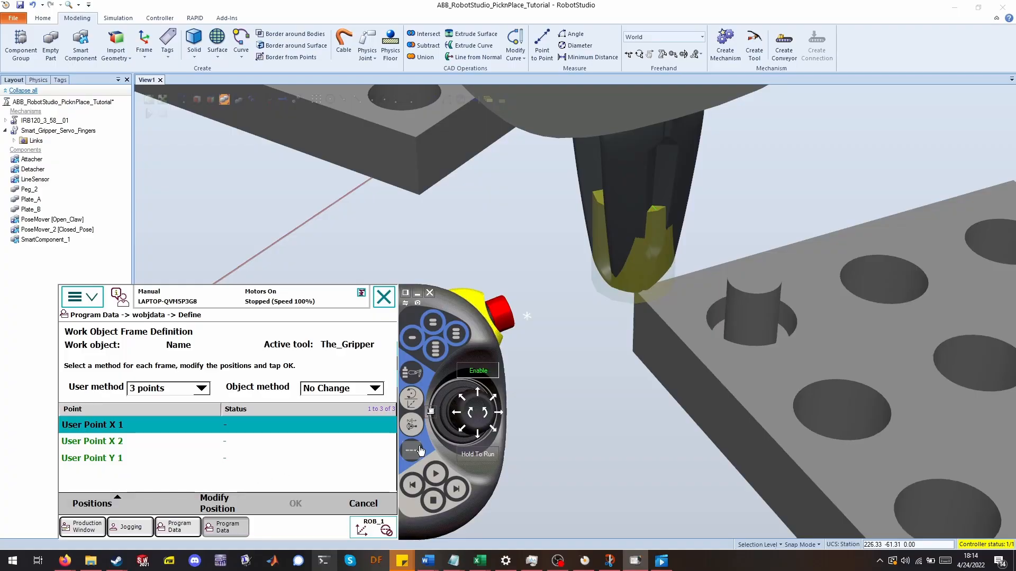
pyautogui.click(224, 502)
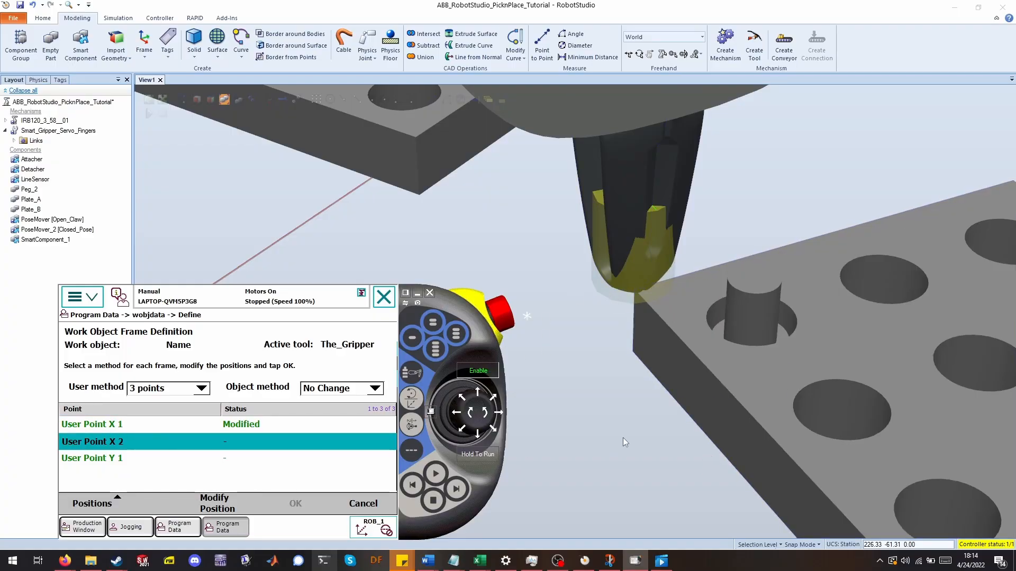
# Jog the gripper along the plate edge, acknowledge the singularity warning, and record the position as User Point X 2.
pyautogui.keyDown('ctrl'); pyautogui.moveTo(604, 422); pyautogui.dragTo(489, 356); pyautogui.keyUp('ctrl')
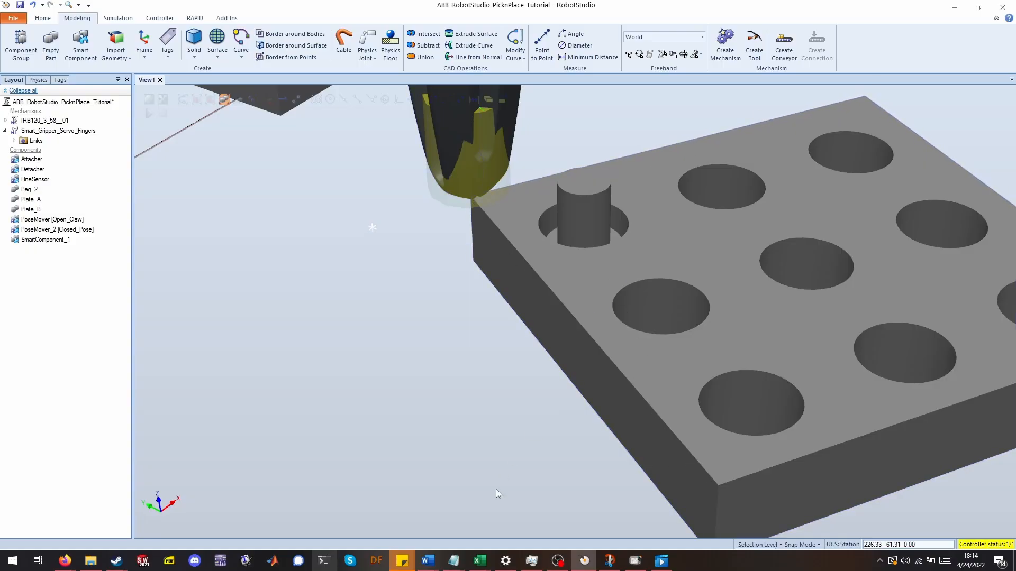
pyautogui.click(635, 561)
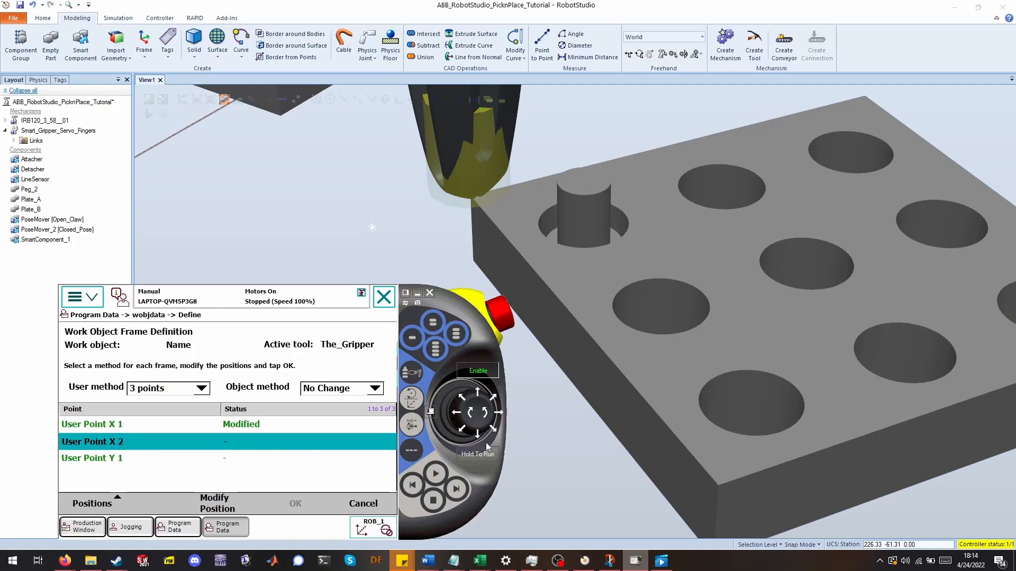
pyautogui.moveTo(494, 437); pyautogui.dragTo(490, 437)
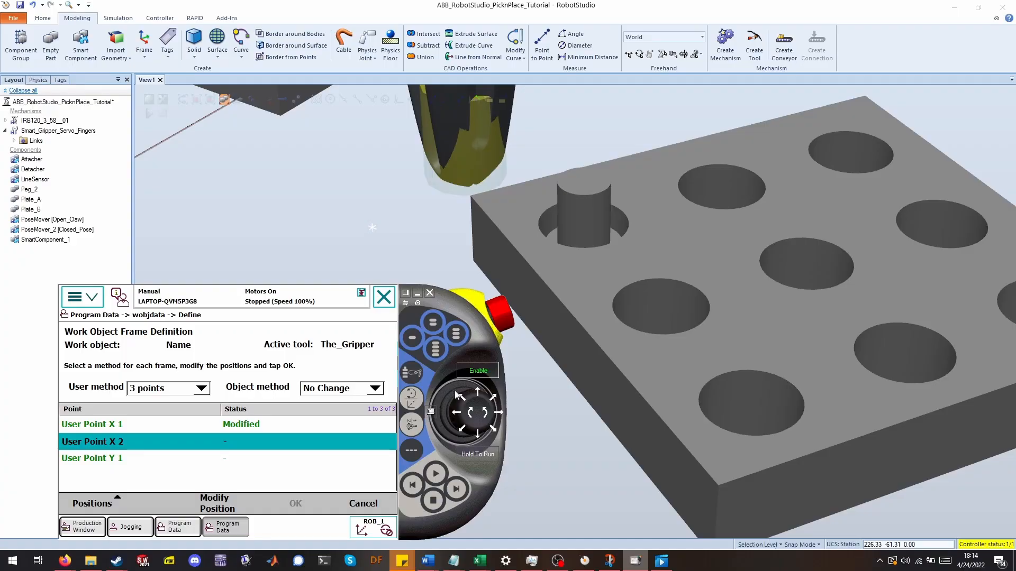
pyautogui.moveTo(454, 398); pyautogui.dragTo(458, 403)
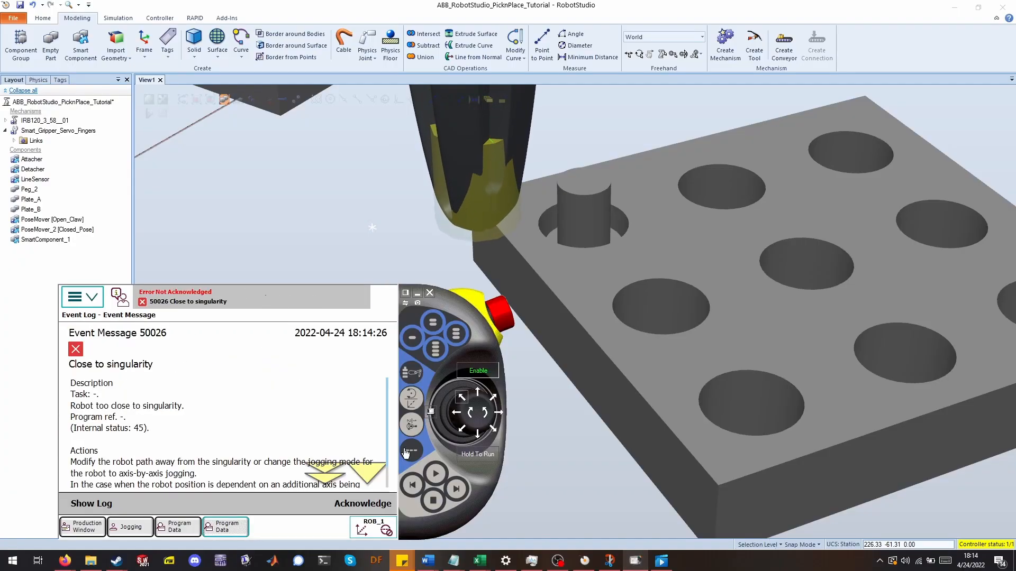
pyautogui.click(354, 508)
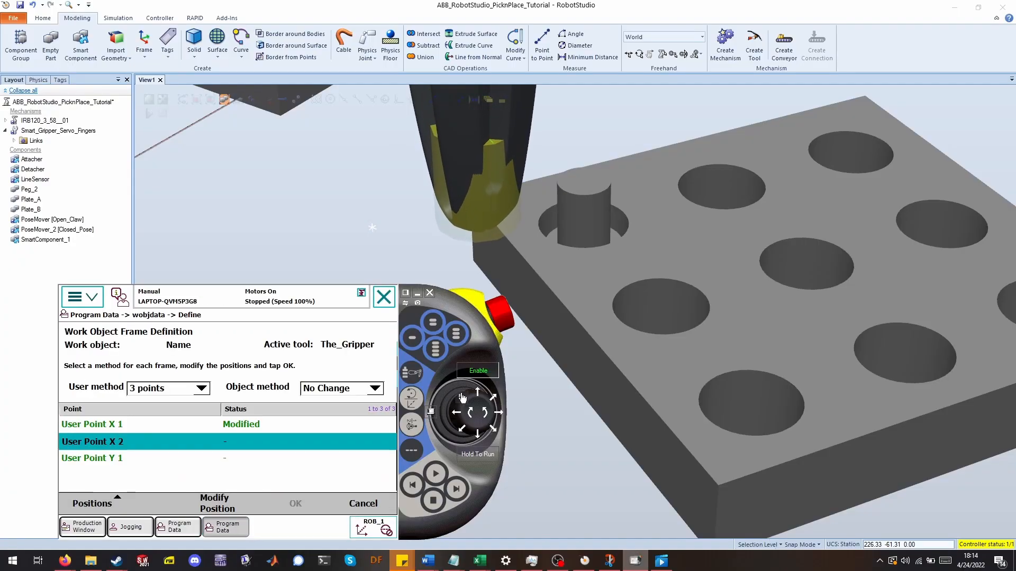
pyautogui.moveTo(463, 398); pyautogui.dragTo(497, 402)
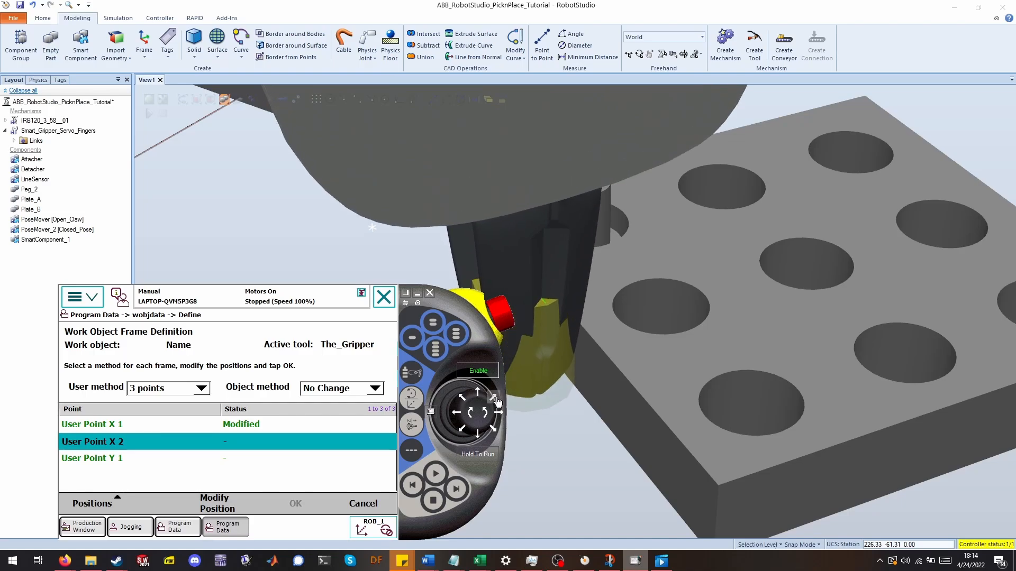
pyautogui.click(497, 399)
pyautogui.click(464, 430)
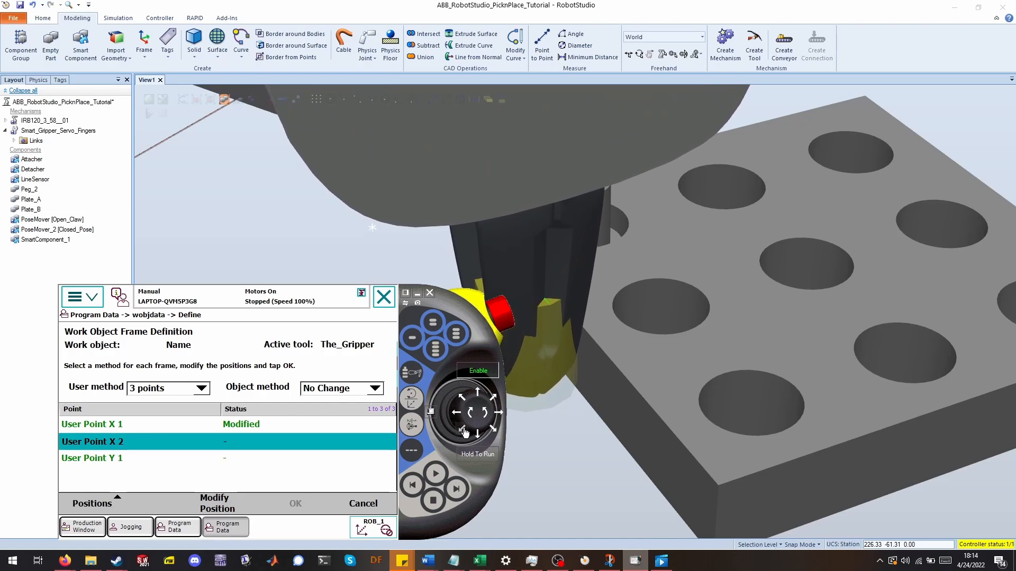
pyautogui.moveTo(464, 431); pyautogui.dragTo(464, 431)
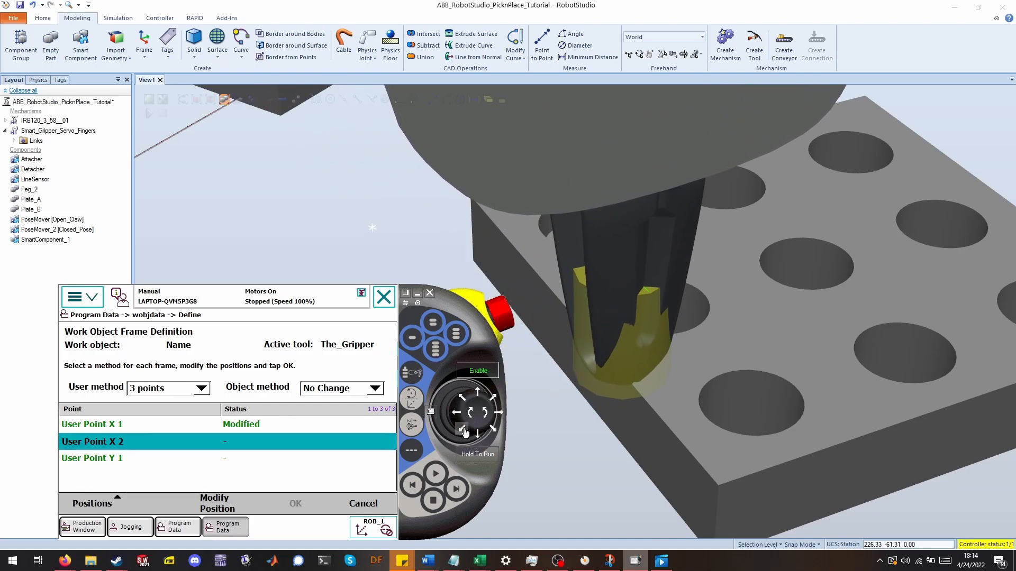
pyautogui.click(226, 506)
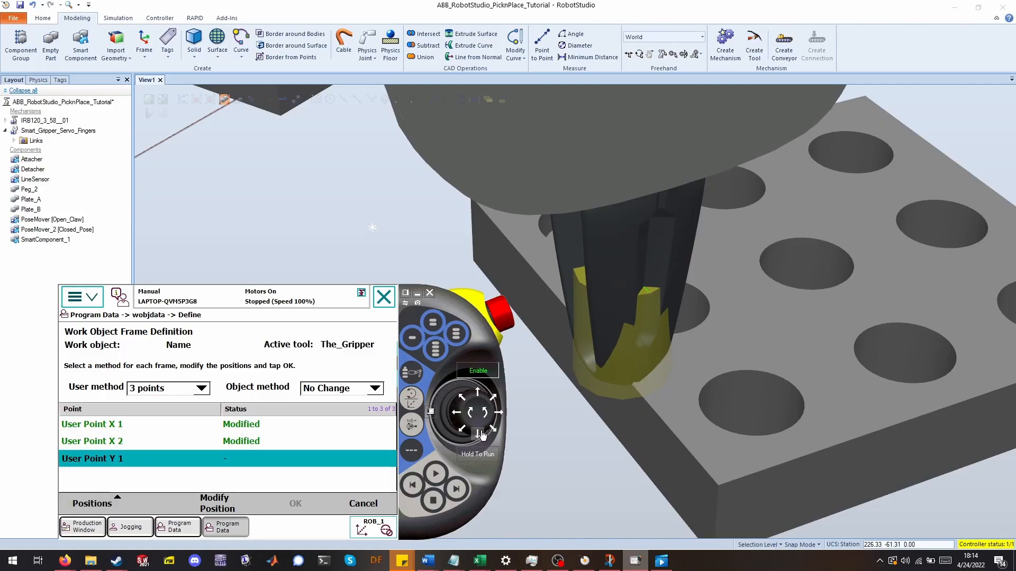
# Jog the gripper to the adjacent plate edge, record User Point Y 1, and confirm the work object frame definition.
pyautogui.moveTo(482, 435); pyautogui.dragTo(490, 436)
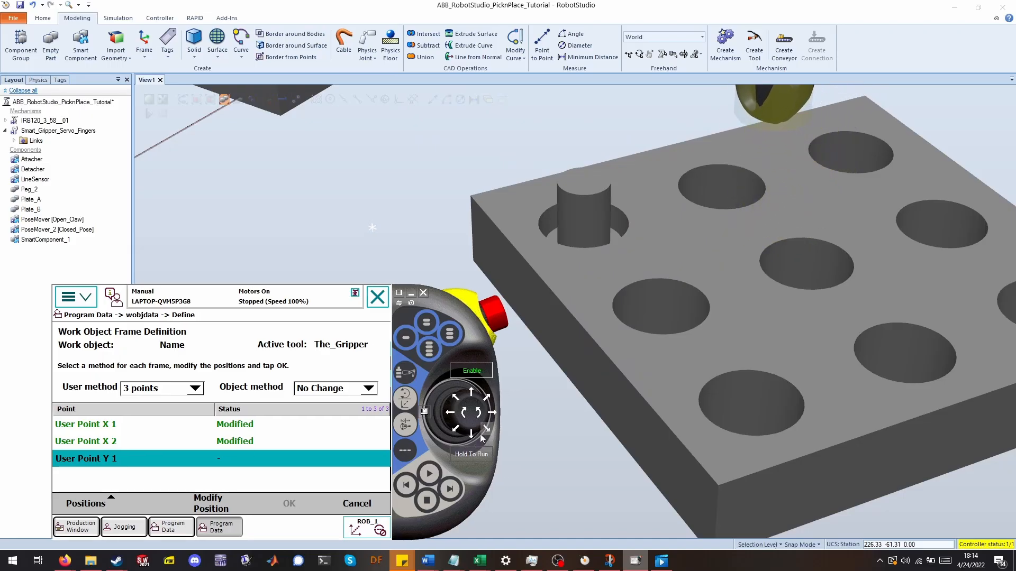
pyautogui.click(235, 509)
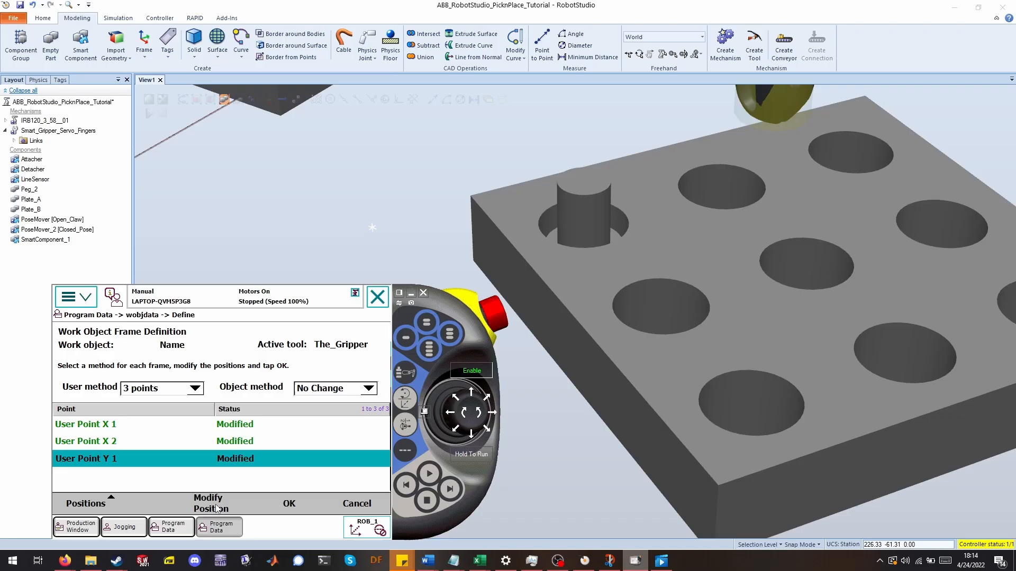
pyautogui.click(303, 498)
pyautogui.click(288, 504)
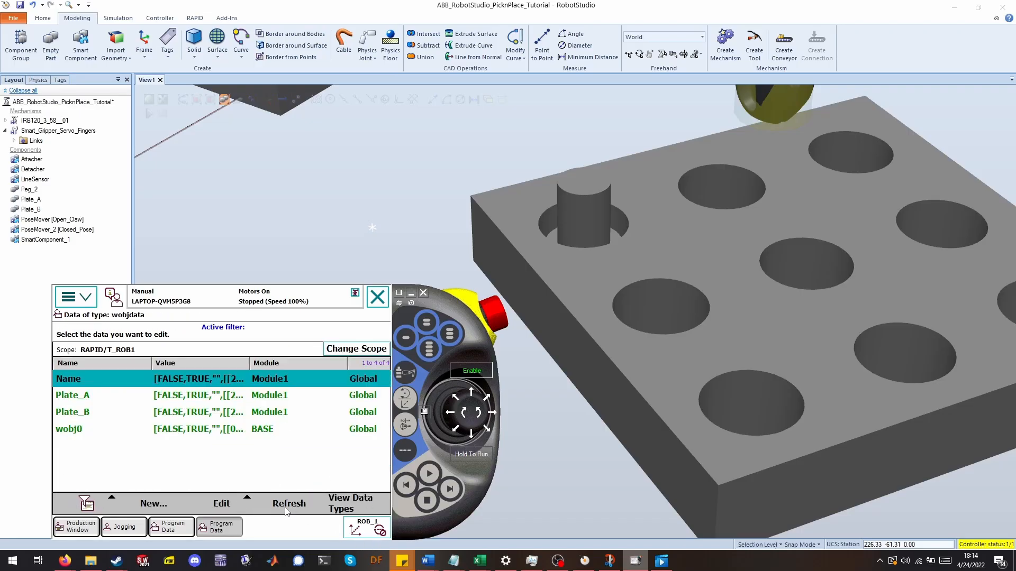
# Set the jogging coordinate system to Work Object.
pyautogui.scroll(-3, 462, 199)
pyautogui.keyDown('ctrl'); pyautogui.keyDown('shift'); pyautogui.moveTo(455, 153); pyautogui.dragTo(494, 143); pyautogui.keyUp('shift'); pyautogui.keyUp('ctrl')
pyautogui.keyDown('ctrl'); pyautogui.moveTo(418, 164); pyautogui.dragTo(535, 244); pyautogui.keyUp('ctrl')
pyautogui.keyDown('ctrl'); pyautogui.moveTo(534, 243); pyautogui.dragTo(545, 336); pyautogui.keyUp('ctrl')
pyautogui.click(634, 562)
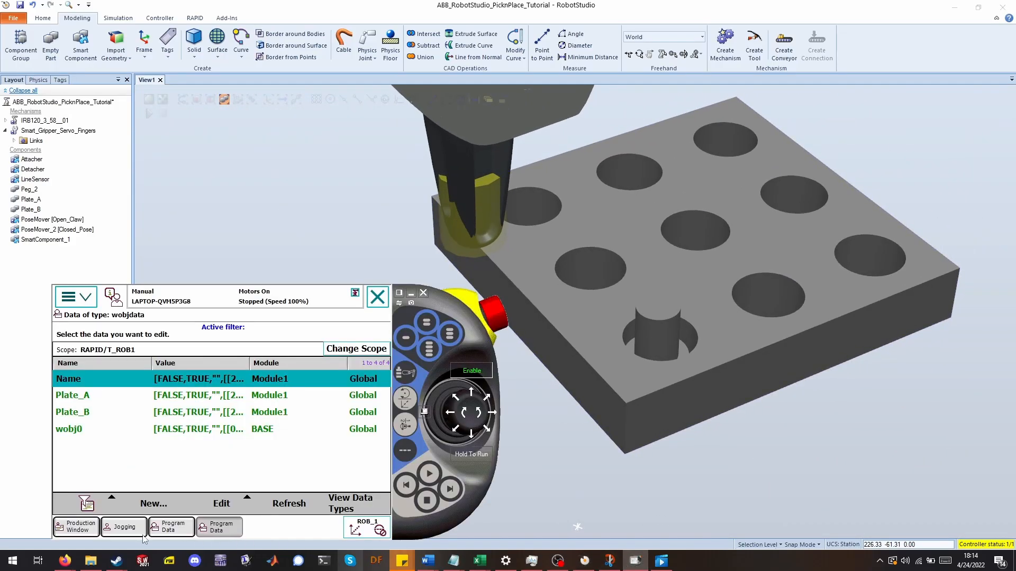
pyautogui.click(122, 529)
pyautogui.click(168, 392)
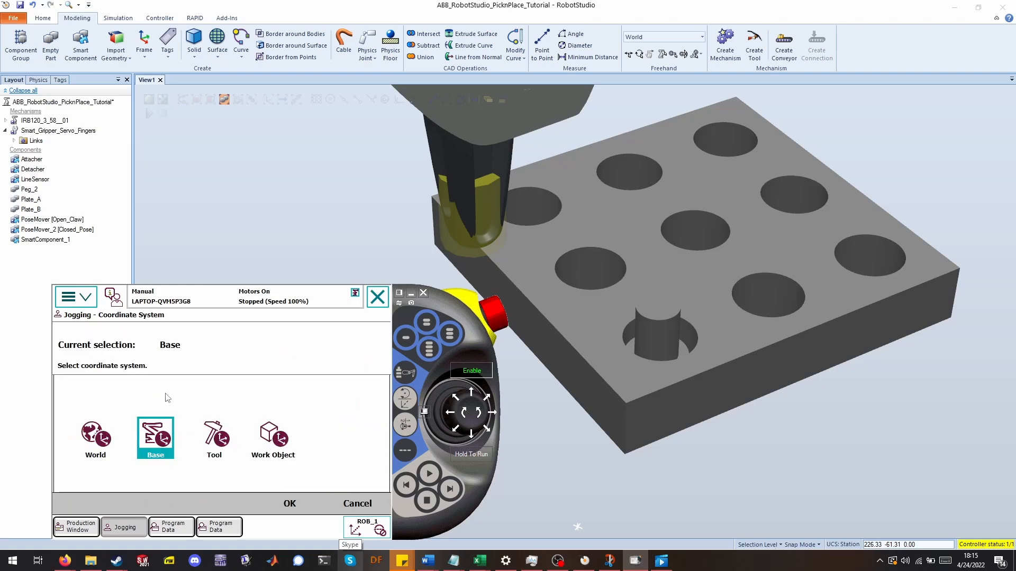
pyautogui.click(275, 436)
pyautogui.click(294, 507)
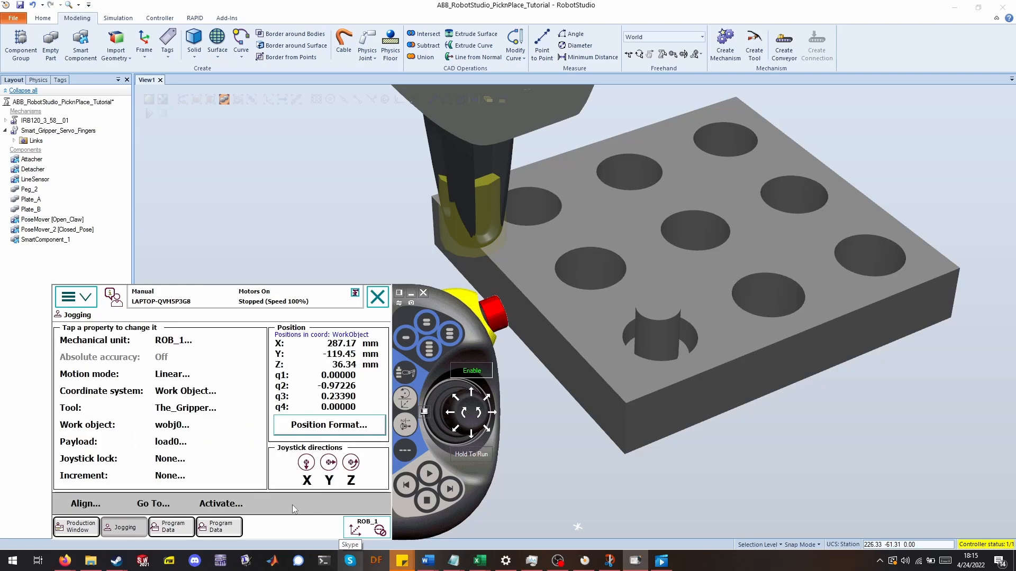
# Select the Name work object for jogging and jog the gripper in it.
pyautogui.click(175, 427)
pyautogui.click(132, 398)
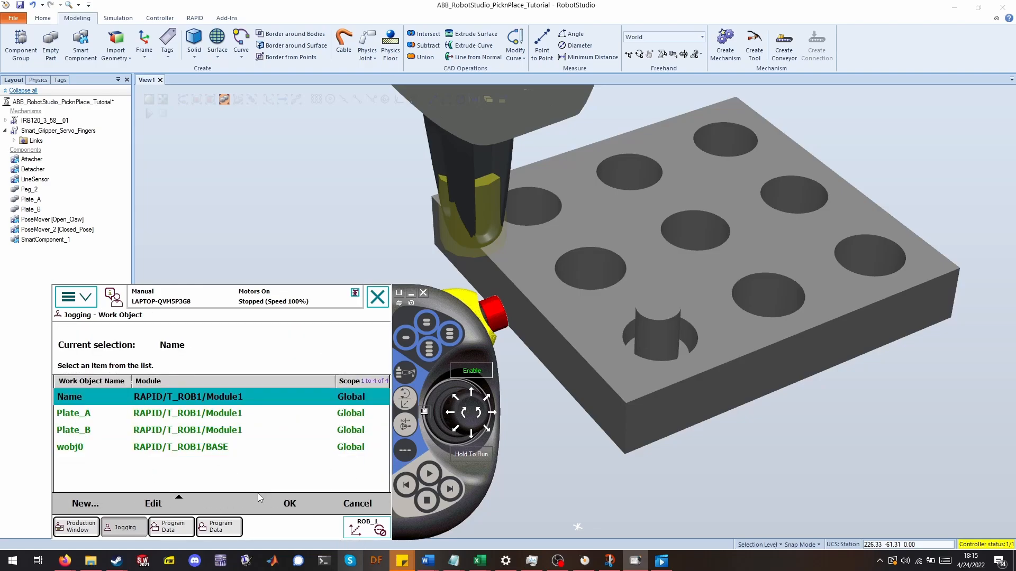
pyautogui.click(290, 505)
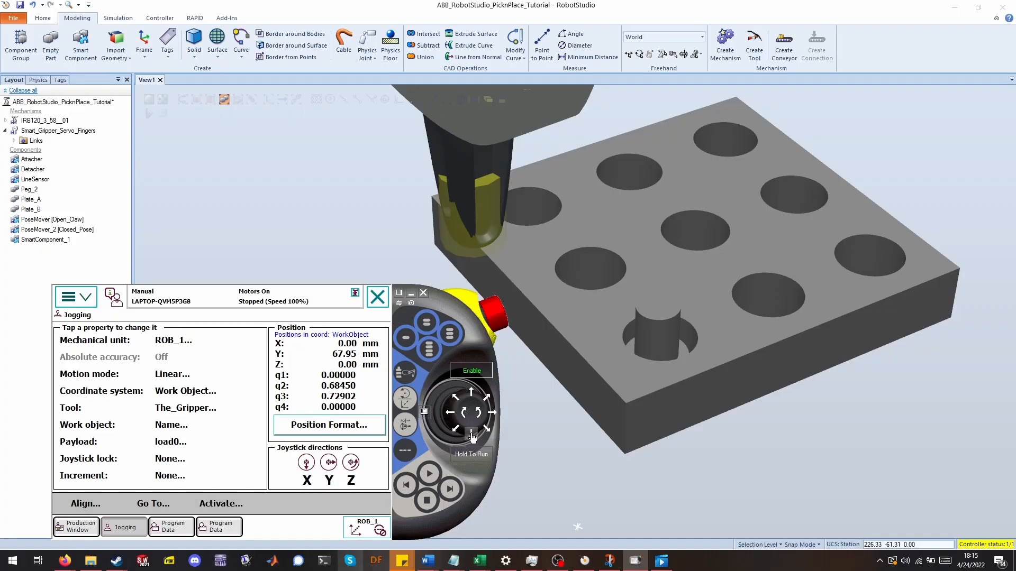
pyautogui.moveTo(473, 437); pyautogui.dragTo(450, 421)
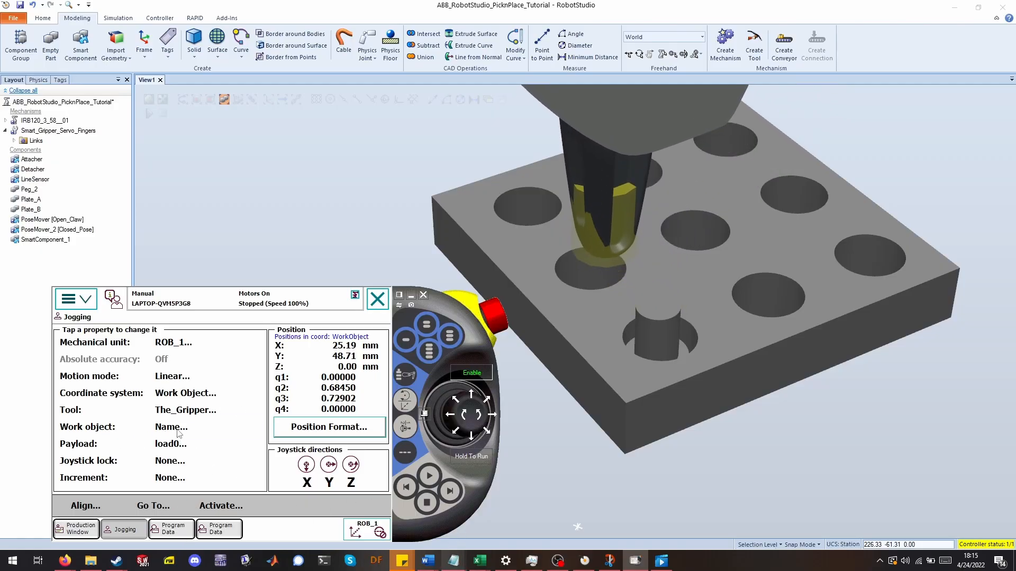
# Select Plate_A as the jogging work object and jog the gripper over a hole.
pyautogui.click(170, 427)
pyautogui.click(148, 420)
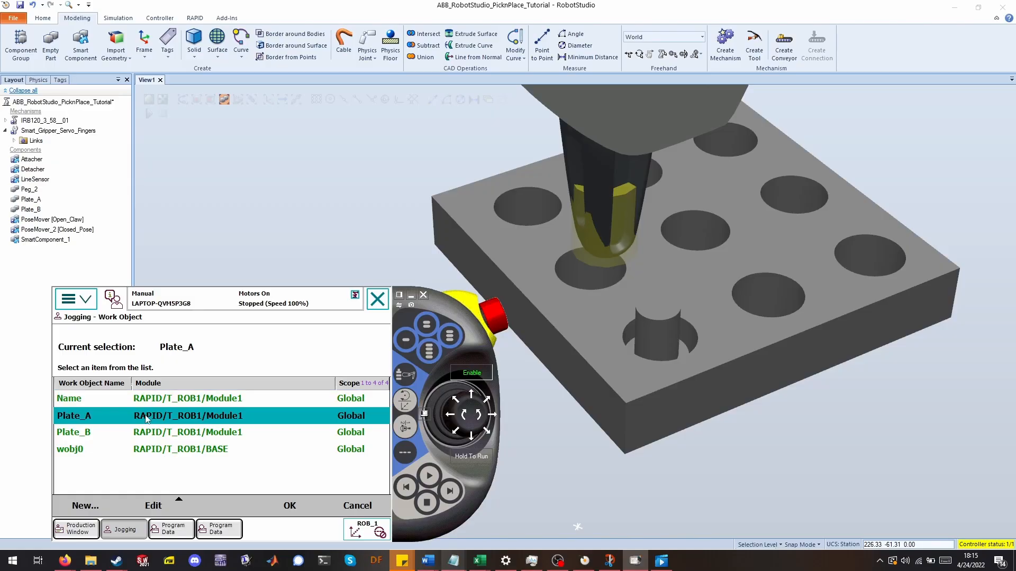
pyautogui.click(290, 506)
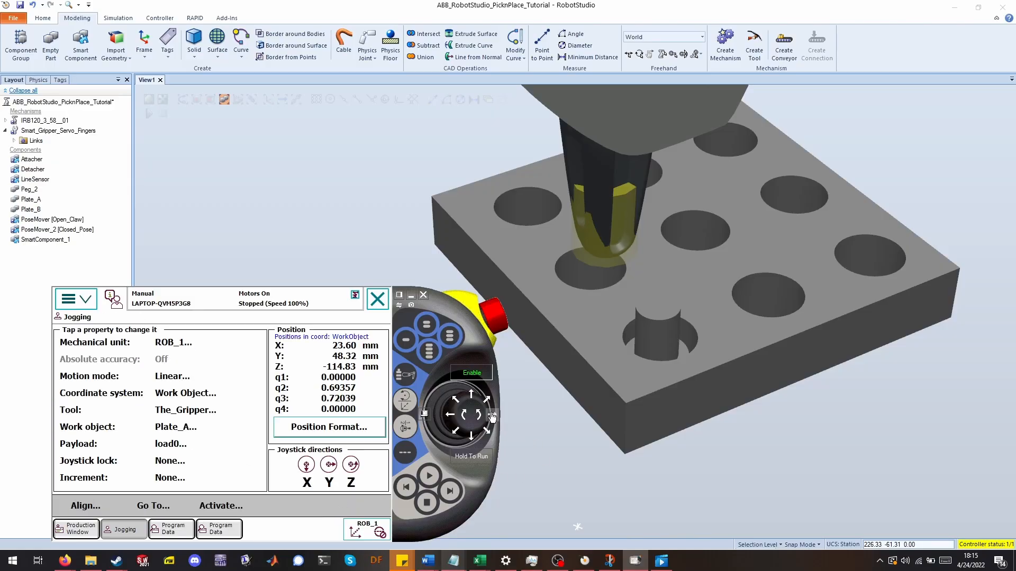
pyautogui.moveTo(493, 421); pyautogui.dragTo(470, 442)
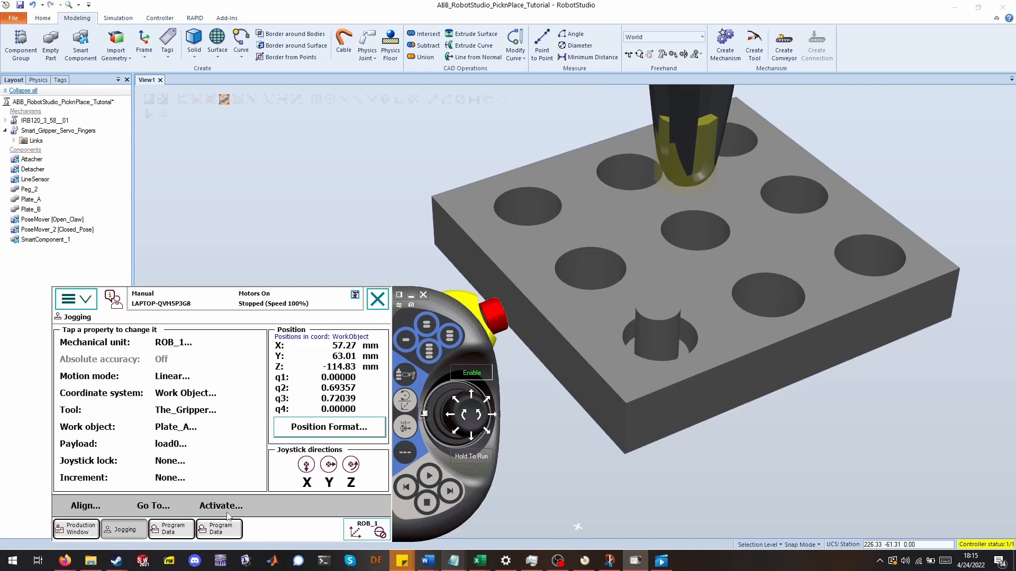
# Move the Smart Gripper mechanism to its Open_Claw pose through Modify Mechanism.
pyautogui.click(48, 131)
pyautogui.rightClick(47, 130)
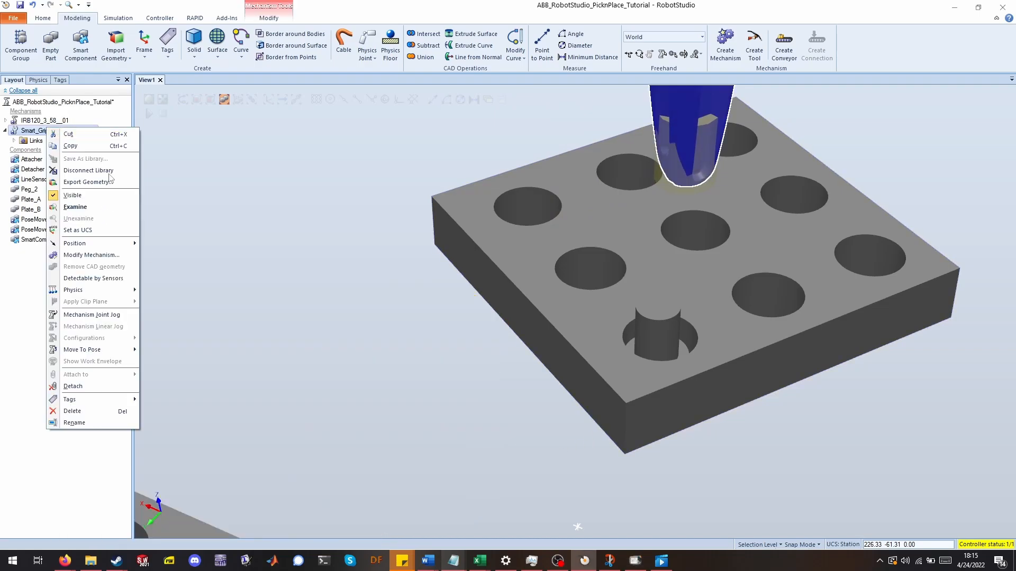
pyautogui.click(91, 255)
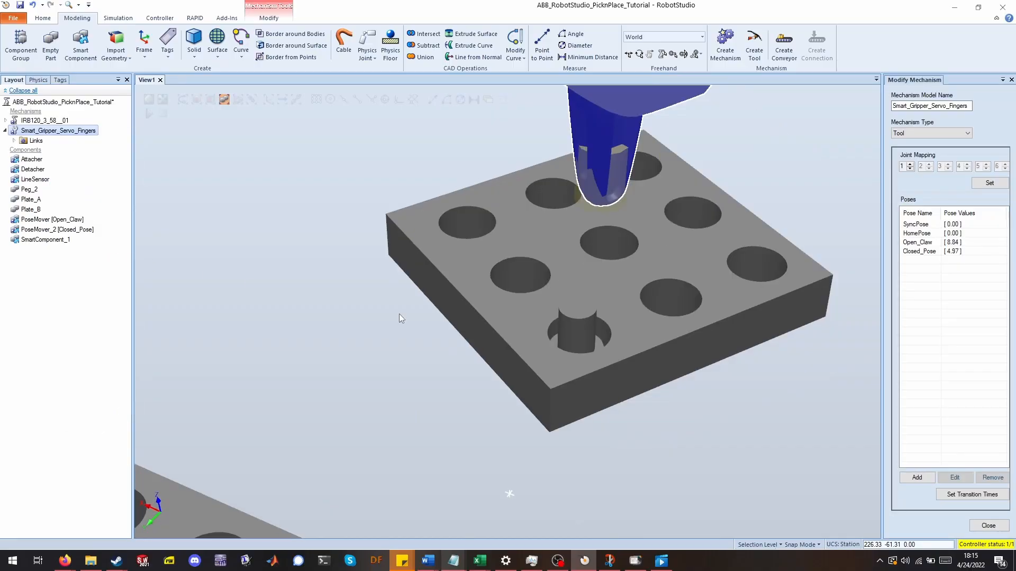
pyautogui.click(932, 247)
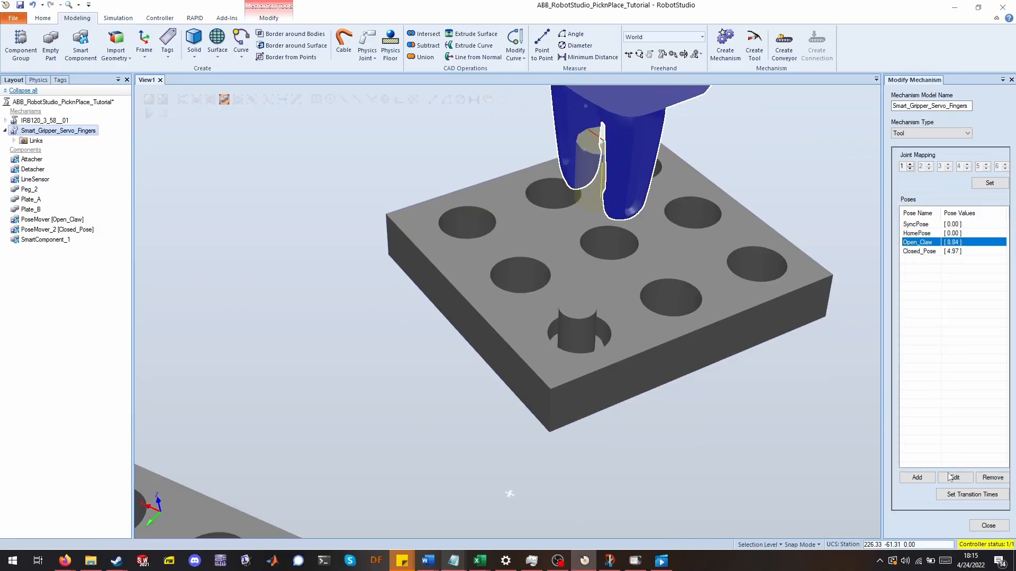
pyautogui.click(987, 525)
# Show all data types in Program Data and open the robtarget list.
pyautogui.click(635, 560)
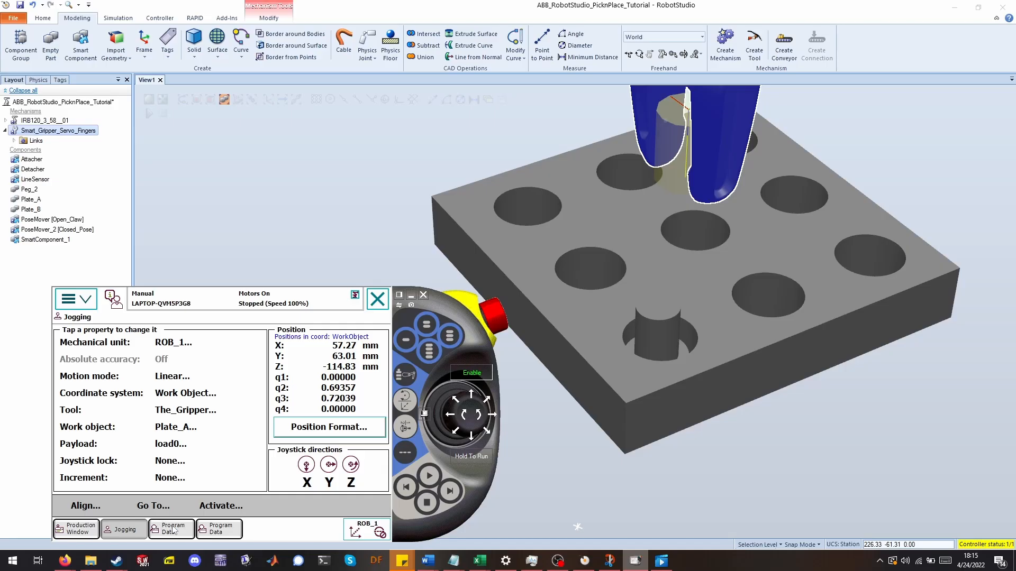
pyautogui.click(214, 531)
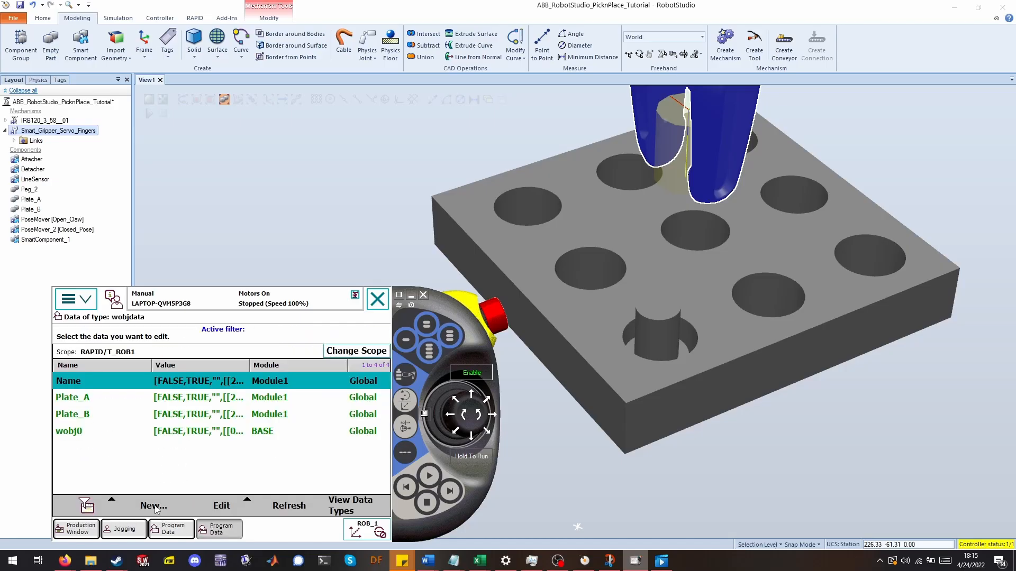
pyautogui.click(343, 507)
pyautogui.click(361, 506)
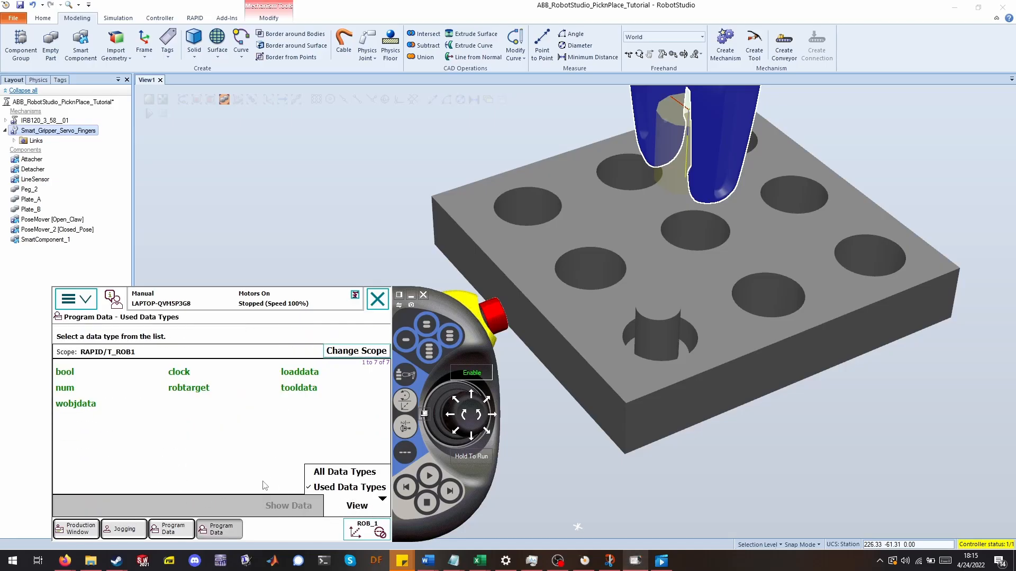
pyautogui.click(342, 472)
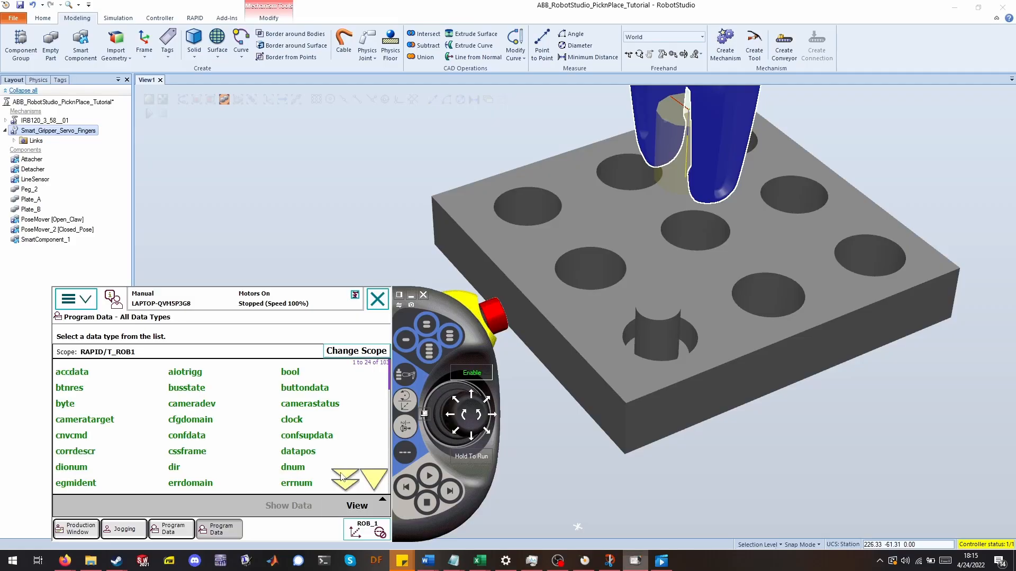
pyautogui.click(347, 482)
pyautogui.click(347, 483)
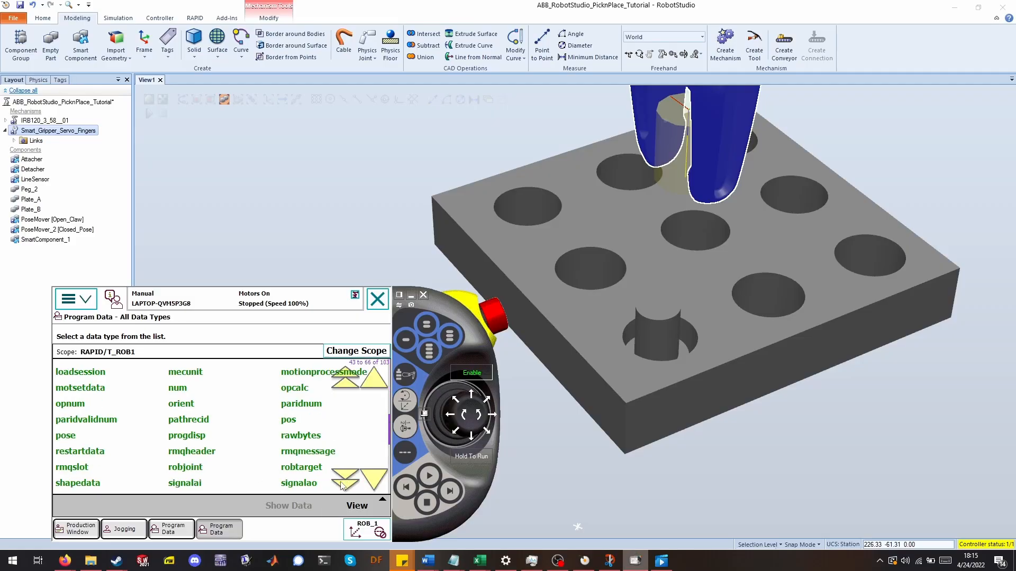
pyautogui.doubleClick(309, 473)
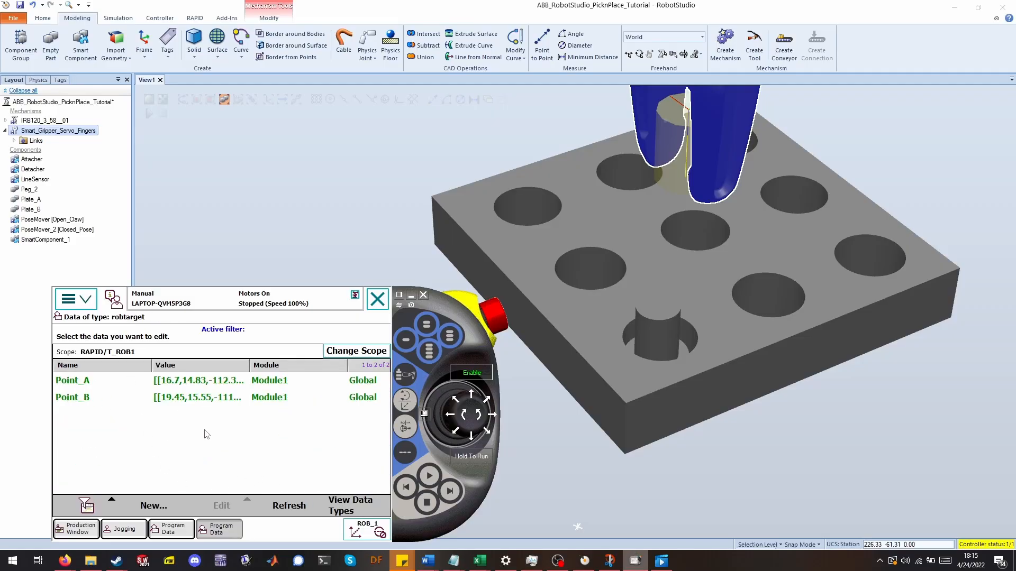
# Declare a new robtarget with the default name p10.
pyautogui.click(151, 507)
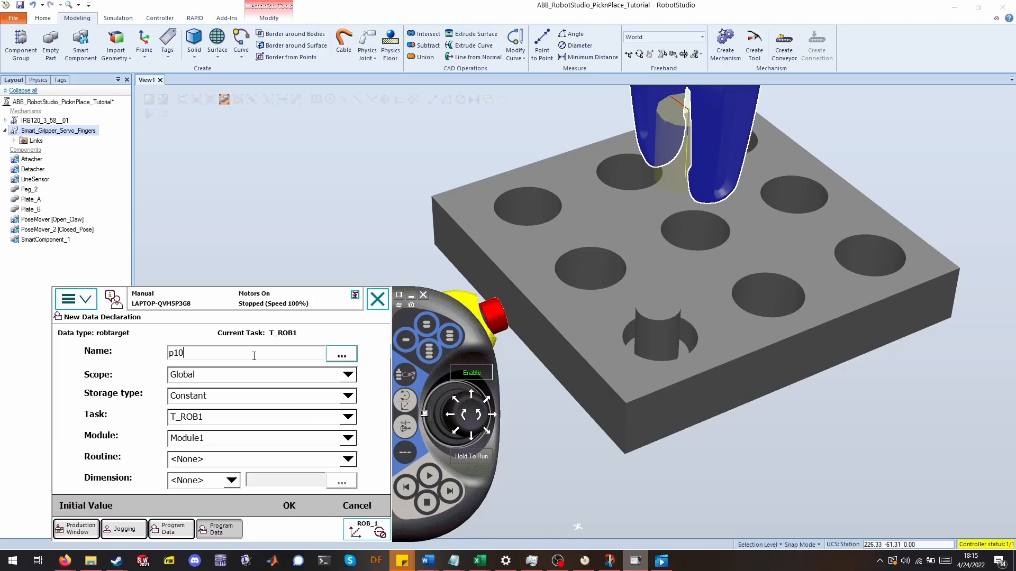
pyautogui.doubleClick(254, 355)
pyautogui.click(289, 506)
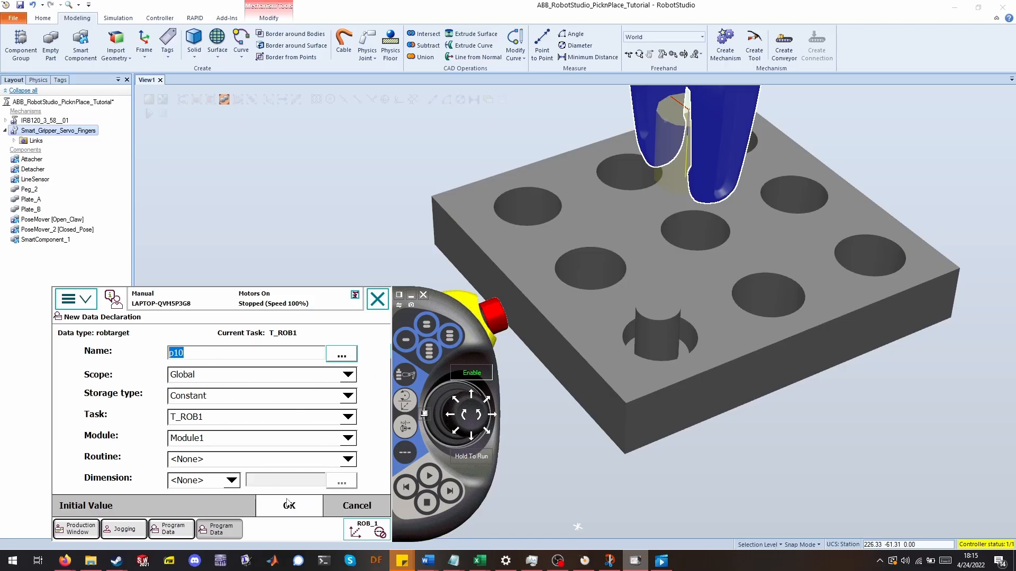
# Jog the open gripper down around the peg on Plate_A.
pyautogui.click(221, 506)
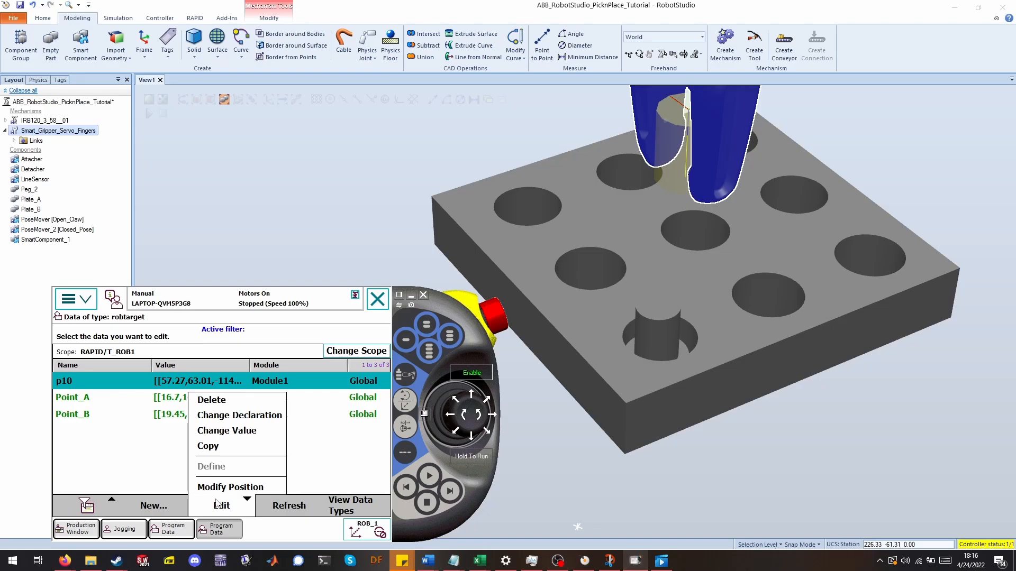
pyautogui.click(216, 504)
pyautogui.moveTo(473, 417)
pyautogui.mouseDown()
pyautogui.moveTo(456, 416)
pyautogui.moveTo(475, 400)
pyautogui.mouseUp()
pyautogui.click(411, 296)
pyautogui.scroll(5, 575, 348)
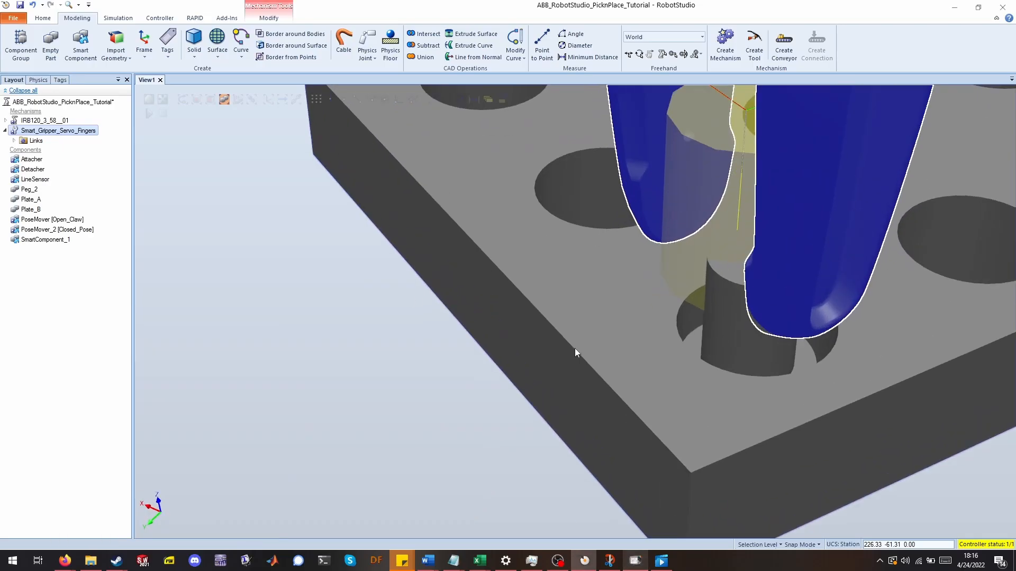
pyautogui.scroll(-4, 561, 343)
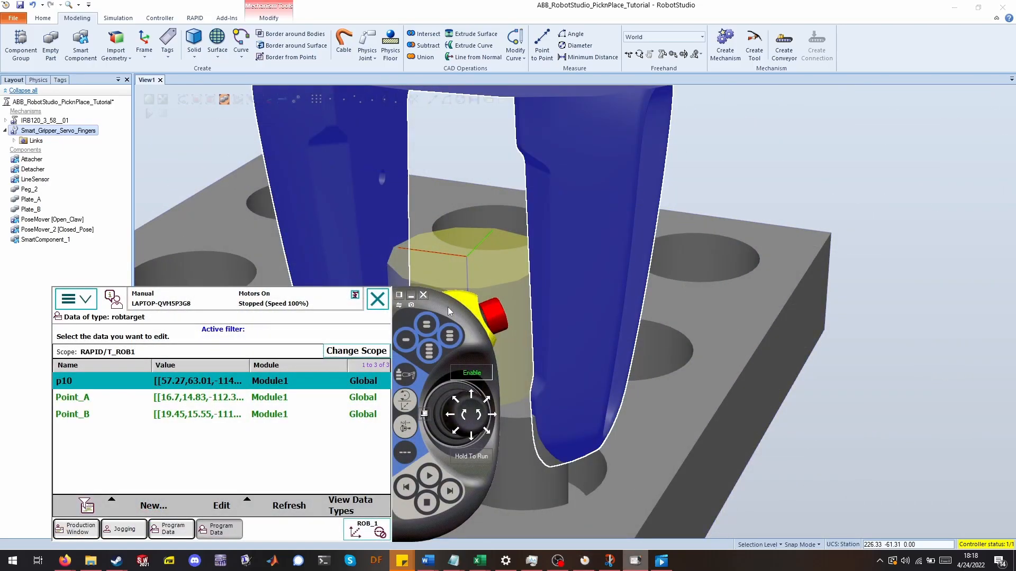
# Jog the open gripper sideways until its fingers are centred around the peg on Plate_A.
pyautogui.moveTo(449, 311); pyautogui.dragTo(397, 319)
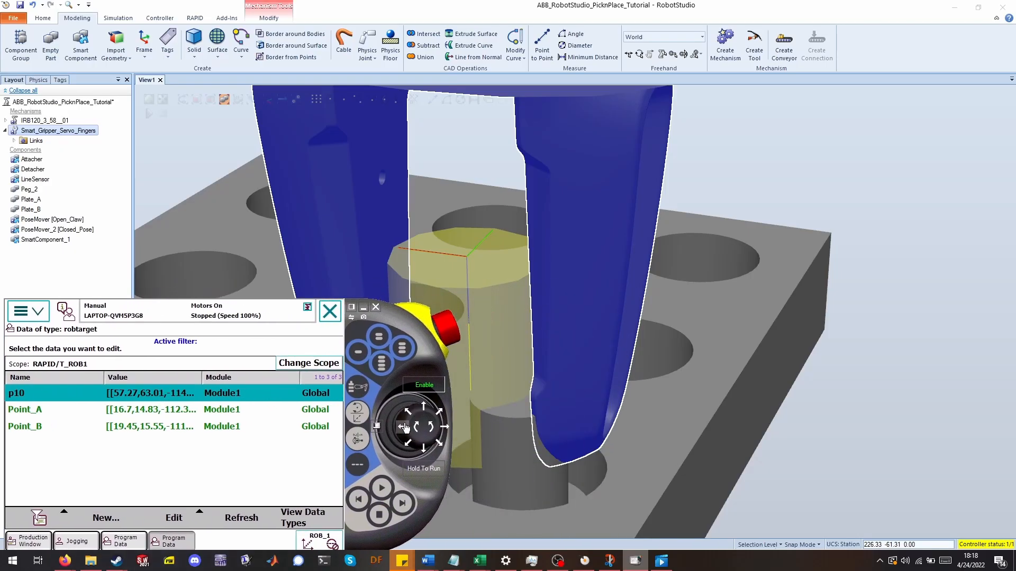
pyautogui.click(425, 408)
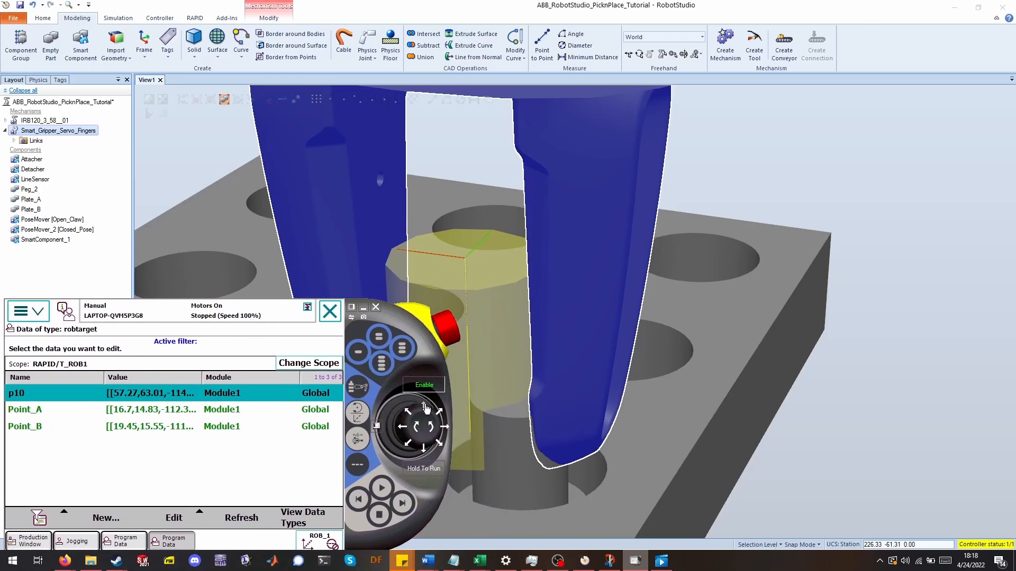
pyautogui.click(423, 448)
pyautogui.click(405, 429)
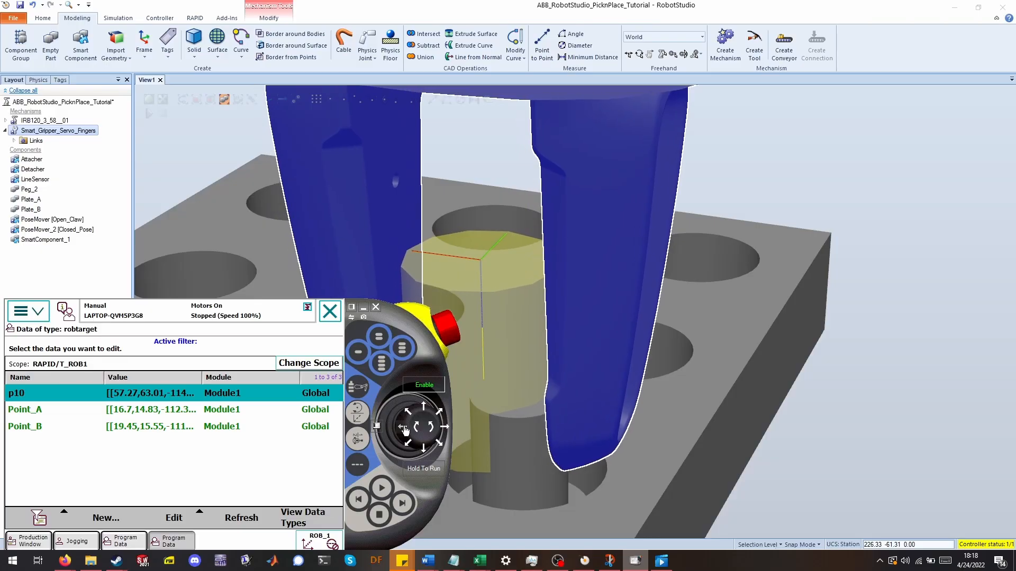
pyautogui.click(444, 431)
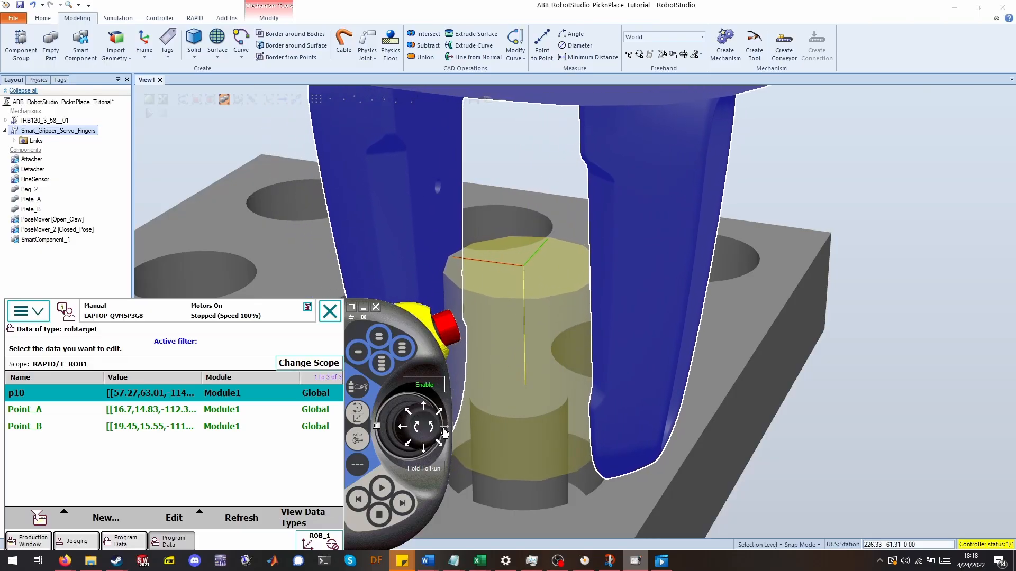
pyautogui.keyDown('ctrl'); pyautogui.keyDown('shift'); pyautogui.moveTo(719, 406); pyautogui.dragTo(742, 384); pyautogui.keyUp('shift'); pyautogui.keyUp('ctrl')
pyautogui.keyDown('ctrl'); pyautogui.keyDown('shift'); pyautogui.moveTo(656, 392); pyautogui.dragTo(691, 338); pyautogui.keyUp('shift'); pyautogui.keyUp('ctrl')
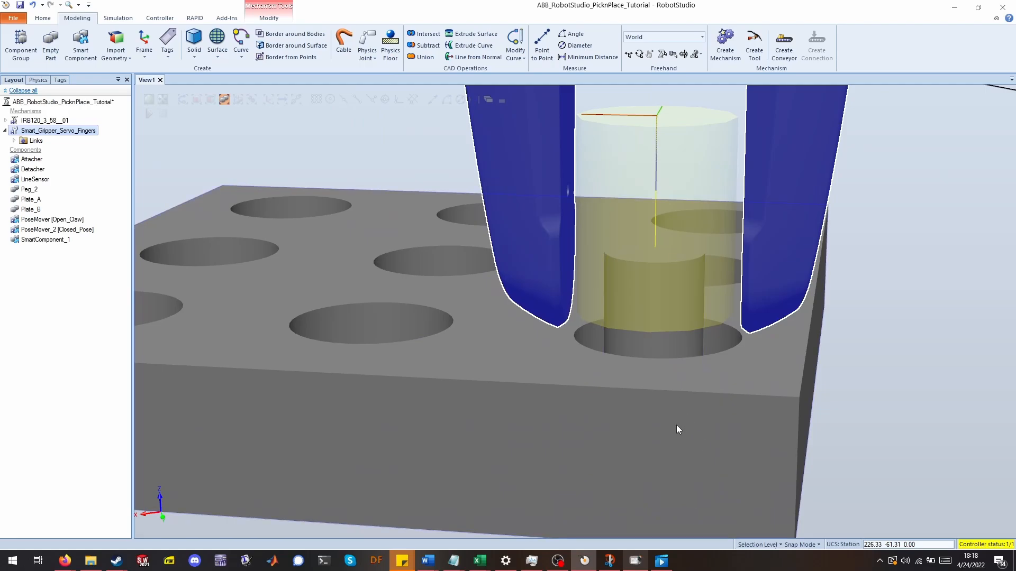
# Record the robot's current position into the p10 robtarget with Modify Position.
pyautogui.click(635, 561)
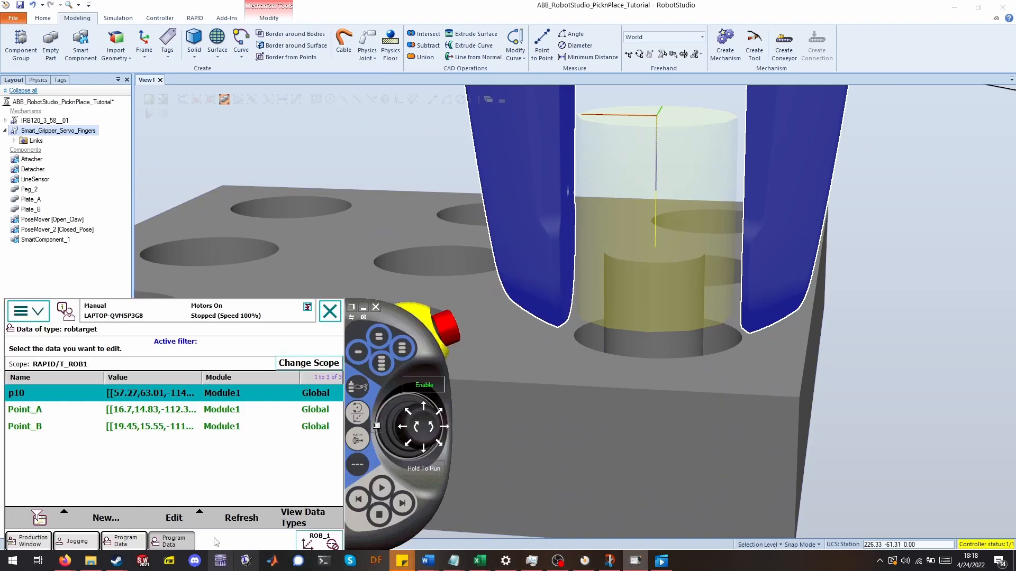
pyautogui.click(174, 517)
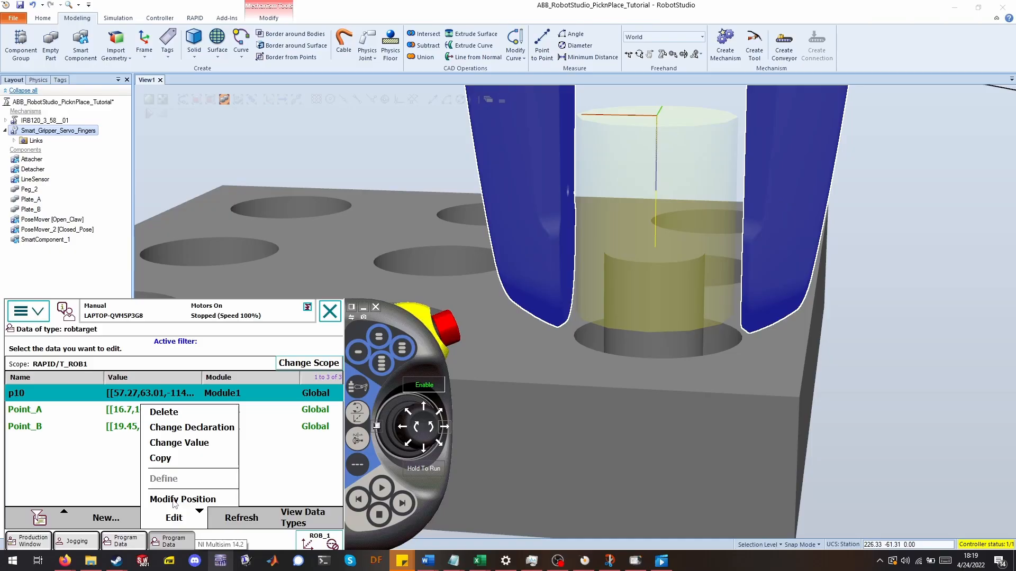
pyautogui.click(173, 500)
pyautogui.click(111, 495)
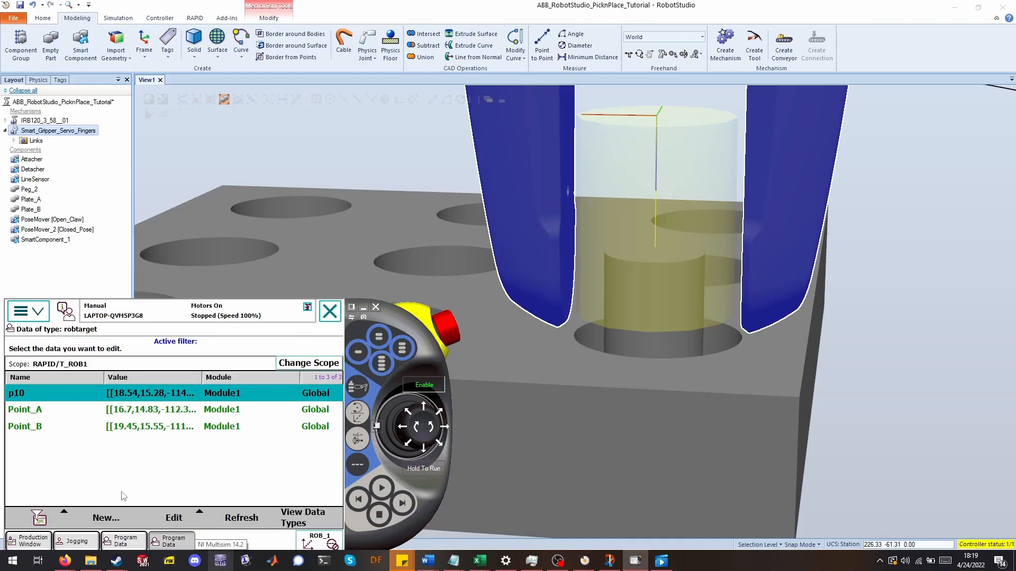
# Jog the gripper up and away from the peg.
pyautogui.click(430, 430)
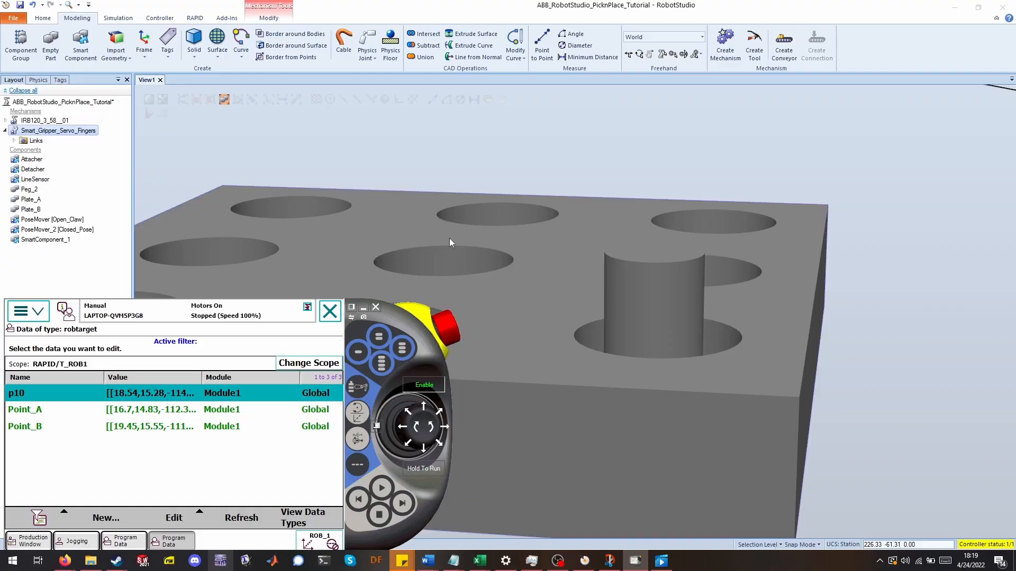
pyautogui.scroll(-4, 449, 238)
pyautogui.keyDown('ctrl'); pyautogui.moveTo(442, 233); pyautogui.dragTo(841, 363); pyautogui.keyUp('ctrl')
pyautogui.keyDown('ctrl'); pyautogui.moveTo(521, 392); pyautogui.dragTo(646, 408); pyautogui.keyUp('ctrl')
pyautogui.scroll(-3, 646, 408)
pyautogui.scroll(-1, 610, 438)
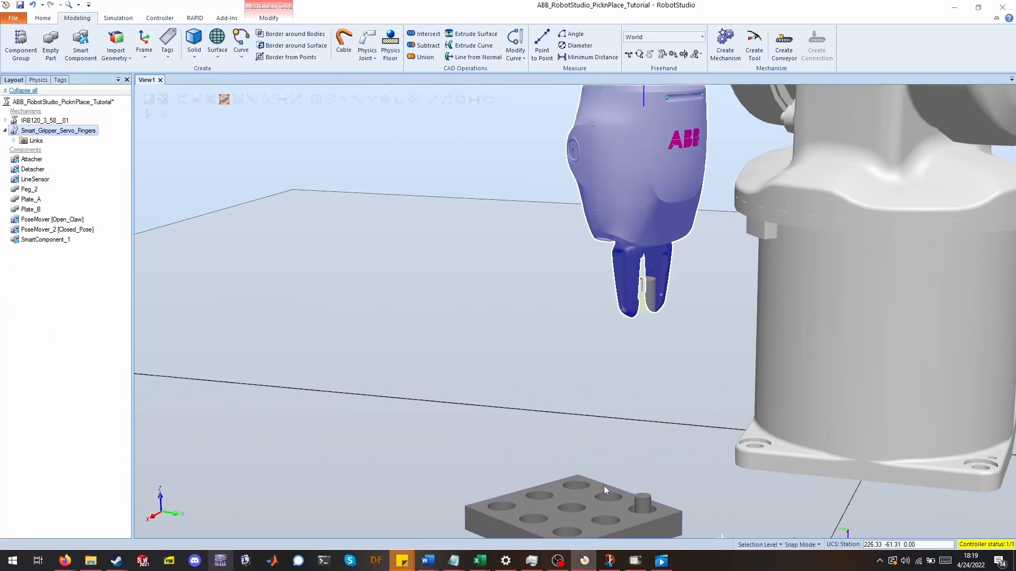
pyautogui.scroll(-1, 582, 471)
# Move the robot back to the p10 target with the jogging Go To function.
pyautogui.click(635, 561)
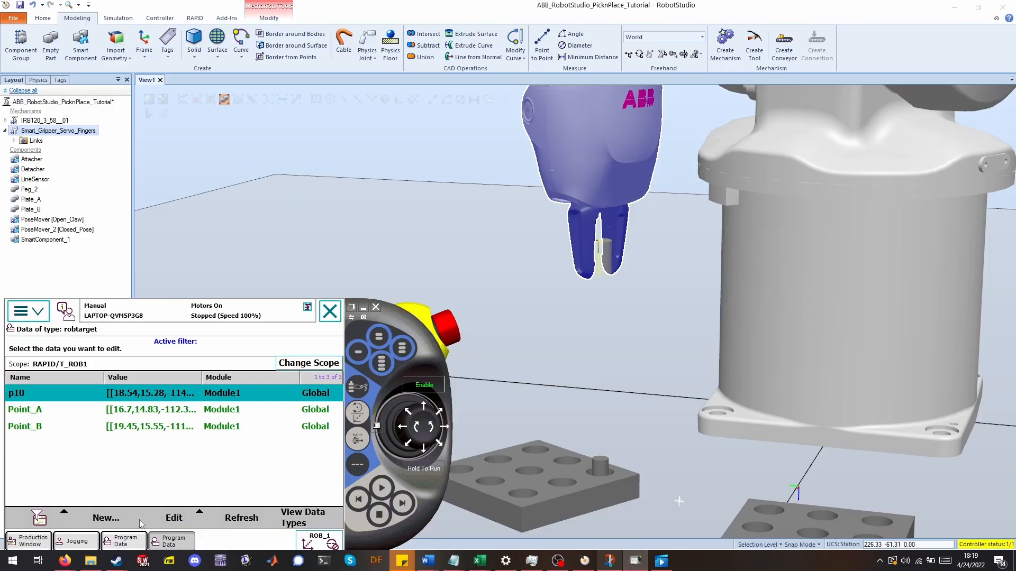
pyautogui.click(80, 541)
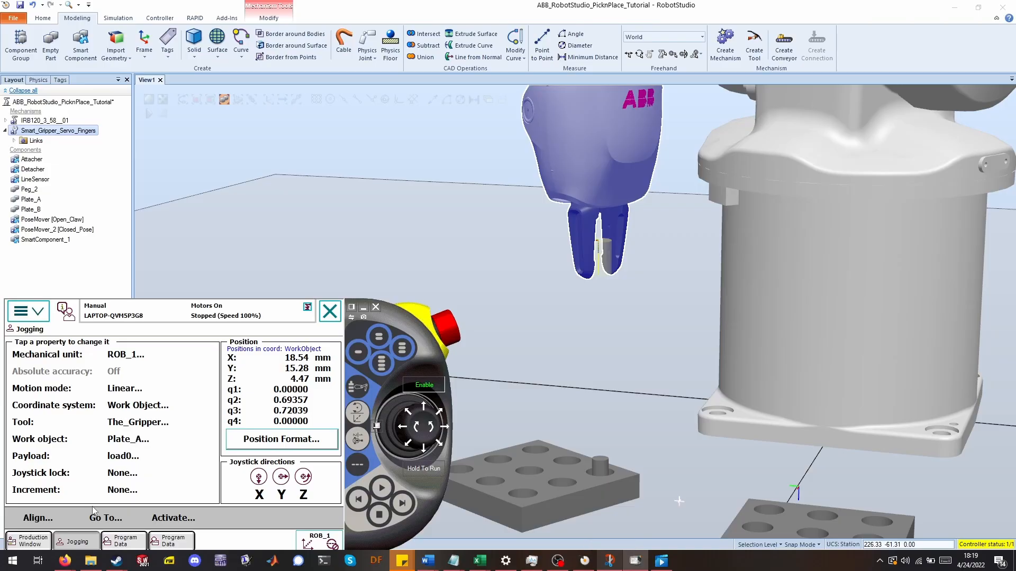
pyautogui.click(117, 518)
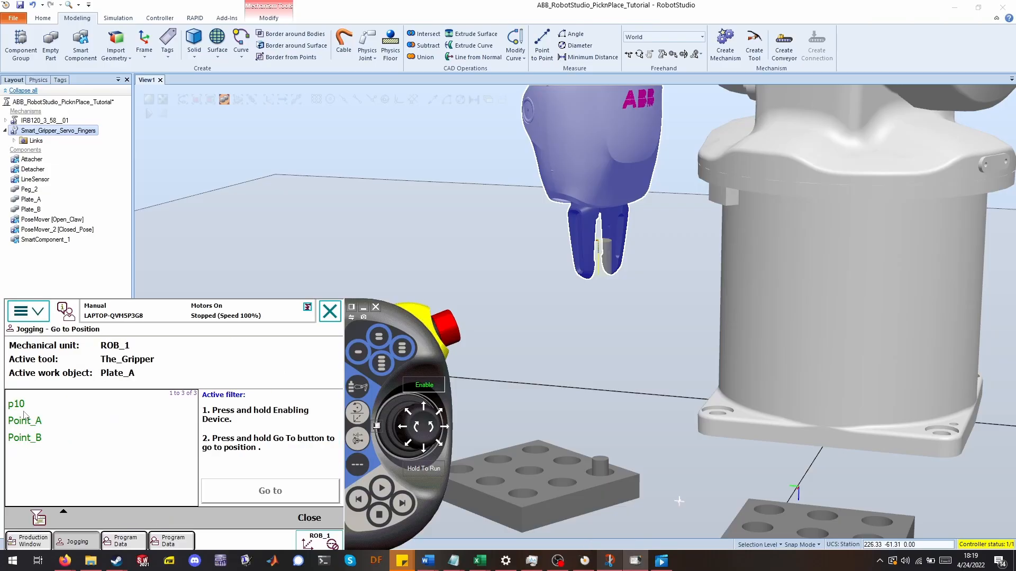
pyautogui.click(24, 412)
pyautogui.moveTo(262, 486); pyautogui.dragTo(262, 486)
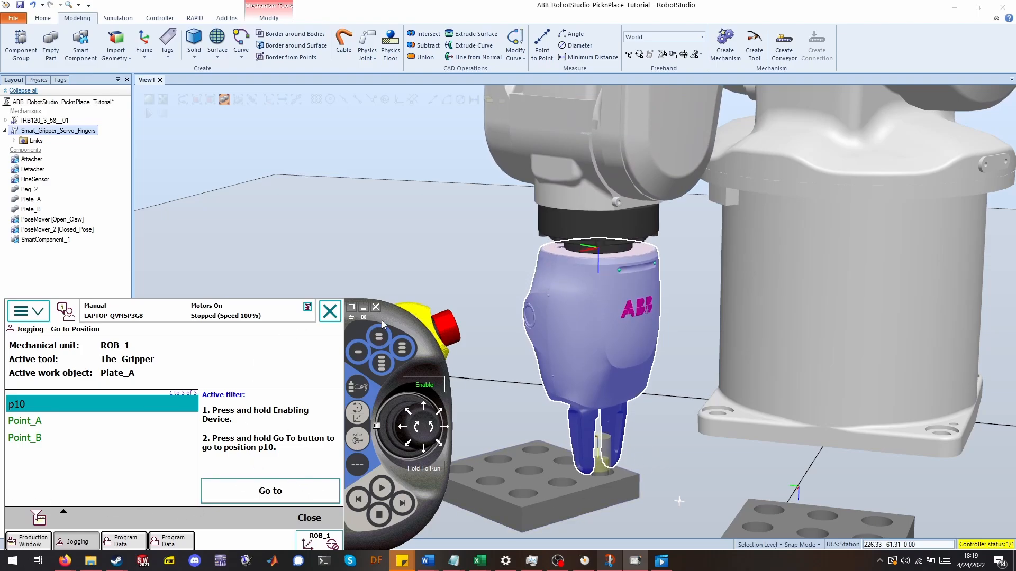
pyautogui.moveTo(382, 319)
pyautogui.mouseDown()
pyautogui.moveTo(429, 269)
pyautogui.moveTo(381, 316)
pyautogui.mouseUp()
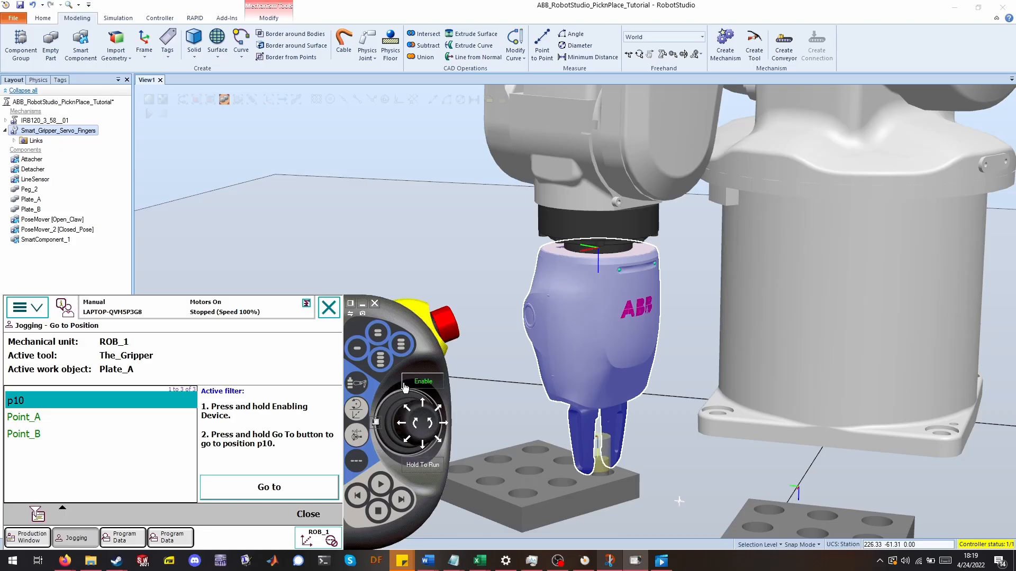
pyautogui.click(315, 515)
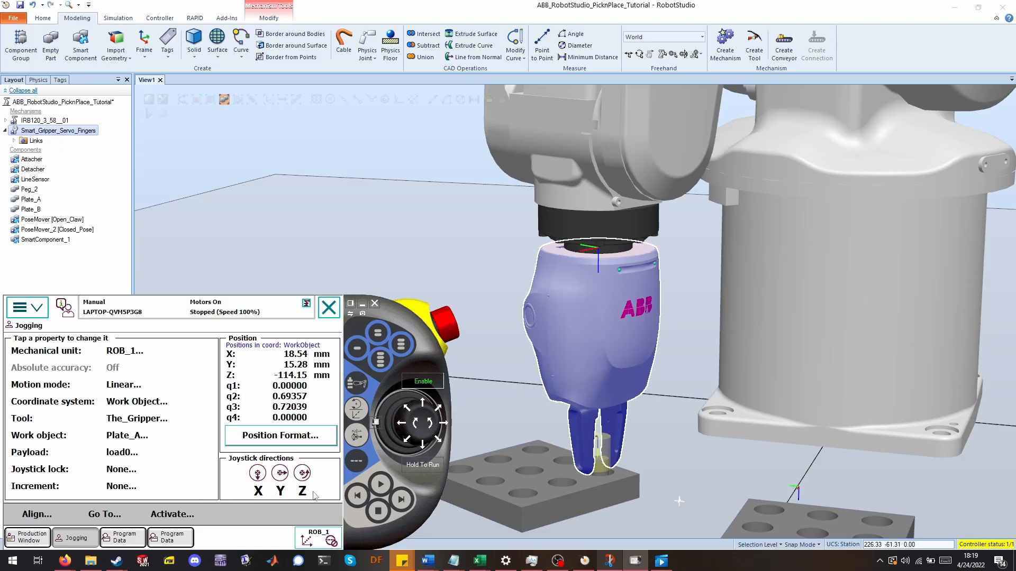
# Switch the jog motion mode to Axis 4-6 and jog the gripper's wrist axes.
pyautogui.click(357, 436)
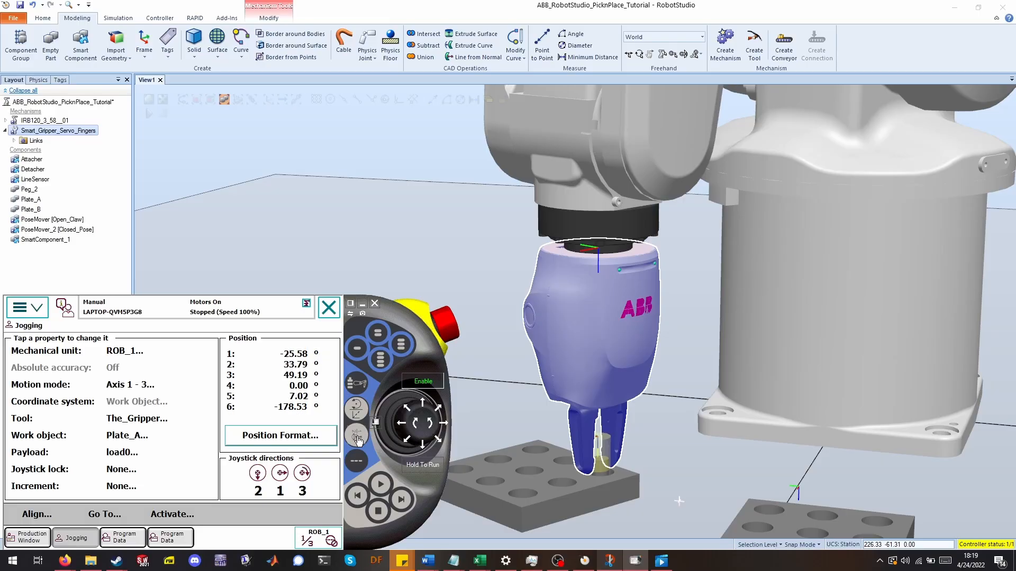
pyautogui.click(357, 437)
pyautogui.moveTo(432, 429); pyautogui.dragTo(432, 429)
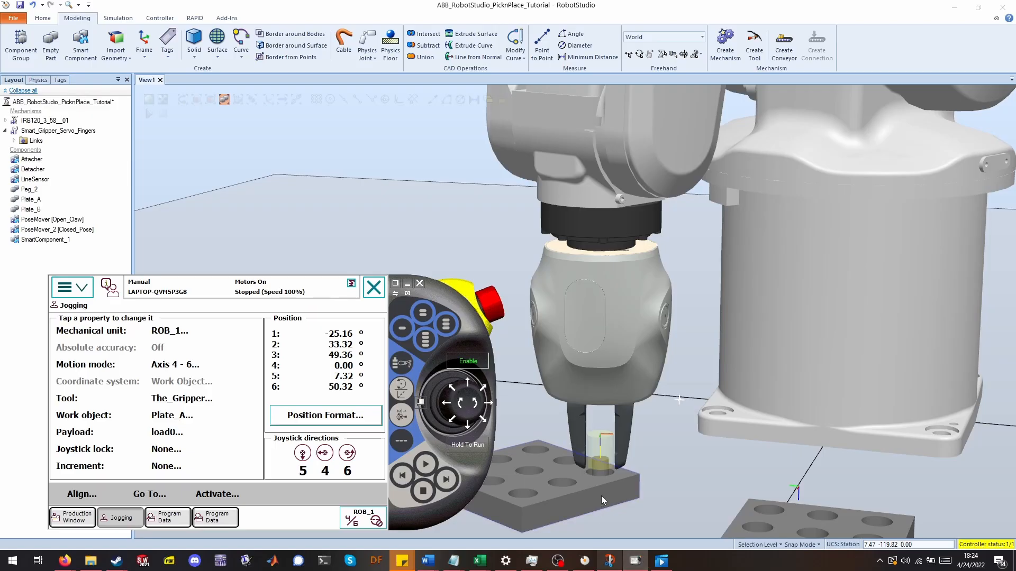
# Open the tool Align dialog and examine the gripper's orientation around the peg.
pyautogui.click(77, 500)
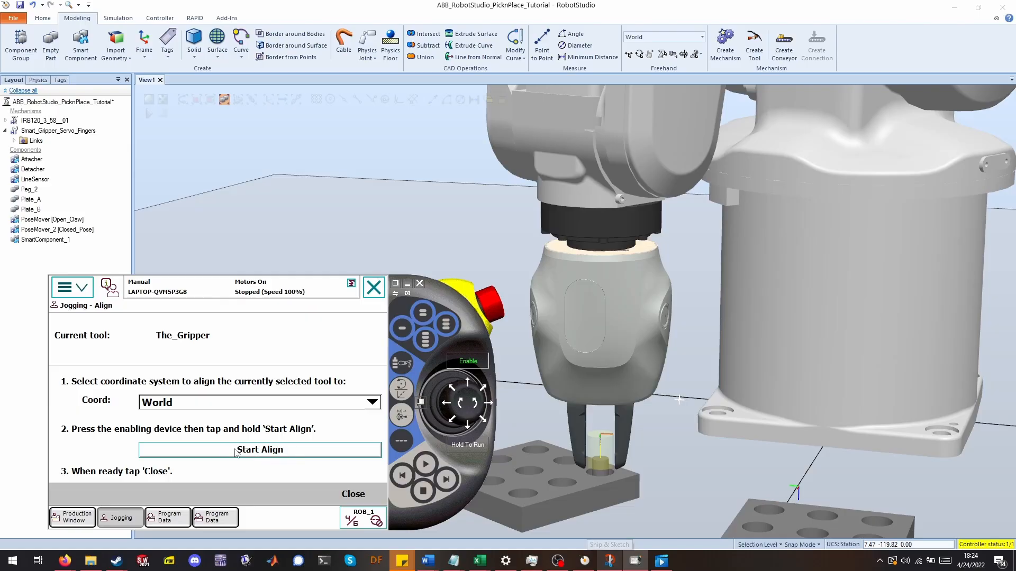
pyautogui.scroll(2, 569, 436)
pyautogui.scroll(1, 569, 436)
pyautogui.scroll(1, 588, 430)
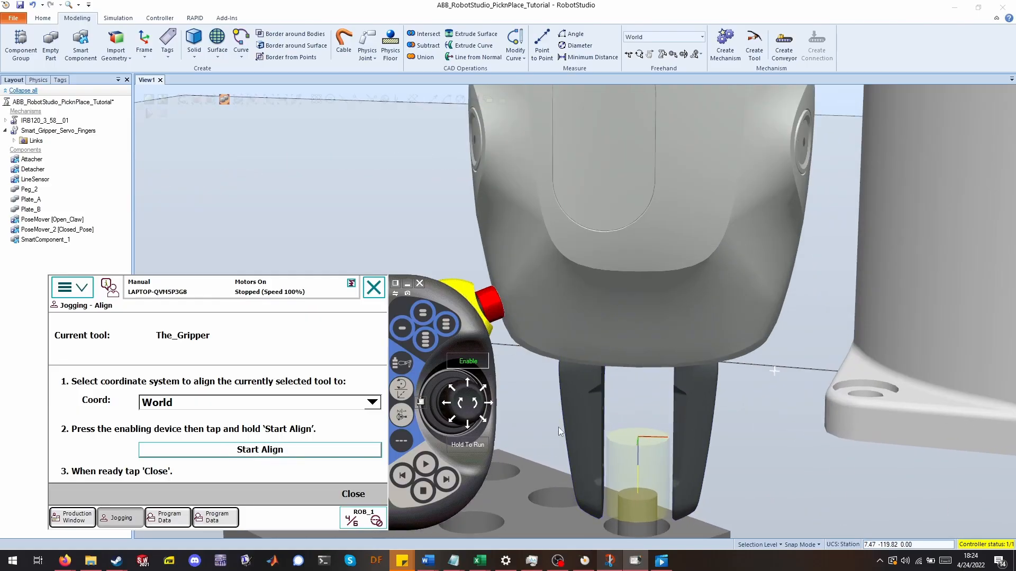
pyautogui.keyDown('ctrl'); pyautogui.keyDown('shift'); pyautogui.moveTo(557, 427); pyautogui.dragTo(645, 440); pyautogui.keyUp('shift'); pyautogui.keyUp('ctrl')
pyautogui.keyDown('ctrl'); pyautogui.keyDown('shift'); pyautogui.moveTo(544, 365); pyautogui.dragTo(656, 405); pyautogui.keyUp('shift'); pyautogui.keyUp('ctrl')
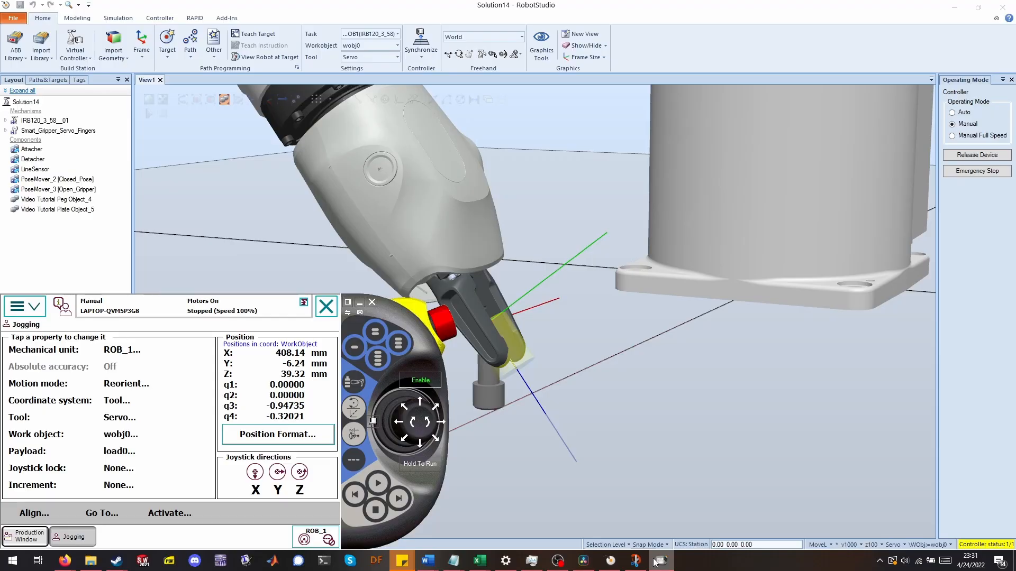
# Align the gripper tool to the World coordinate system with Start Align, then close the Align dialog.
pyautogui.moveTo(397, 313)
pyautogui.mouseDown()
pyautogui.moveTo(762, 312)
pyautogui.moveTo(381, 304)
pyautogui.moveTo(403, 307)
pyautogui.moveTo(389, 312)
pyautogui.mouseUp()
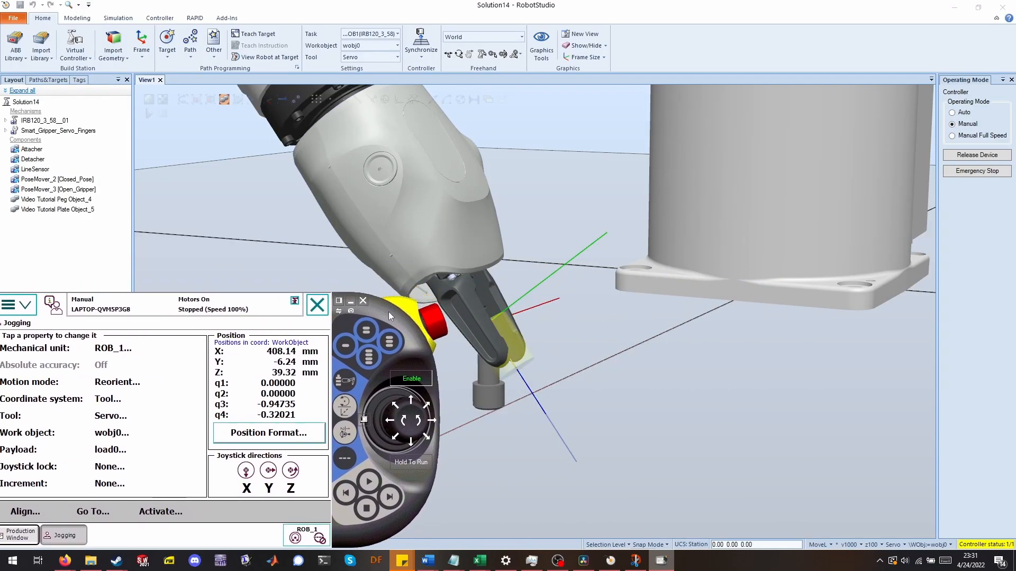
pyautogui.click(145, 516)
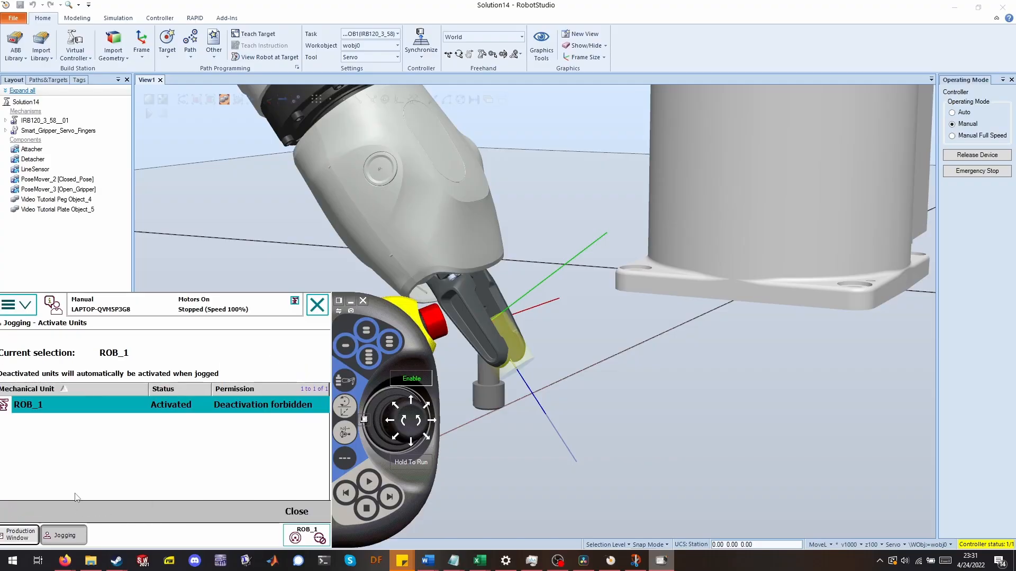
pyautogui.click(296, 511)
pyautogui.click(33, 511)
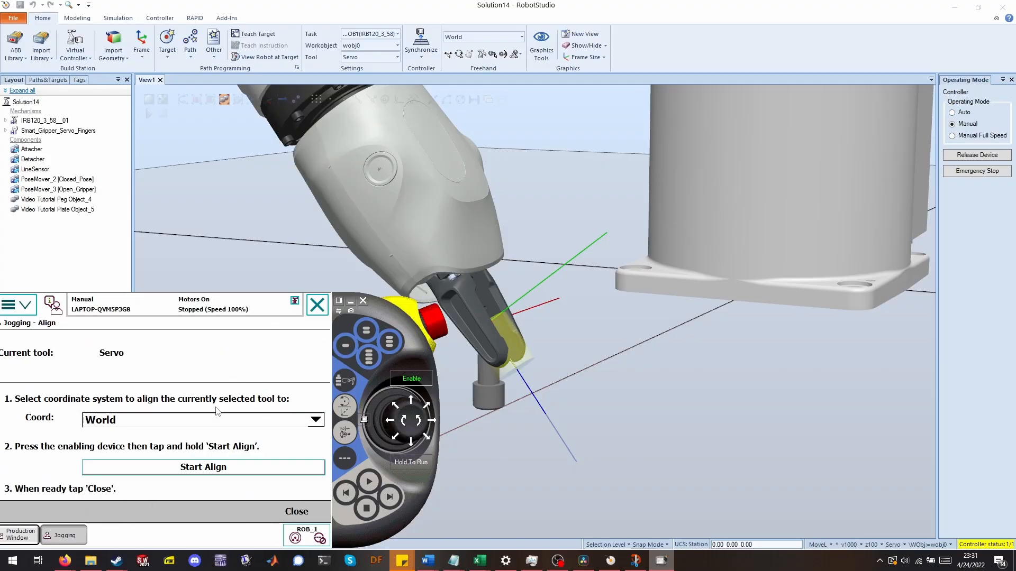
pyautogui.moveTo(380, 313); pyautogui.dragTo(367, 322)
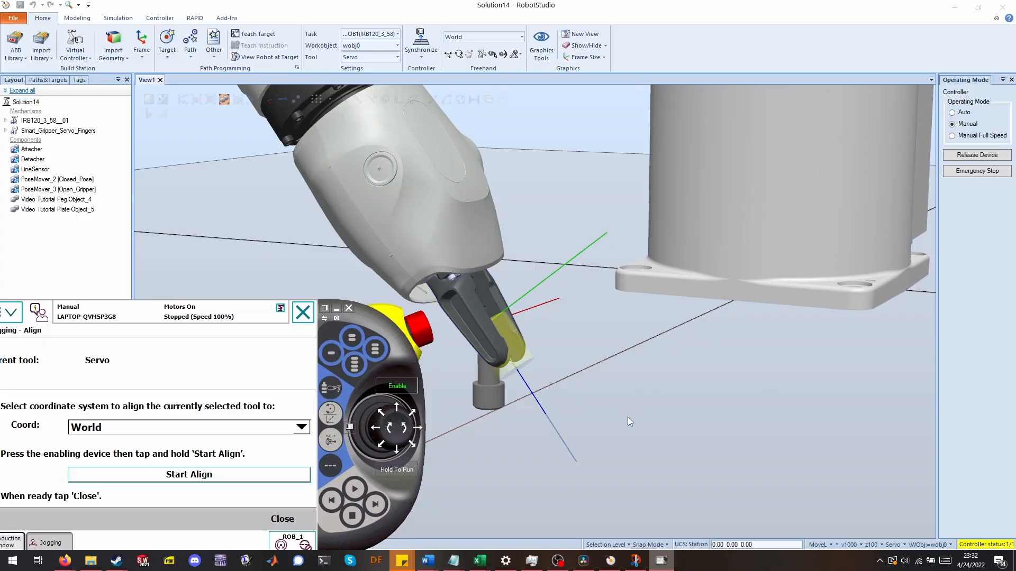
pyautogui.click(299, 428)
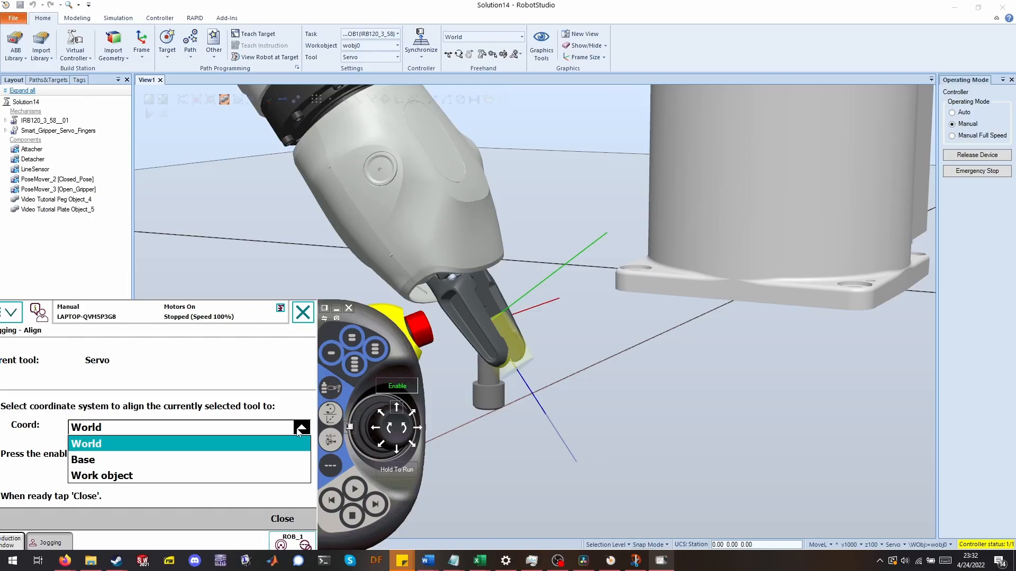
pyautogui.click(294, 430)
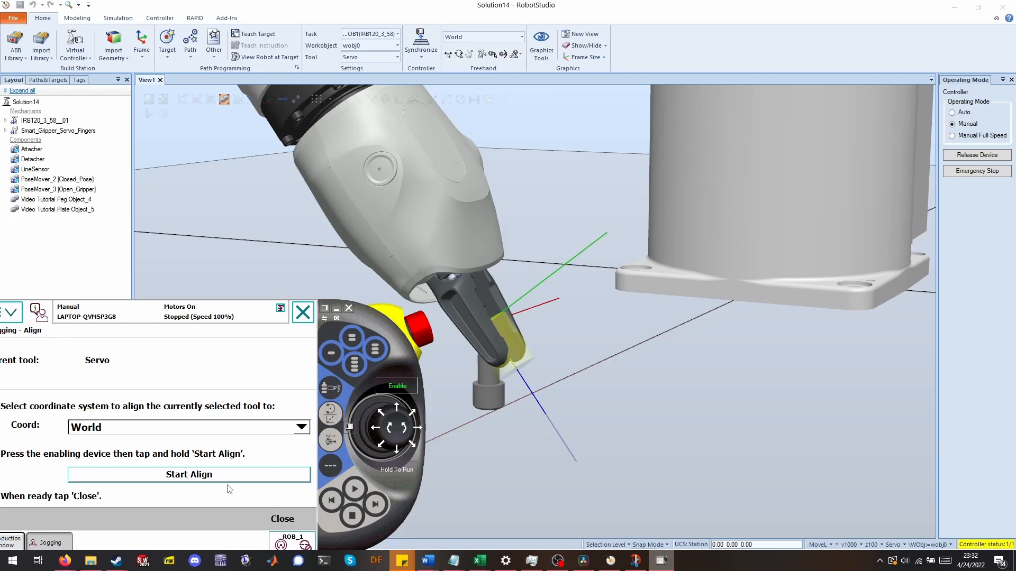
pyautogui.moveTo(230, 479); pyautogui.dragTo(256, 477)
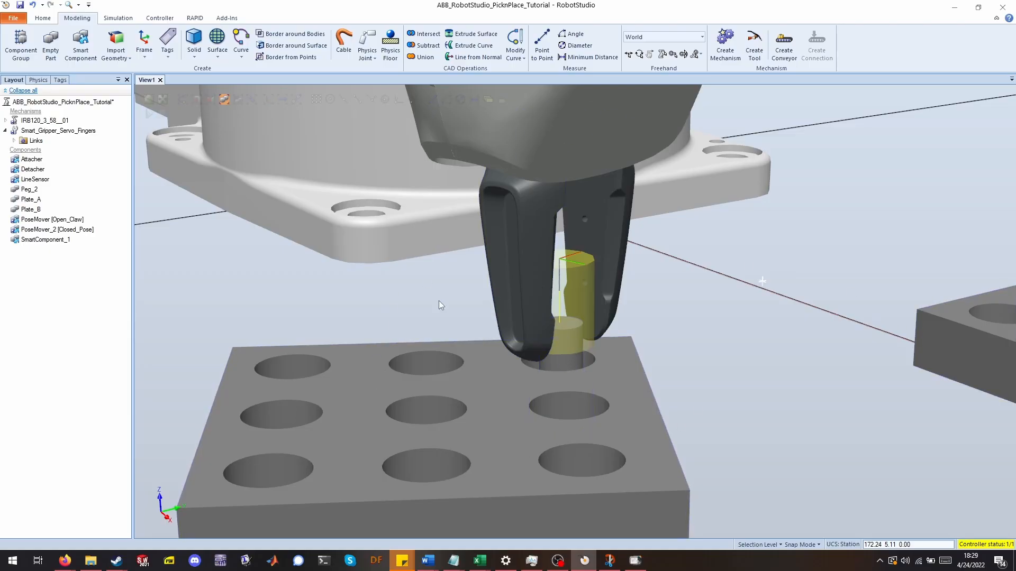
pyautogui.click(635, 562)
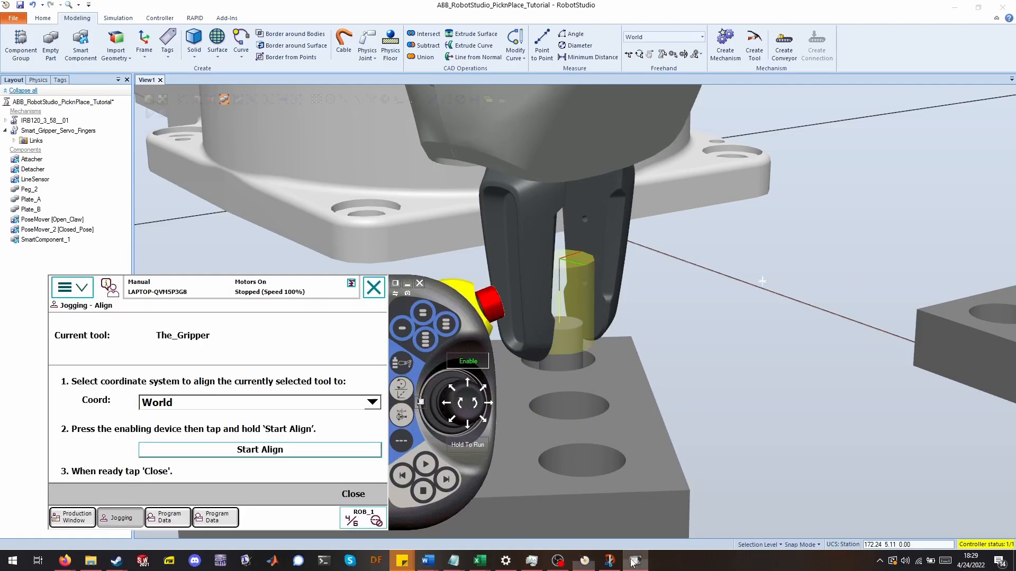
pyautogui.click(353, 493)
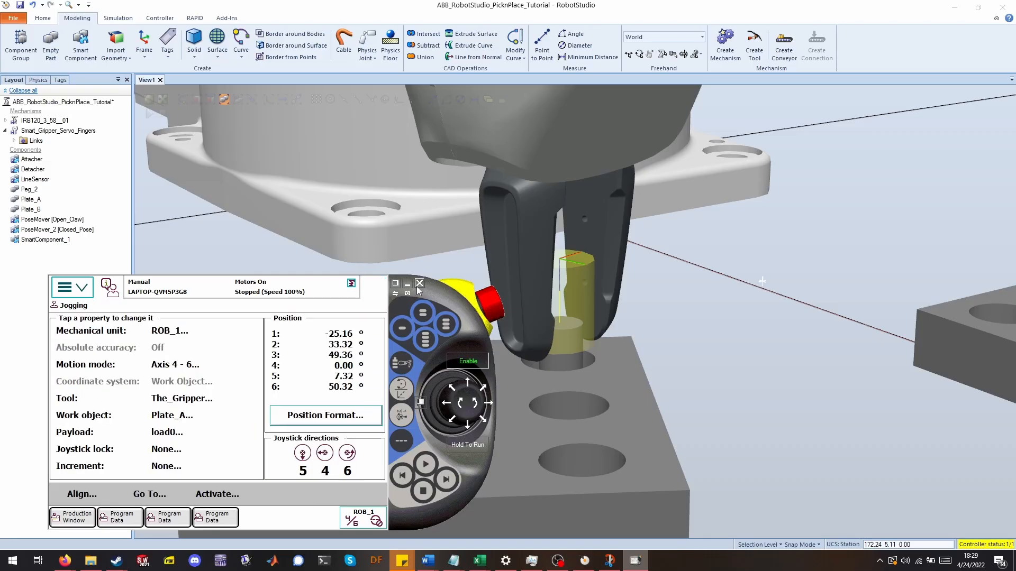
# Open the RAPID workspace and expand T_ROB1 and Module1 in the controller tree.
pyautogui.click(564, 242)
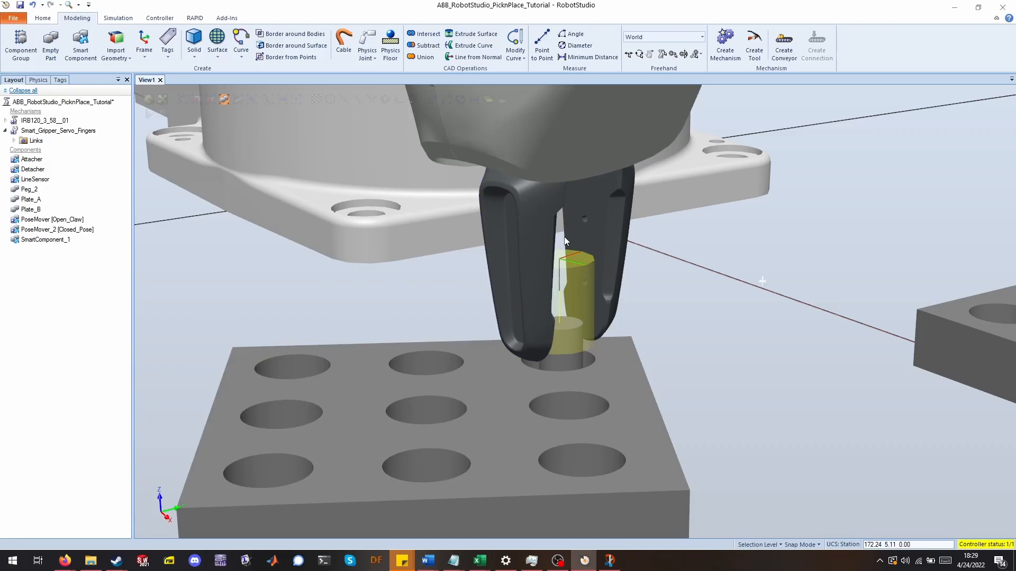
pyautogui.click(194, 19)
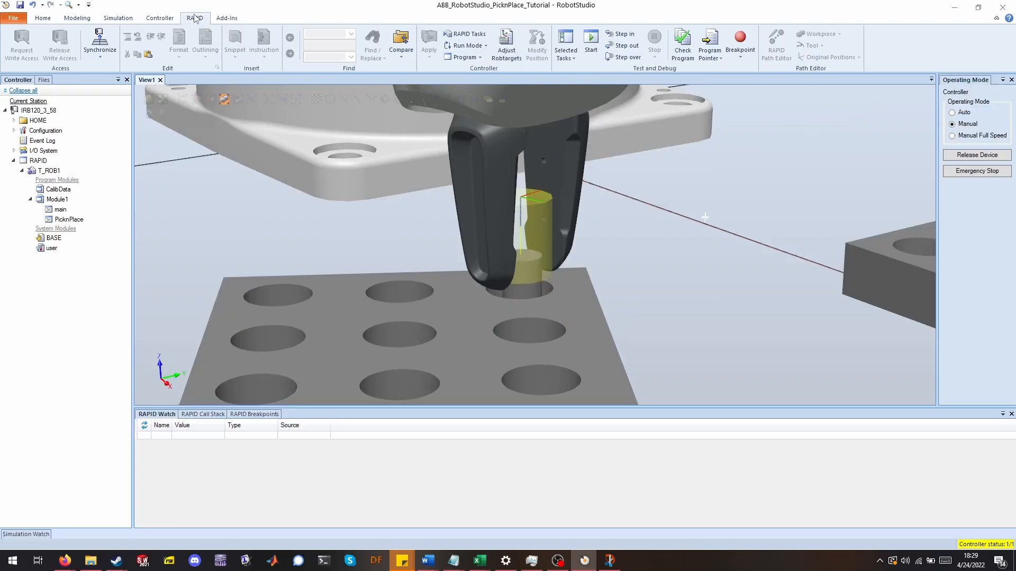
pyautogui.click(13, 161)
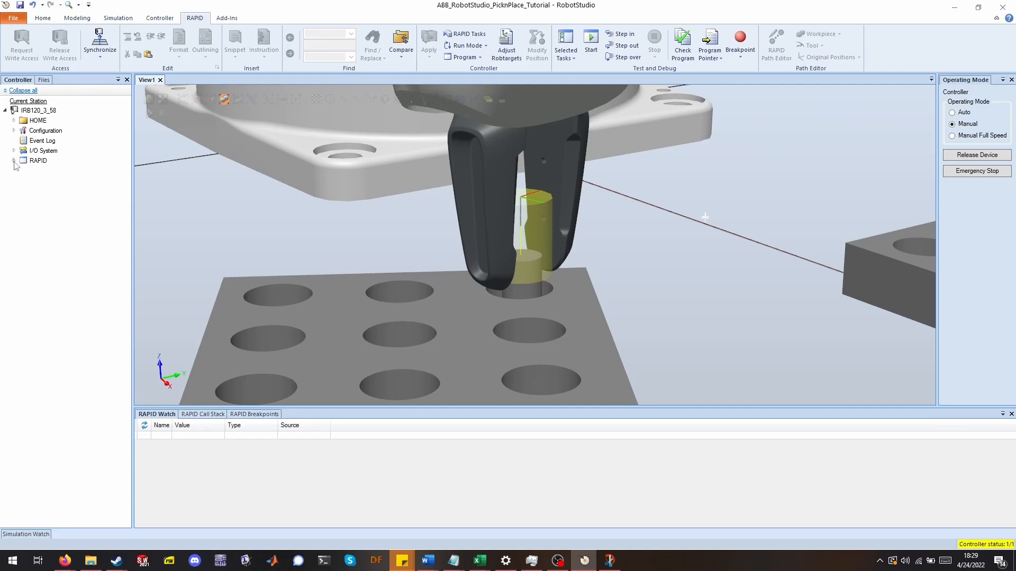
pyautogui.click(13, 161)
pyautogui.click(21, 171)
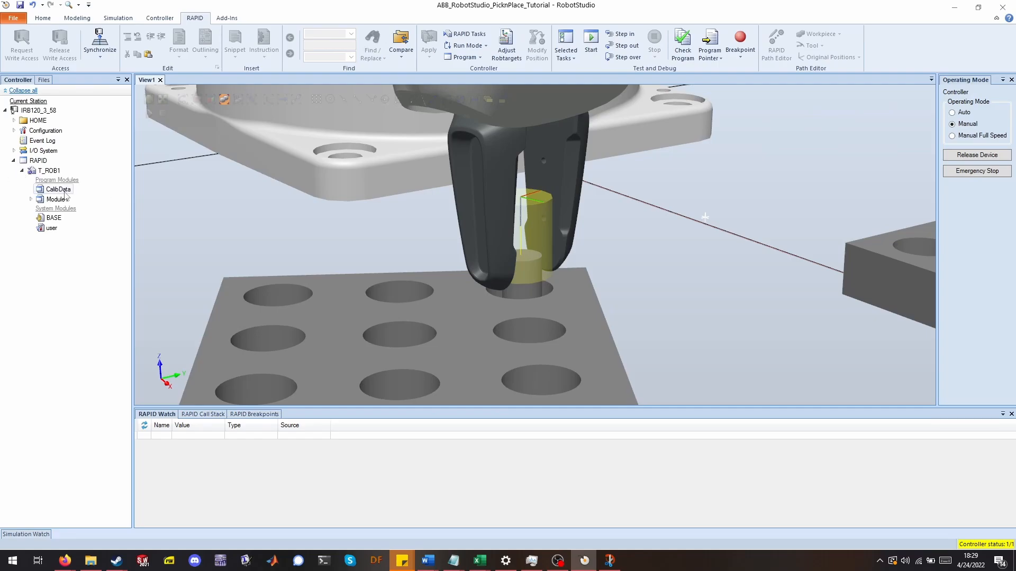
pyautogui.click(31, 200)
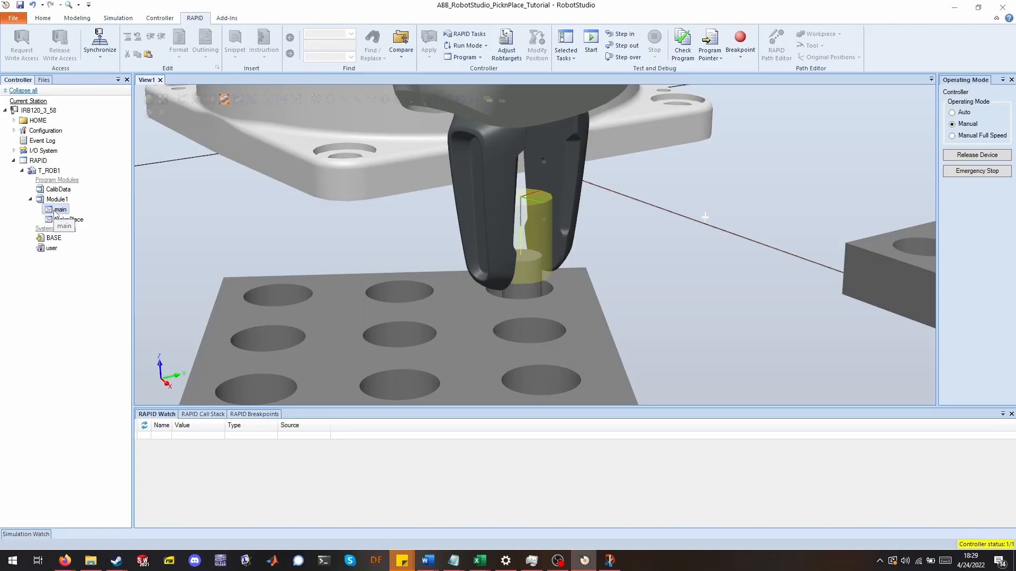
# Open the main routine's module code and review the constant declarations for delay time, X/Y increments and safety Z offset.
pyautogui.doubleClick(60, 210)
pyautogui.scroll(2, 529, 244)
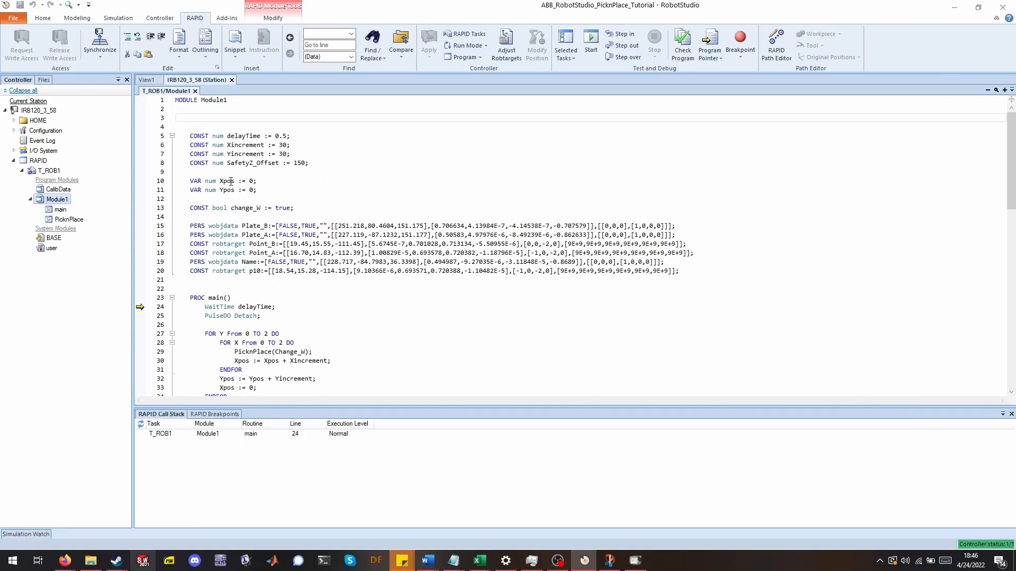
pyautogui.moveTo(186, 137); pyautogui.dragTo(201, 167)
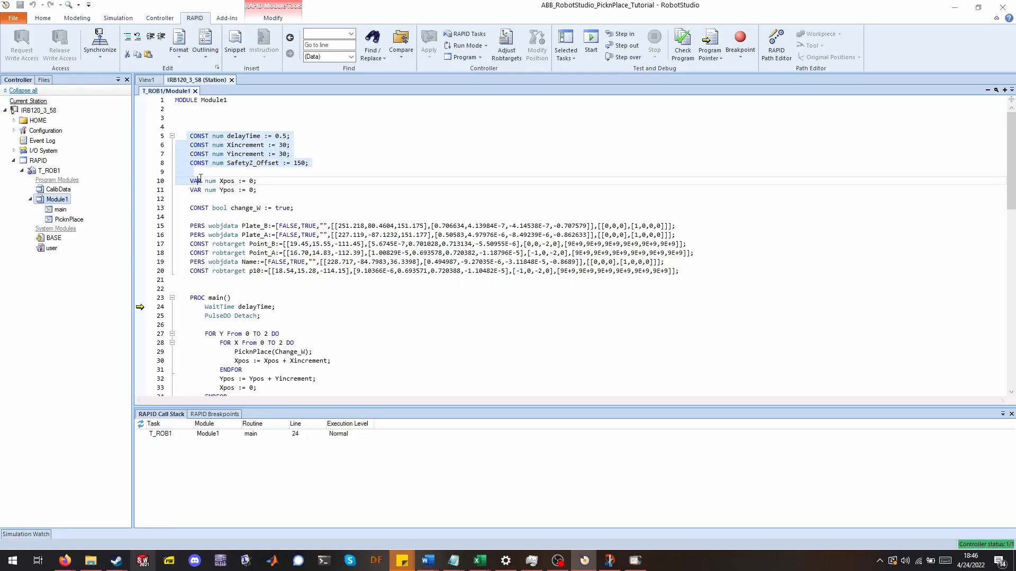
pyautogui.click(236, 289)
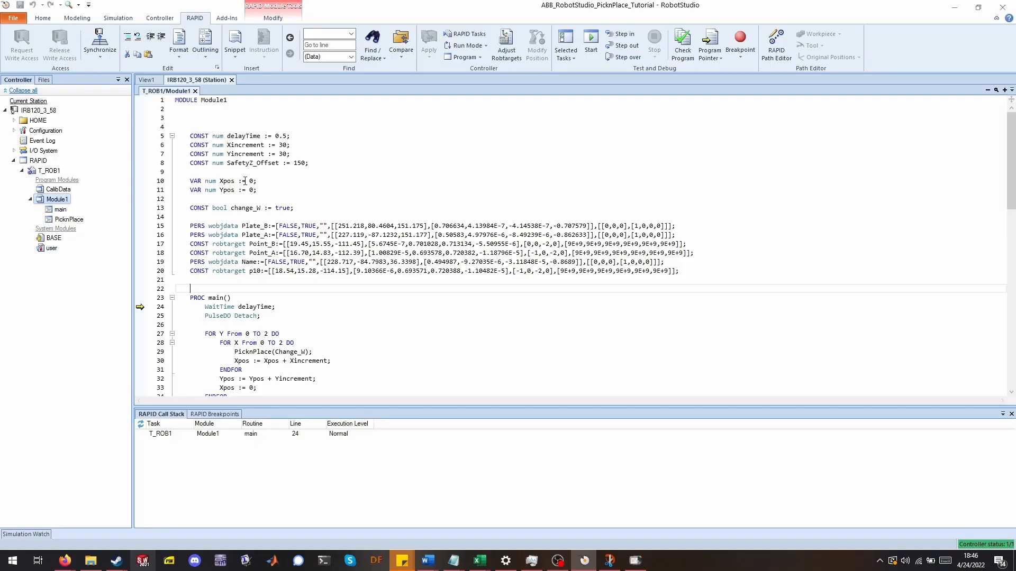
pyautogui.click(296, 136)
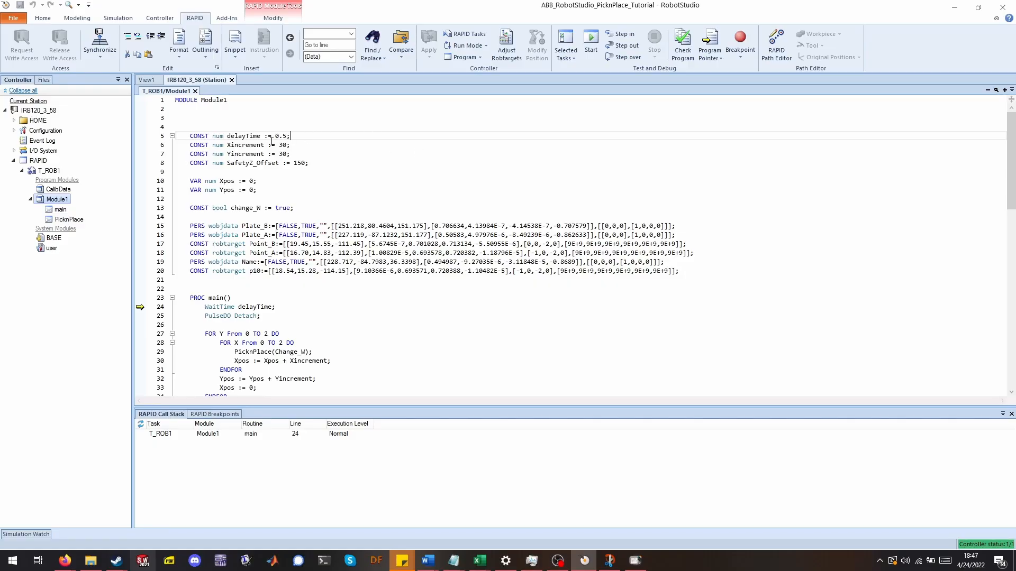
pyautogui.click(301, 144)
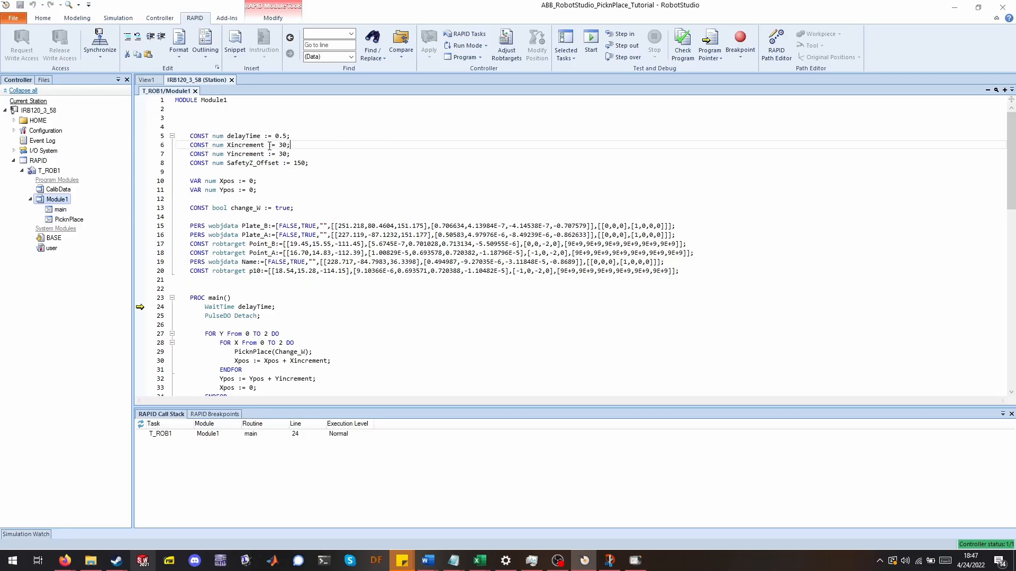
pyautogui.click(312, 154)
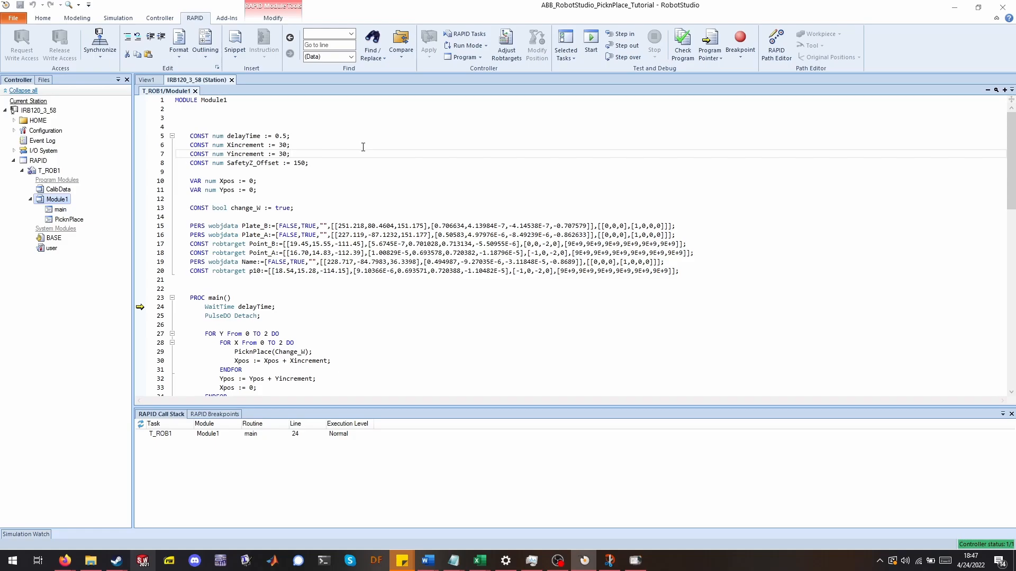
# Review the Xpos and Ypos variable declarations and the change_W boolean constant in Module1.
pyautogui.click(319, 164)
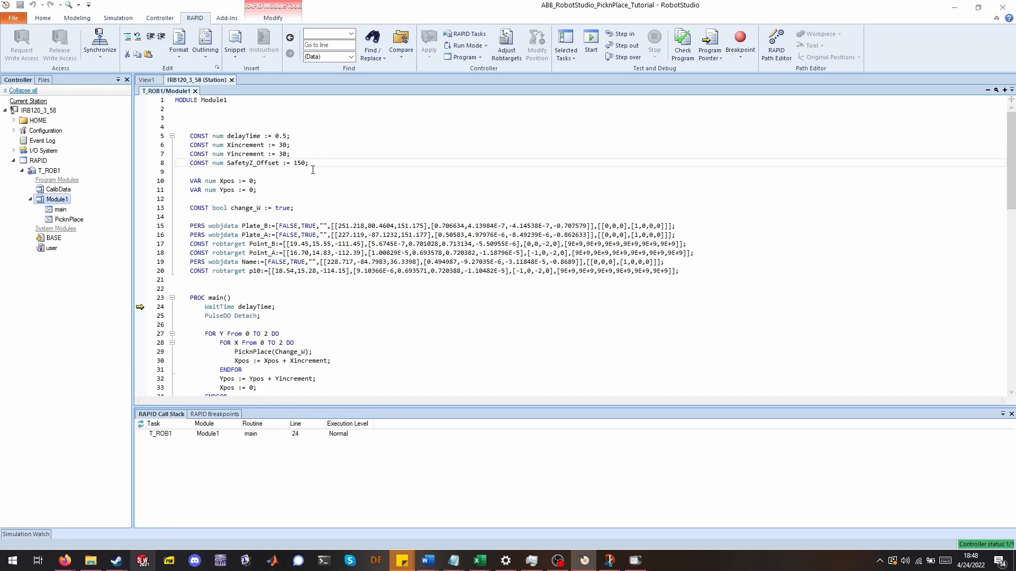
pyautogui.click(262, 180)
pyautogui.click(266, 191)
pyautogui.click(257, 182)
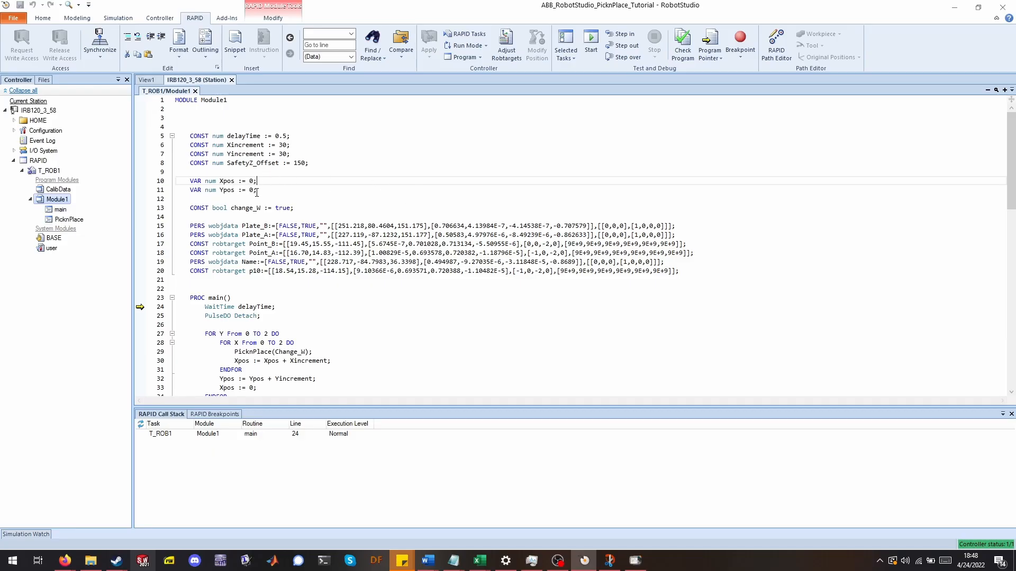
pyautogui.scroll(-1, 323, 182)
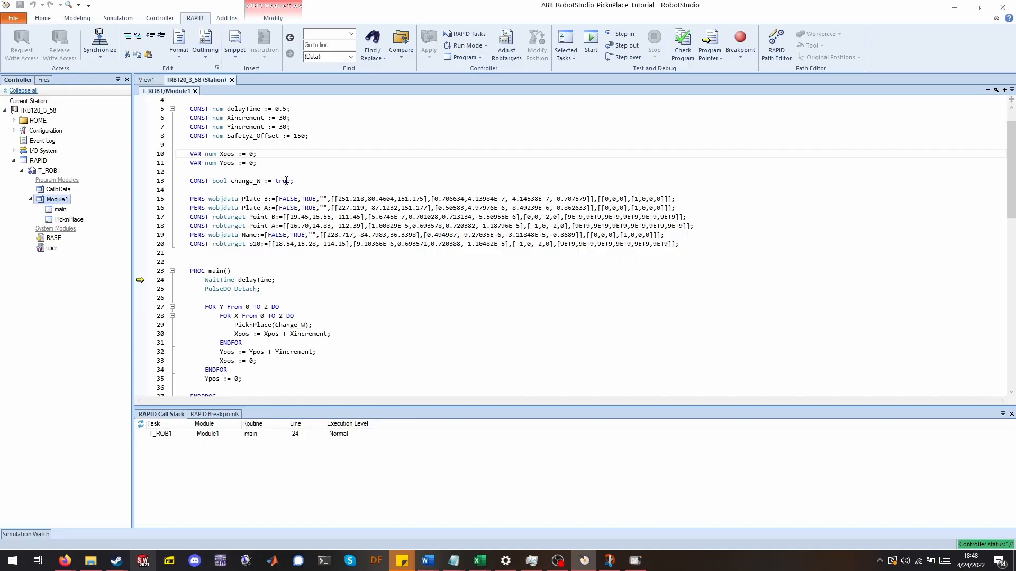
pyautogui.click(305, 184)
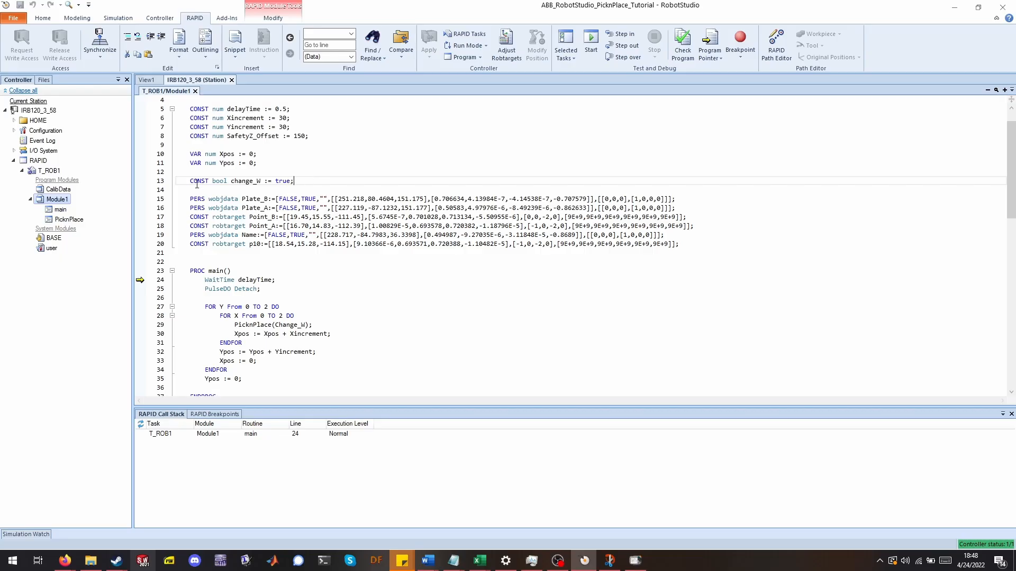
# Review the main routine's WaitTime and PulseDO Detach instructions and the nested FOR loops.
pyautogui.scroll(-4, 336, 169)
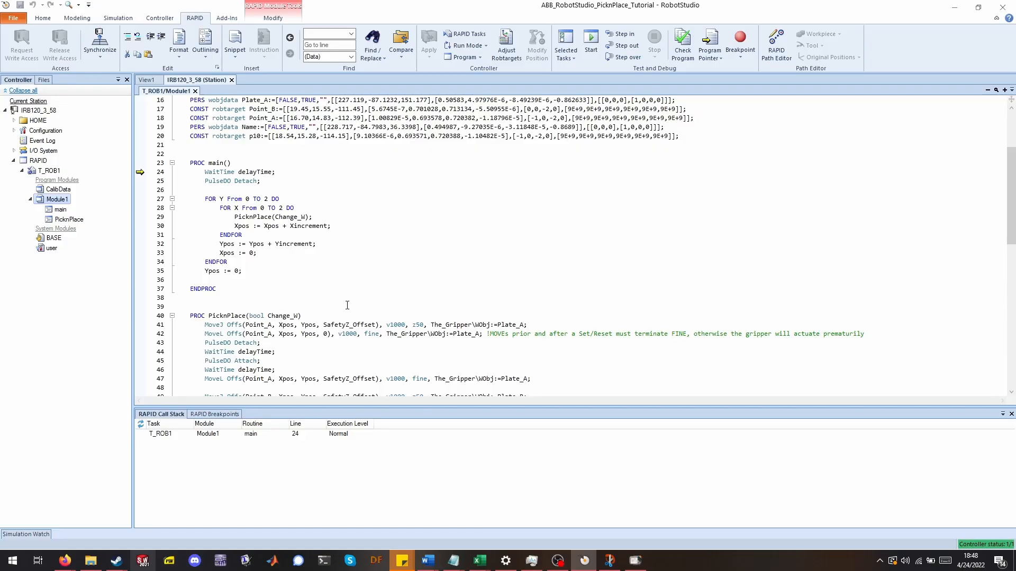
pyautogui.scroll(1, 348, 306)
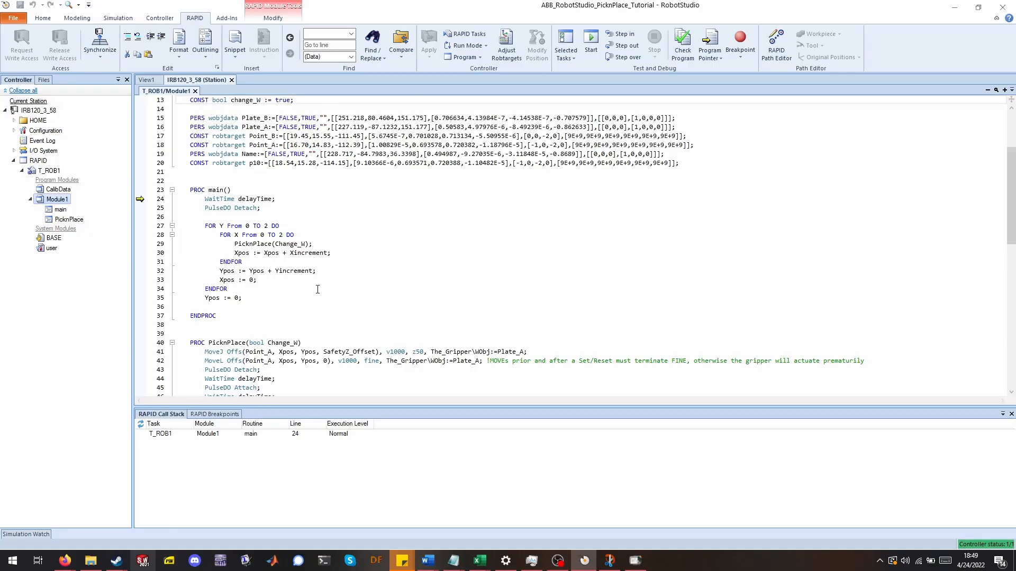
pyautogui.scroll(4, 317, 289)
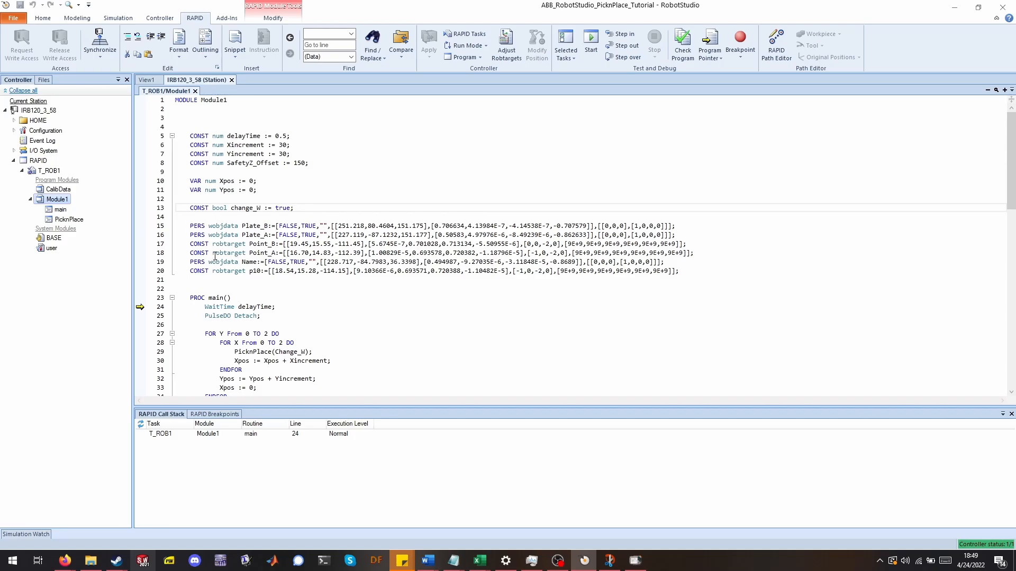
pyautogui.scroll(-2, 207, 261)
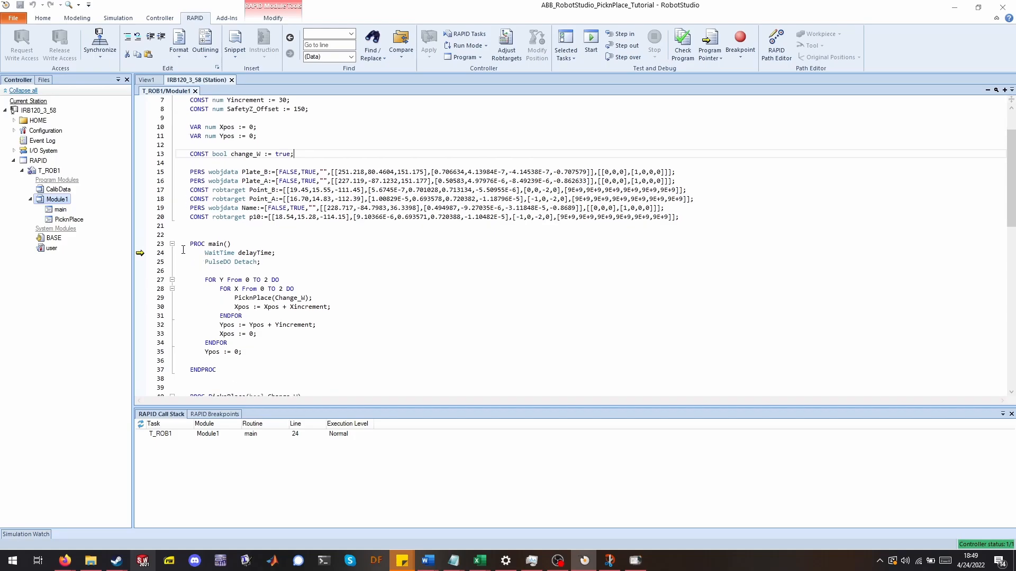
pyautogui.scroll(-1, 207, 248)
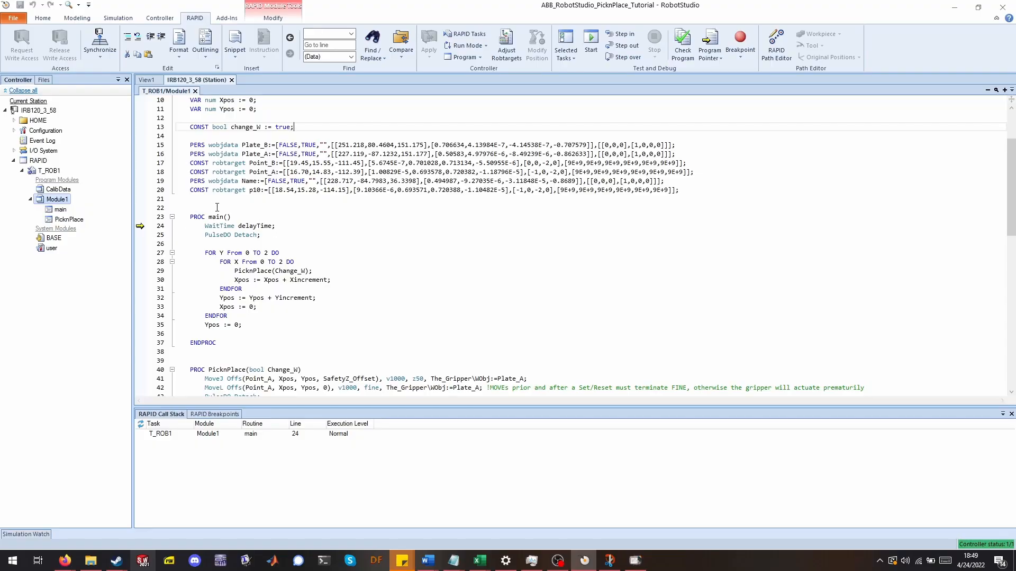
pyautogui.scroll(-2, 228, 196)
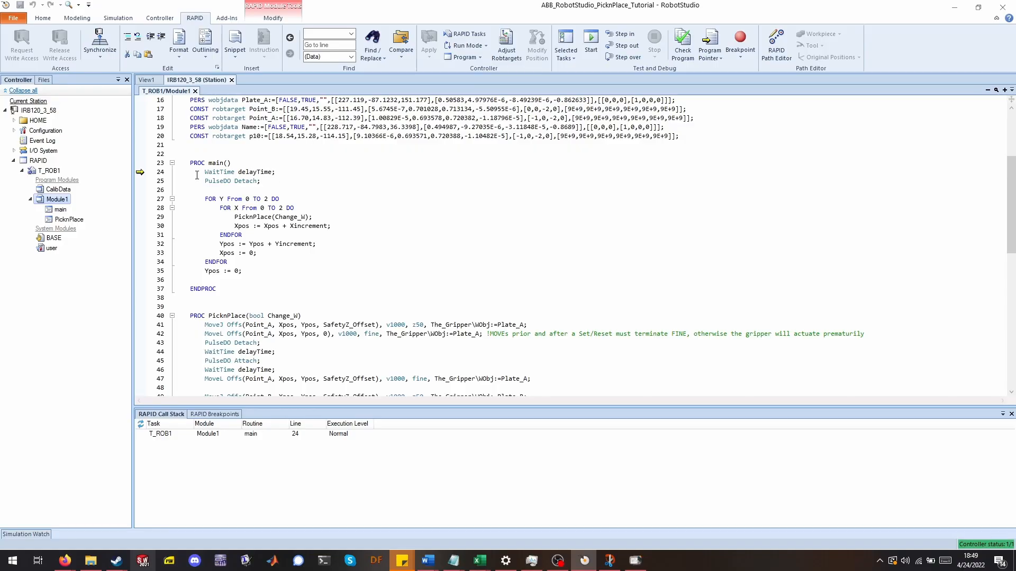
pyautogui.click(235, 181)
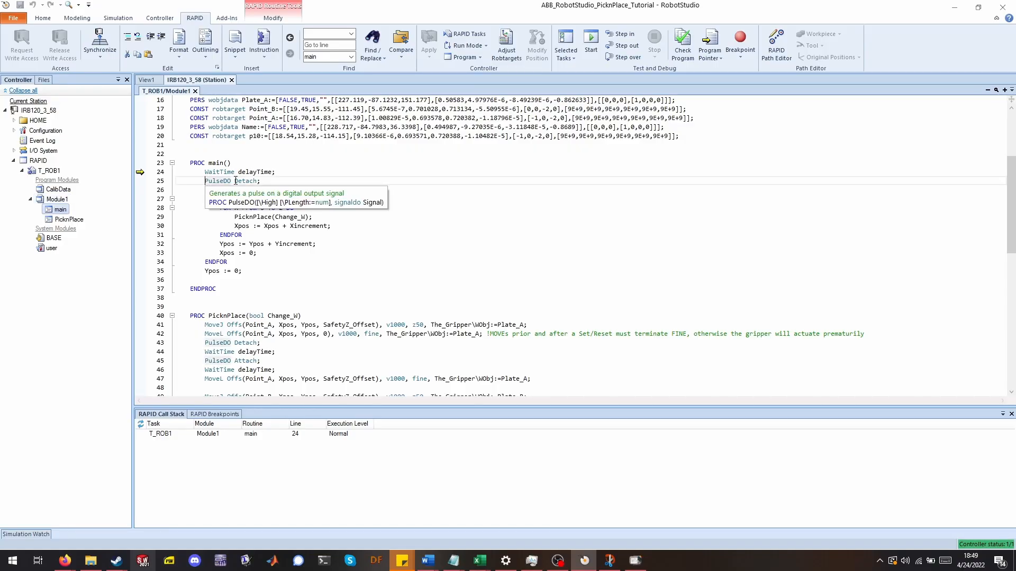
pyautogui.click(269, 185)
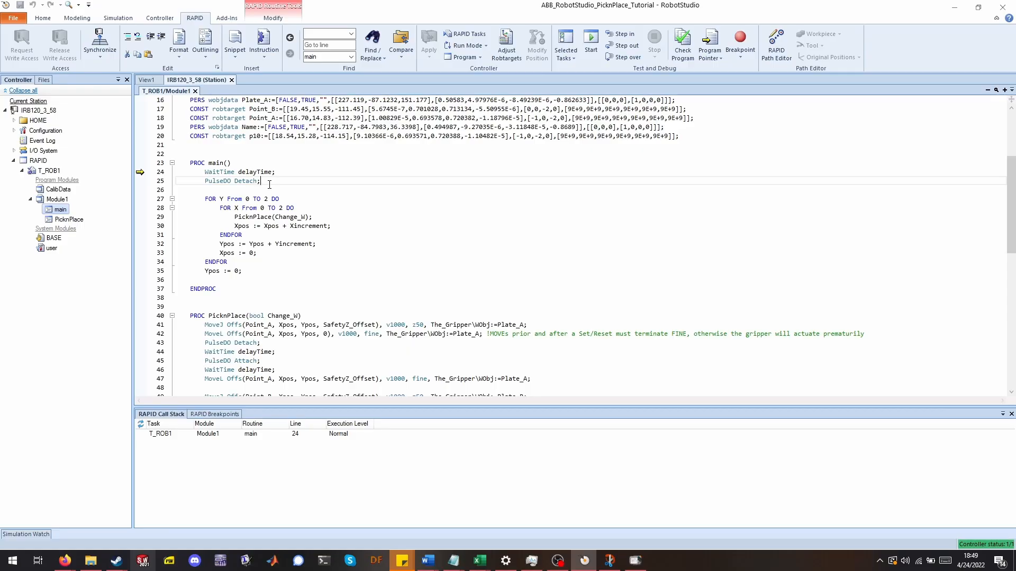
pyautogui.press('Return')
pyautogui.write('Set')
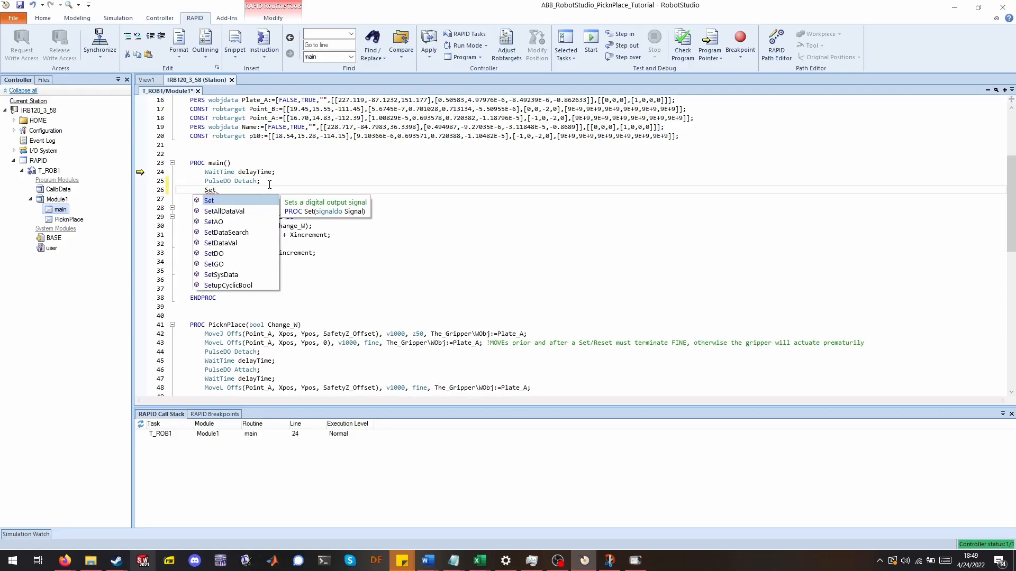
pyautogui.press('BackSpace')
pyautogui.press('BackSpace')
pyautogui.press('BackSpace')
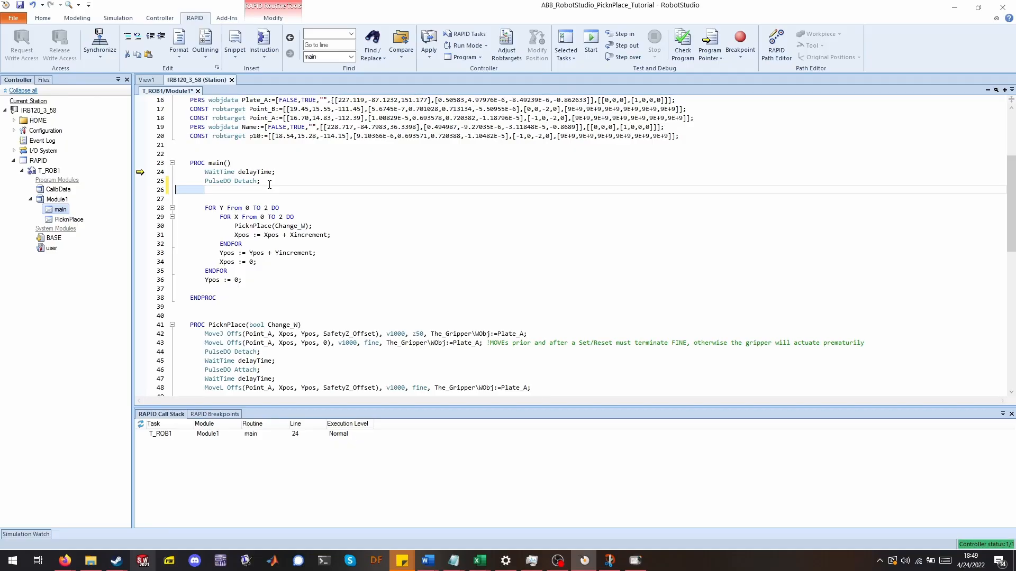
pyautogui.press('BackSpace')
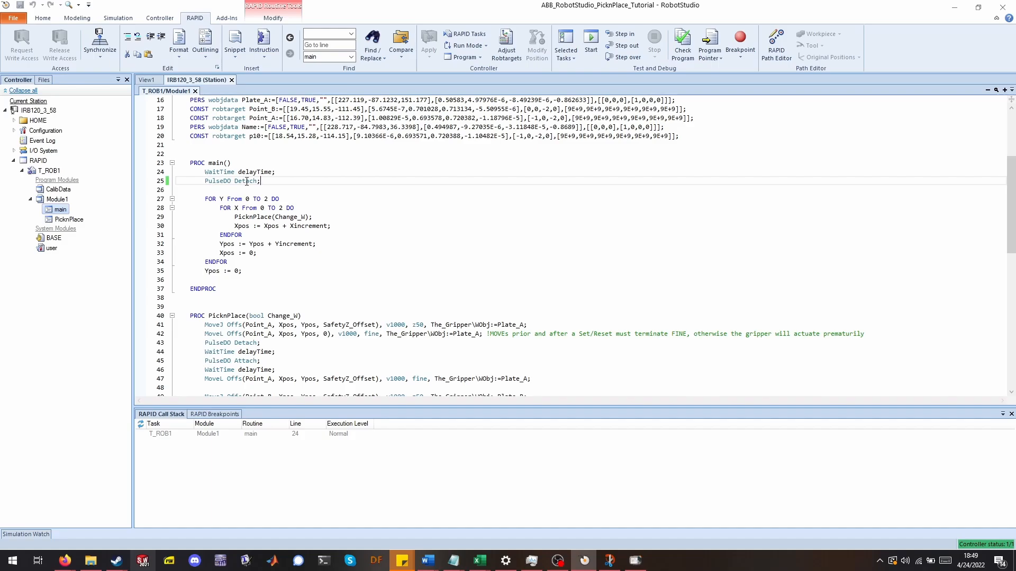
# Examine the nested FOR loops in main that call PicknPlace and increment Xpos and Ypos.
pyautogui.click(234, 179)
pyautogui.click(284, 181)
pyautogui.scroll(-3, 300, 180)
pyautogui.scroll(1, 204, 196)
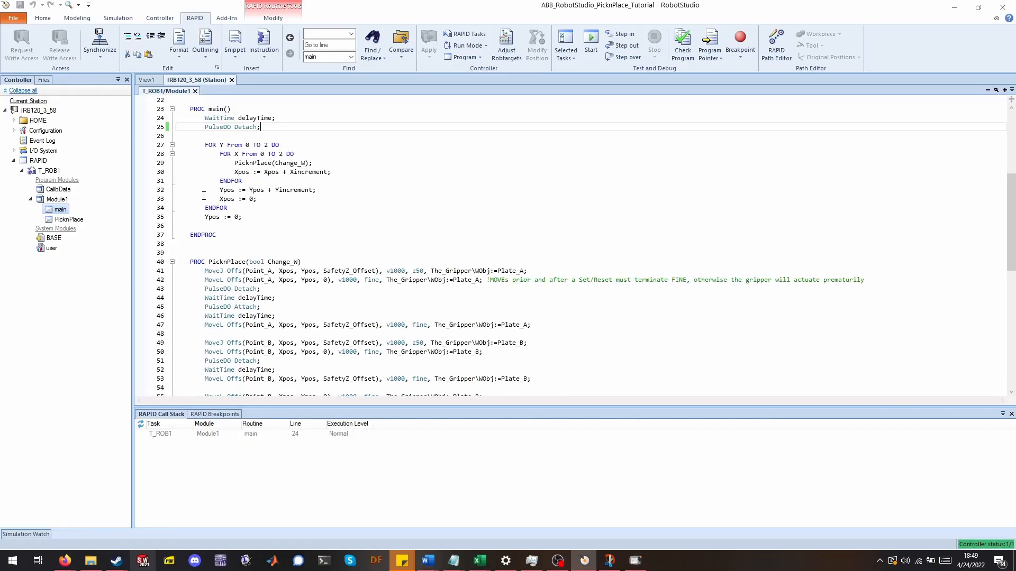
pyautogui.click(220, 153)
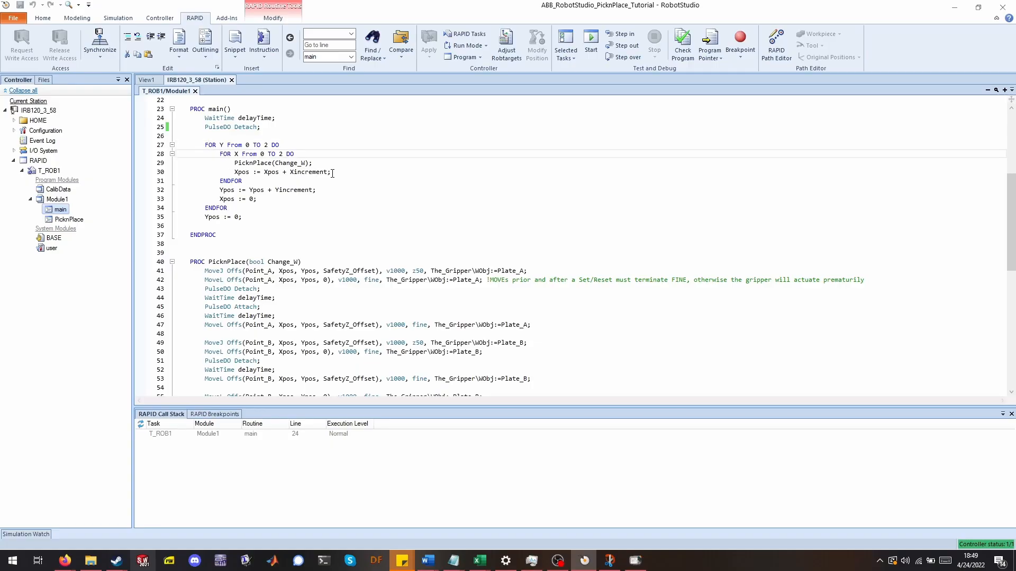
pyautogui.scroll(2, 339, 180)
pyautogui.click(345, 189)
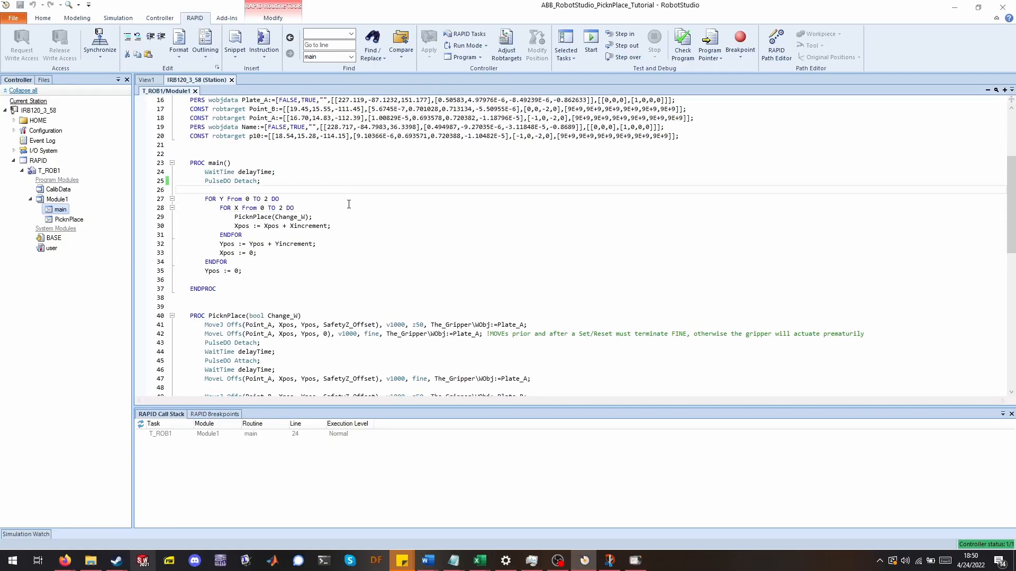
pyautogui.click(201, 199)
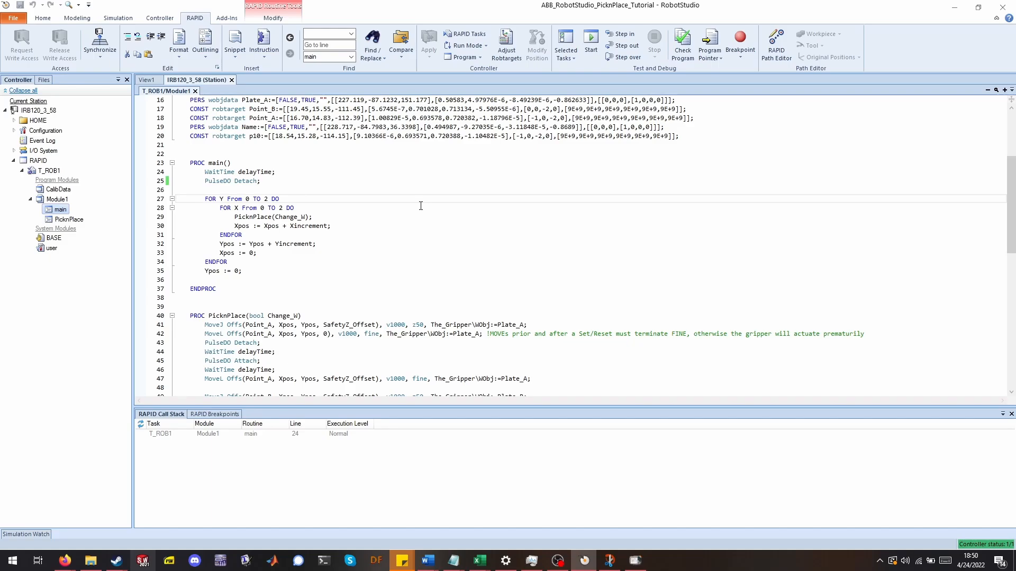
pyautogui.click(425, 197)
# Inspect plates A and B in the 3D station view, then return to the Module1 code.
pyautogui.click(146, 80)
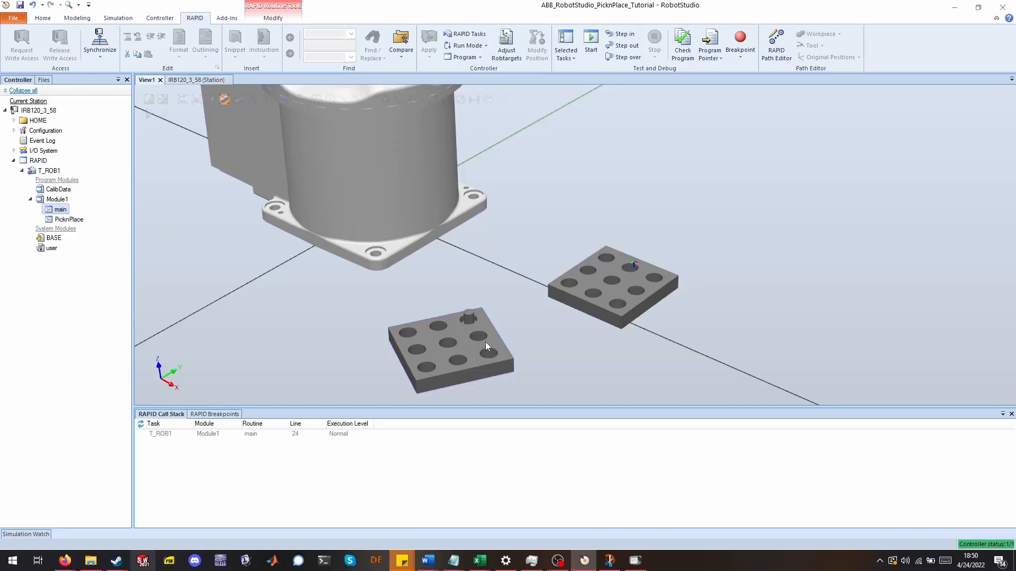
pyautogui.scroll(-4, 498, 344)
pyautogui.scroll(4, 484, 313)
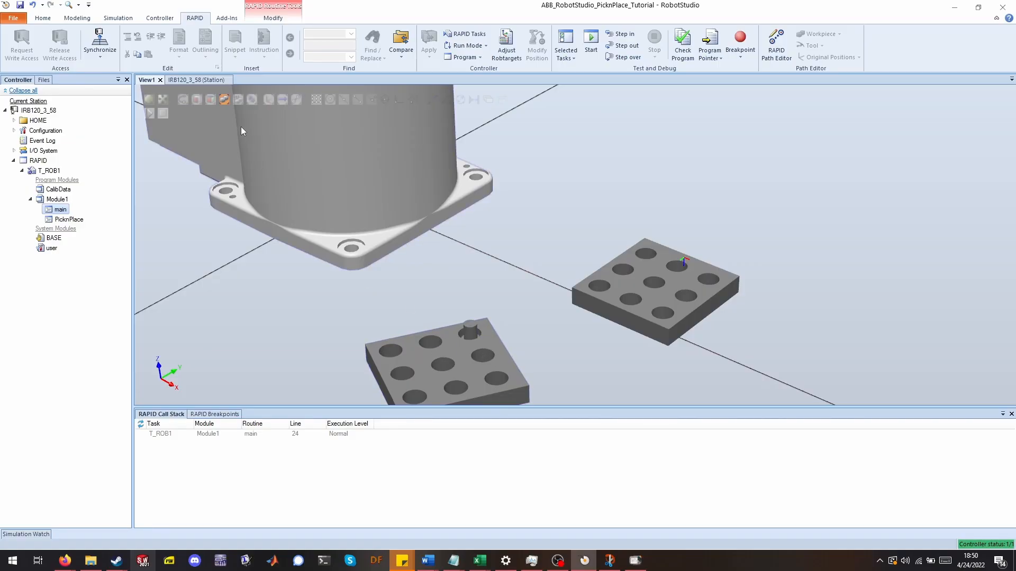
pyautogui.click(191, 80)
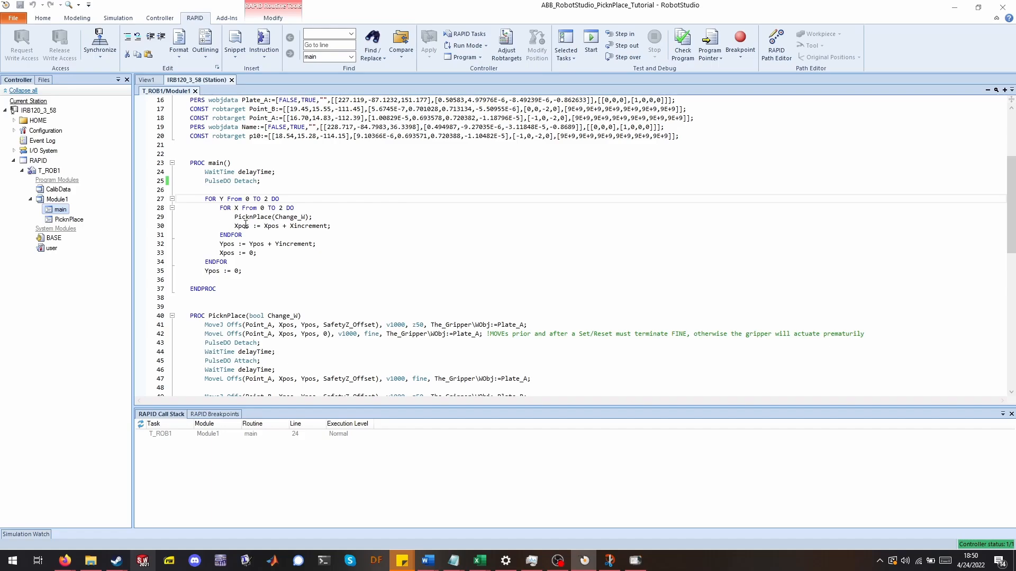
# Scroll through Module1 to review the PicknPlace procedure's move and gripper instructions.
pyautogui.scroll(5, 419, 235)
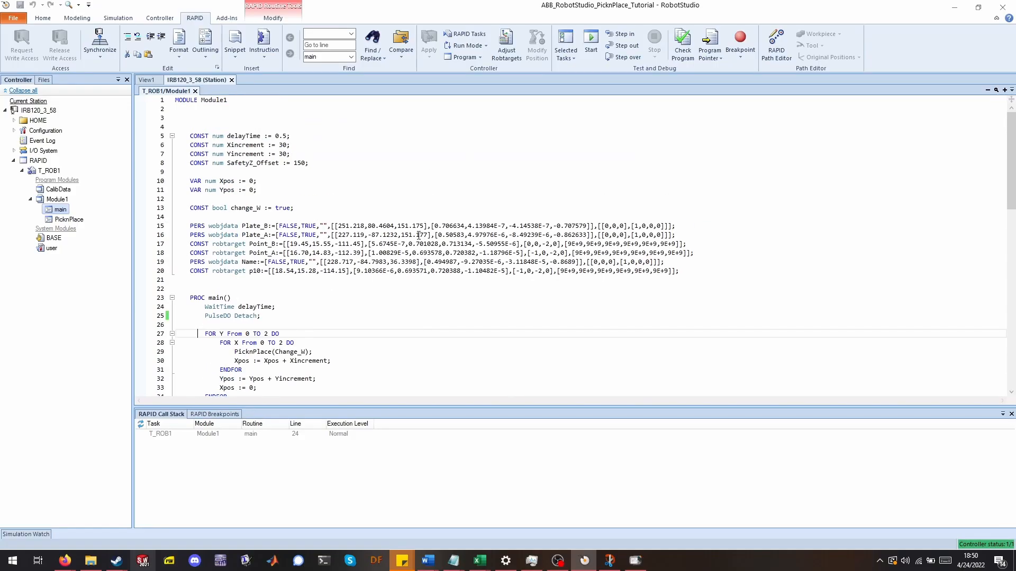
pyautogui.scroll(-9, 259, 198)
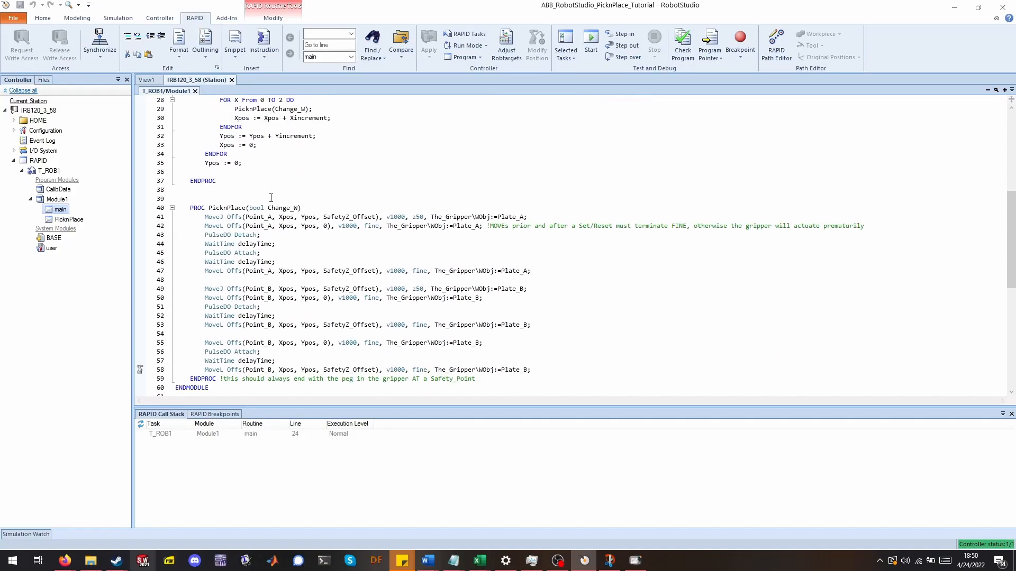
pyautogui.scroll(6, 256, 336)
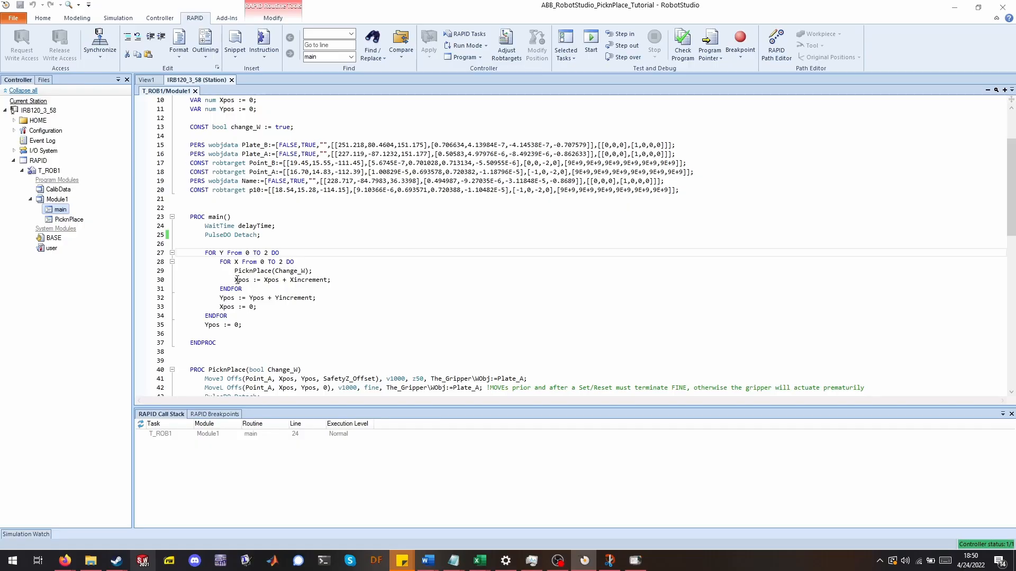
pyautogui.moveTo(241, 280)
pyautogui.scroll(-1, 235, 303)
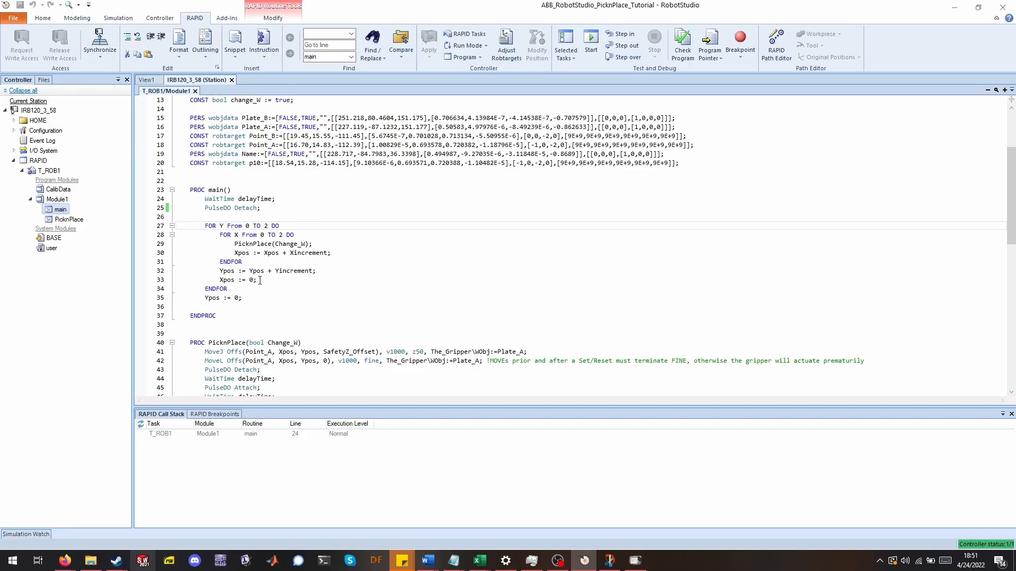
pyautogui.scroll(-1, 260, 281)
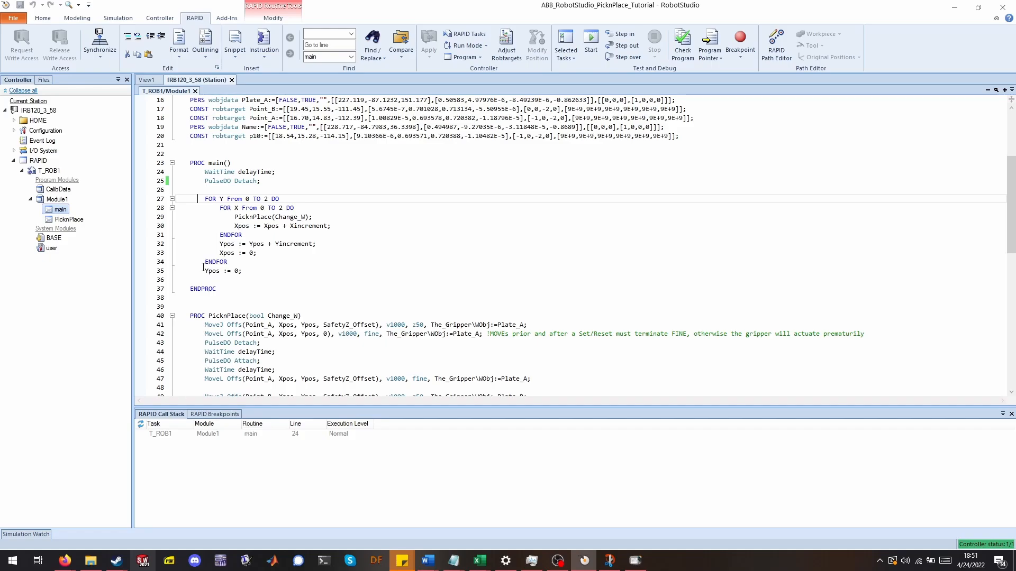
pyautogui.scroll(-3, 530, 259)
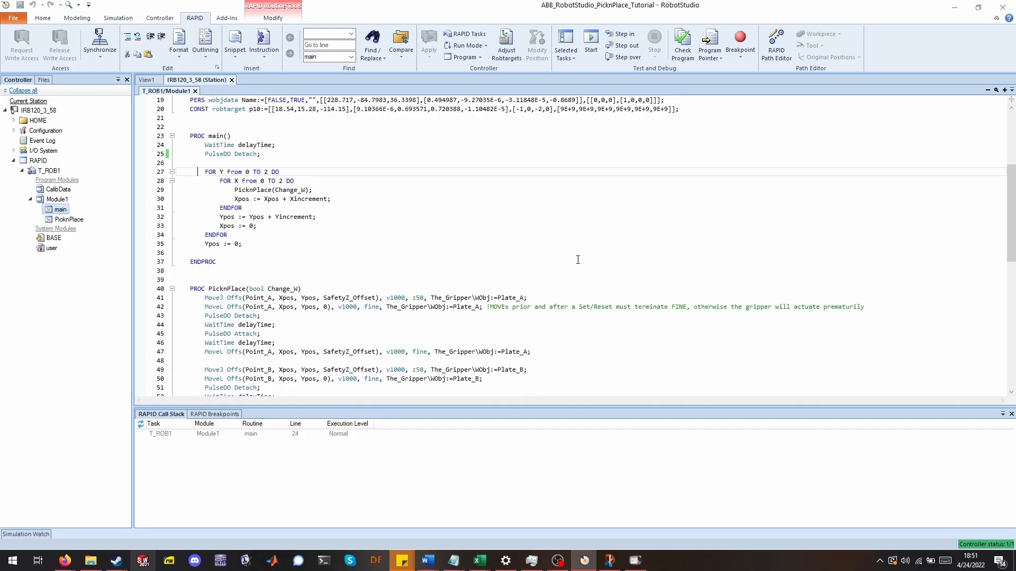
pyautogui.scroll(-1, 524, 259)
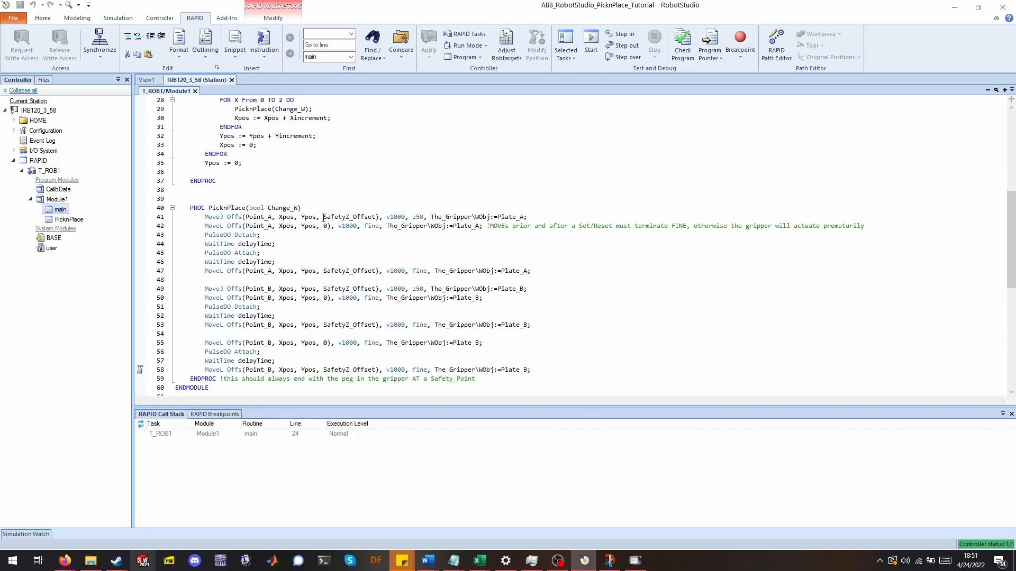
pyautogui.scroll(-1, 373, 192)
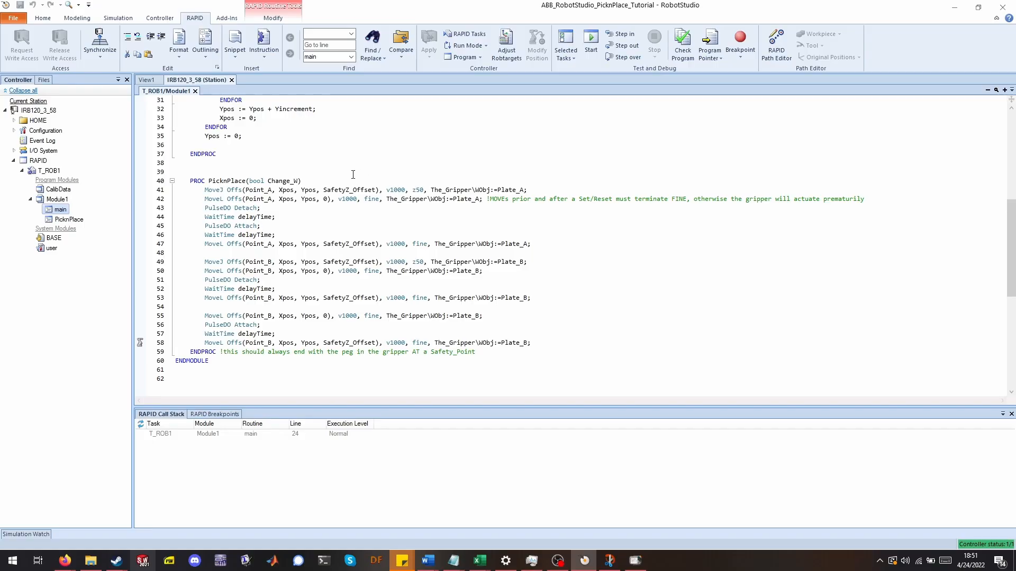
# Examine the Offs arguments, speed, zone, tool and work object of PicknPlace's first MoveJ instruction.
pyautogui.click(223, 190)
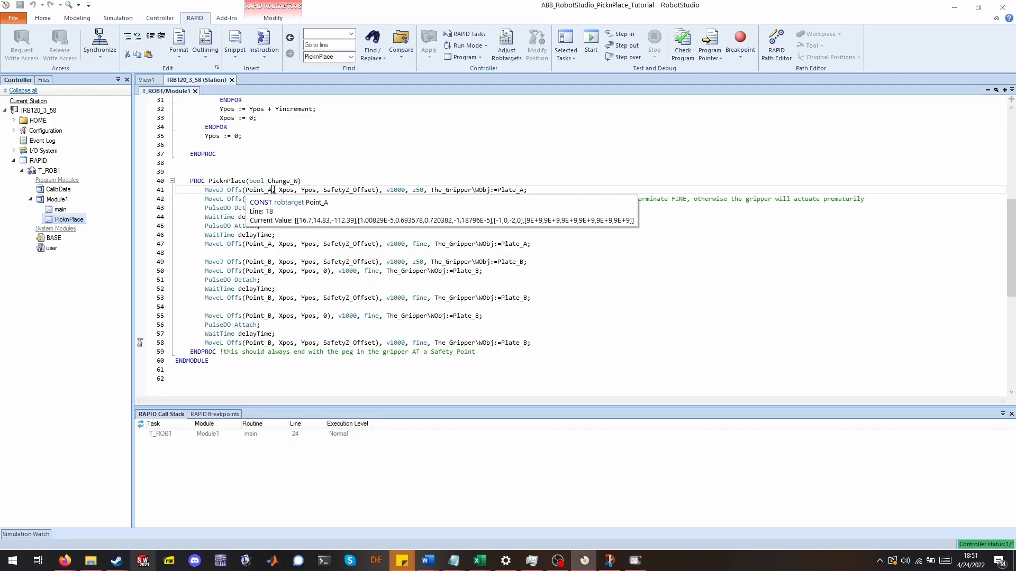
pyautogui.press('Down')
pyautogui.click(229, 189)
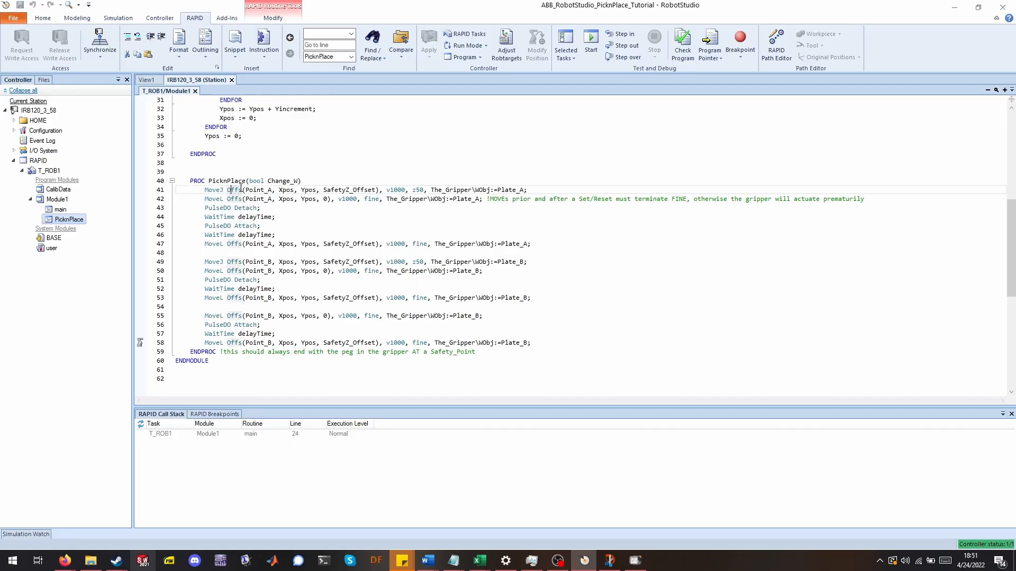
pyautogui.click(246, 190)
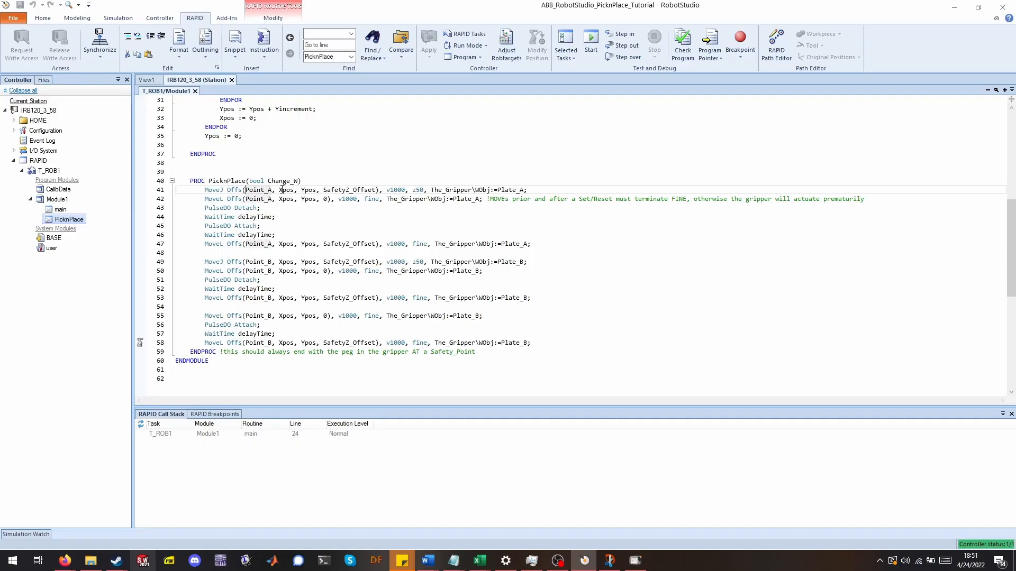
pyautogui.click(335, 190)
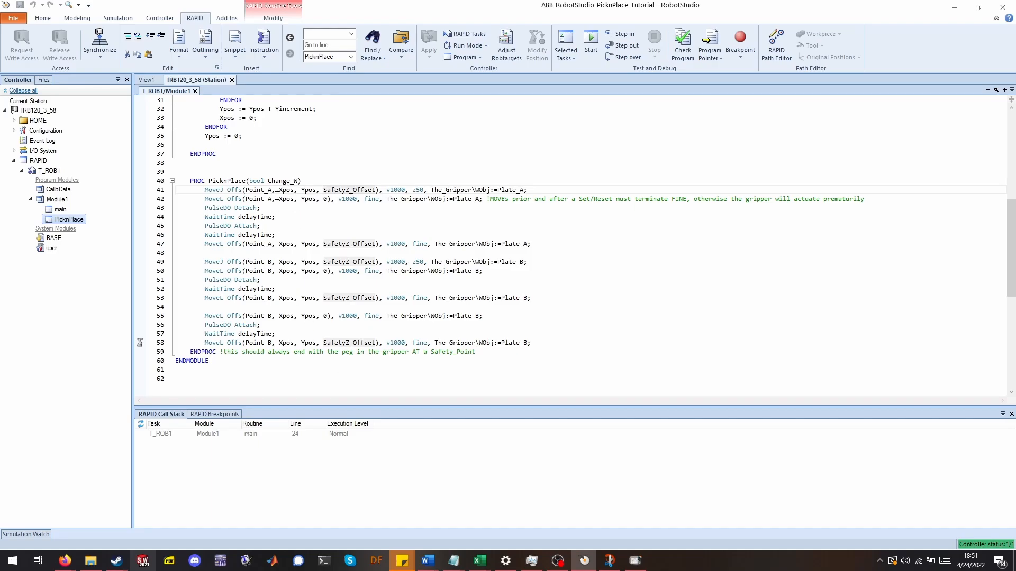
pyautogui.click(286, 189)
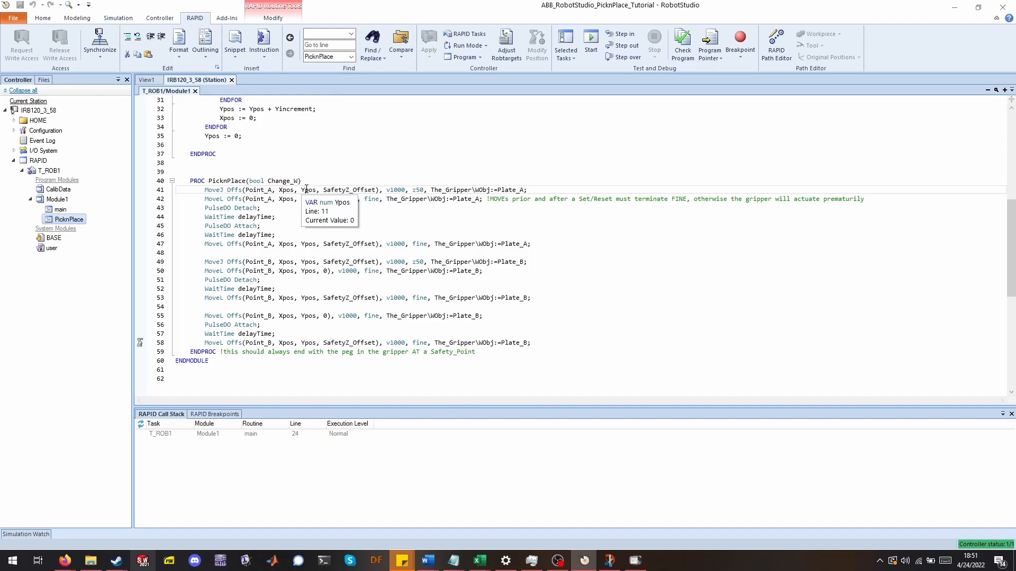
pyautogui.click(306, 189)
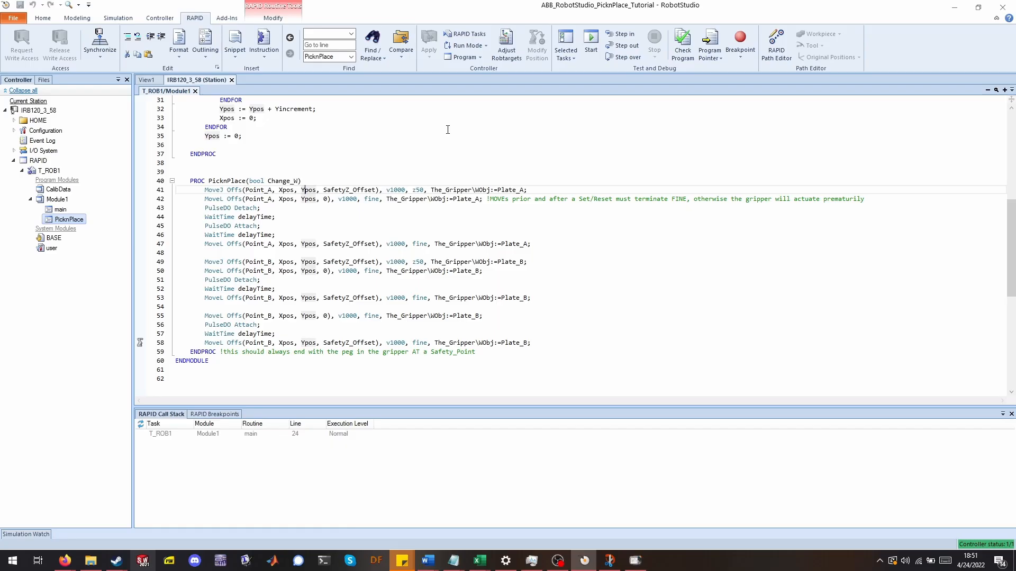
pyautogui.click(362, 189)
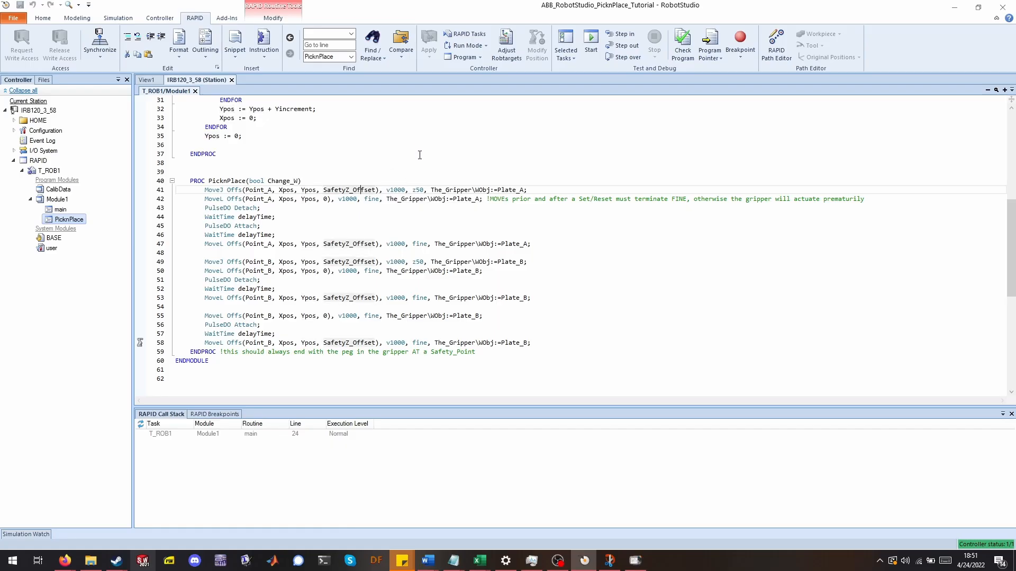
pyautogui.click(430, 190)
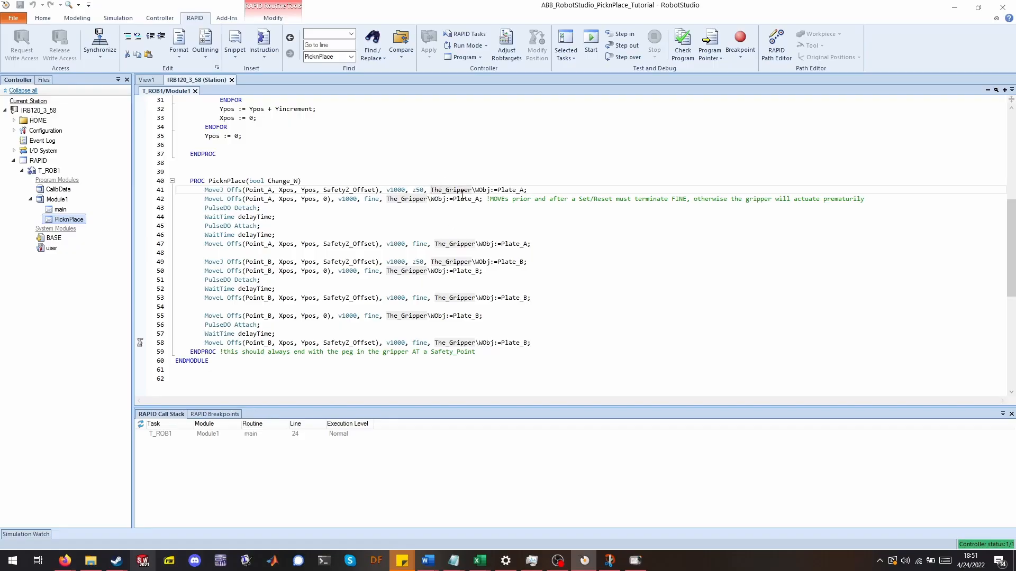
pyautogui.scroll(1, 463, 196)
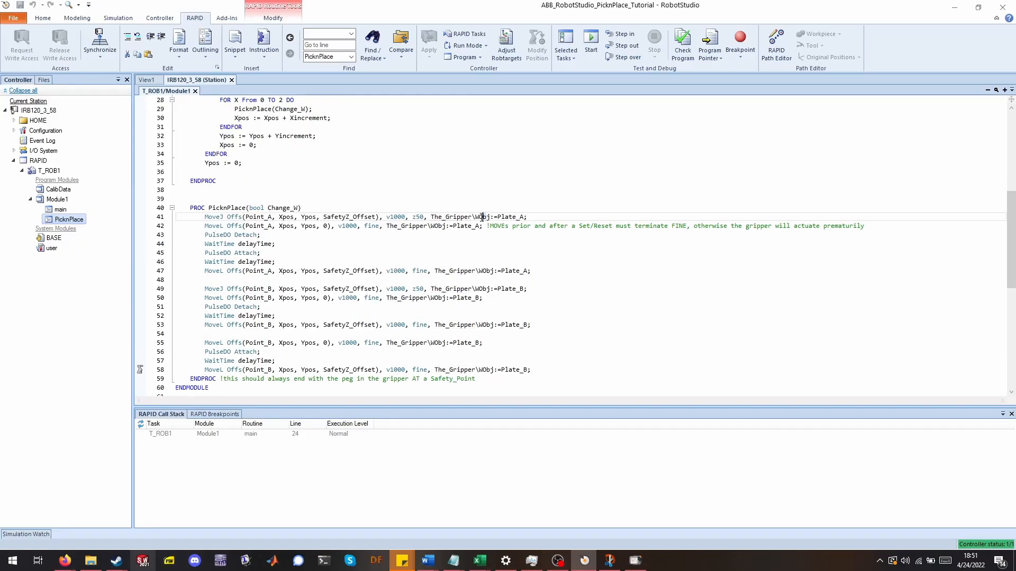
# Scroll through PicknPlace and examine the plate A pick moves and the gripper Detach and Attach pulses.
pyautogui.scroll(-1, 512, 220)
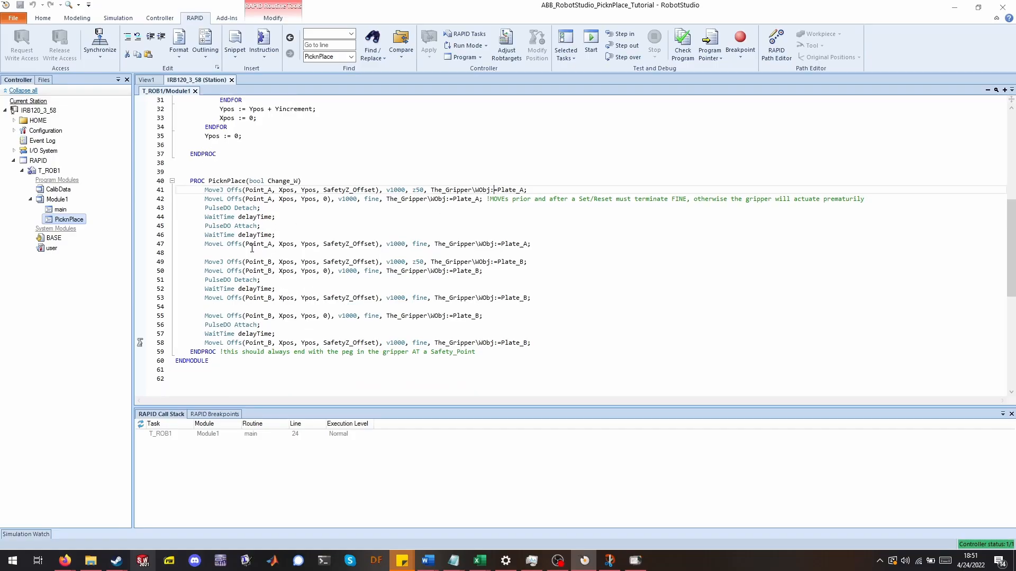
pyautogui.click(279, 199)
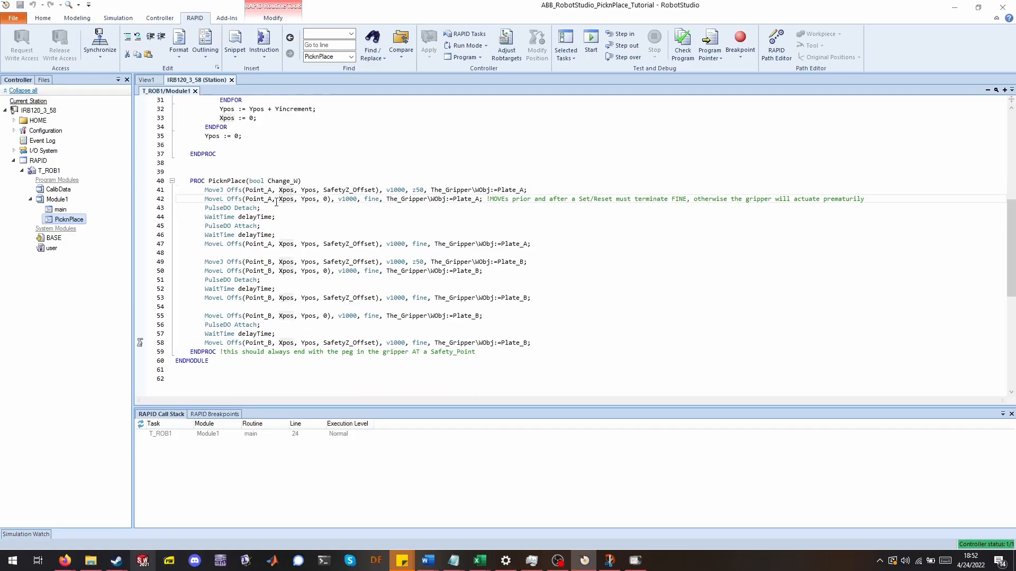
pyautogui.click(327, 201)
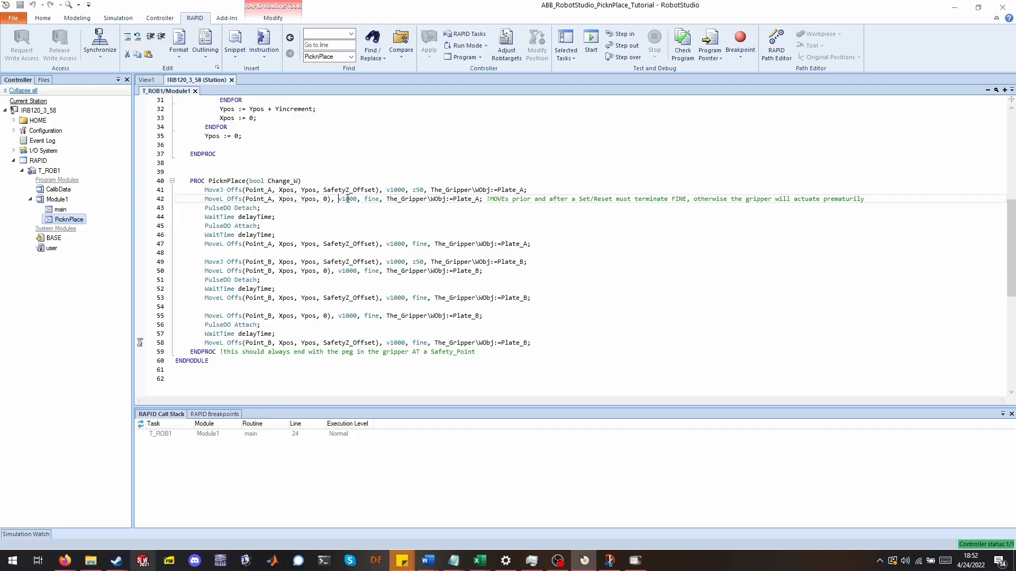
pyautogui.moveTo(364, 199); pyautogui.dragTo(379, 198)
pyautogui.click(377, 218)
pyautogui.click(373, 201)
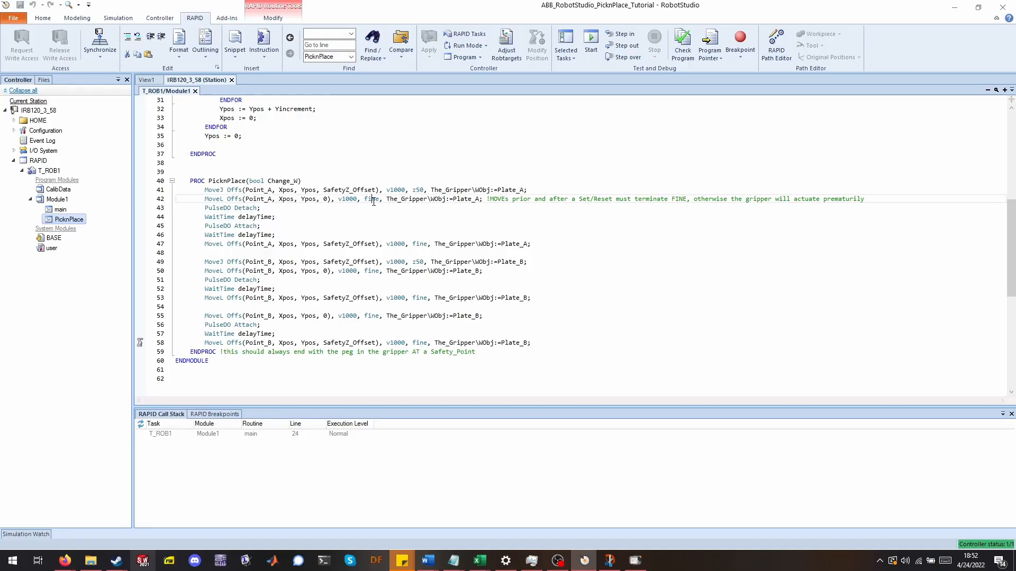
pyautogui.click(265, 208)
pyautogui.click(265, 226)
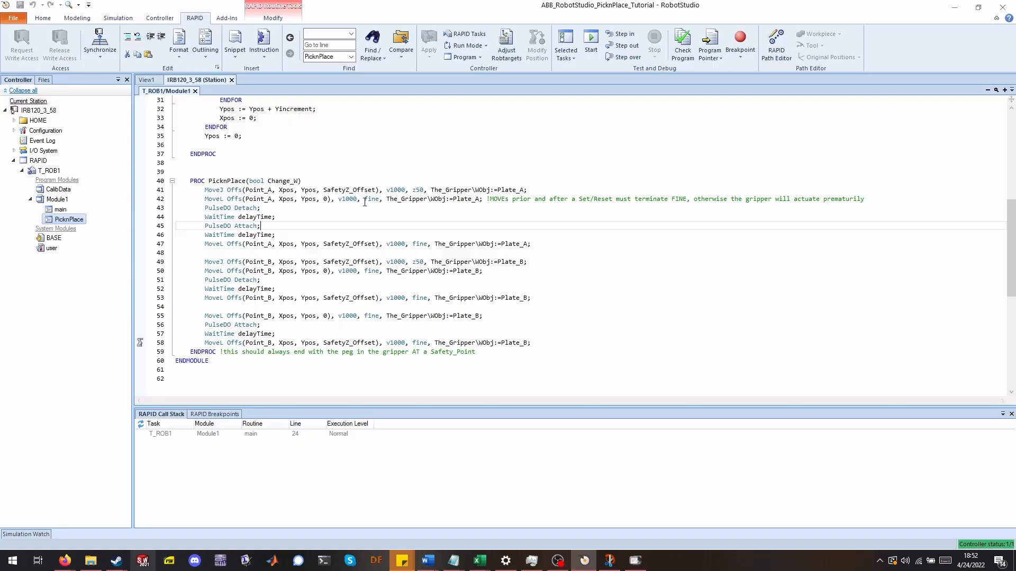
pyautogui.click(460, 171)
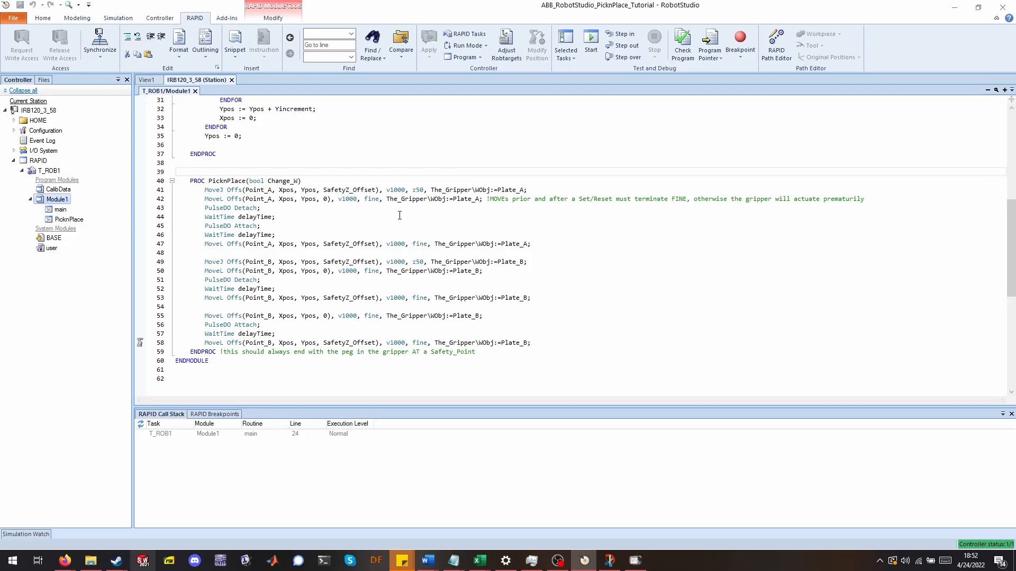
pyautogui.click(415, 190)
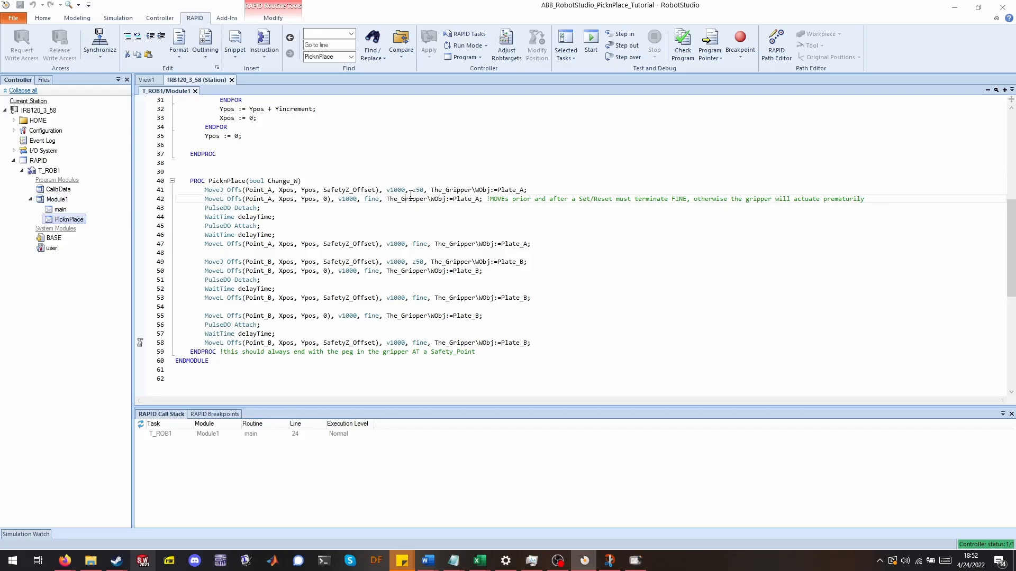
pyautogui.click(371, 225)
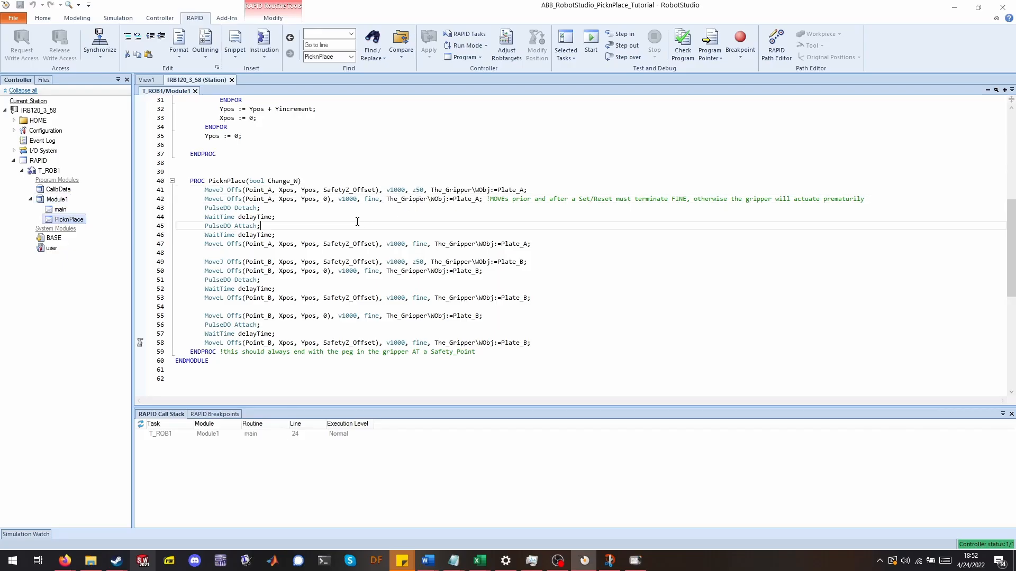
pyautogui.click(301, 210)
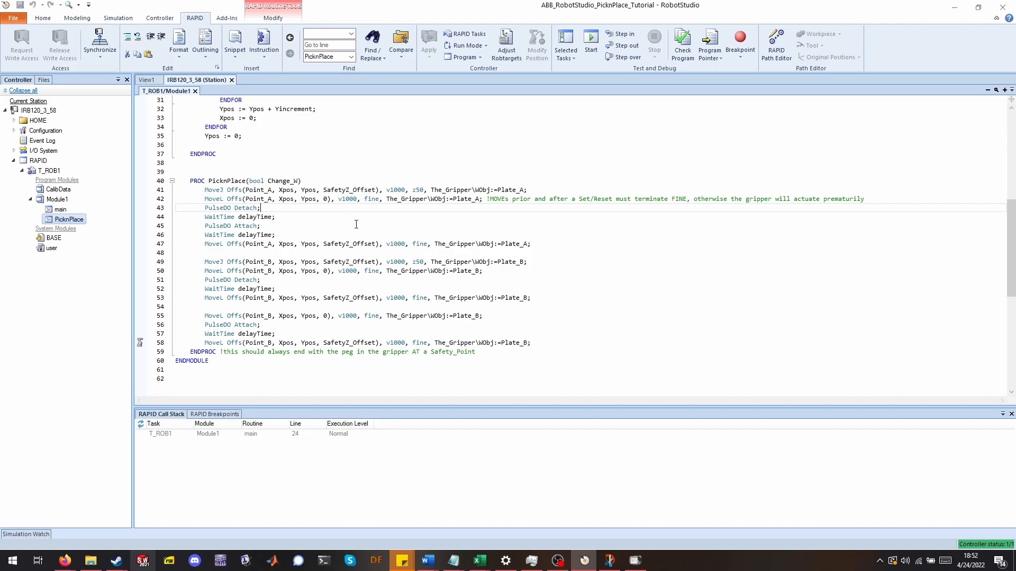
pyautogui.click(206, 199)
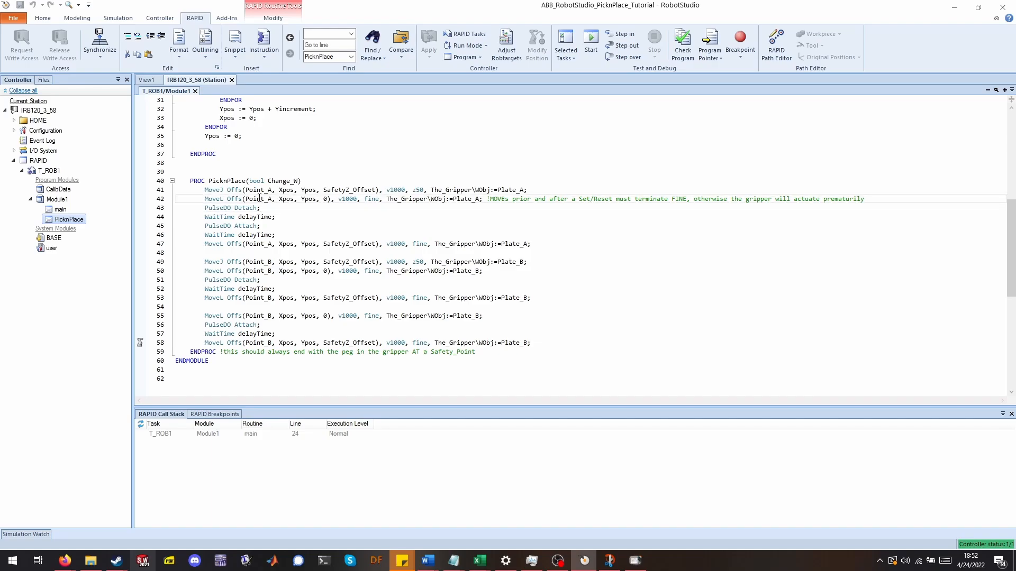
# Examine the fine zone used by the MoveL instructions before and after the gripper pulses.
pyautogui.press('Down')
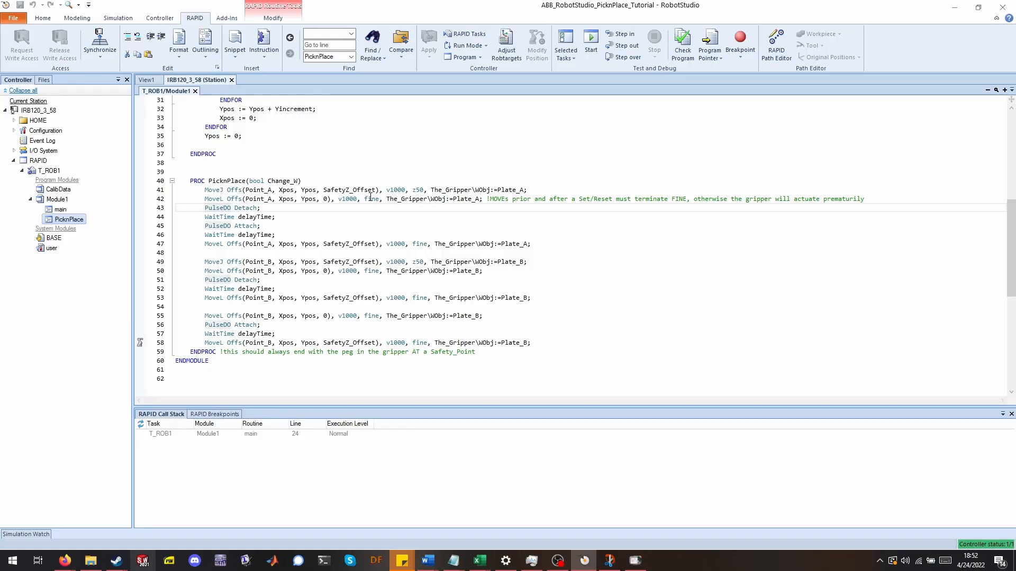
pyautogui.click(371, 198)
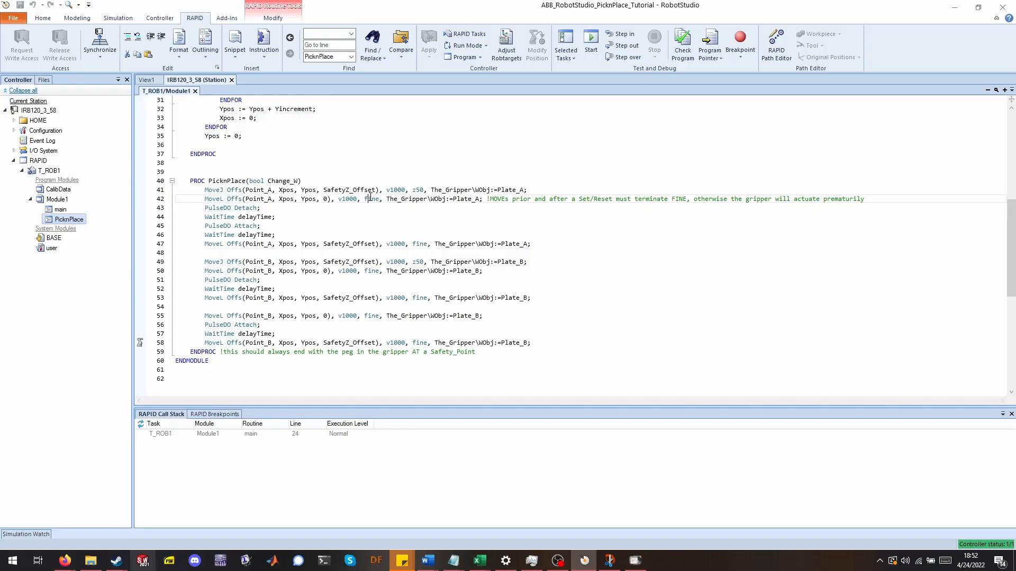
pyautogui.click(245, 228)
pyautogui.click(246, 210)
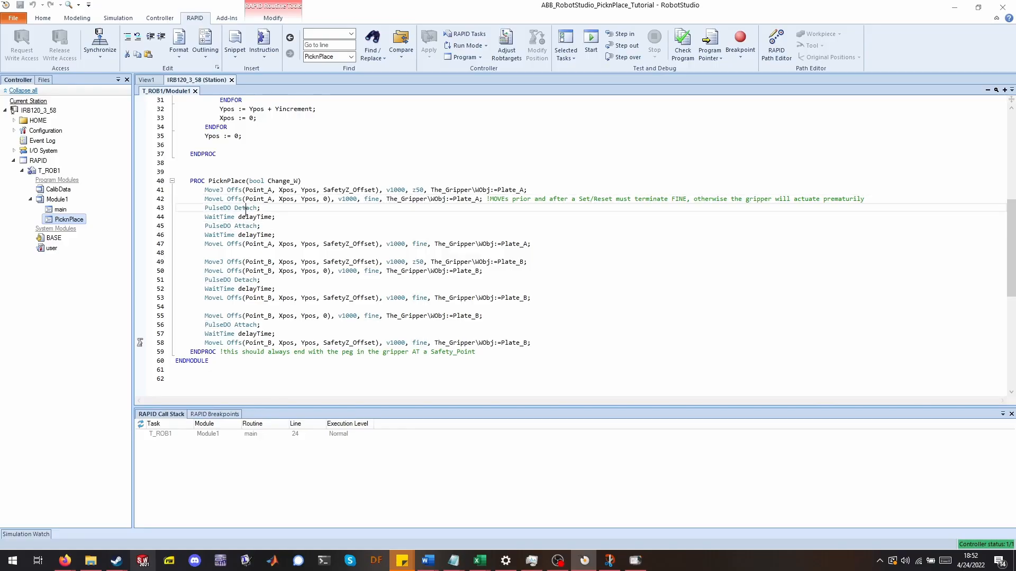
pyautogui.click(379, 200)
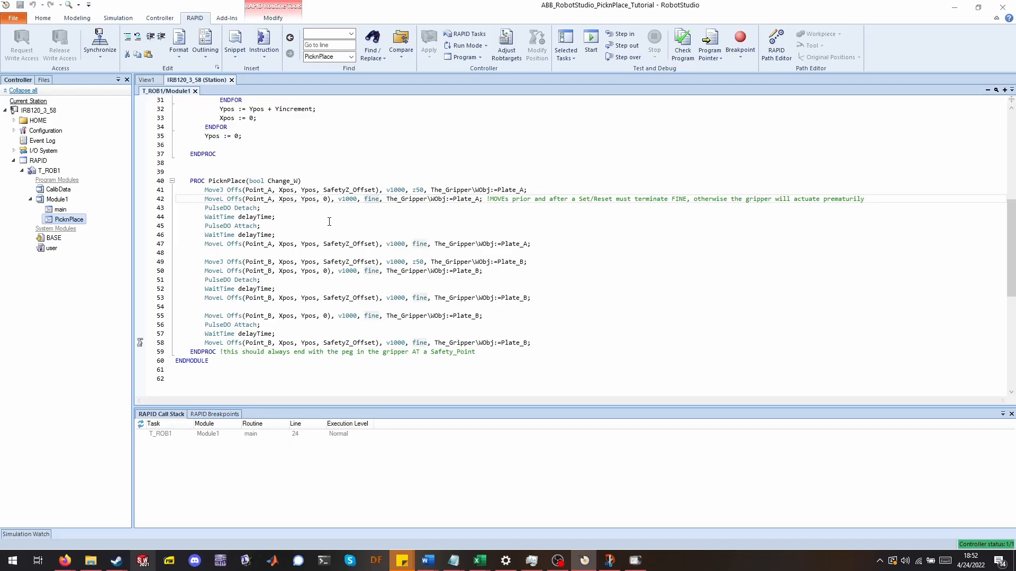
pyautogui.click(254, 209)
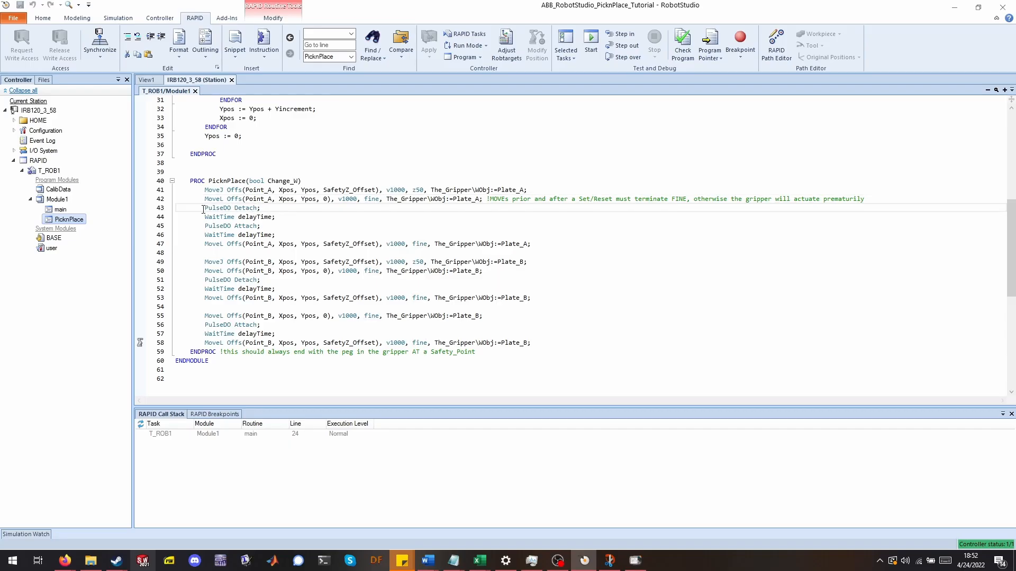
pyautogui.click(281, 209)
pyautogui.press('F9')
pyautogui.click(140, 207)
# Examine the plate B place moves and the SafetyZ_Offset constant used in PicknPlace.
pyautogui.moveTo(248, 209)
pyautogui.click(280, 217)
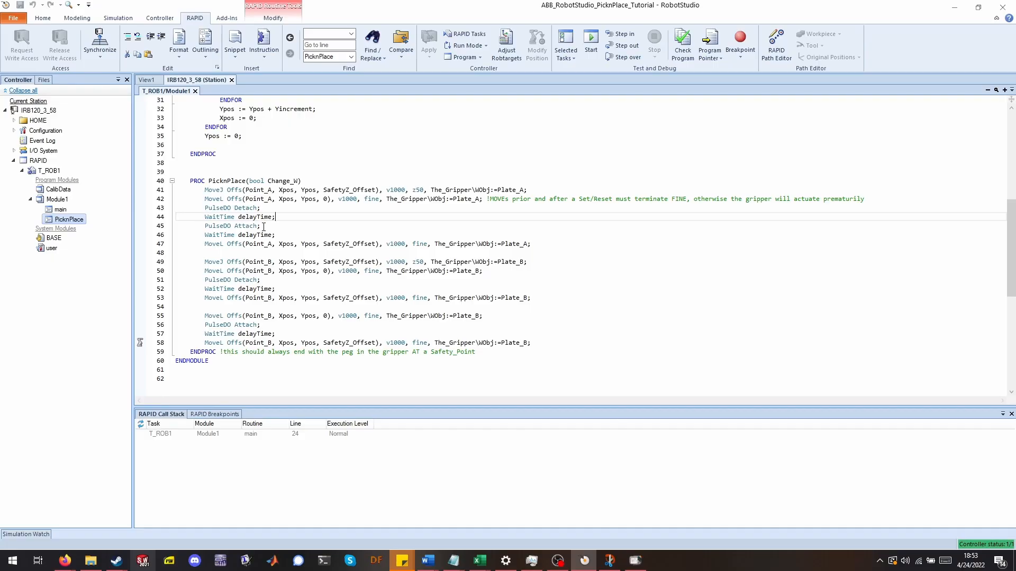
pyautogui.click(264, 227)
pyautogui.click(202, 245)
pyautogui.click(343, 244)
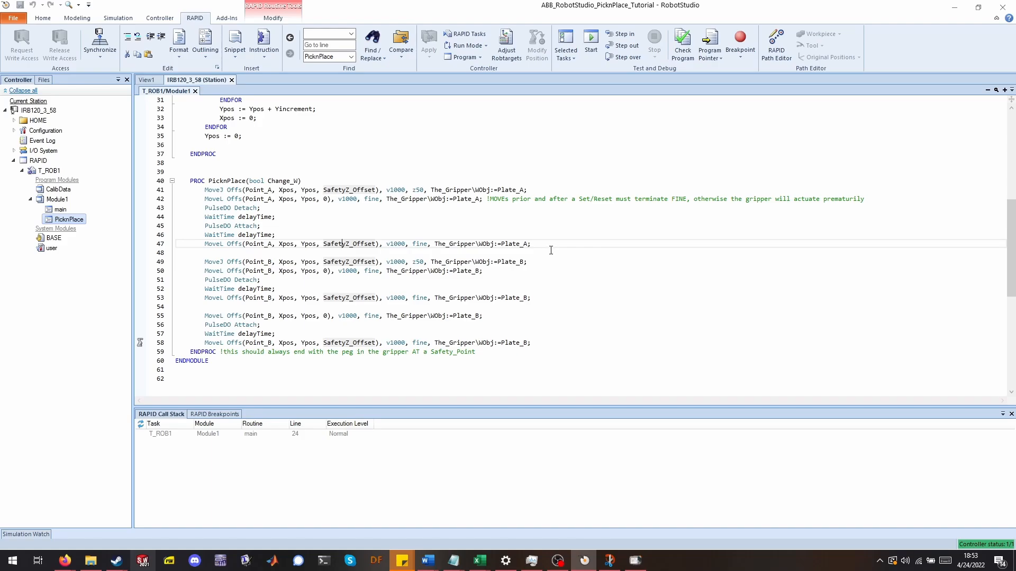
pyautogui.click(215, 262)
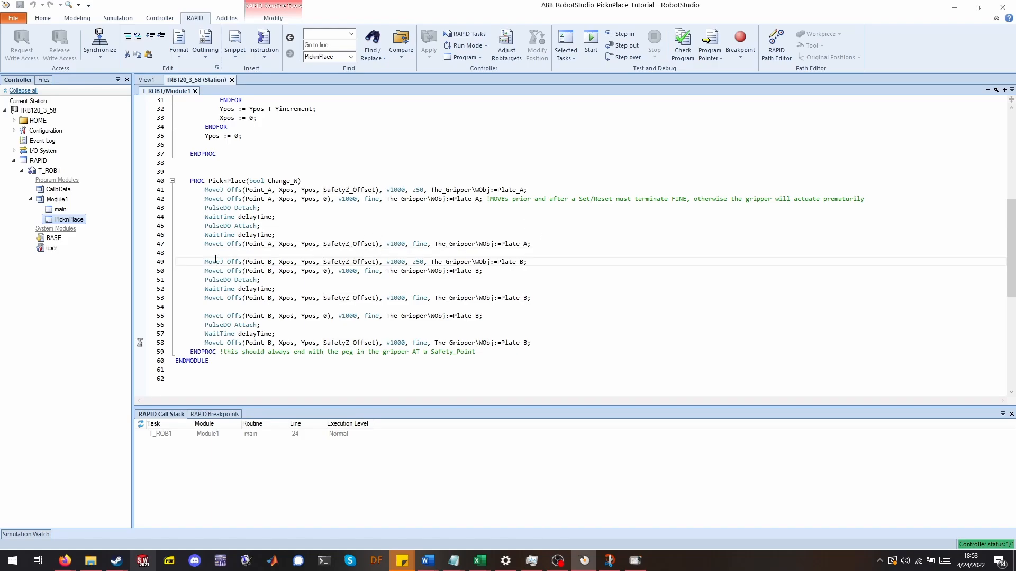
pyautogui.click(330, 262)
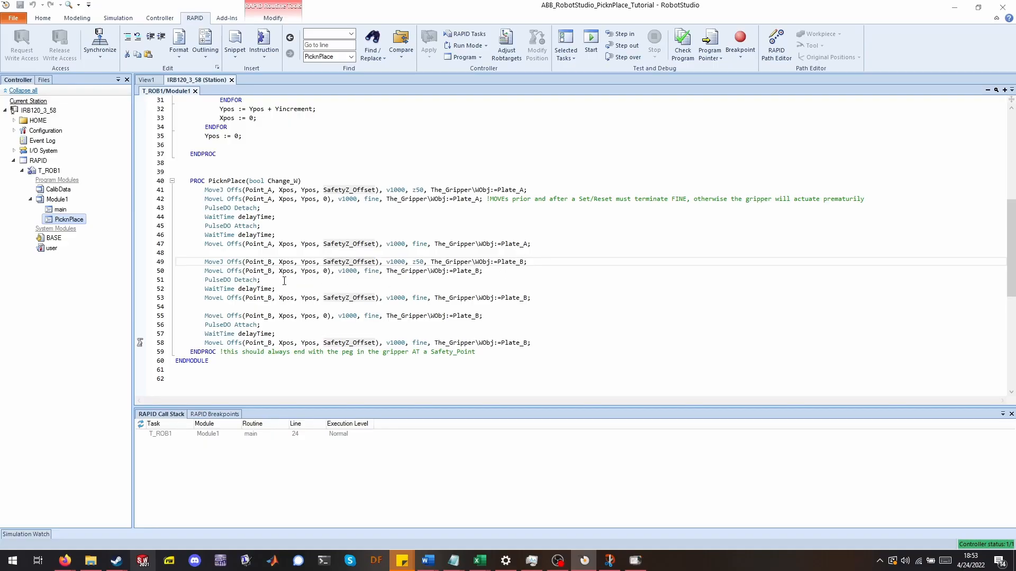
pyautogui.click(233, 281)
pyautogui.click(260, 298)
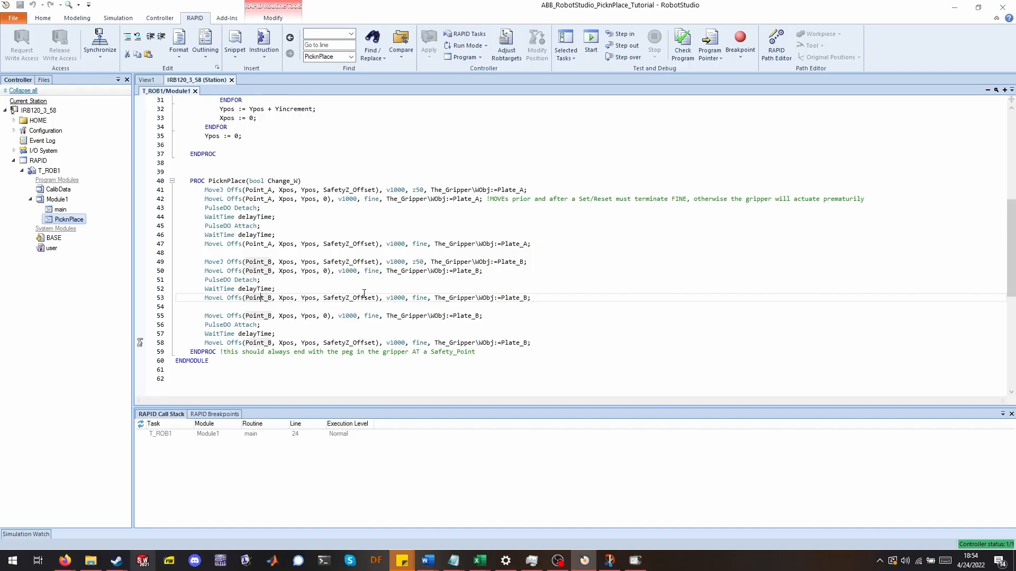
pyautogui.click(228, 316)
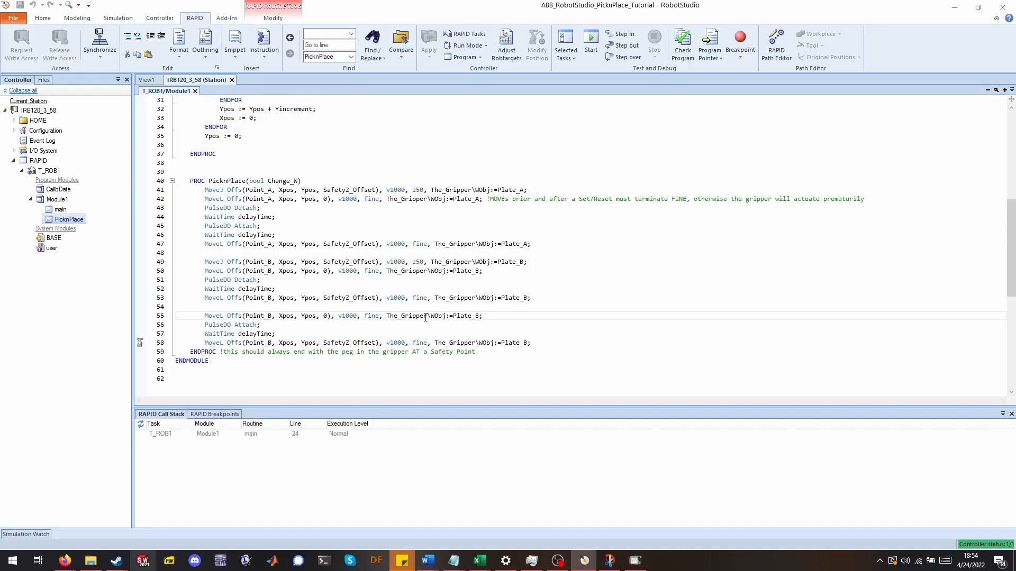
pyautogui.click(261, 334)
pyautogui.click(483, 344)
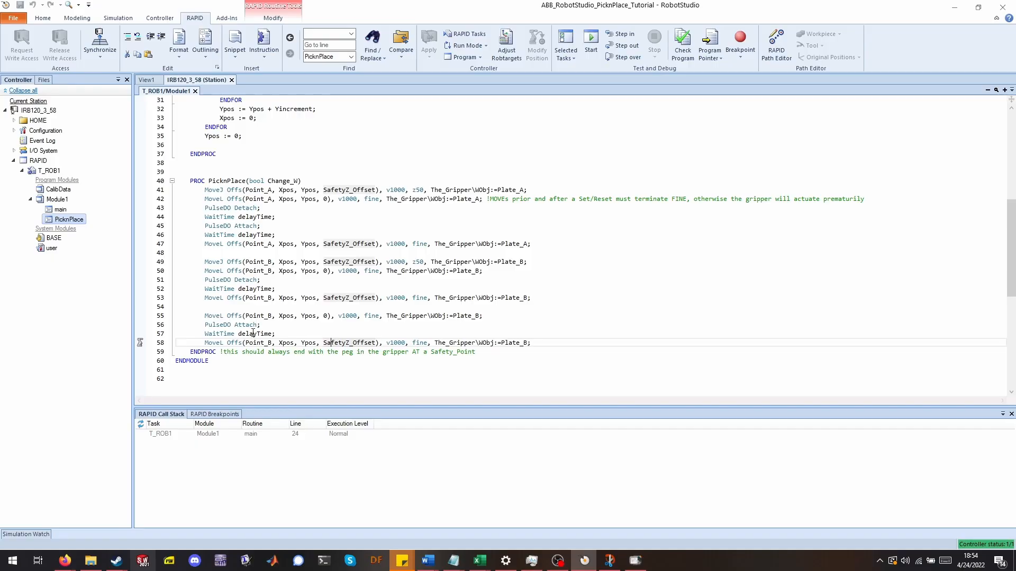
pyautogui.moveTo(350, 345)
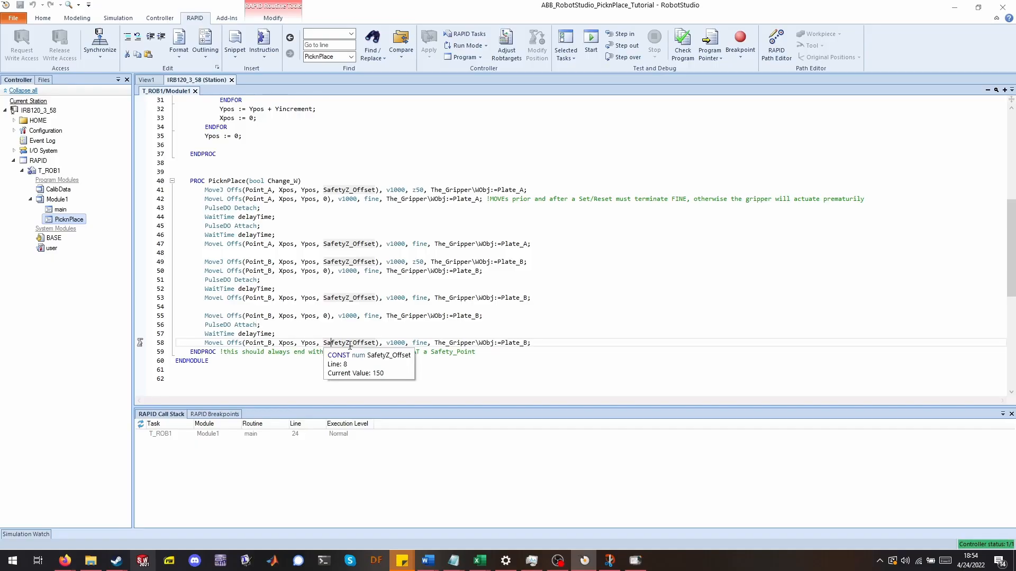
# Inspect the Plate_A and Plate_B work object arguments and the module's data declarations.
pyautogui.scroll(3, 302, 234)
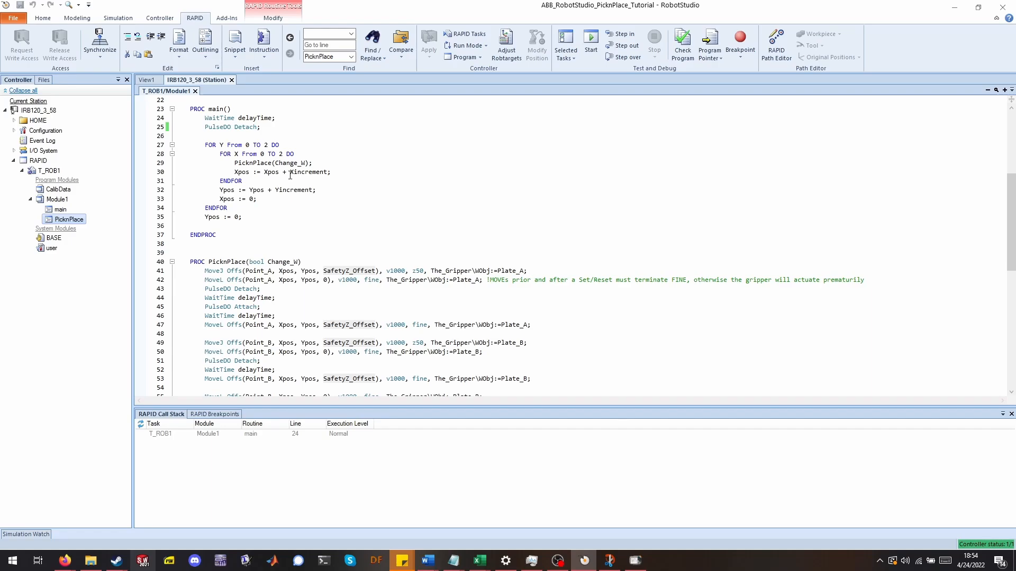
pyautogui.scroll(-4, 481, 218)
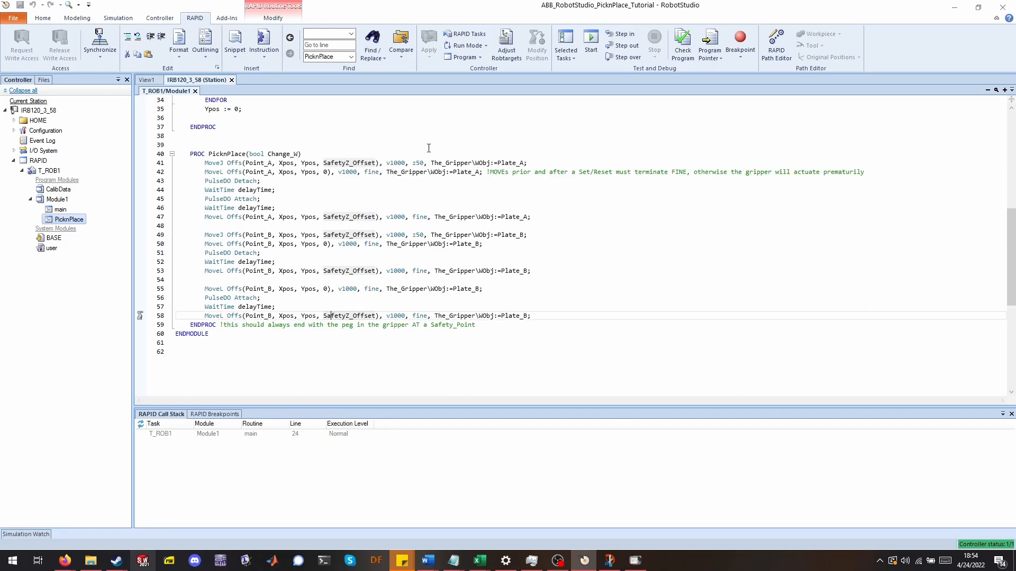
pyautogui.scroll(2, 370, 185)
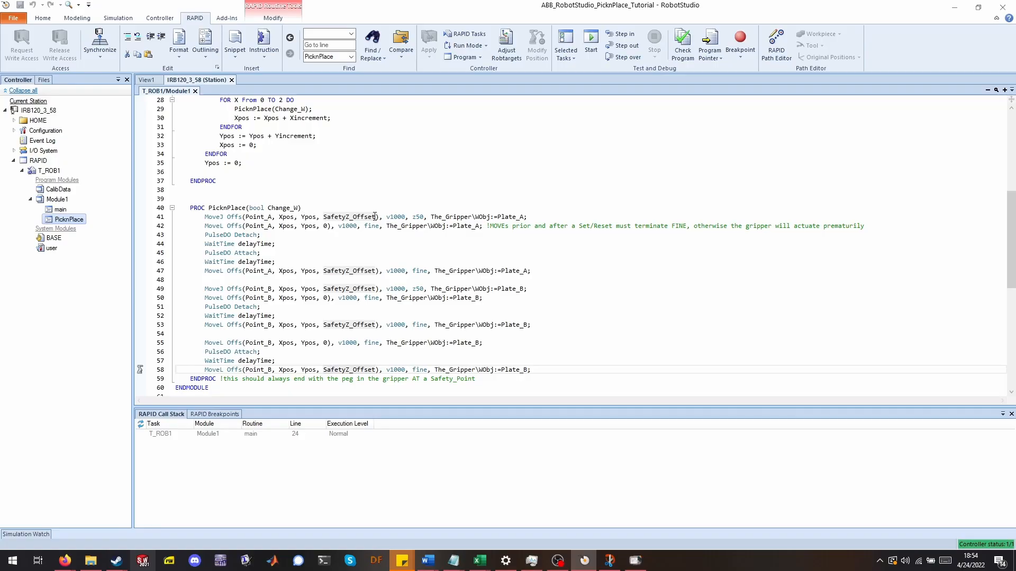
pyautogui.moveTo(379, 219)
pyautogui.click(497, 217)
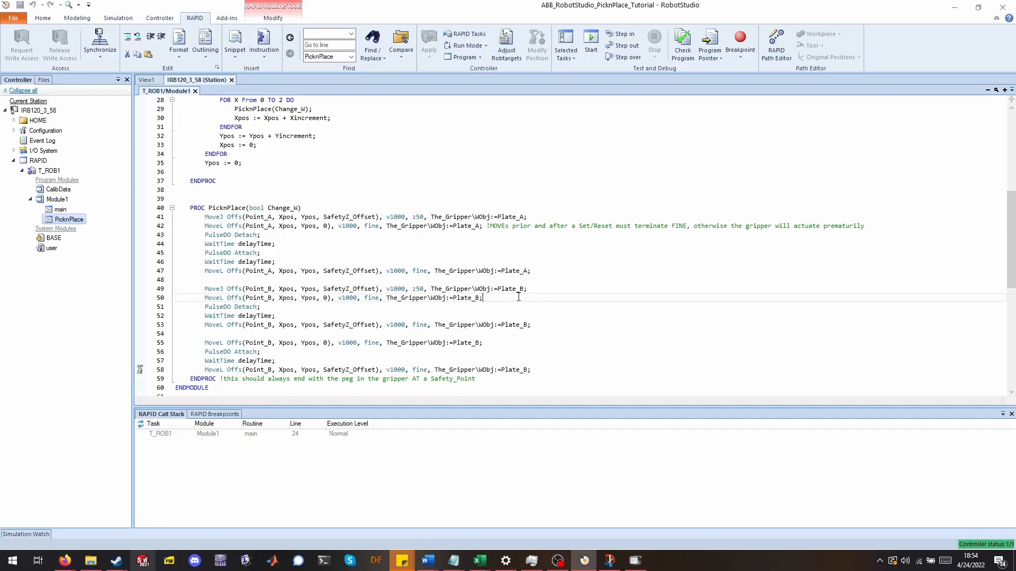
pyautogui.click(518, 289)
pyautogui.click(520, 270)
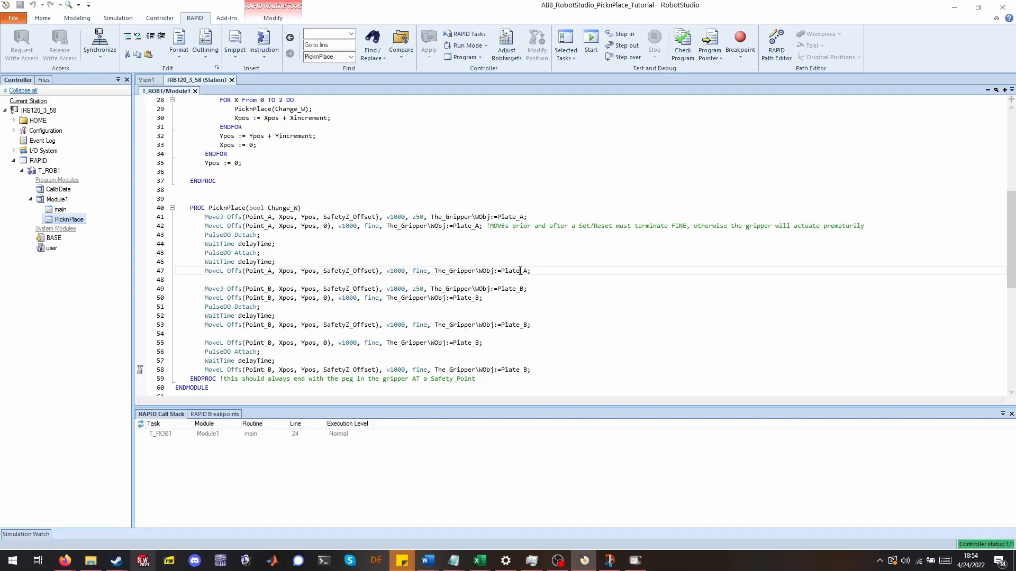
pyautogui.click(513, 218)
pyautogui.moveTo(513, 217)
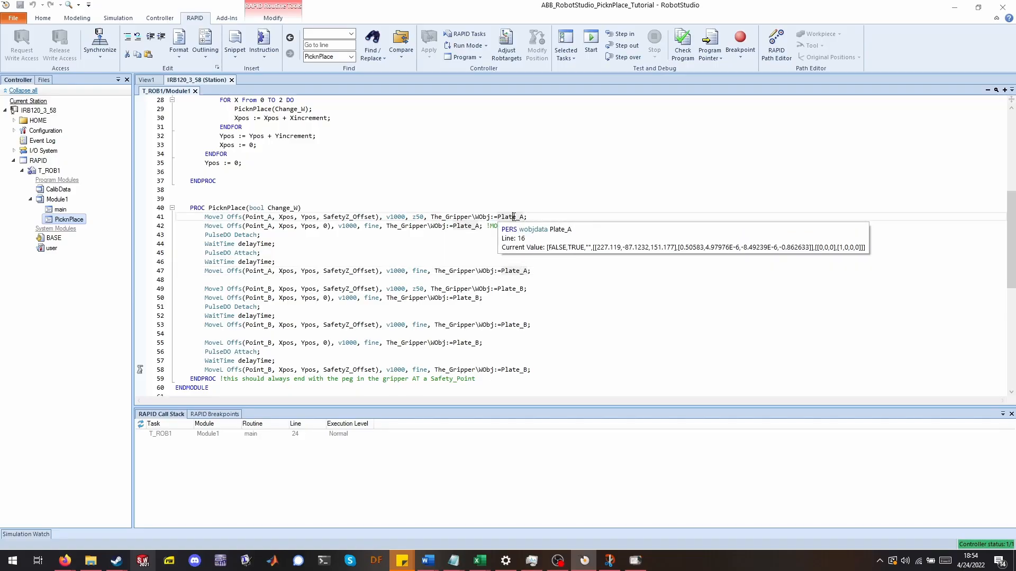
pyautogui.scroll(-3, 463, 212)
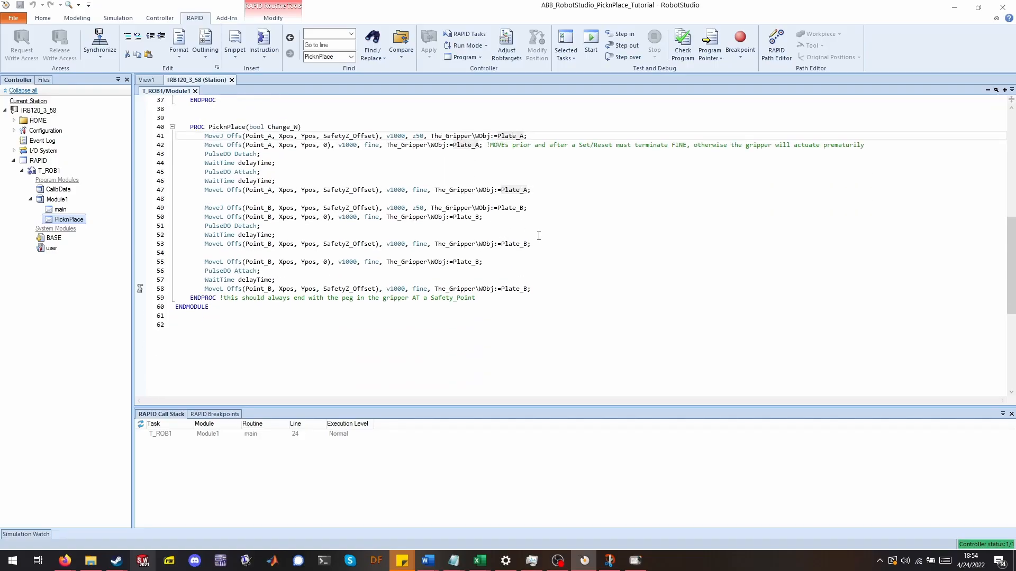
pyautogui.scroll(3, 539, 233)
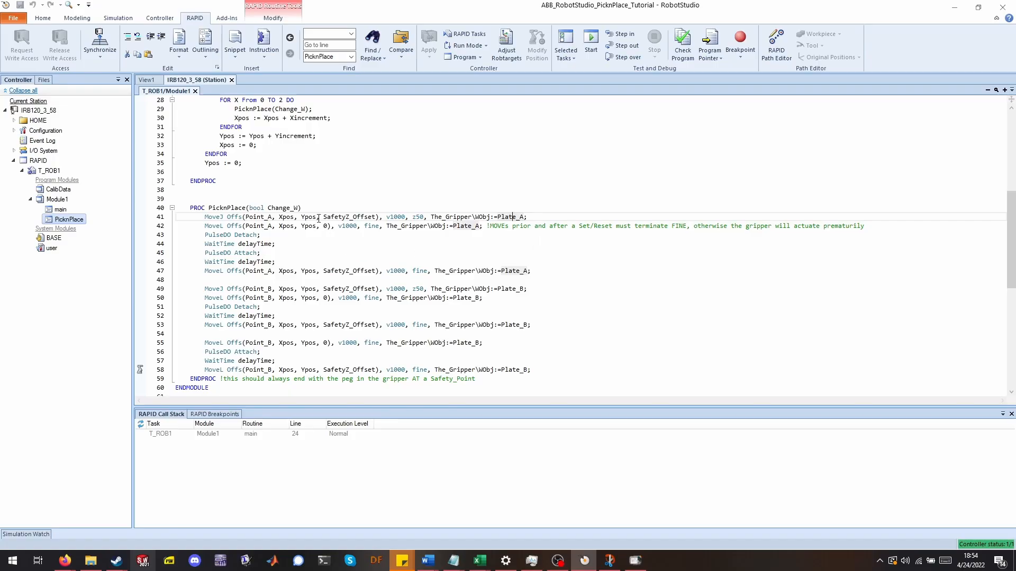
pyautogui.scroll(-4, 272, 301)
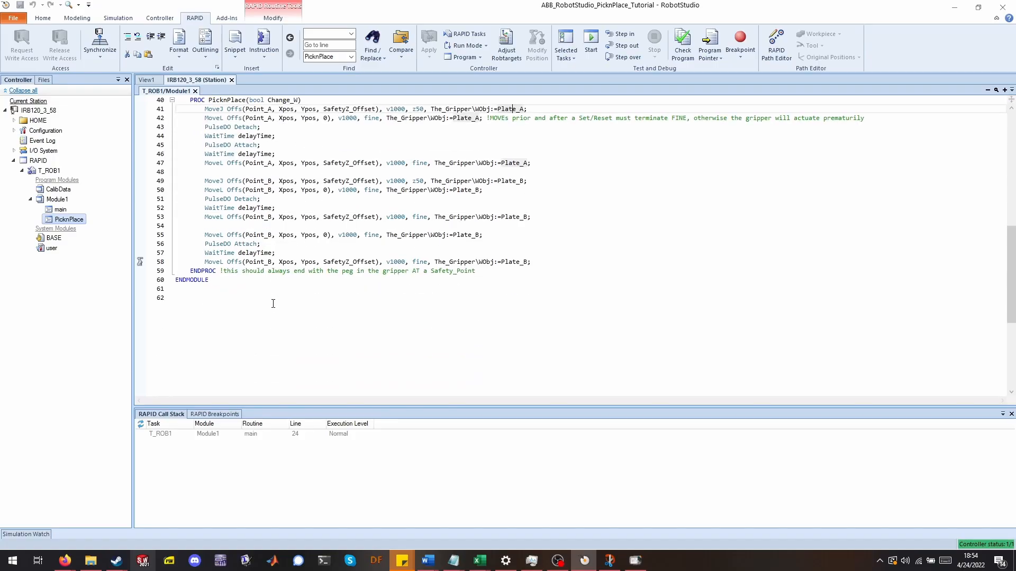
pyautogui.click(251, 319)
pyautogui.scroll(11, 253, 320)
pyautogui.scroll(1, 254, 321)
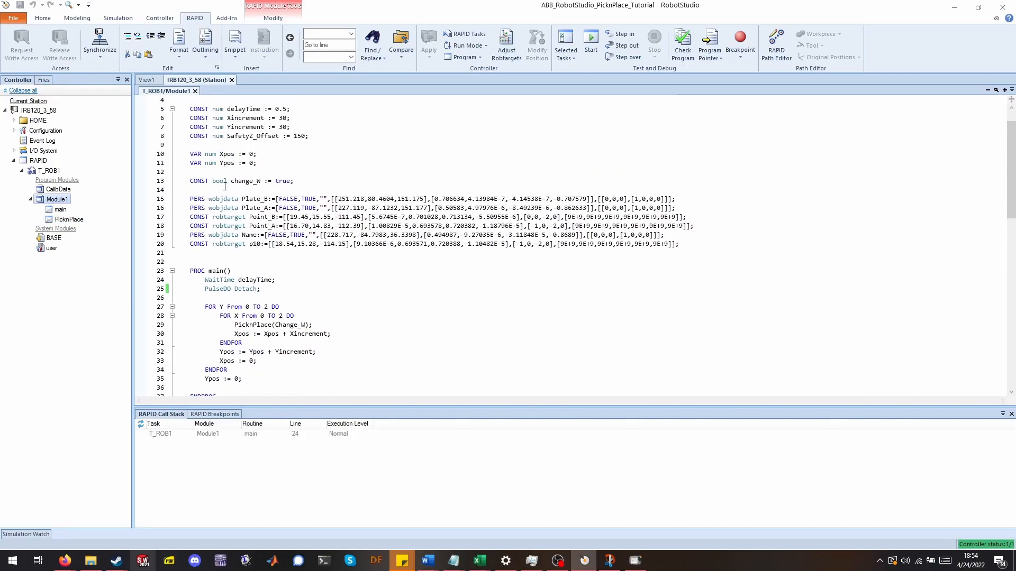
# Check the program in the virtual FlexPendant's Program Editor, close it, and start the station simulation.
pyautogui.click(231, 80)
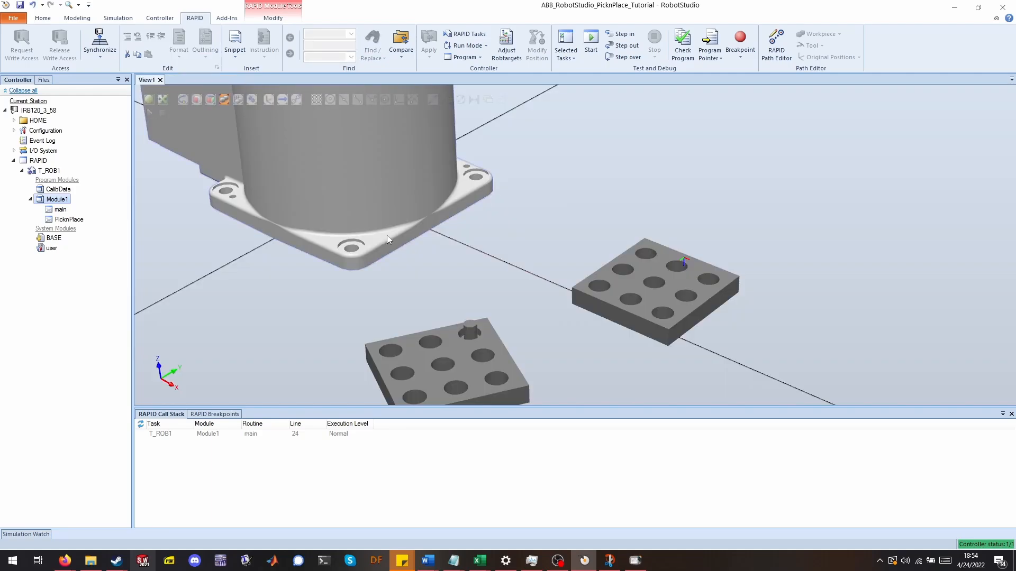
pyautogui.scroll(-1, 414, 343)
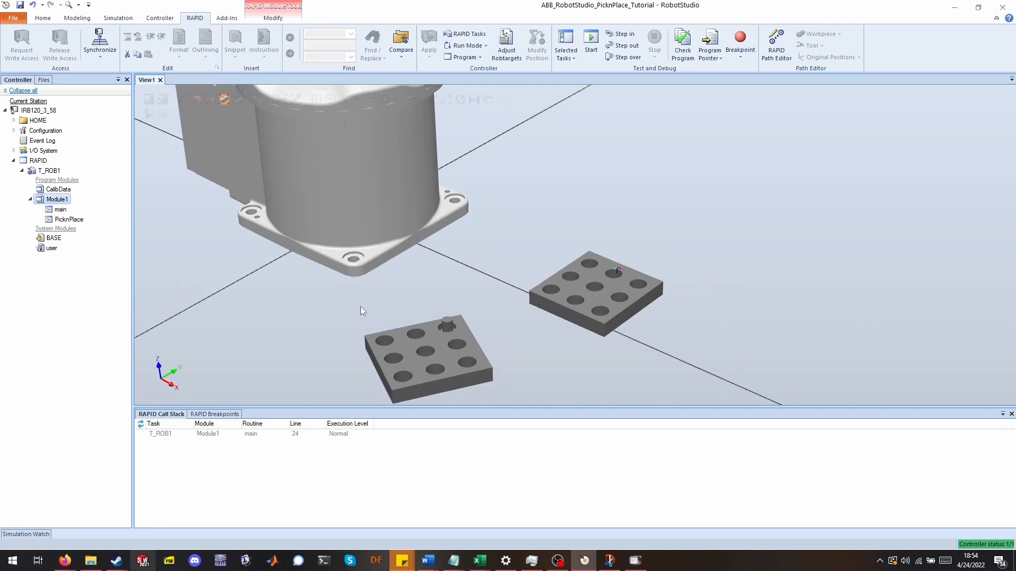
pyautogui.click(118, 18)
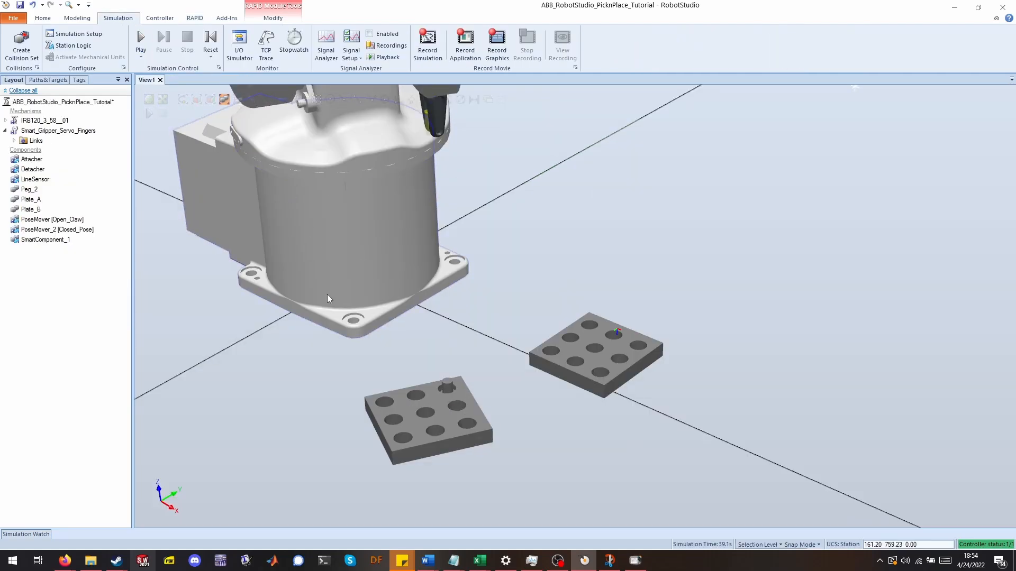
pyautogui.click(636, 560)
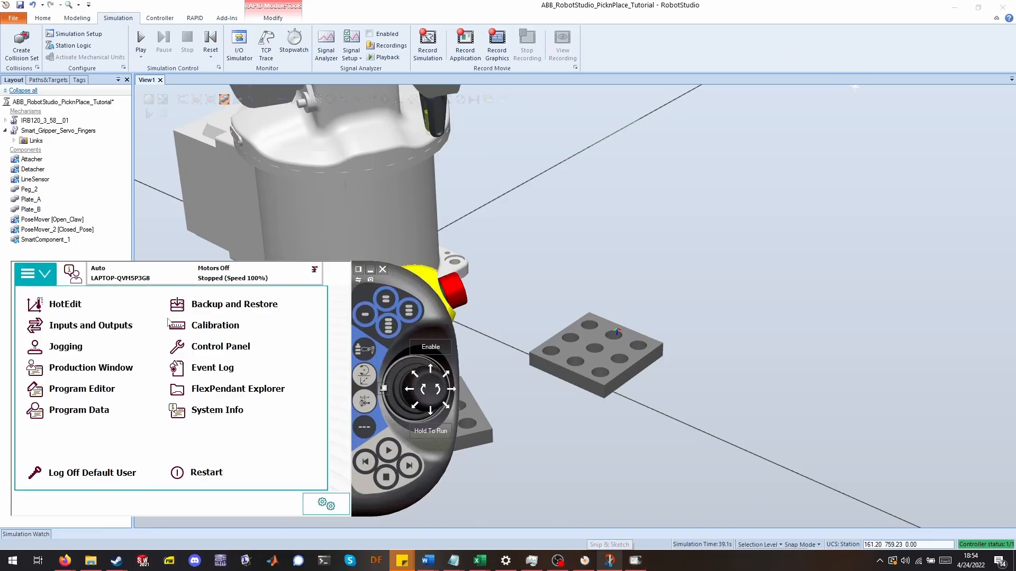
pyautogui.click(96, 392)
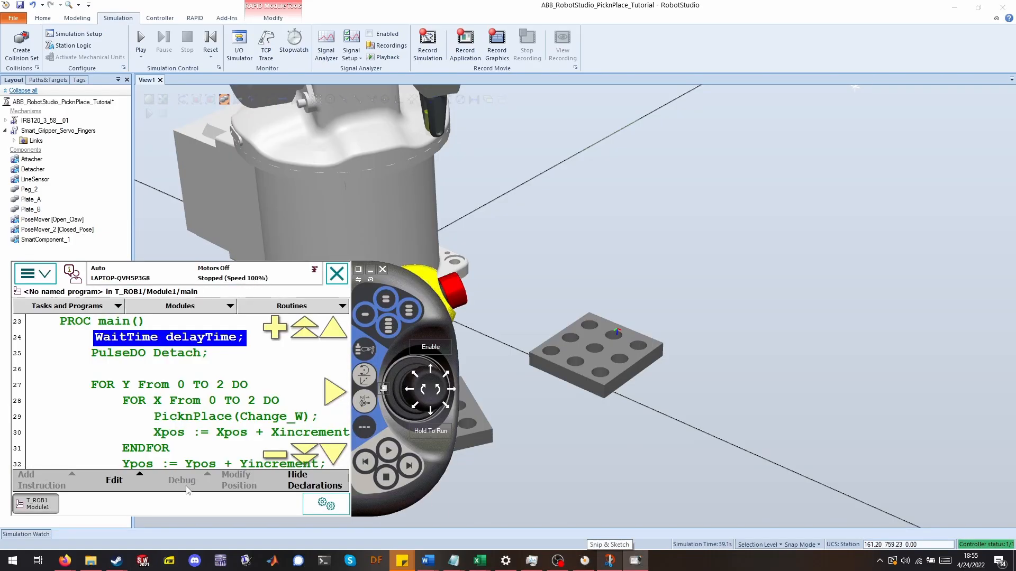
pyautogui.click(382, 269)
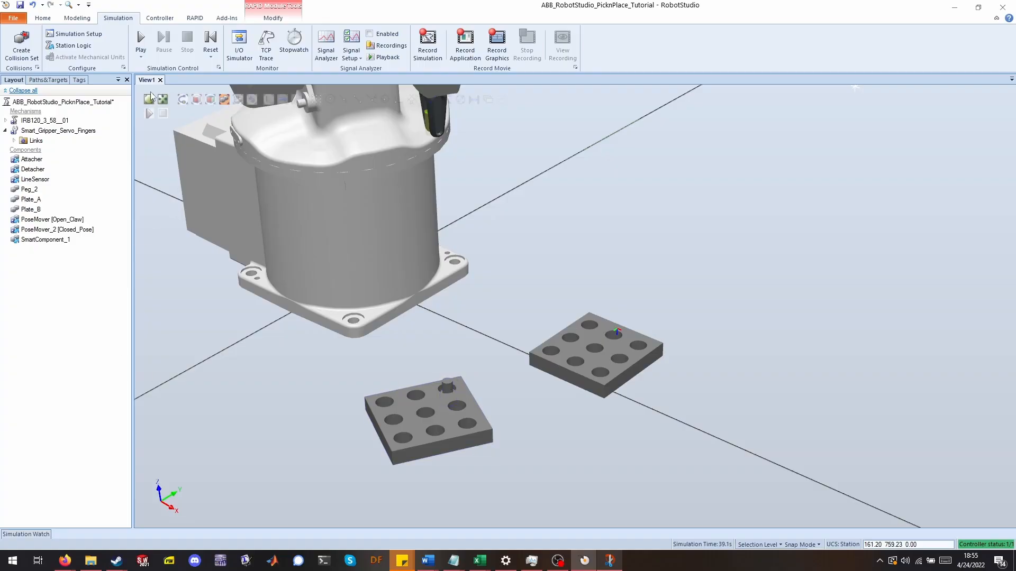
pyautogui.click(140, 36)
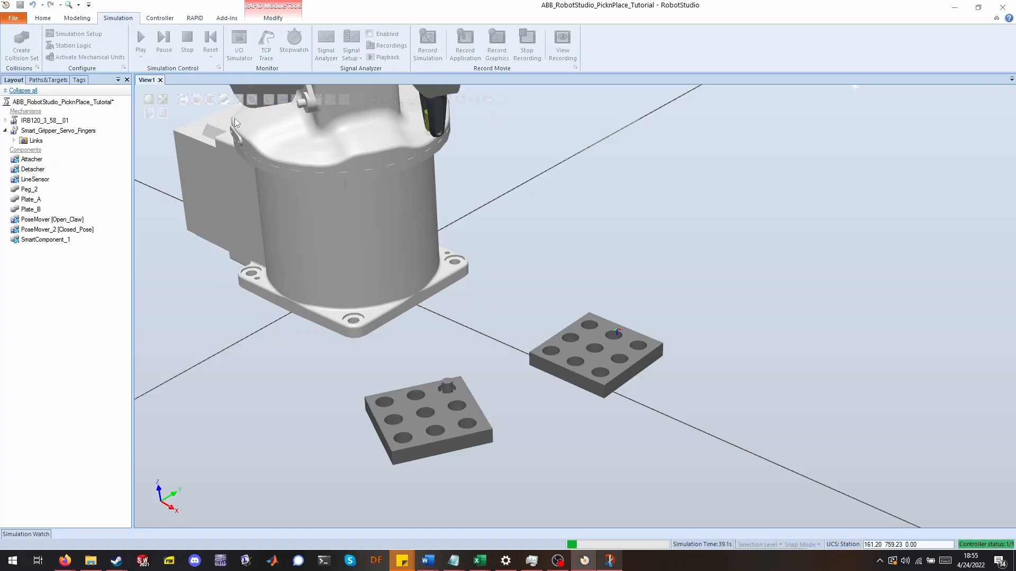